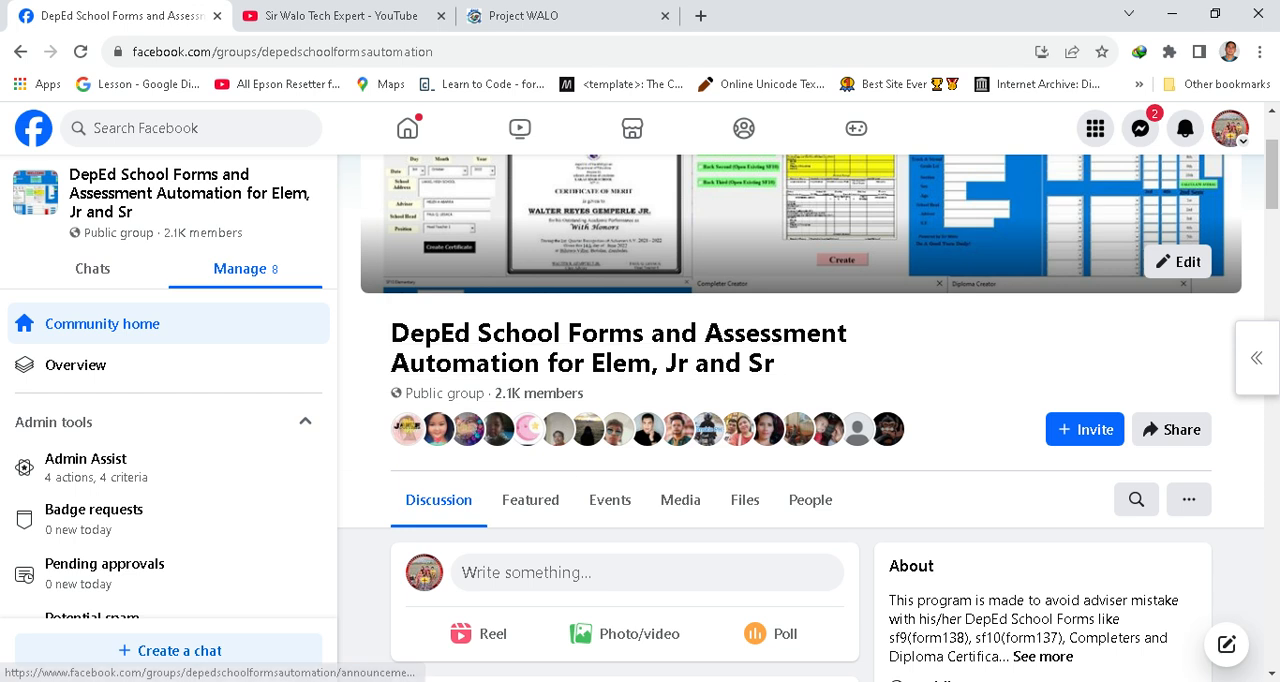
pyautogui.moveTo(752, 681)
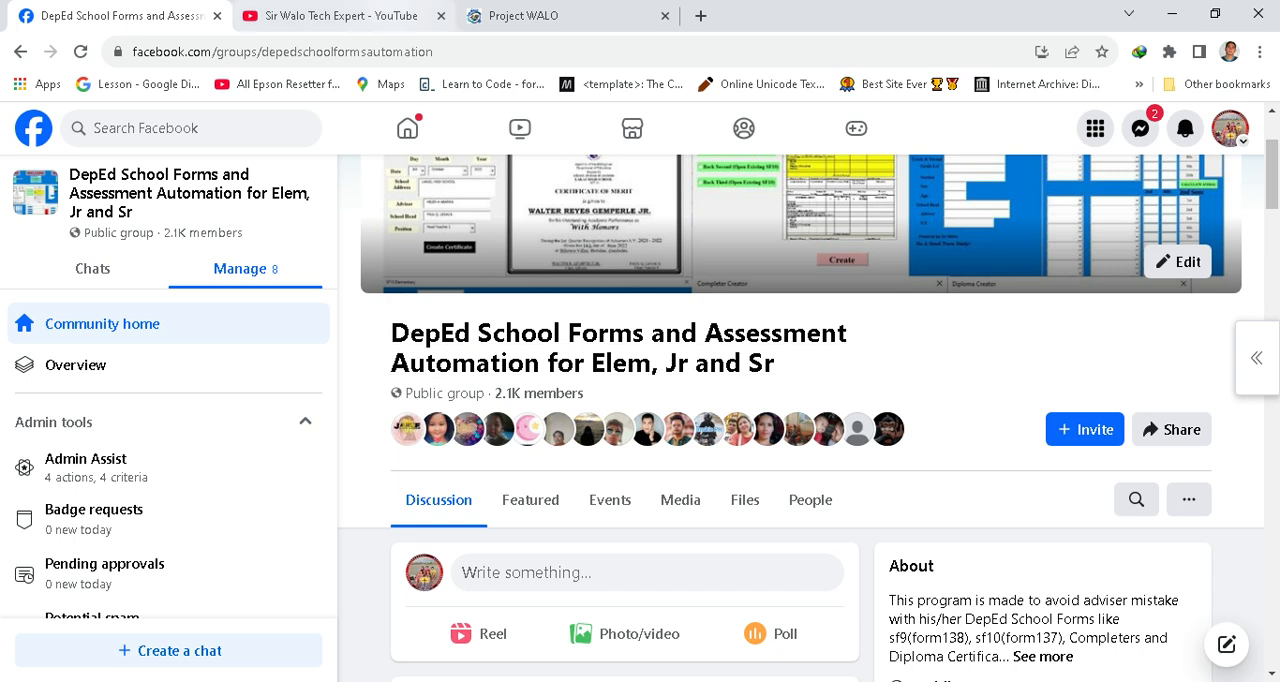
pyautogui.click(385, 16)
pyautogui.scroll(-5, 744, 430)
pyautogui.scroll(5, 744, 430)
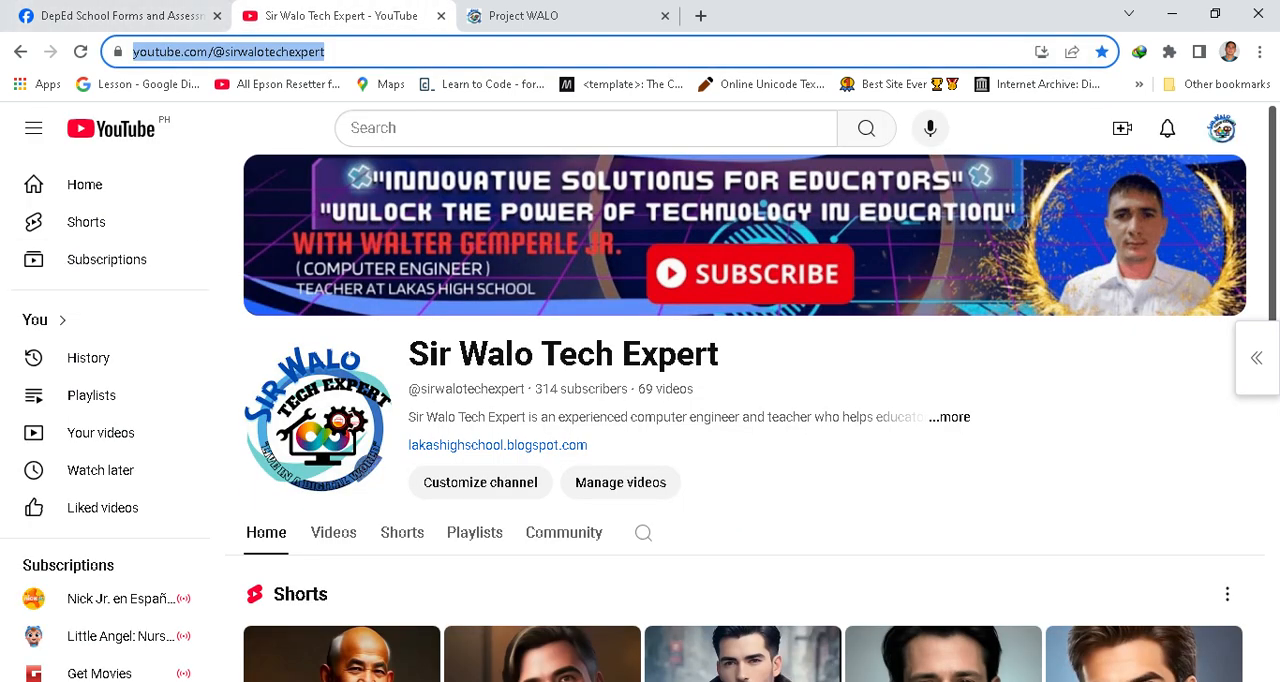
pyautogui.click(112, 16)
# Switch to the DFAuto3.86.xlsm workbook and open the Deped School Forms Automation panel.
pyautogui.click(759, 681)
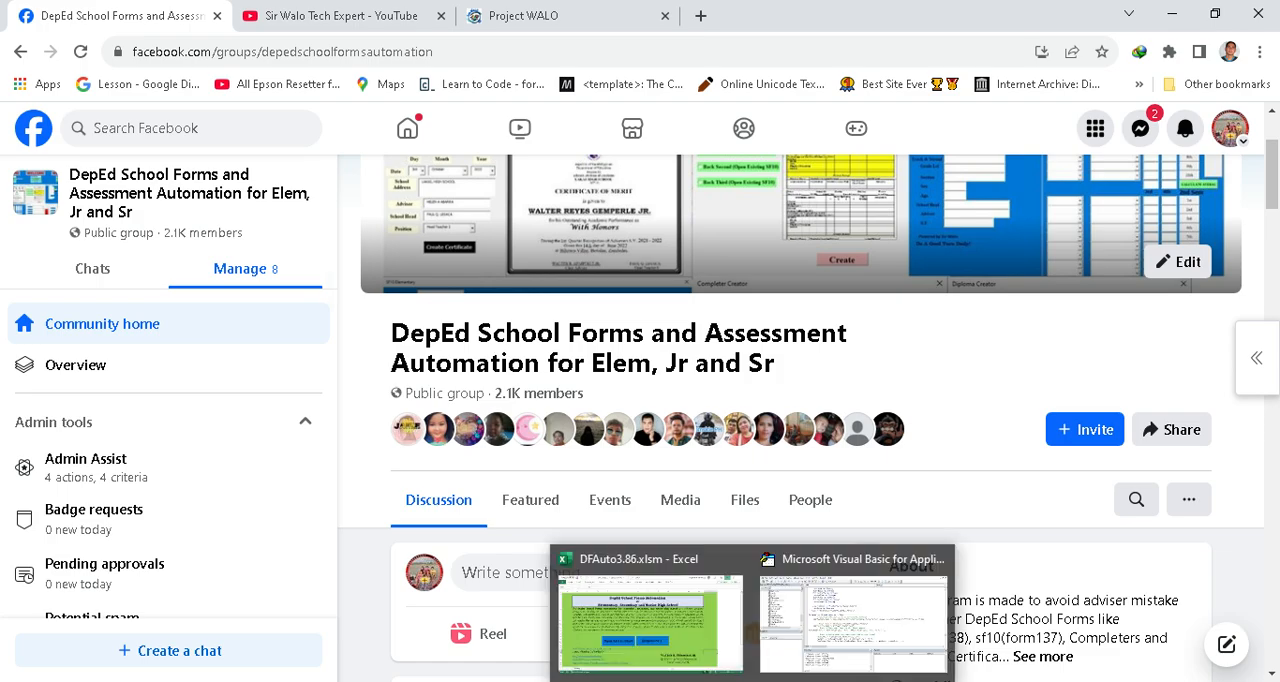
pyautogui.click(650, 620)
pyautogui.click(414, 457)
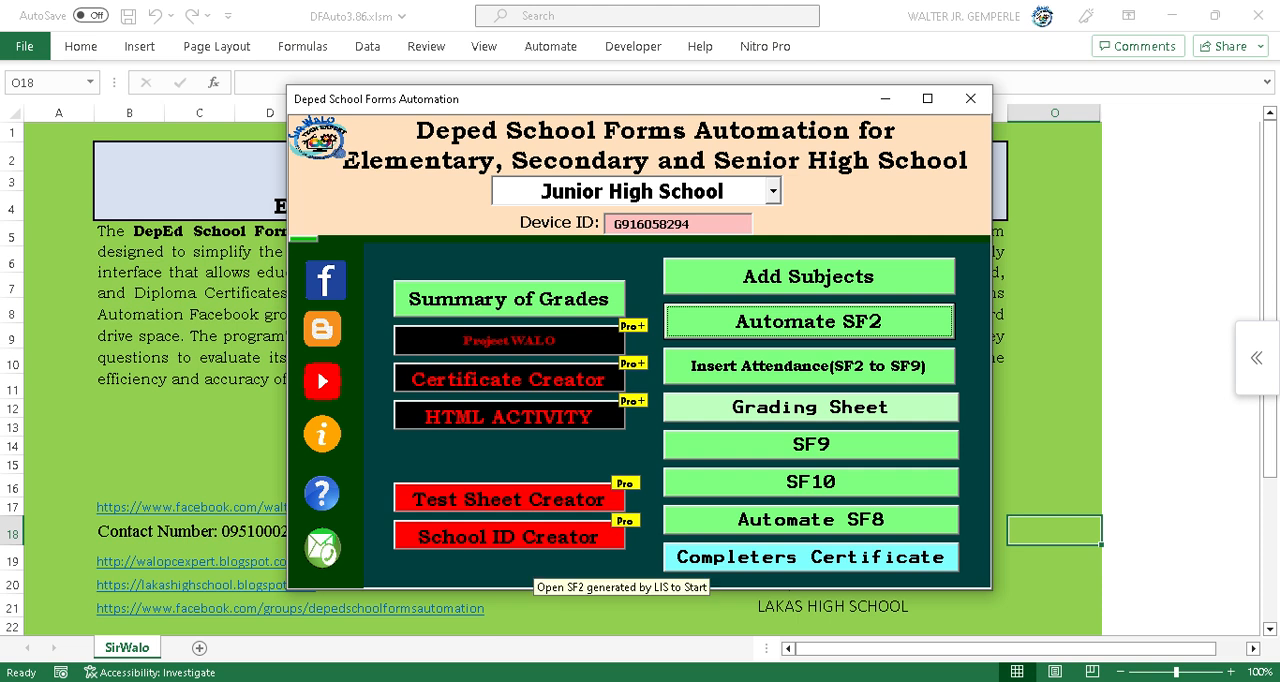
# Open the Test Sheet Creator and pick the first learner's LRN for section MATEPTEP, grade 8.
pyautogui.click(510, 499)
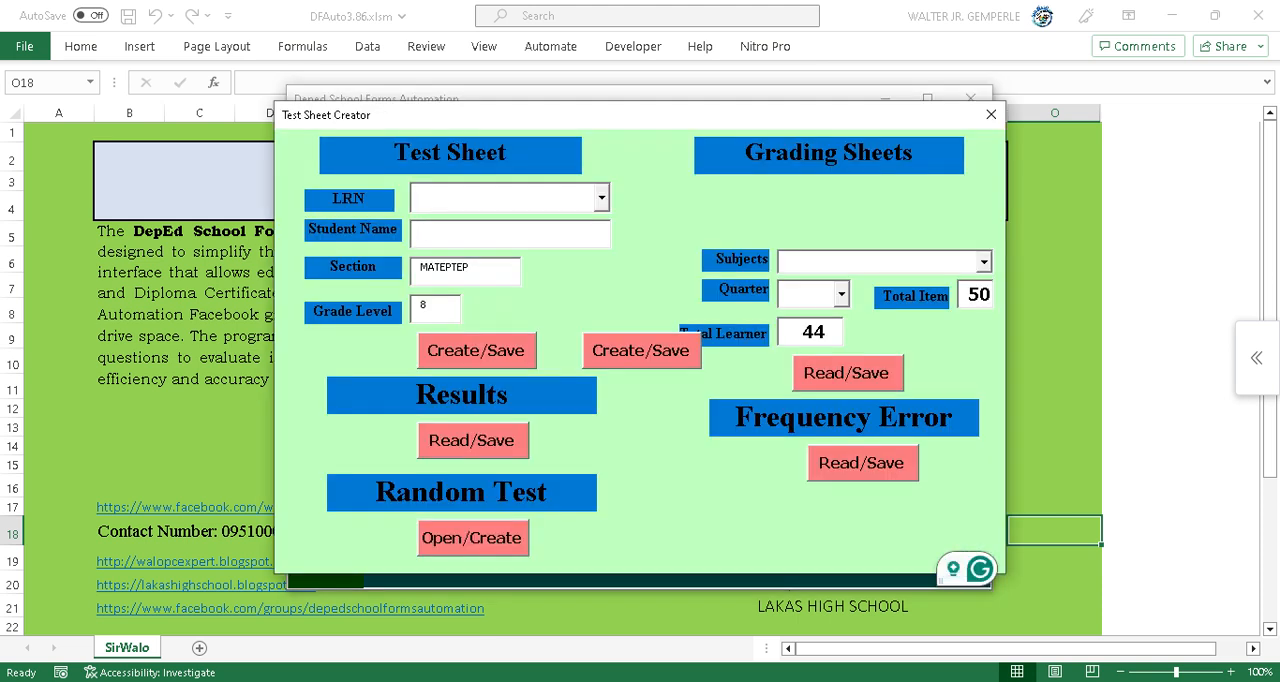
pyautogui.click(601, 197)
pyautogui.click(460, 222)
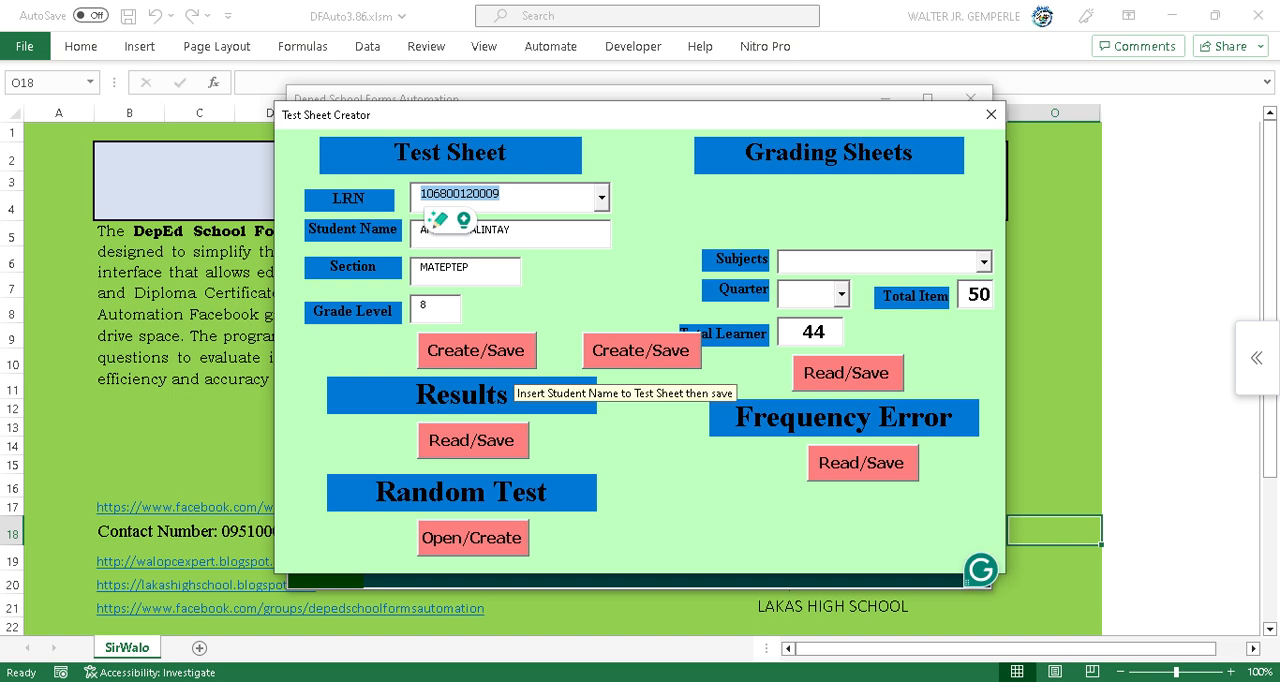
# Create and save the test sheets for the section's learners with the Test Sheet Create/Save command.
pyautogui.click(500, 358)
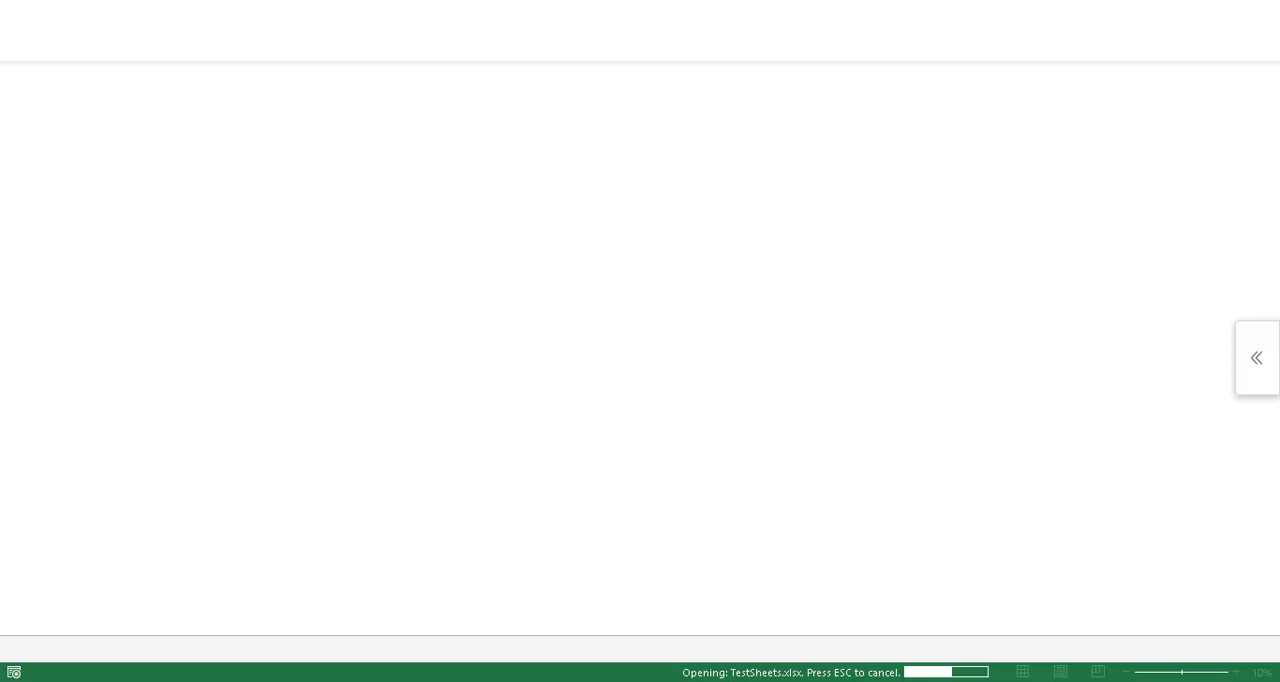
pyautogui.click(570, 402)
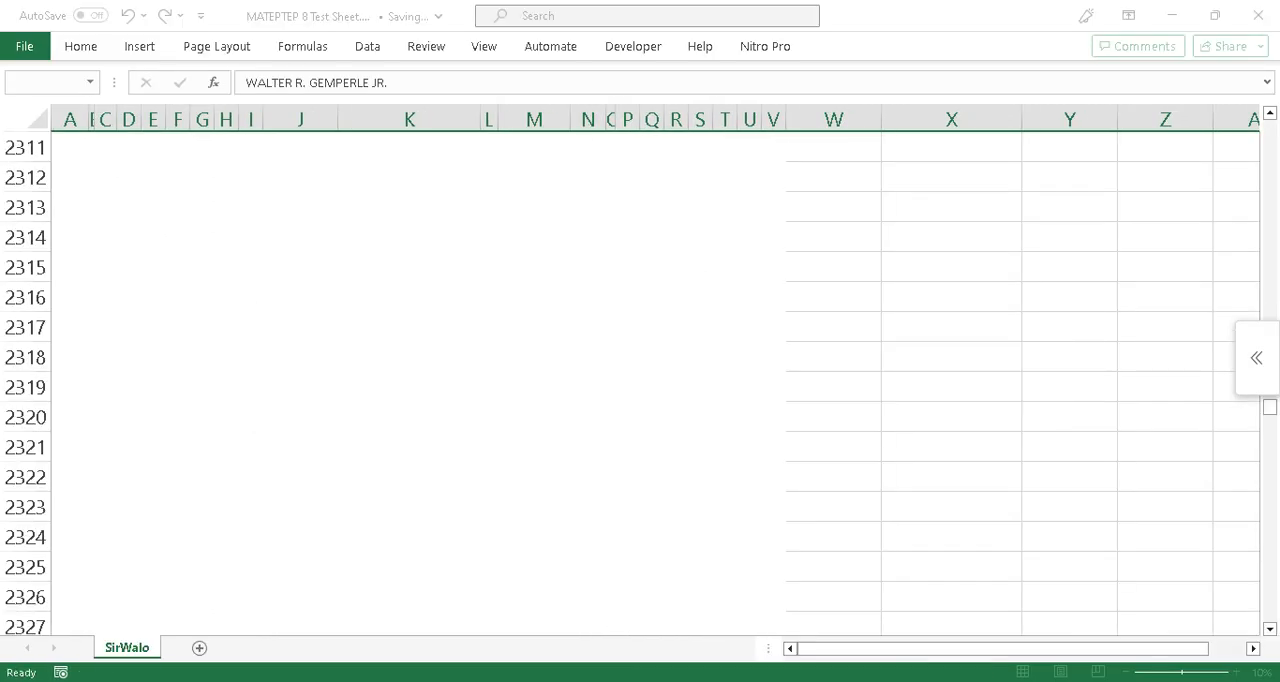
pyautogui.click(753, 408)
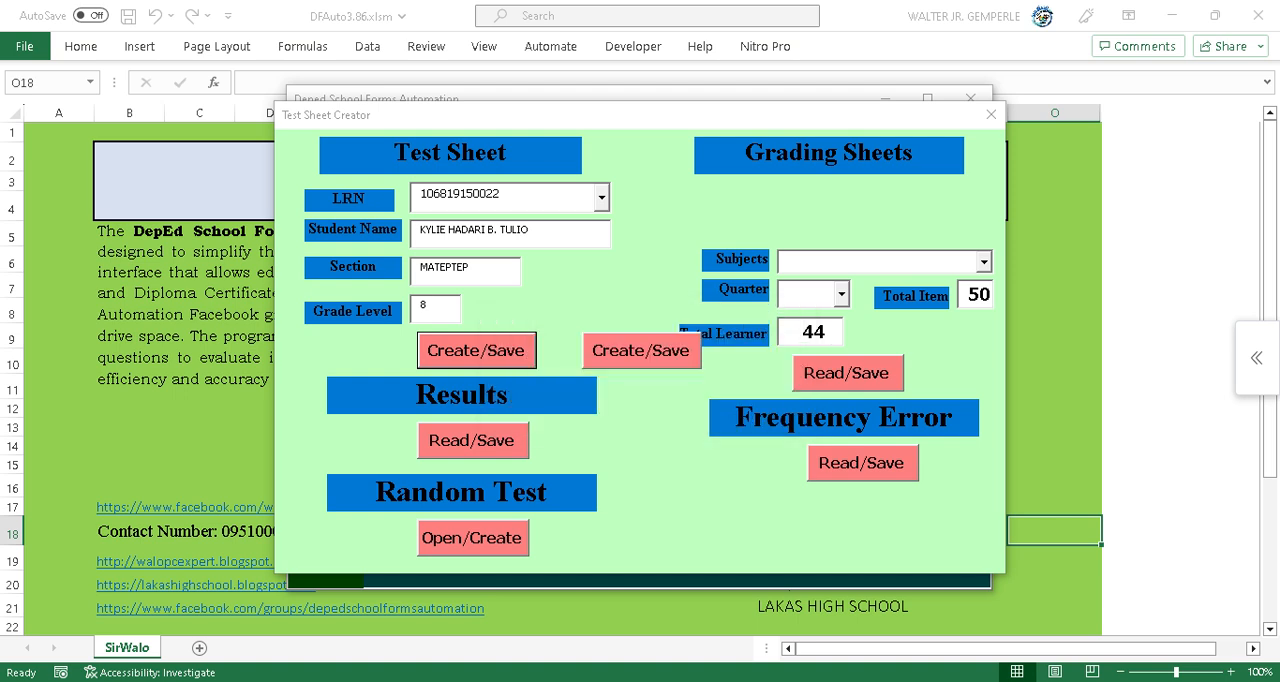
# Close the automation windows and open the Test folder inside Deped School Forms AUtomation in File Explorer.
pyautogui.click(991, 114)
pyautogui.click(970, 98)
pyautogui.moveTo(430, 680)
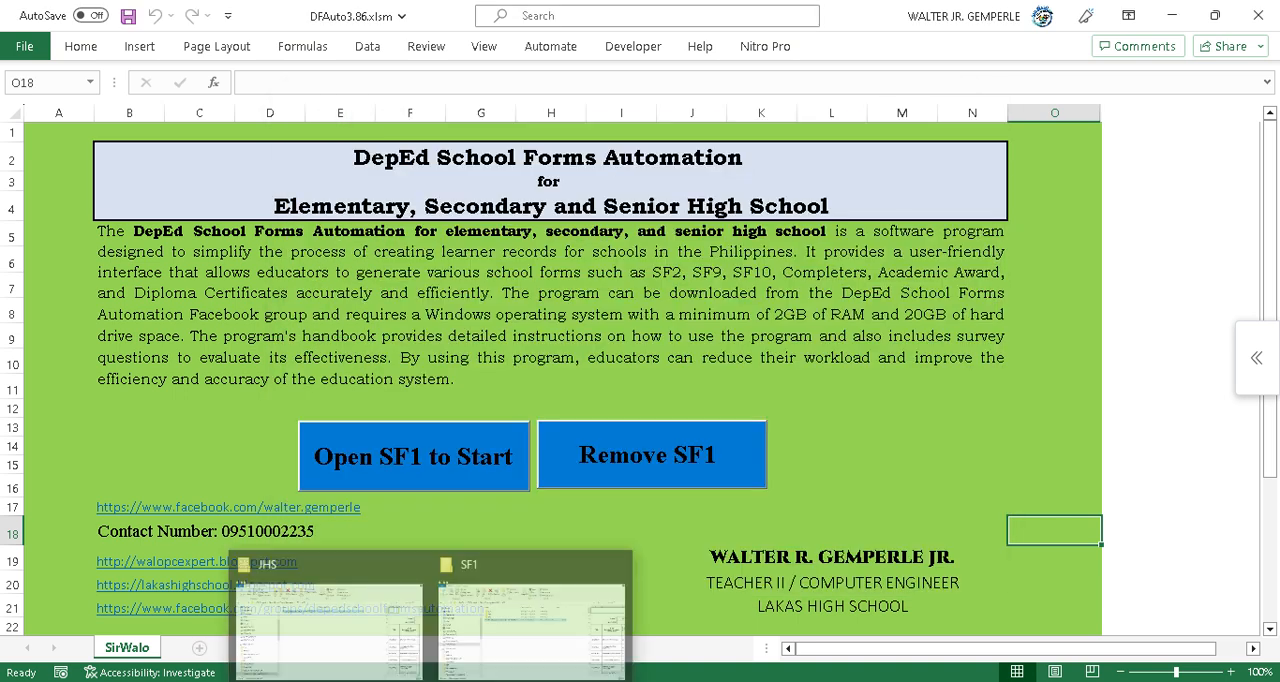
pyautogui.click(530, 612)
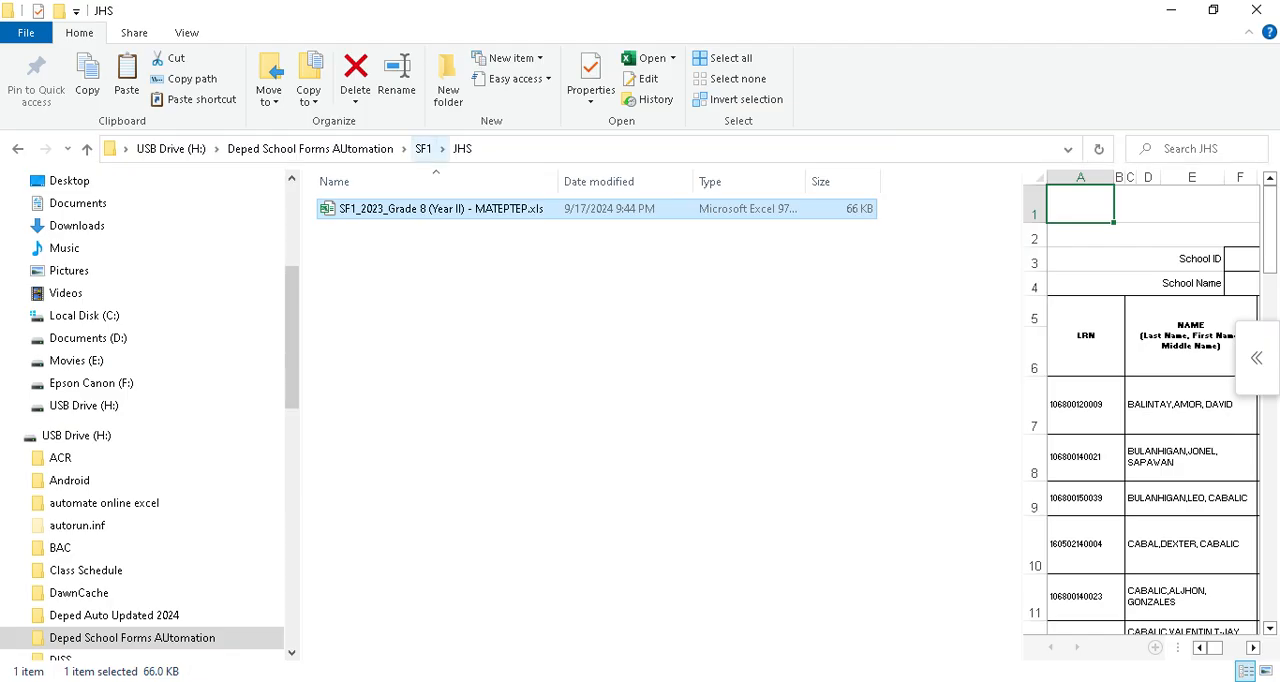
pyautogui.click(310, 148)
pyautogui.doubleClick(349, 543)
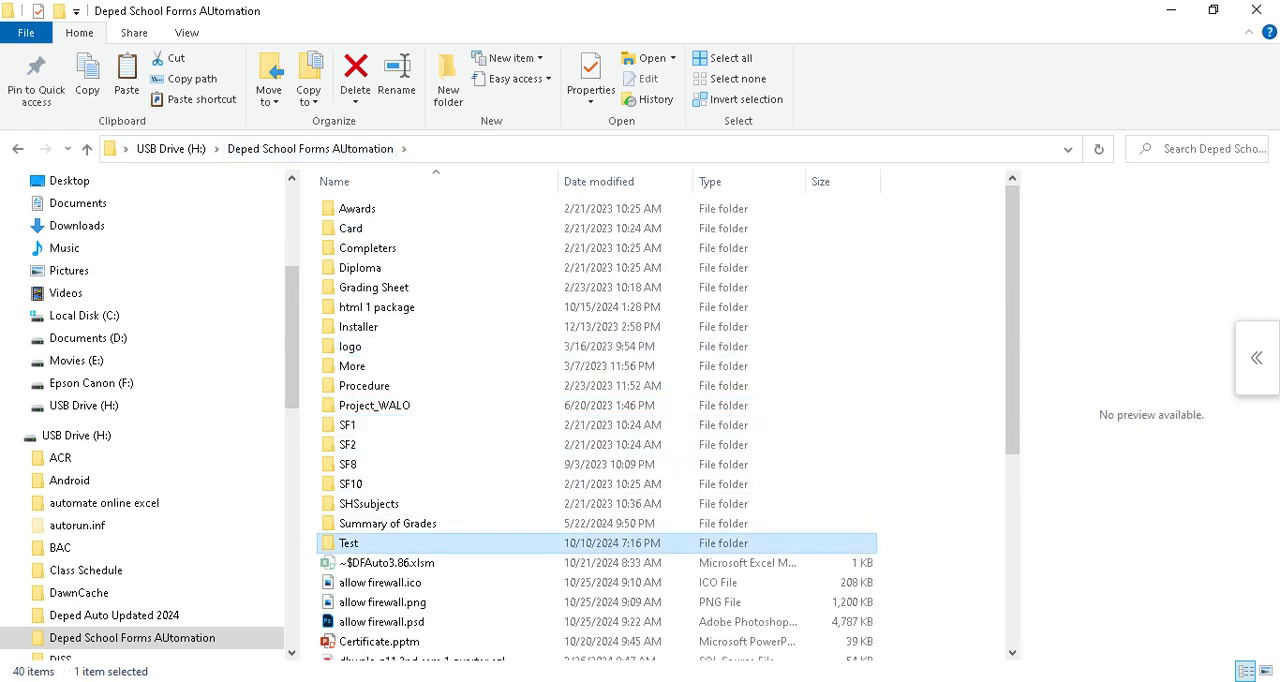
# Open the Sheets subfolder and select MATEPTEP 8 Test Sheet.xlsx.
pyautogui.click(355, 287)
pyautogui.click(355, 287)
pyautogui.click(328, 287)
pyautogui.doubleClick(355, 287)
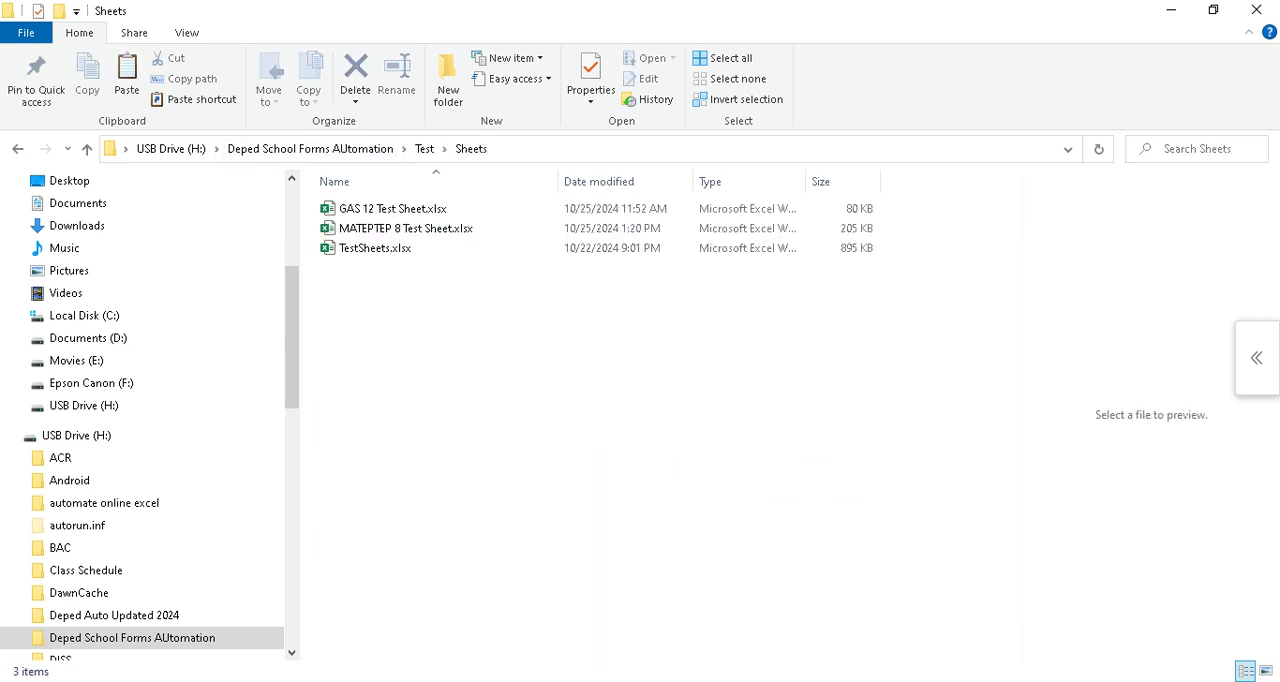
pyautogui.click(405, 228)
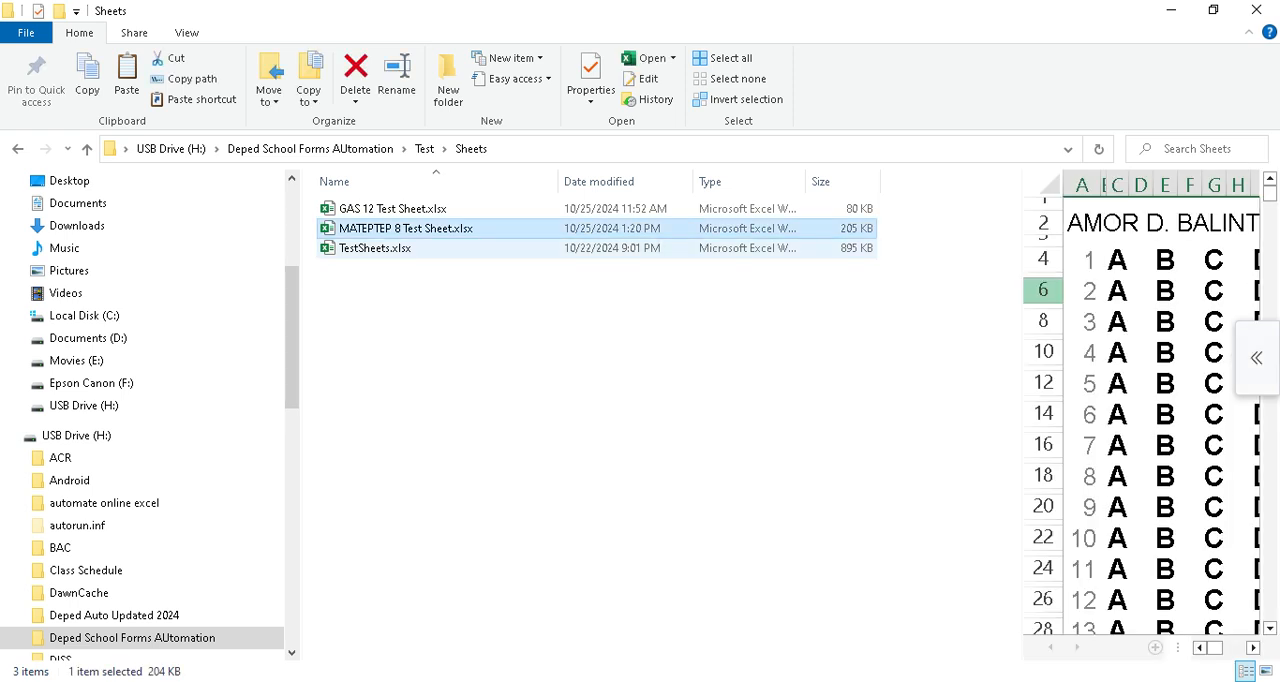
# Switch to the MATEPTEP 8 Test Sheet workbook and review the generated answer sheets from the top.
pyautogui.hotkey('alt', 'Tab')
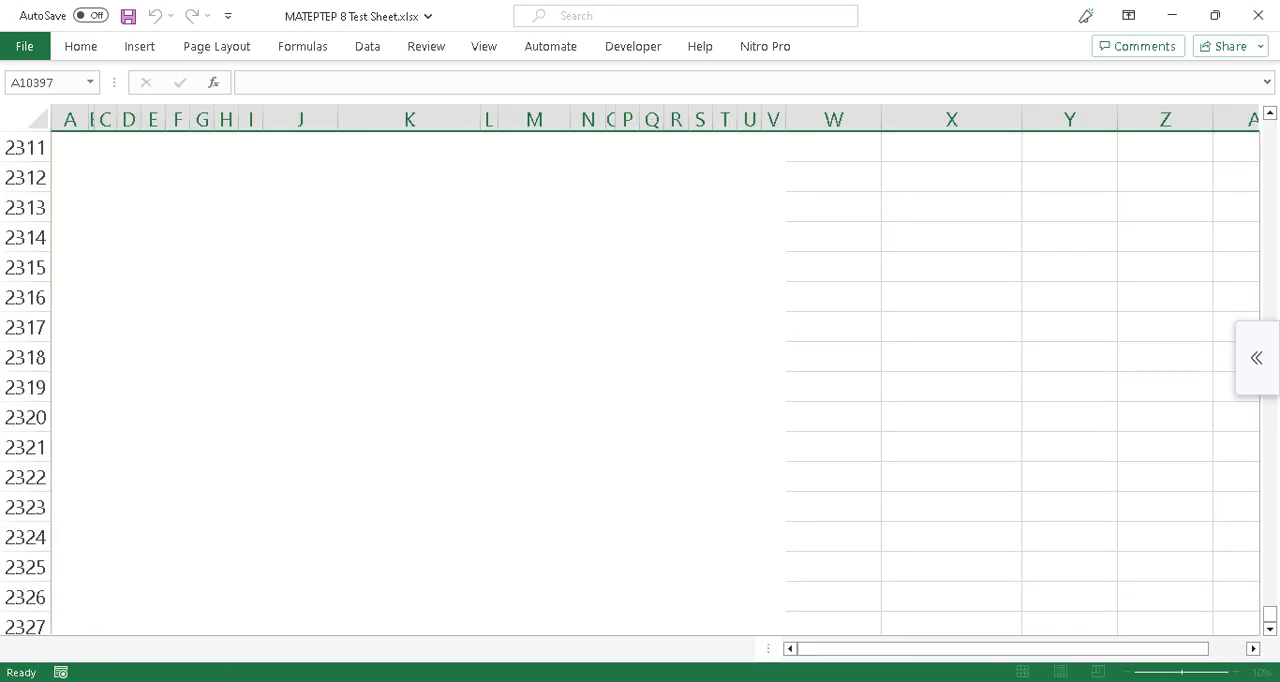
pyautogui.moveTo(1270, 614); pyautogui.dragTo(1270, 612)
pyautogui.moveTo(1270, 128); pyautogui.dragTo(1270, 122)
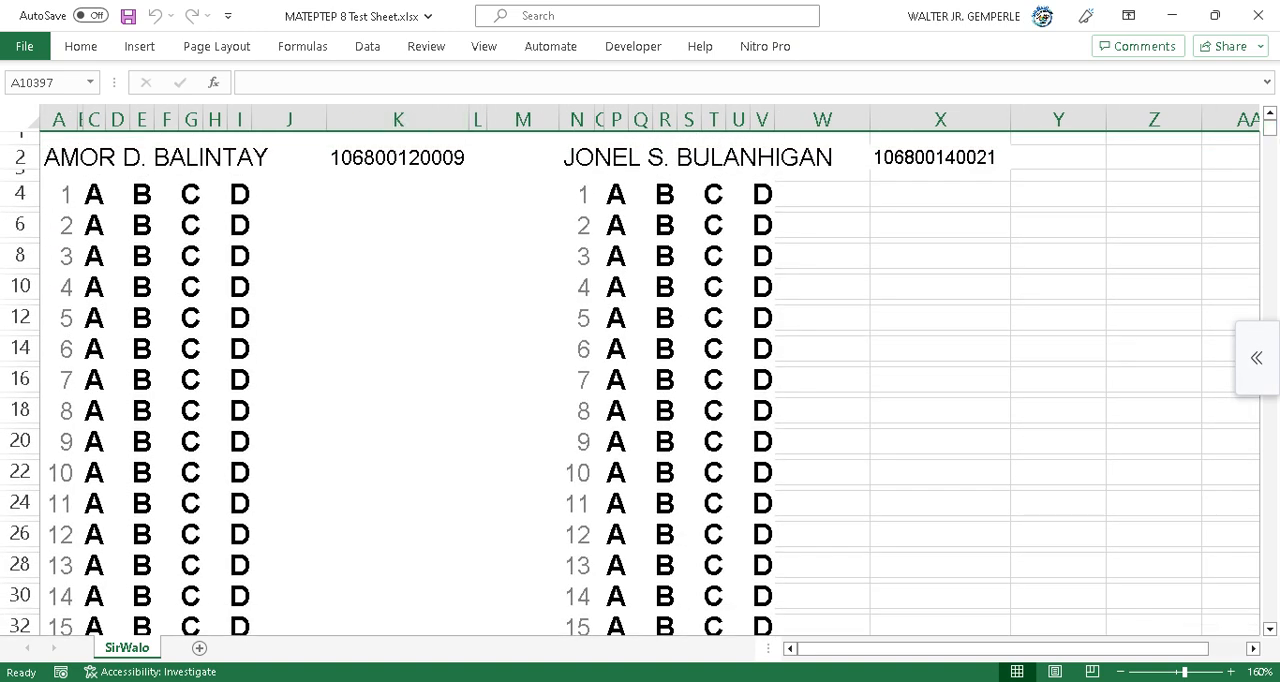
pyautogui.click(210, 157)
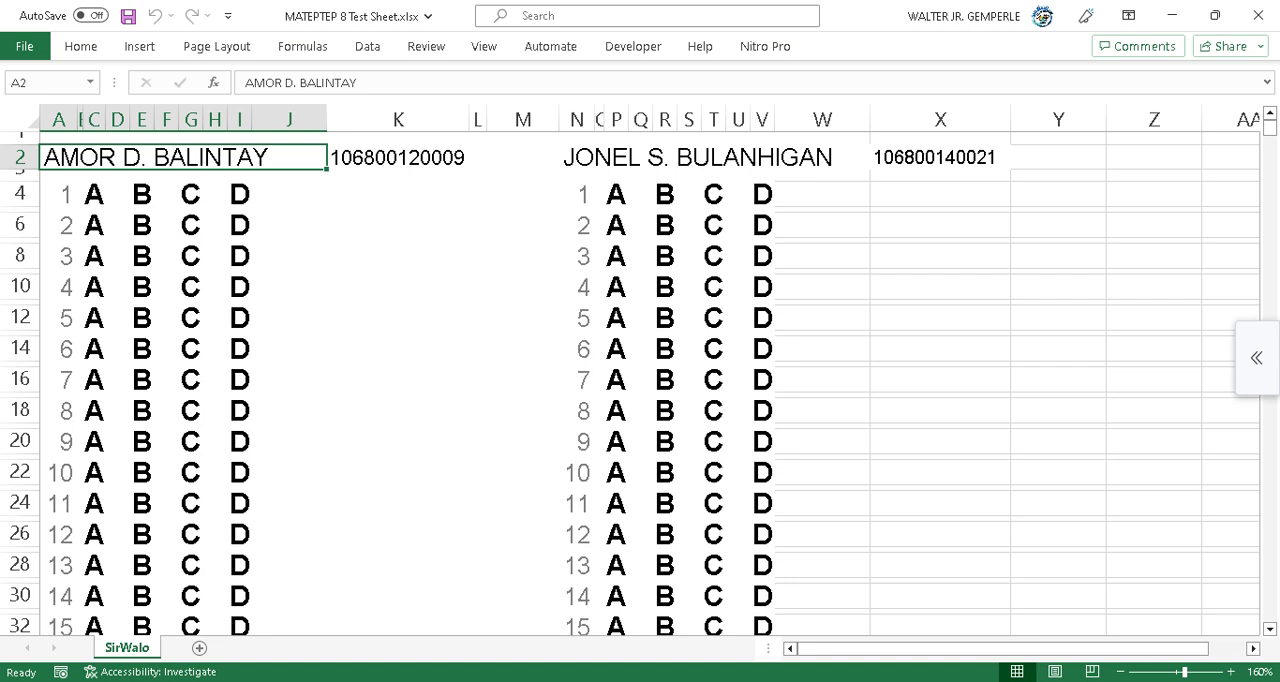
pyautogui.scroll(-4, 650, 384)
pyautogui.scroll(3, 650, 384)
pyautogui.scroll(1, 650, 384)
# Return to the Test folder, open Read_Test_A and examine the scanned answer sheet image IMG20241022195841.jpg zoomed in.
pyautogui.moveTo(430, 680)
pyautogui.click(330, 616)
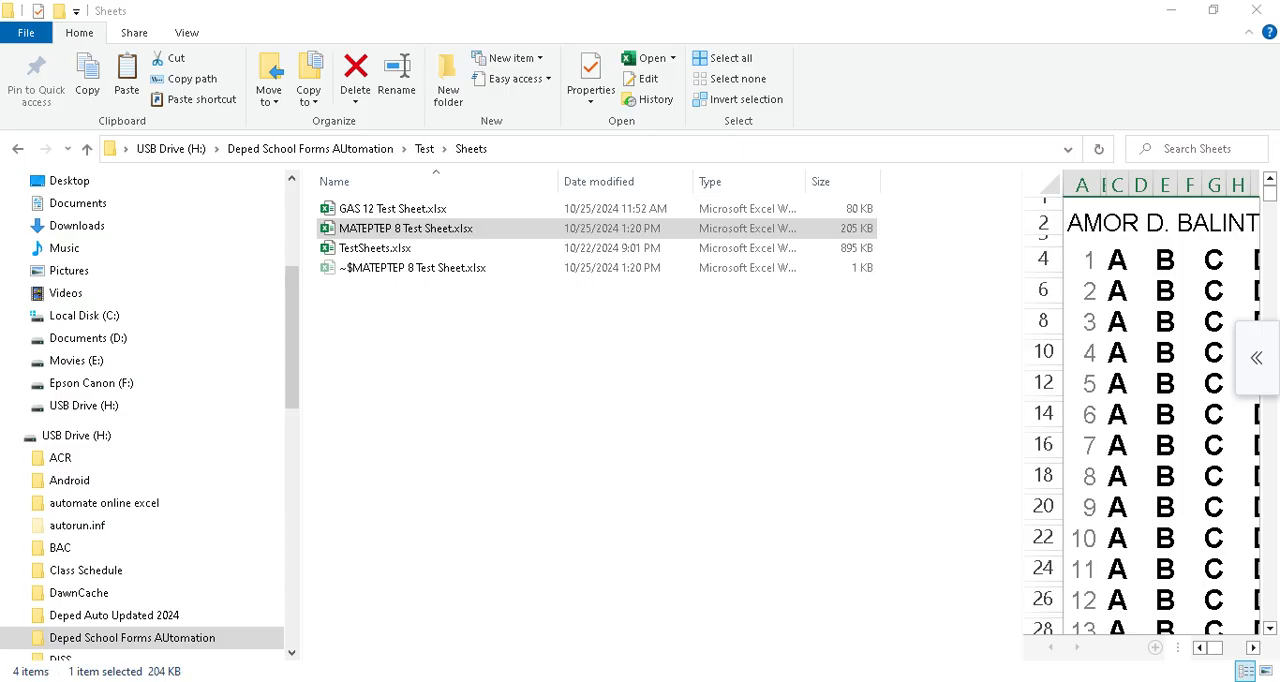
pyautogui.click(424, 148)
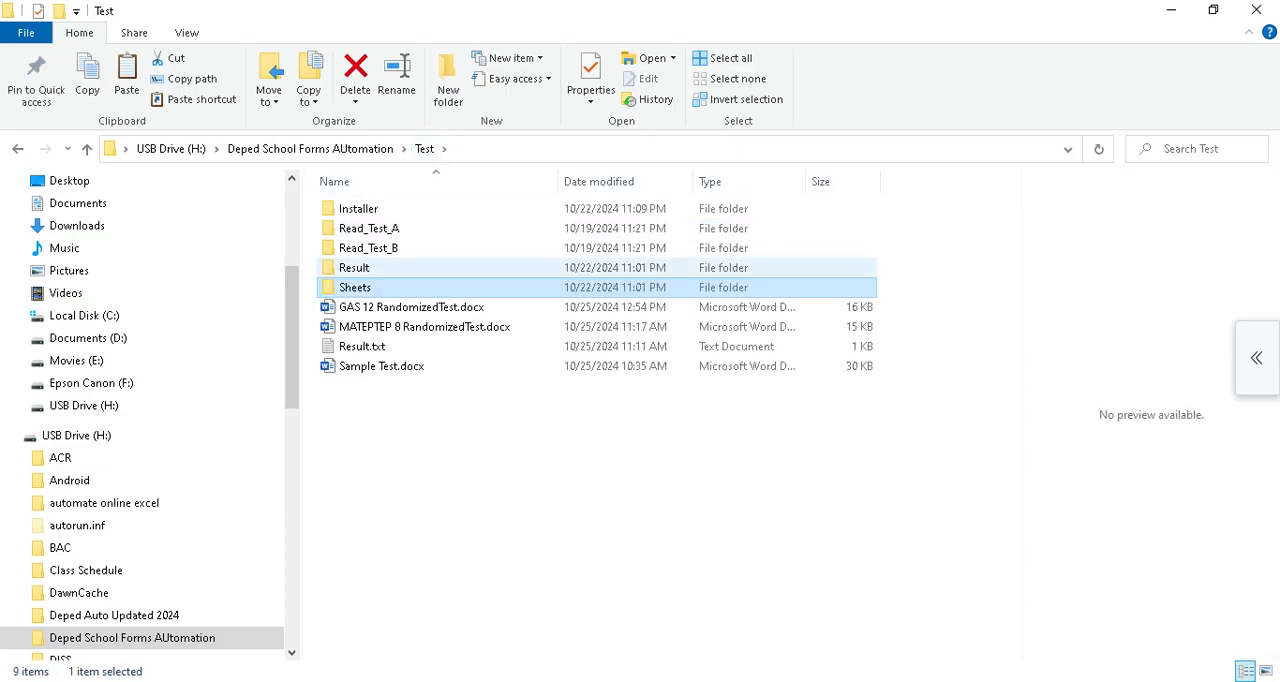
pyautogui.doubleClick(369, 228)
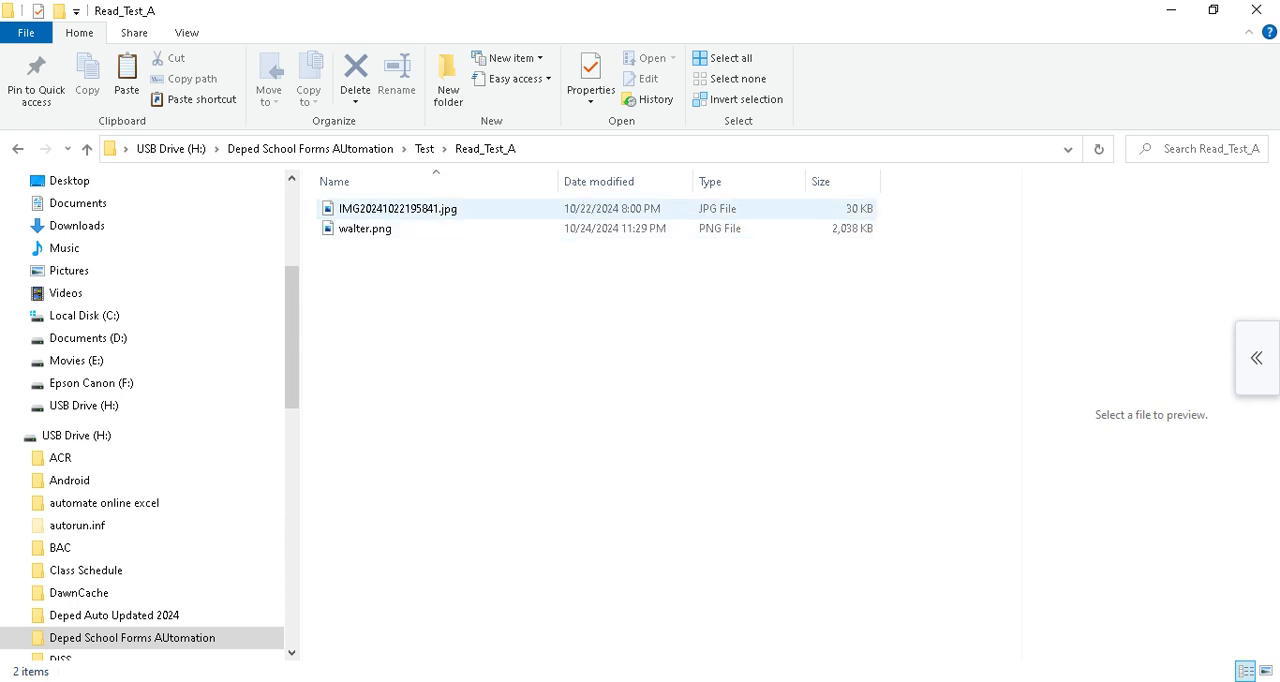
pyautogui.click(369, 228)
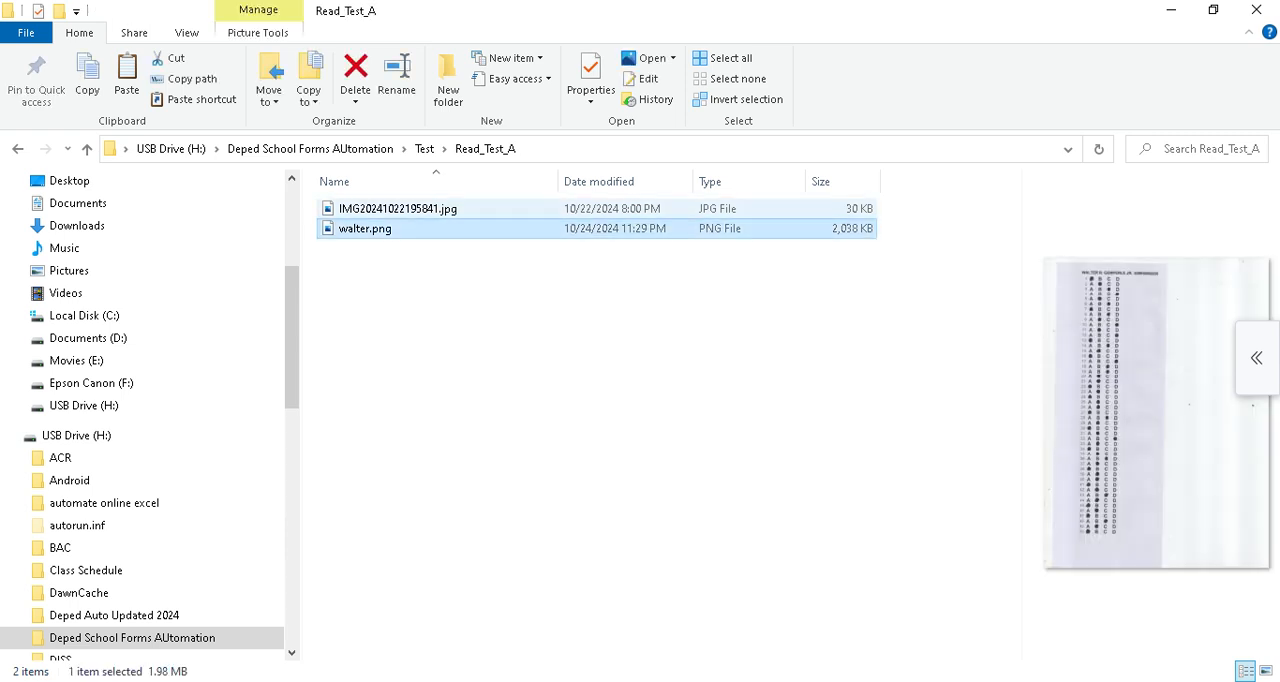
pyautogui.click(385, 209)
pyautogui.doubleClick(385, 209)
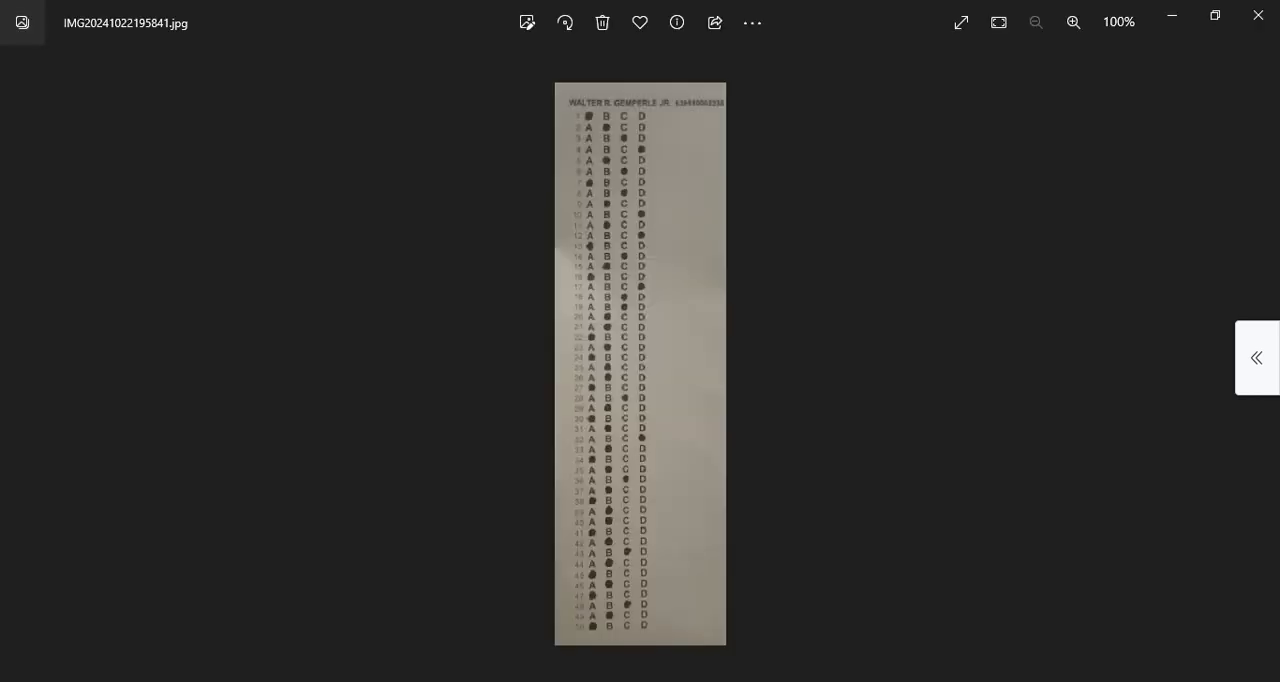
pyautogui.scroll(9, 610, 244)
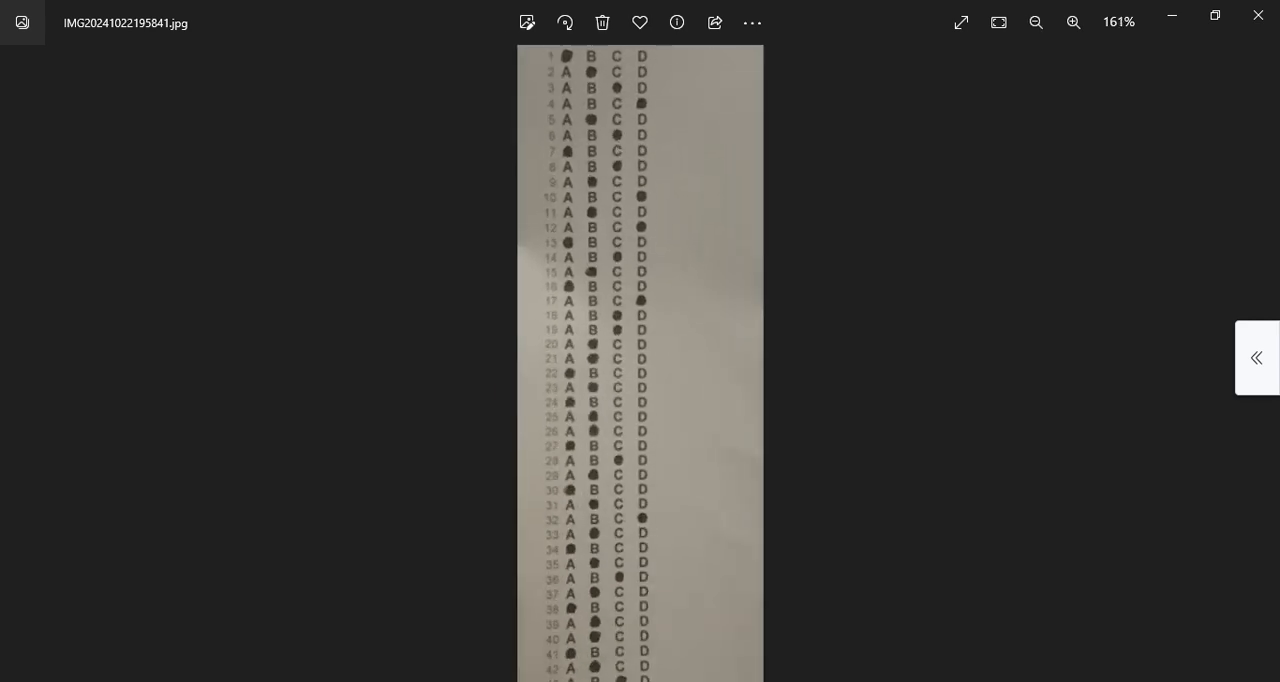
pyautogui.moveTo(610, 244); pyautogui.dragTo(612, 432)
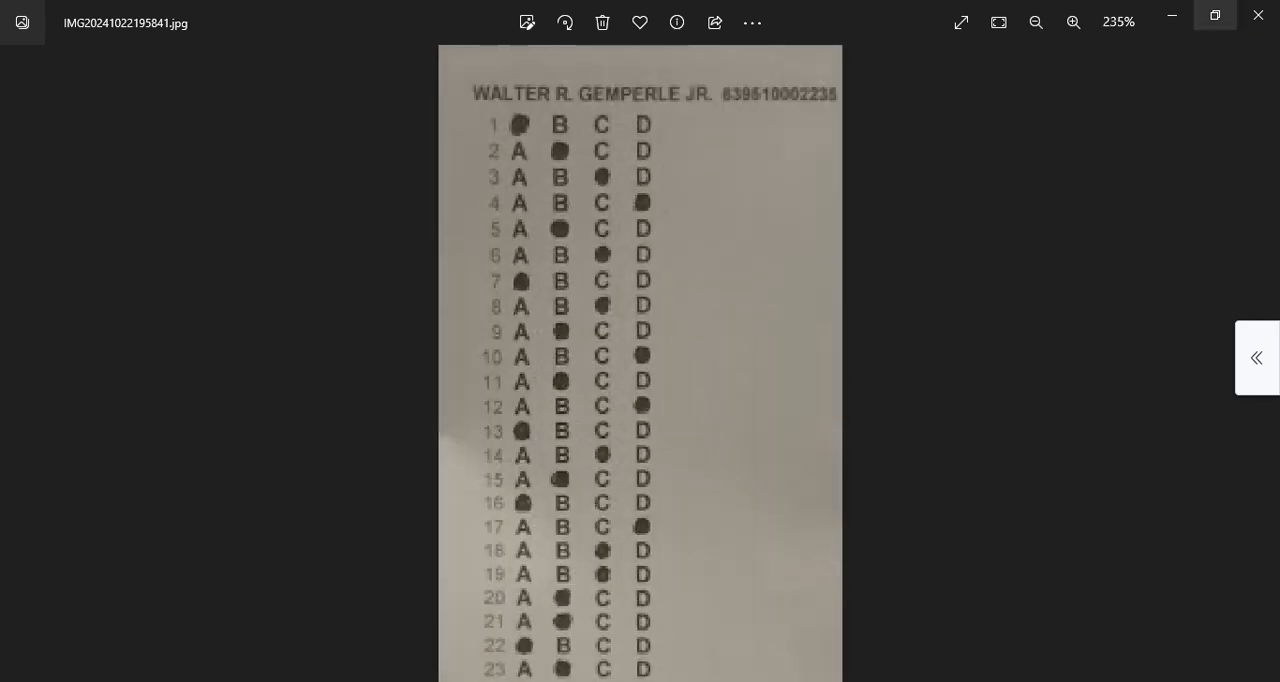
pyautogui.click(1258, 15)
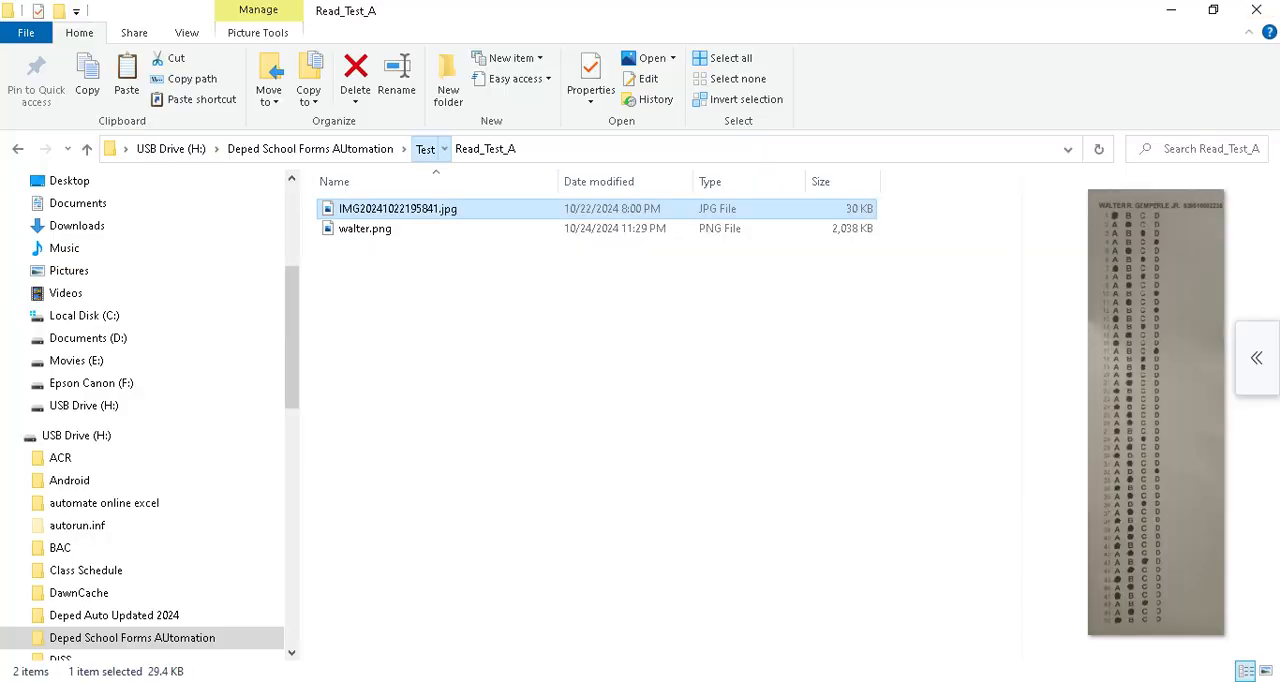
# Rename the Read_Test_A folder to Read and check its contents.
pyautogui.click(424, 148)
pyautogui.press('F2')
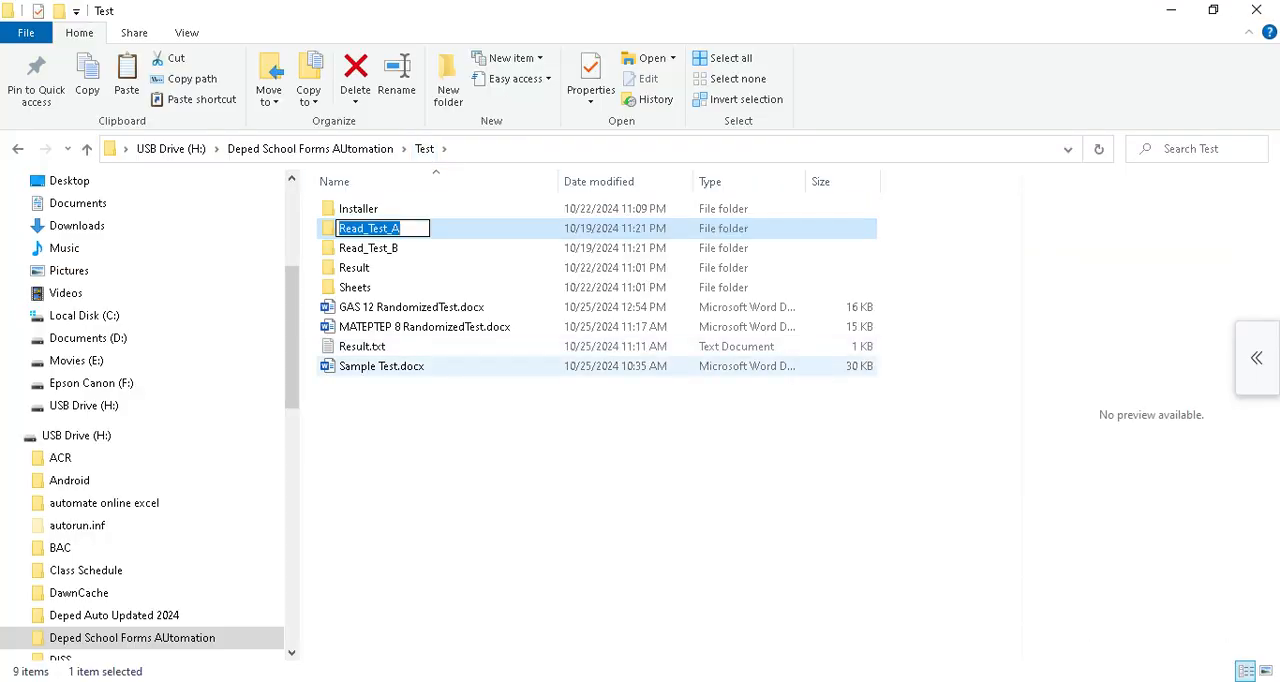
pyautogui.write('Read')
pyautogui.press('Return')
pyautogui.click(449, 437)
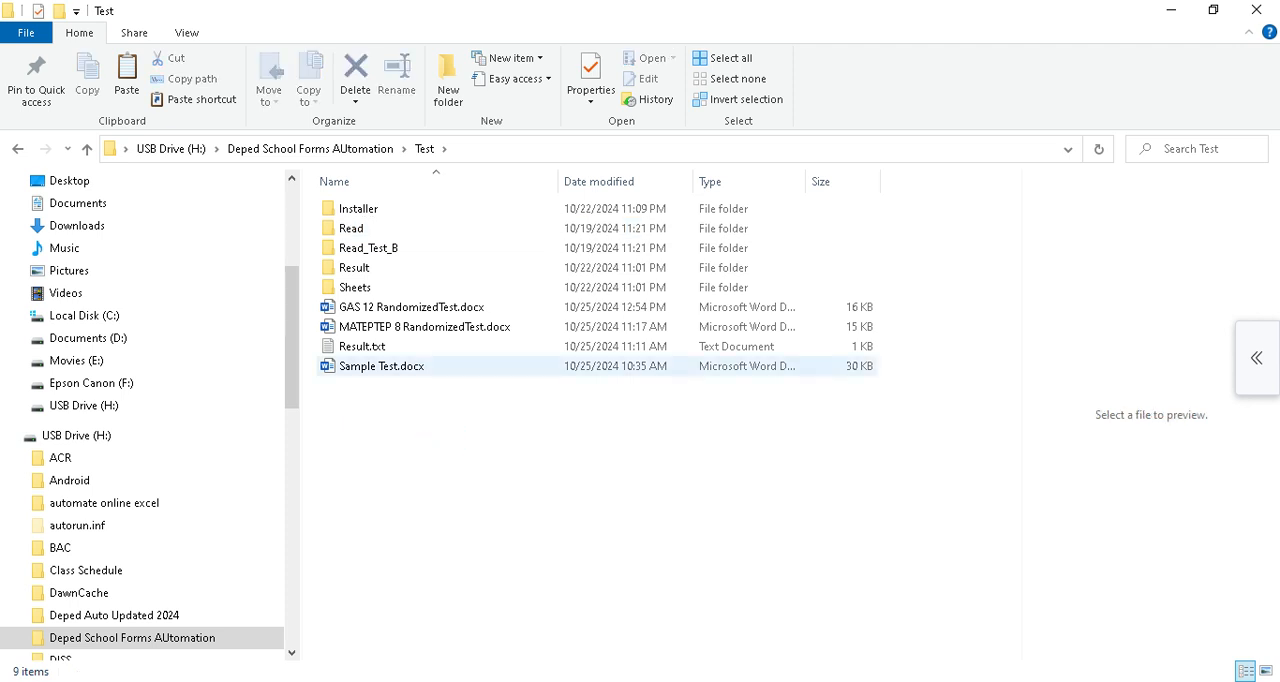
pyautogui.doubleClick(351, 228)
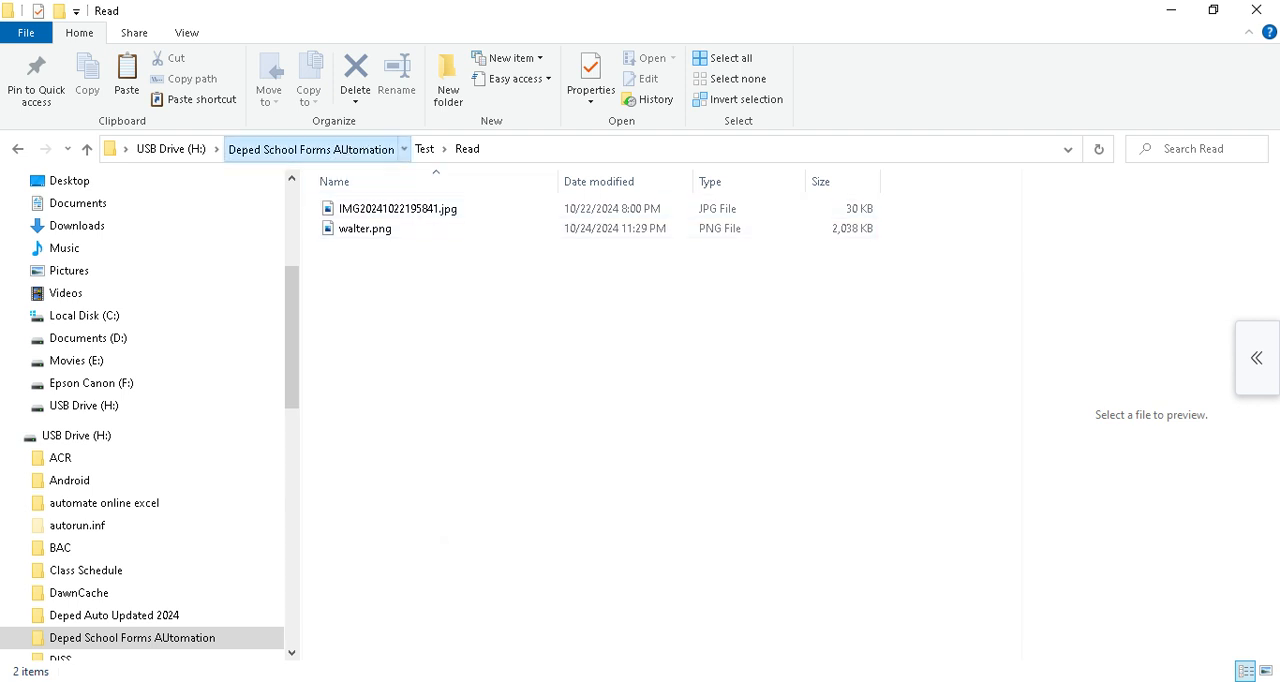
pyautogui.click(310, 148)
# Delete the second Create/Save button from the Utest form in the VBA editor.
pyautogui.click(537, 615)
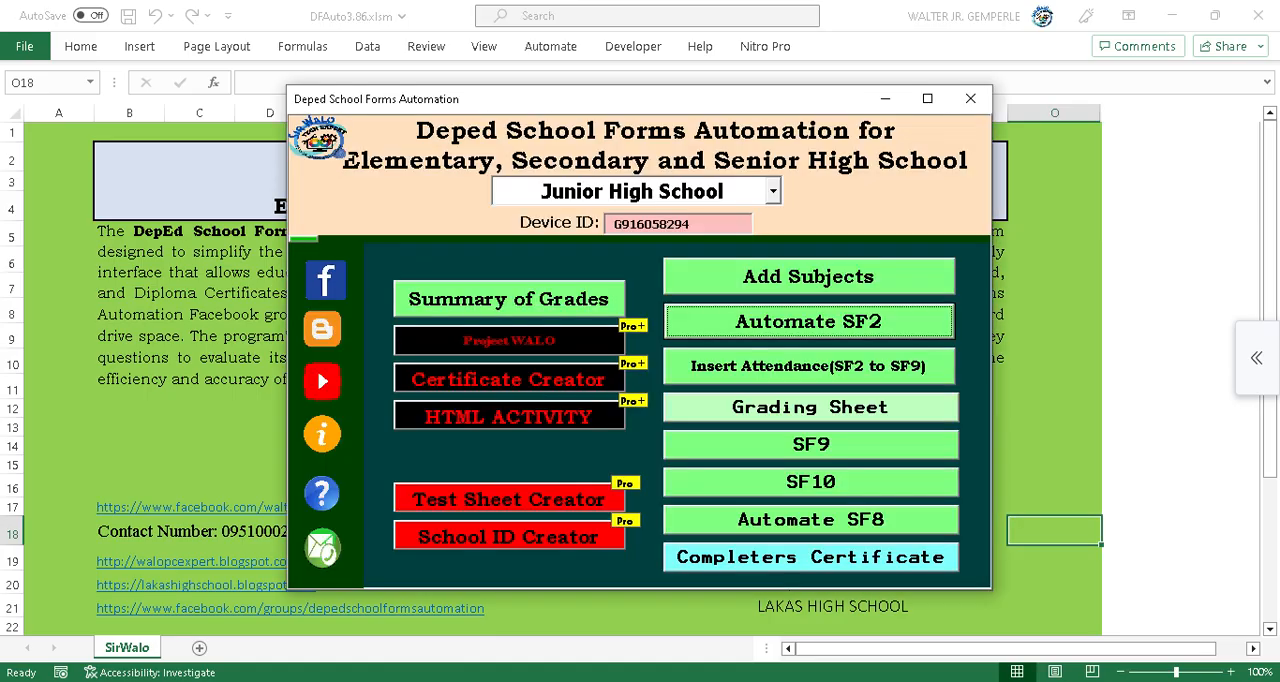
pyautogui.click(970, 99)
pyautogui.click(752, 614)
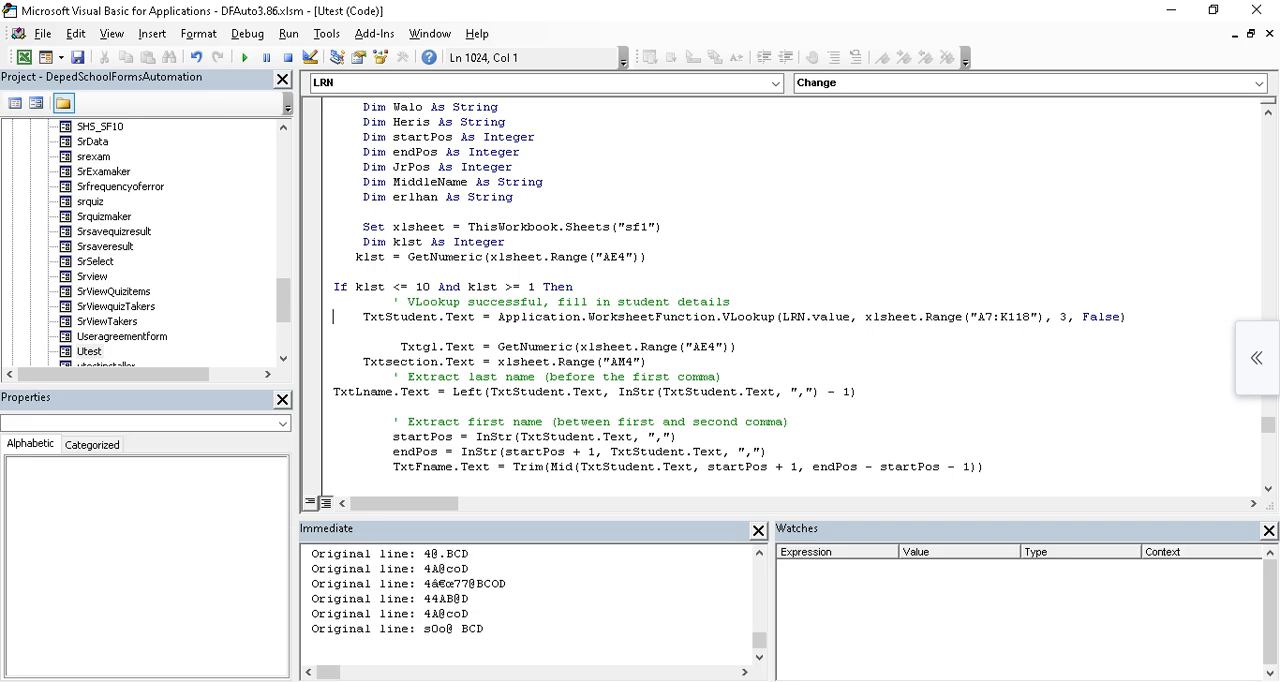
pyautogui.doubleClick(89, 352)
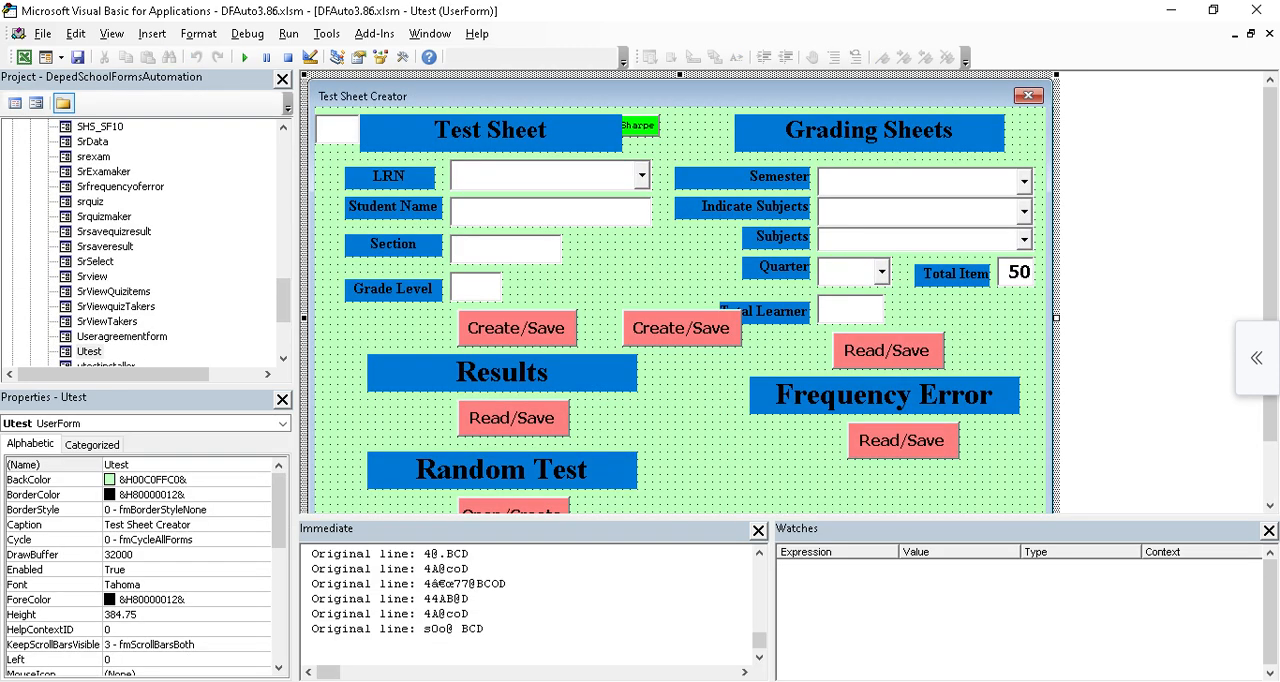
pyautogui.click(681, 328)
pyautogui.press('Delete')
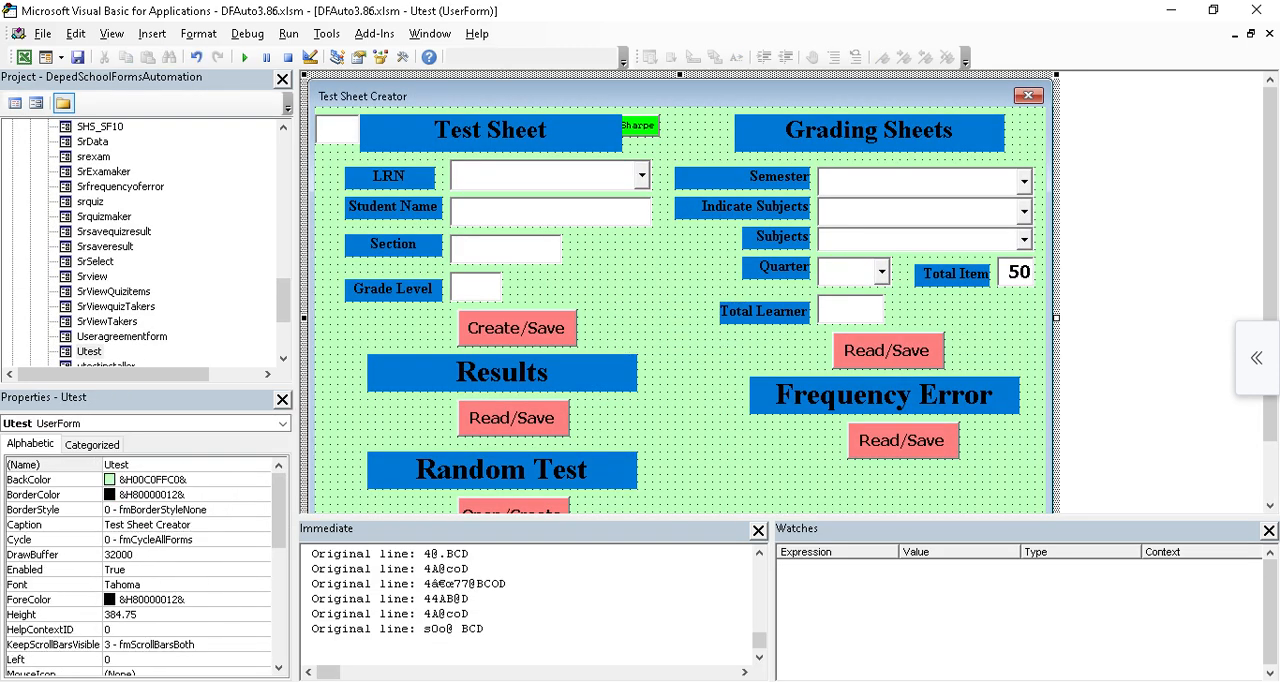
# Generate the results from the Test Sheet Creator's Results Read/Save, replacing the existing MATEPTEP 8 Test Sheet Results file, then close the forms.
pyautogui.click(1171, 10)
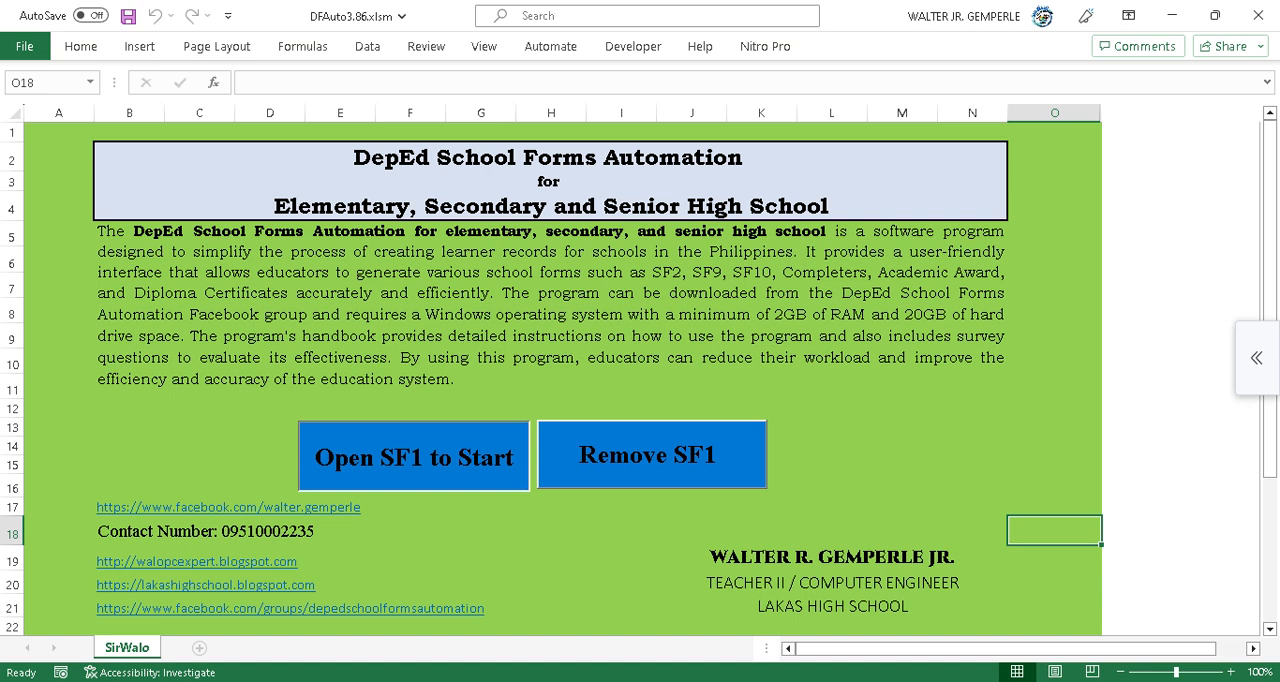
pyautogui.click(414, 457)
pyautogui.click(509, 499)
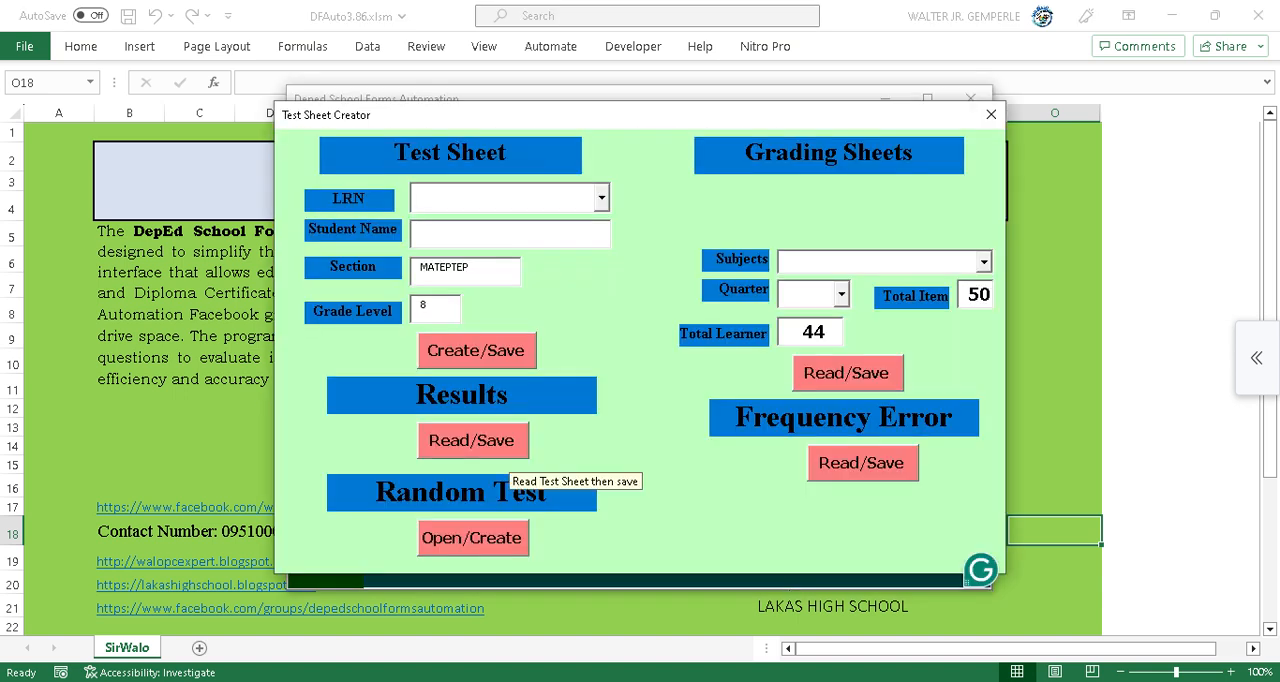
pyautogui.click(505, 455)
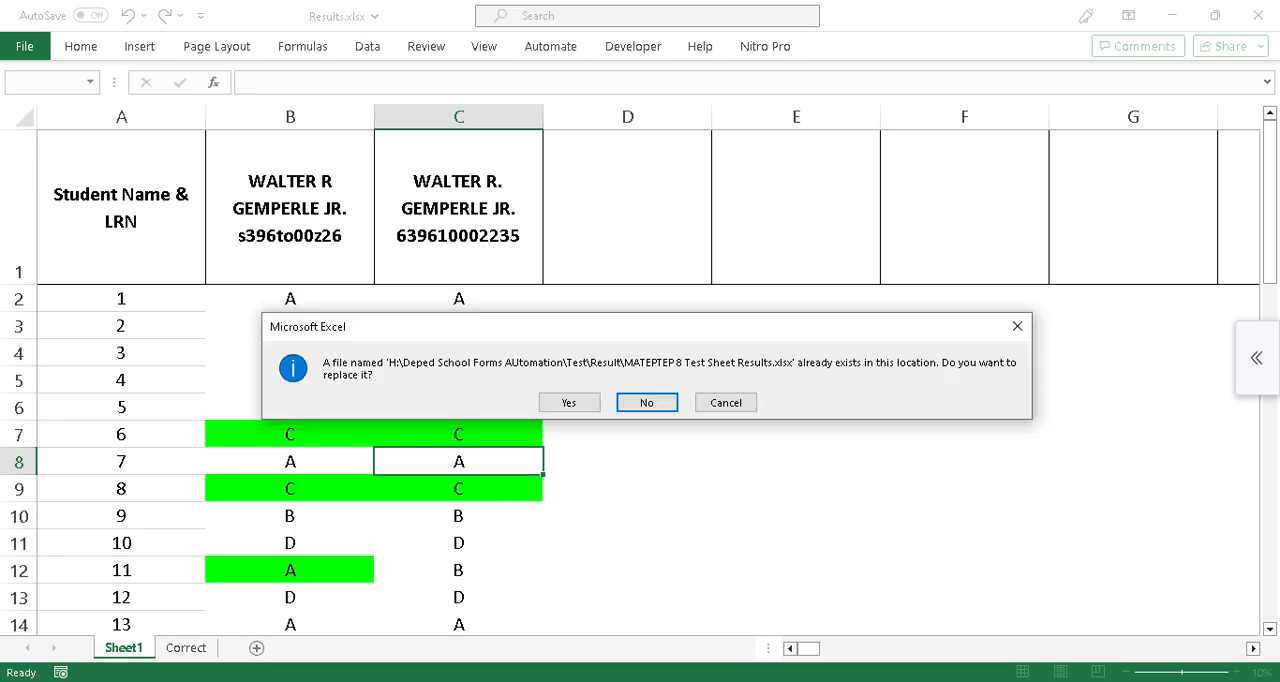
pyautogui.click(569, 403)
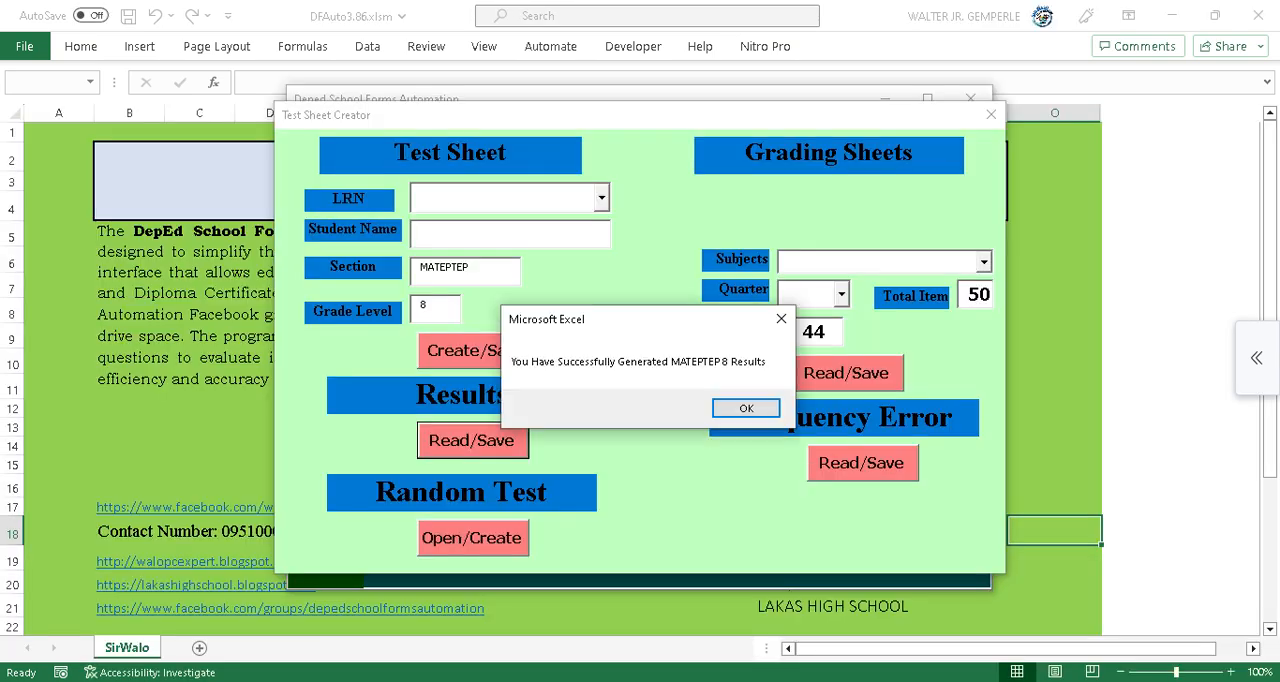
pyautogui.click(746, 408)
pyautogui.click(991, 114)
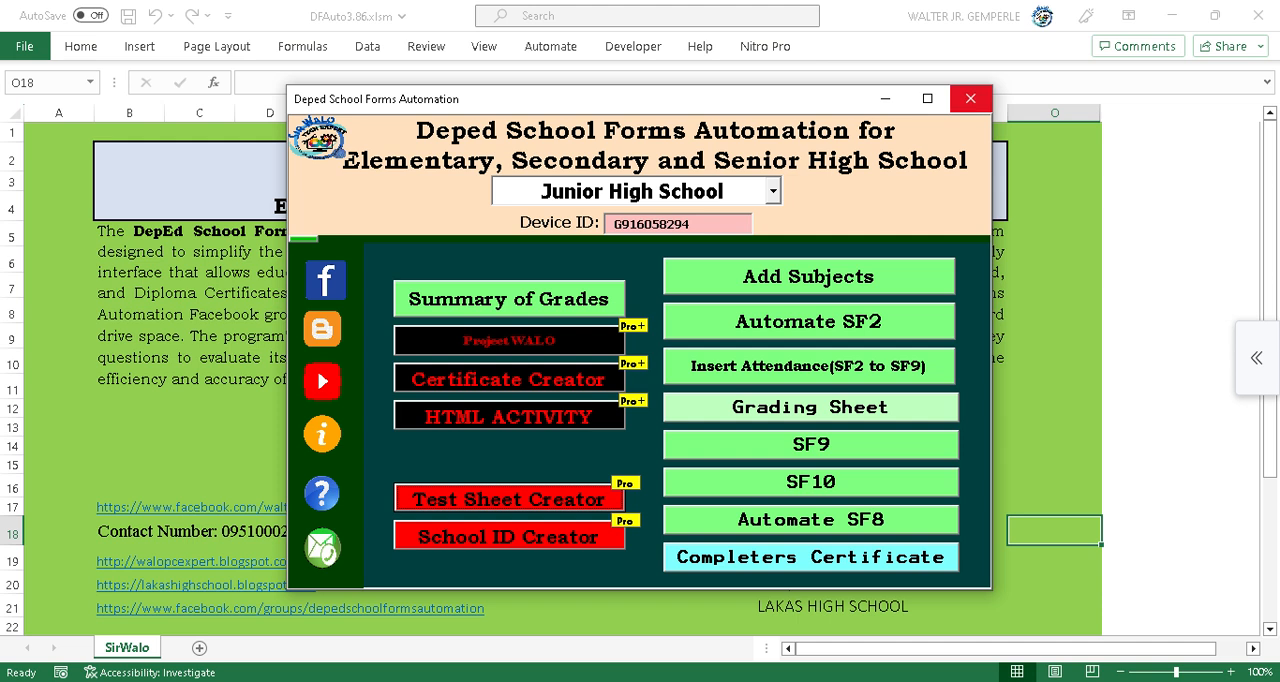
pyautogui.click(970, 98)
# Open the Test folder's Result subfolder in File Explorer.
pyautogui.click(431, 681)
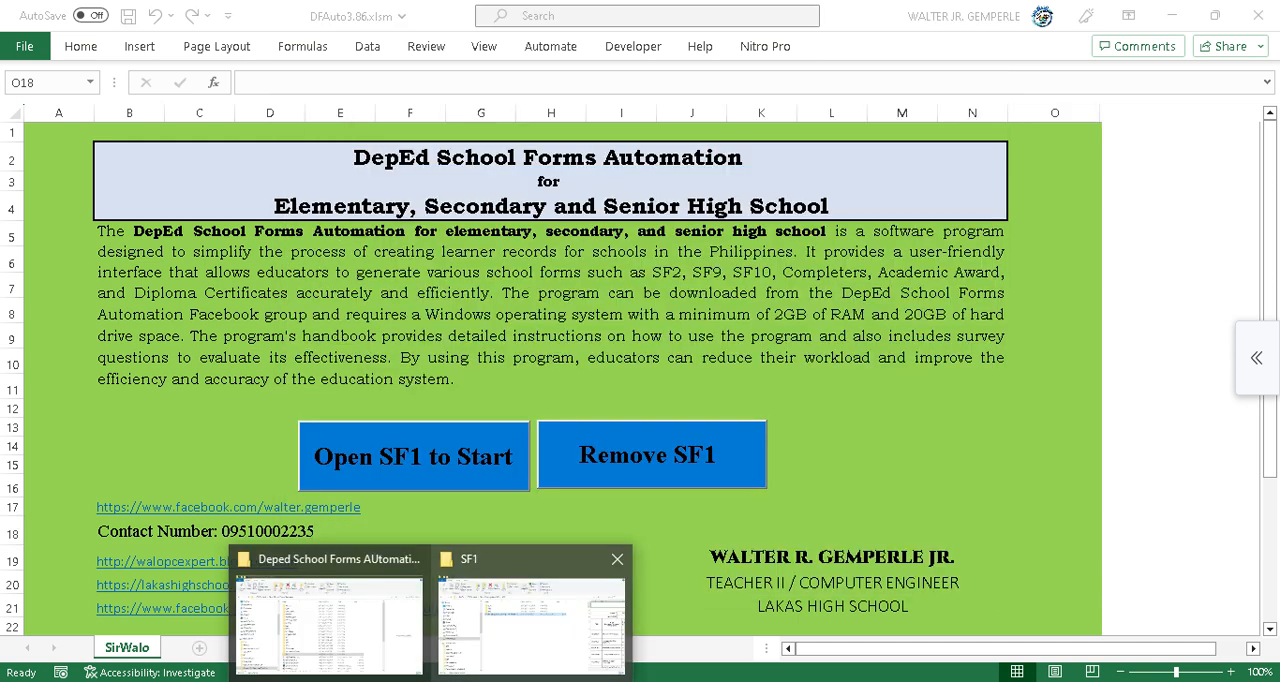
pyautogui.click(330, 620)
pyautogui.moveTo(431, 681)
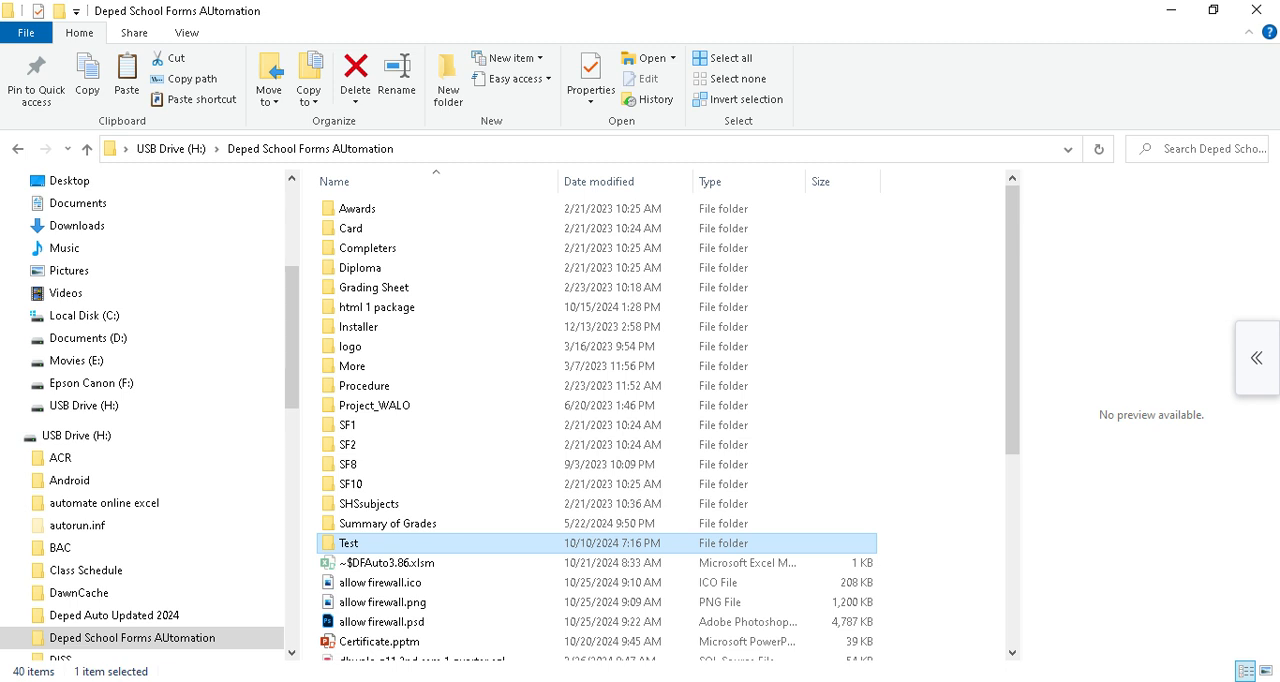
pyautogui.press('F2')
pyautogui.press('Return')
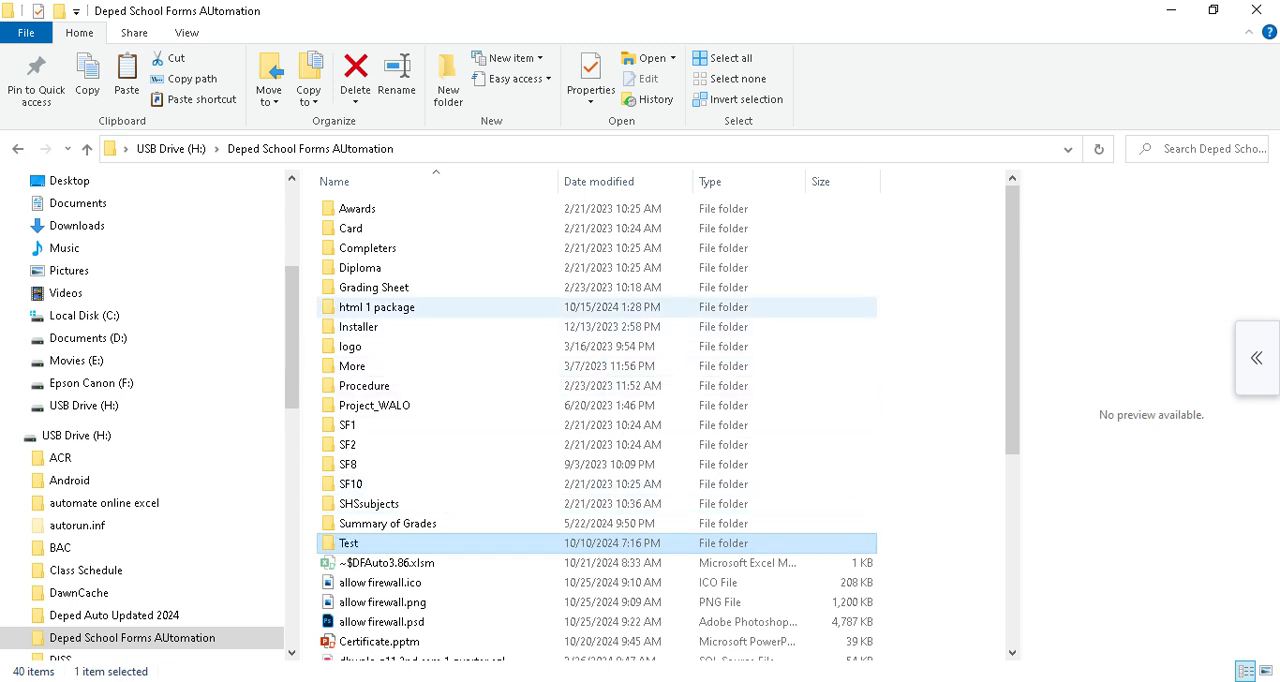
pyautogui.click(350, 543)
pyautogui.doubleClick(390, 543)
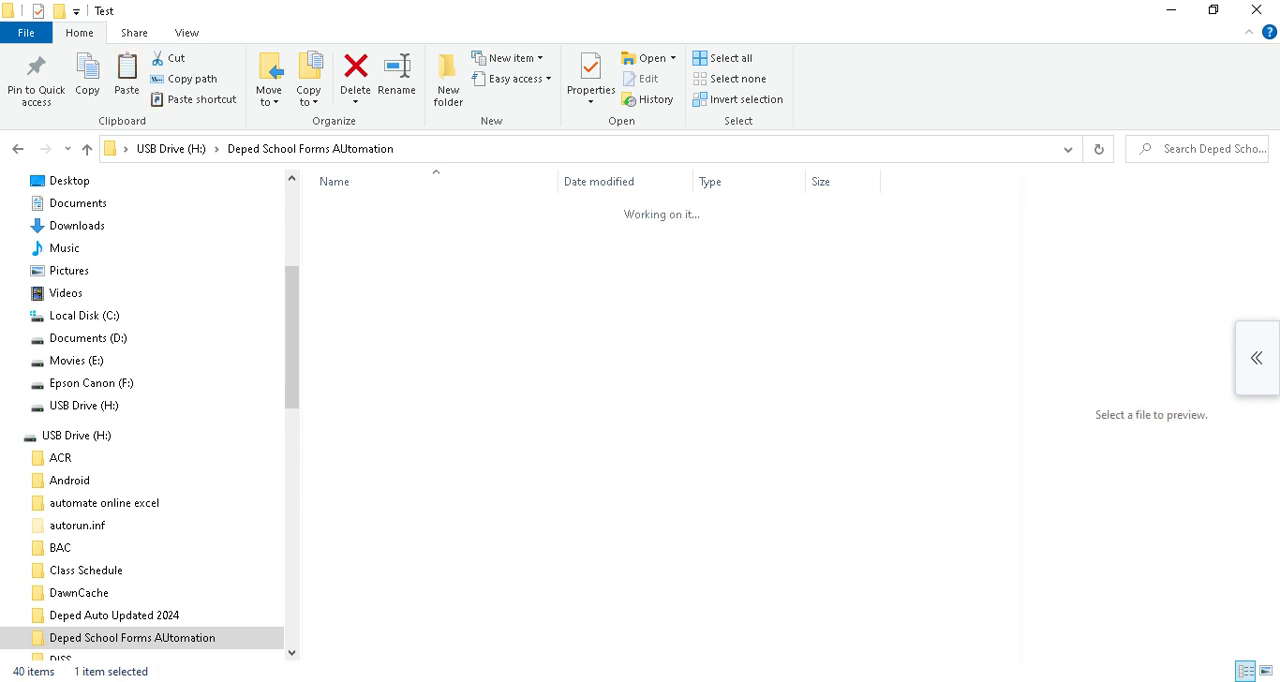
pyautogui.doubleClick(354, 267)
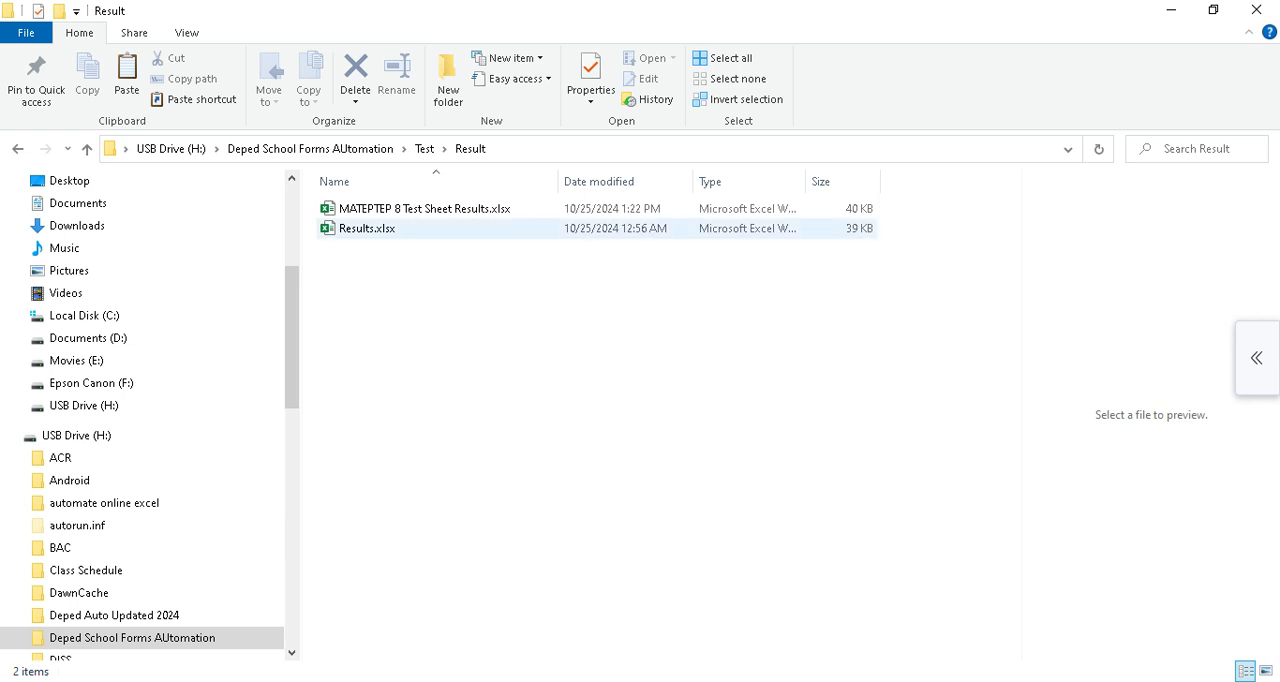
# Review the MATEPTEP 8 Test Sheet Results workbook, checking each student's header, highlighted answers and score row.
pyautogui.click(420, 208)
pyautogui.click(420, 208)
pyautogui.click(560, 350)
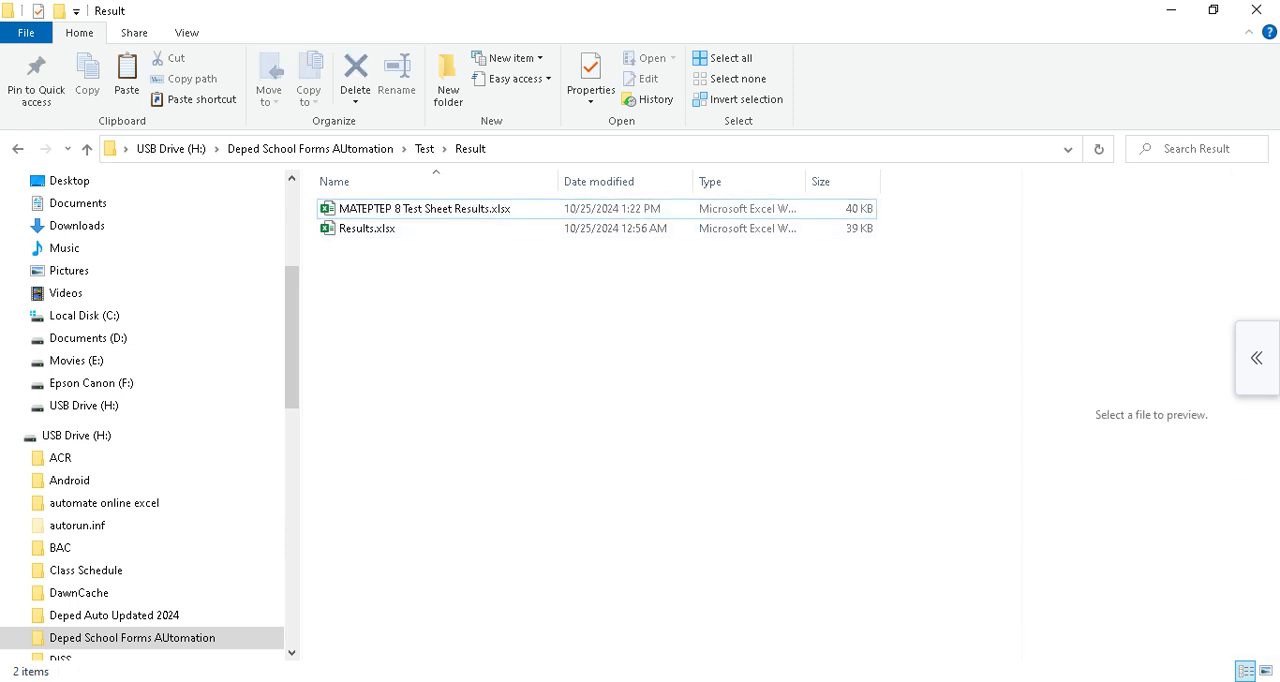
pyautogui.click(420, 208)
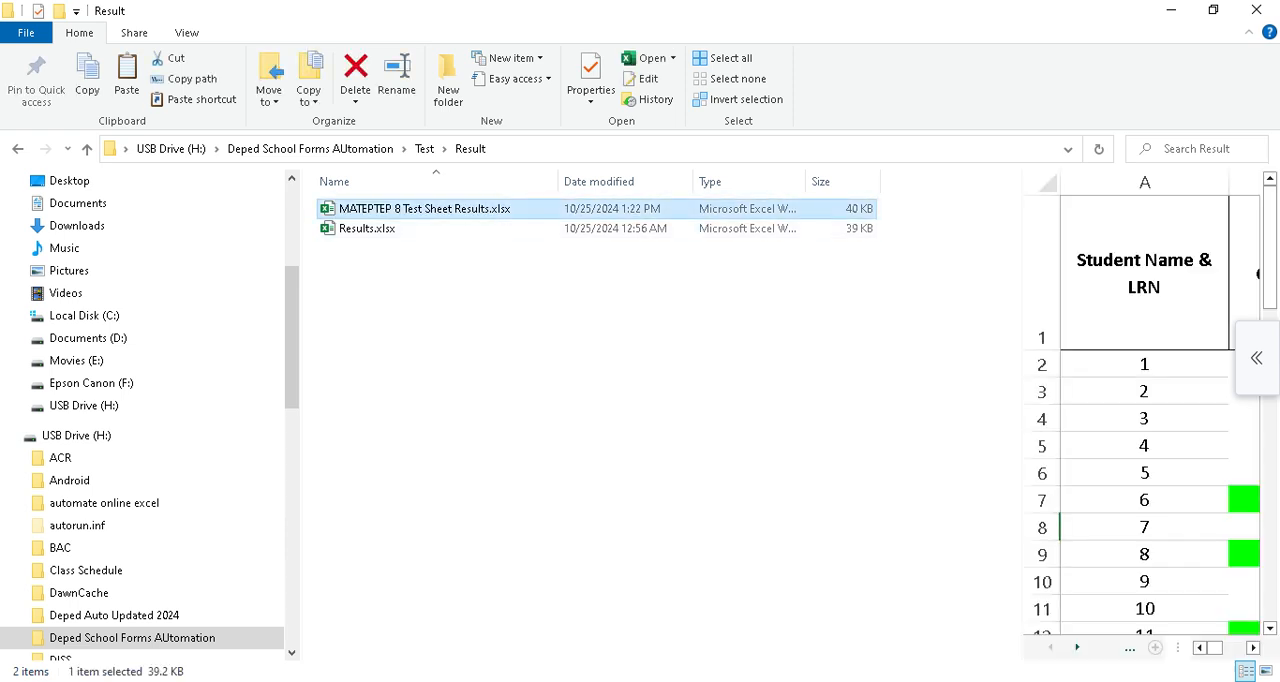
pyautogui.hotkey('alt', 'Tab')
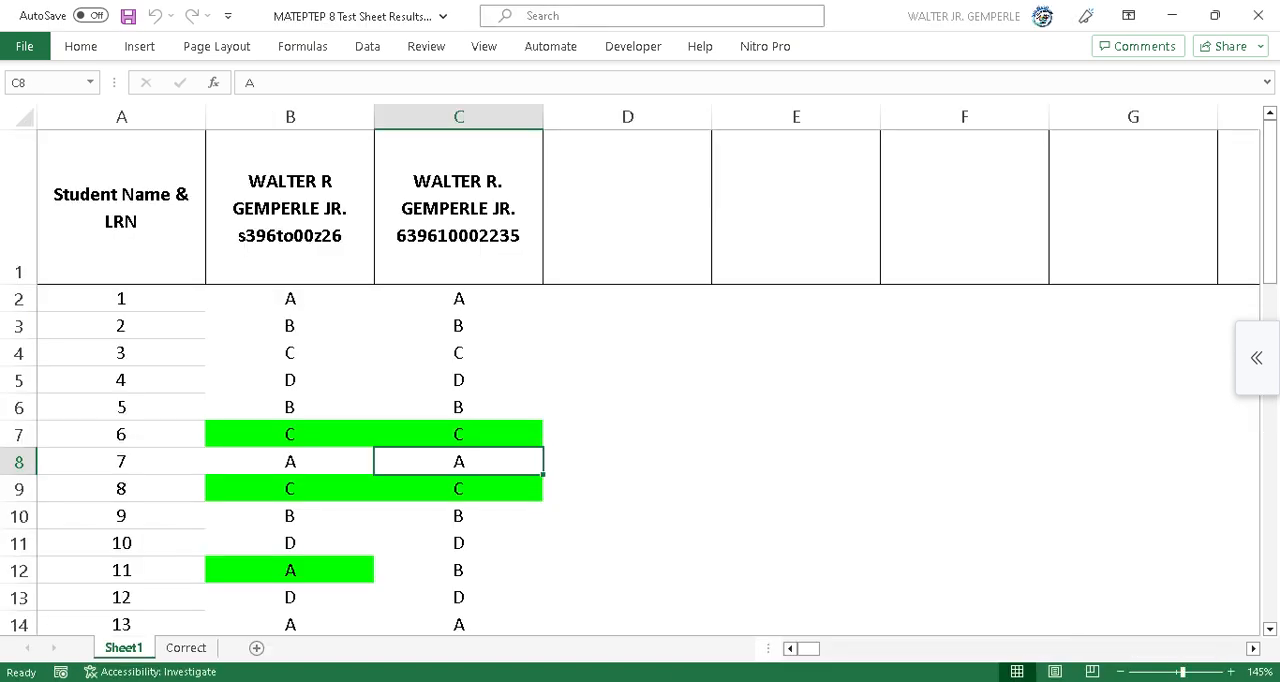
pyautogui.scroll(-8, 640, 382)
pyautogui.scroll(-5, 640, 382)
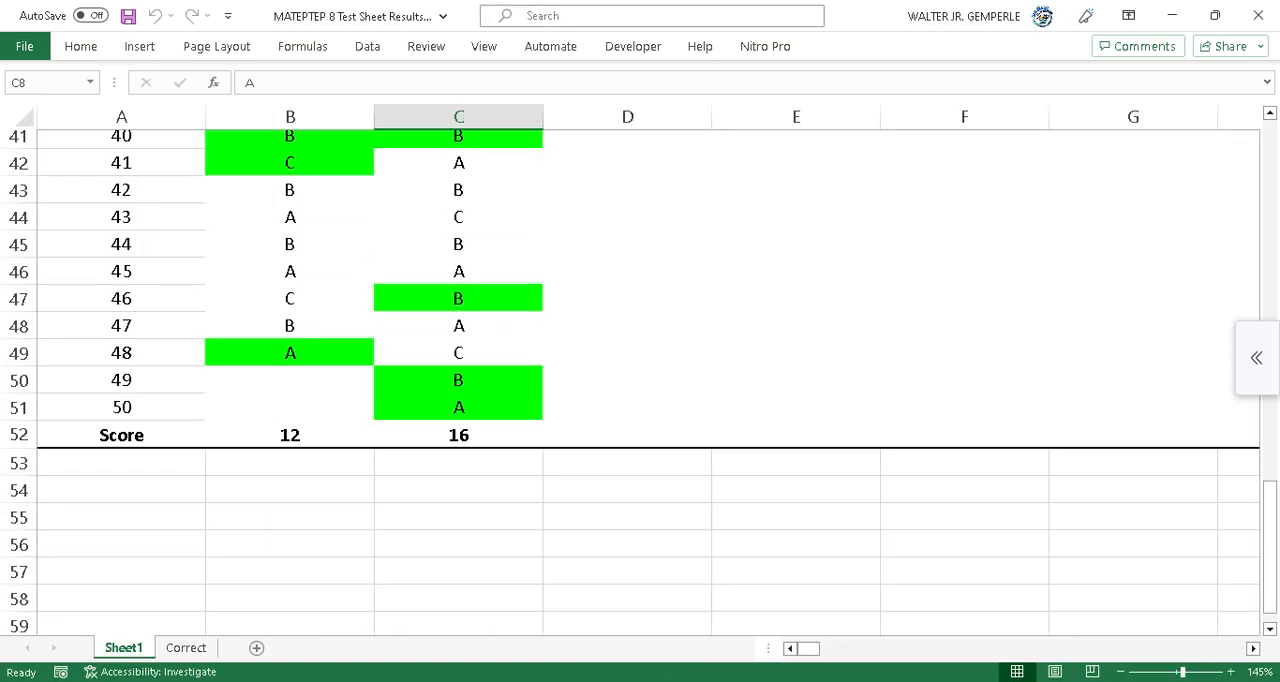
pyautogui.scroll(13, 640, 382)
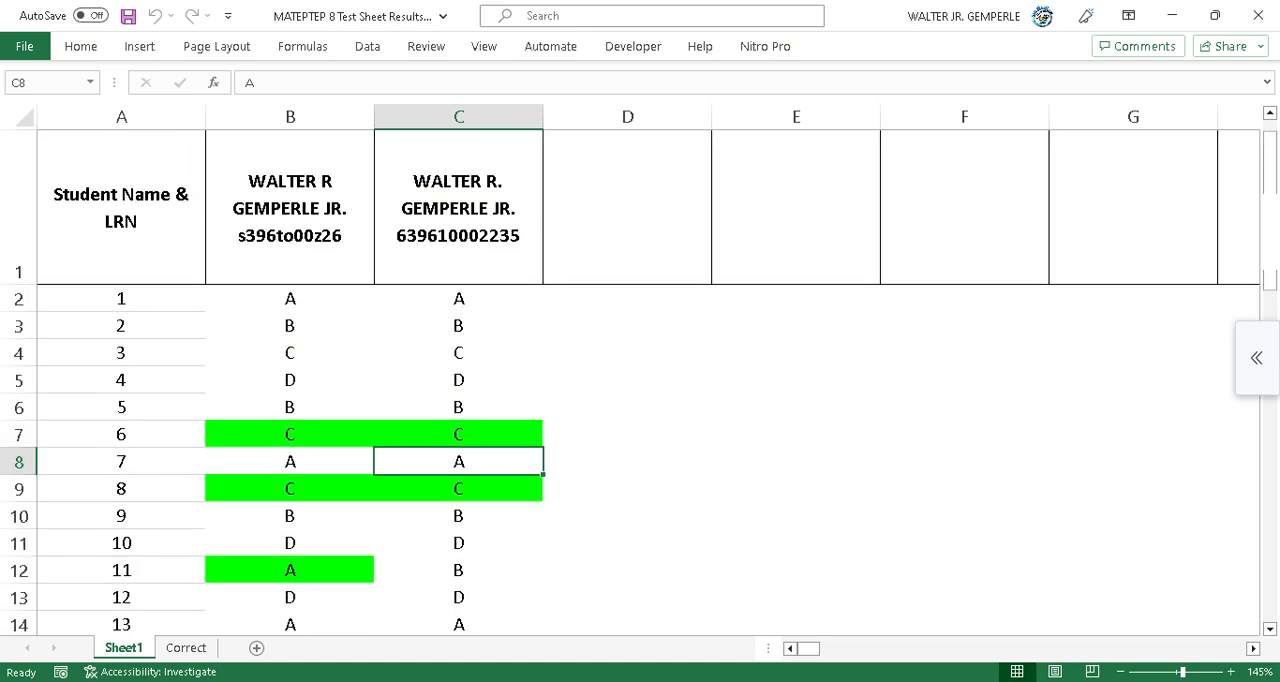
pyautogui.click(290, 208)
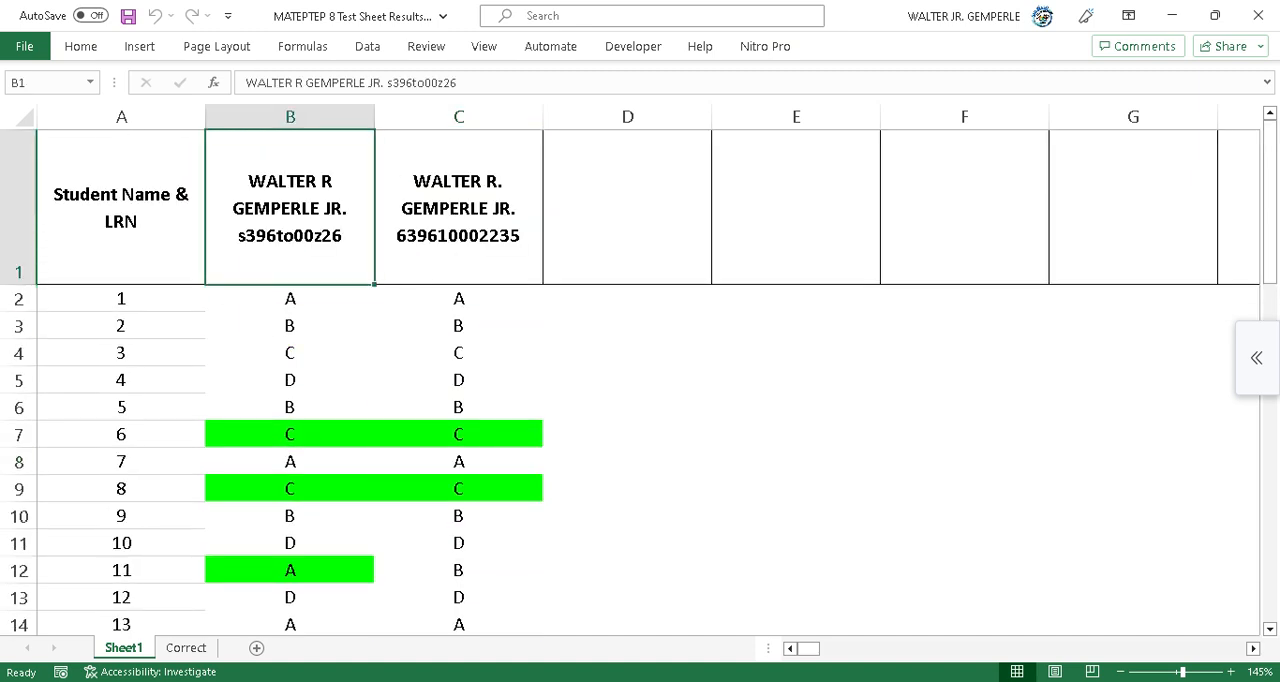
pyautogui.click(459, 208)
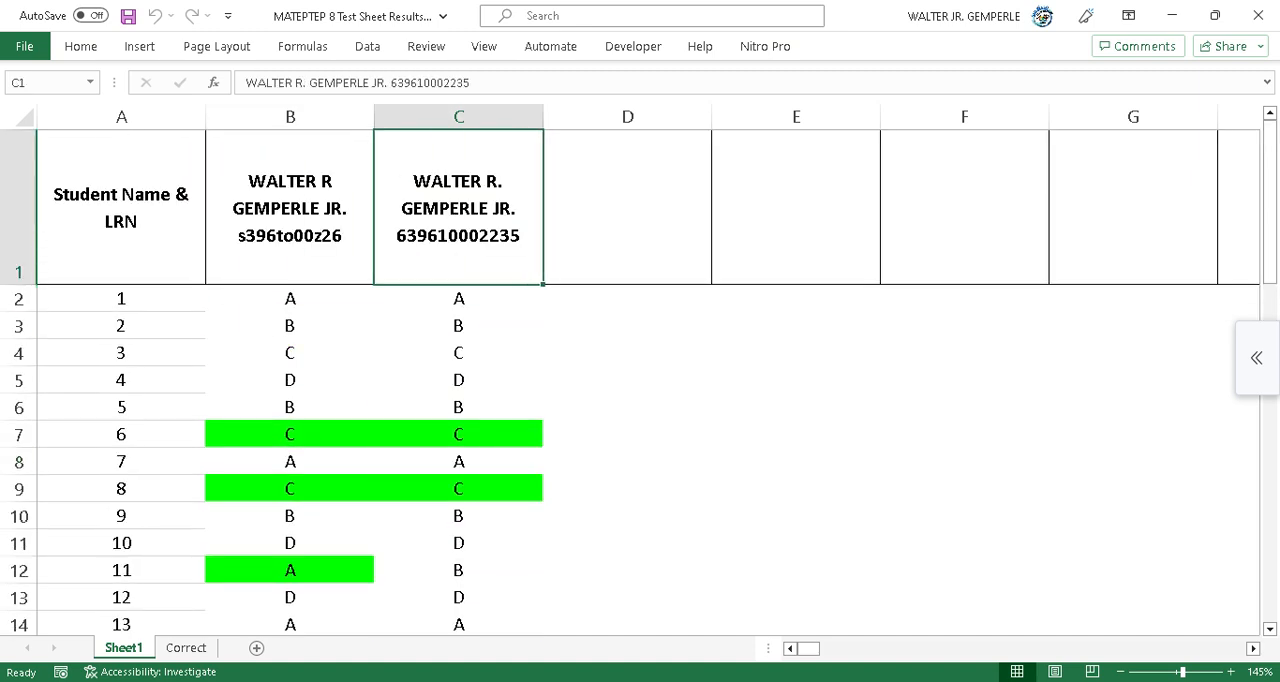
pyautogui.scroll(-14, 640, 380)
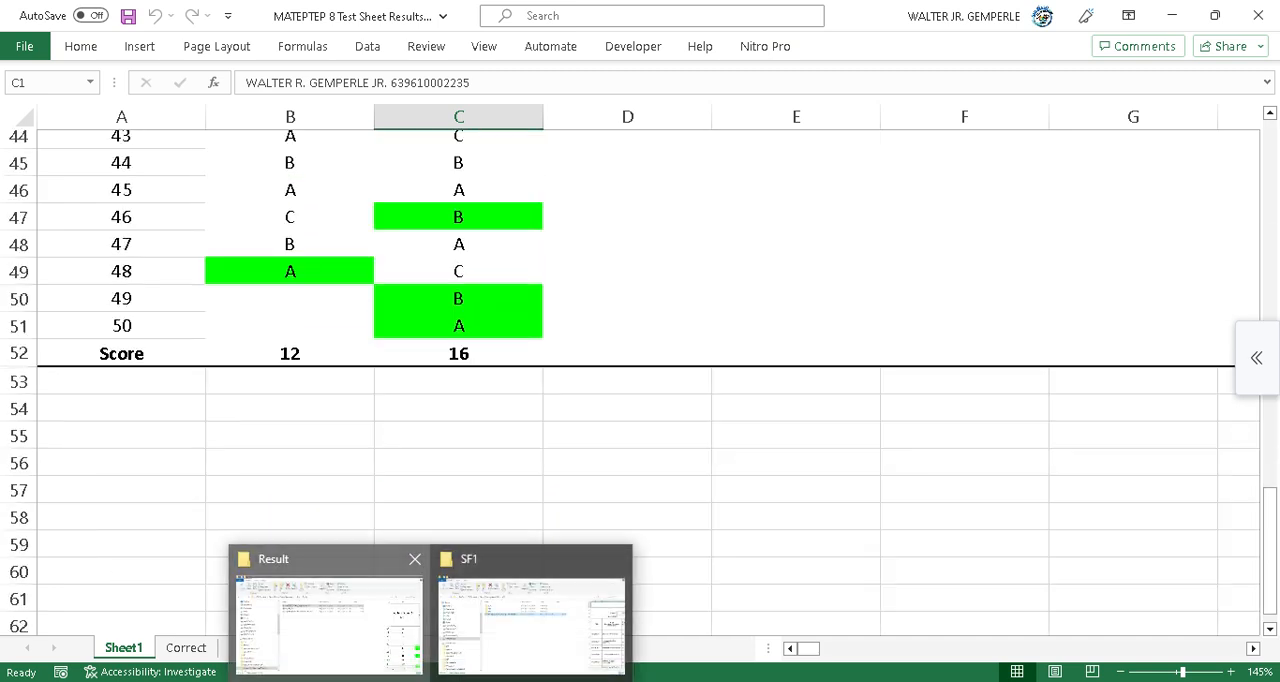
# Open the scanned answer sheet walter.png from the Test folder's Read subfolder.
pyautogui.click(330, 612)
pyautogui.click(424, 149)
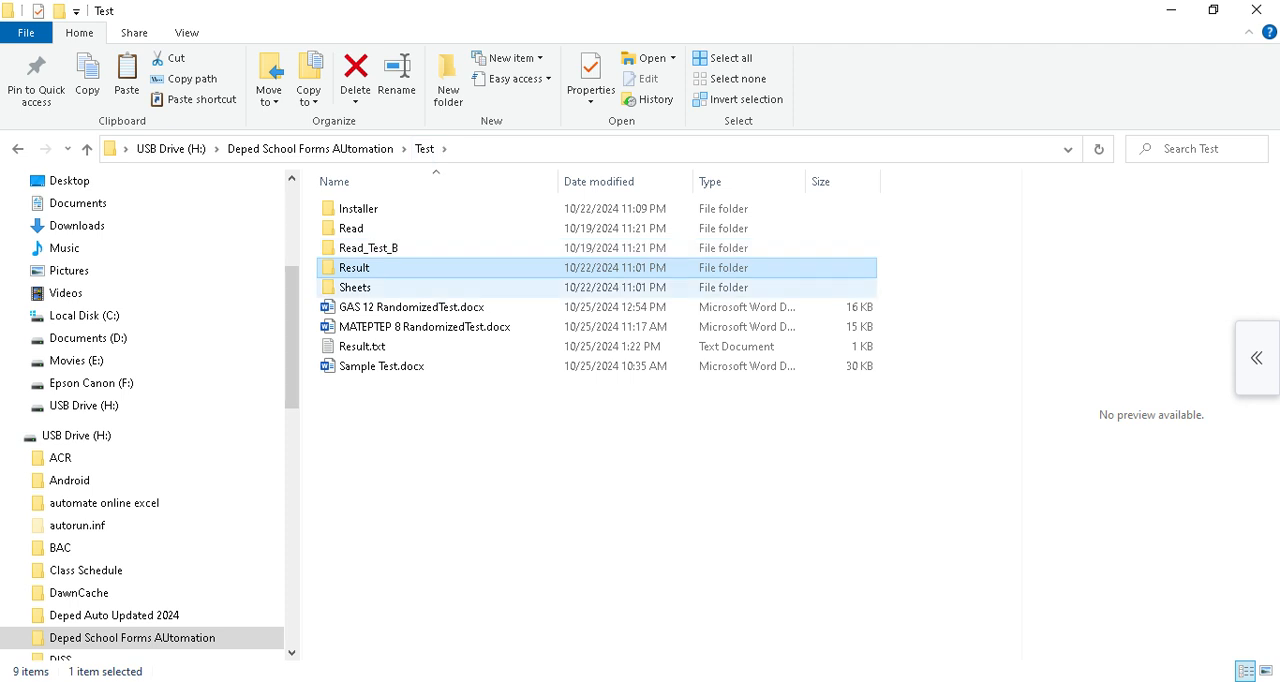
pyautogui.click(358, 287)
pyautogui.click(354, 229)
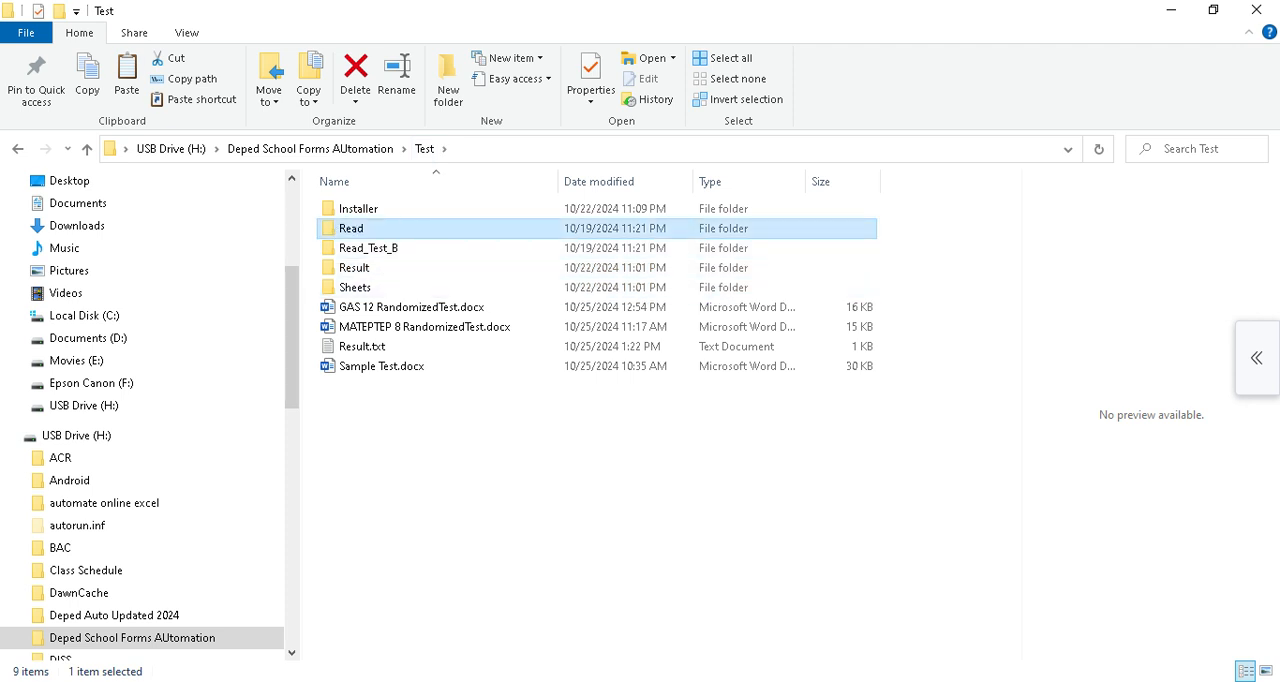
pyautogui.press('F2')
pyautogui.press('Escape')
pyautogui.press('Return')
pyautogui.press('Up')
pyautogui.press('Down')
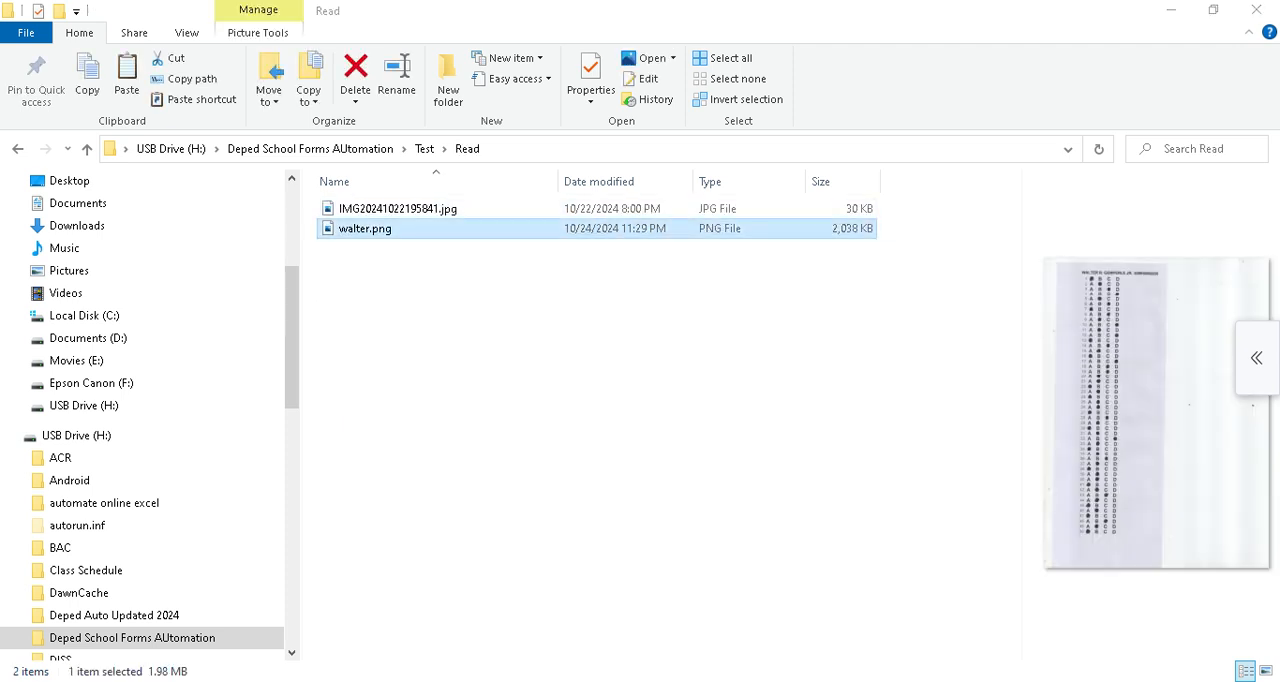
pyautogui.press('Return')
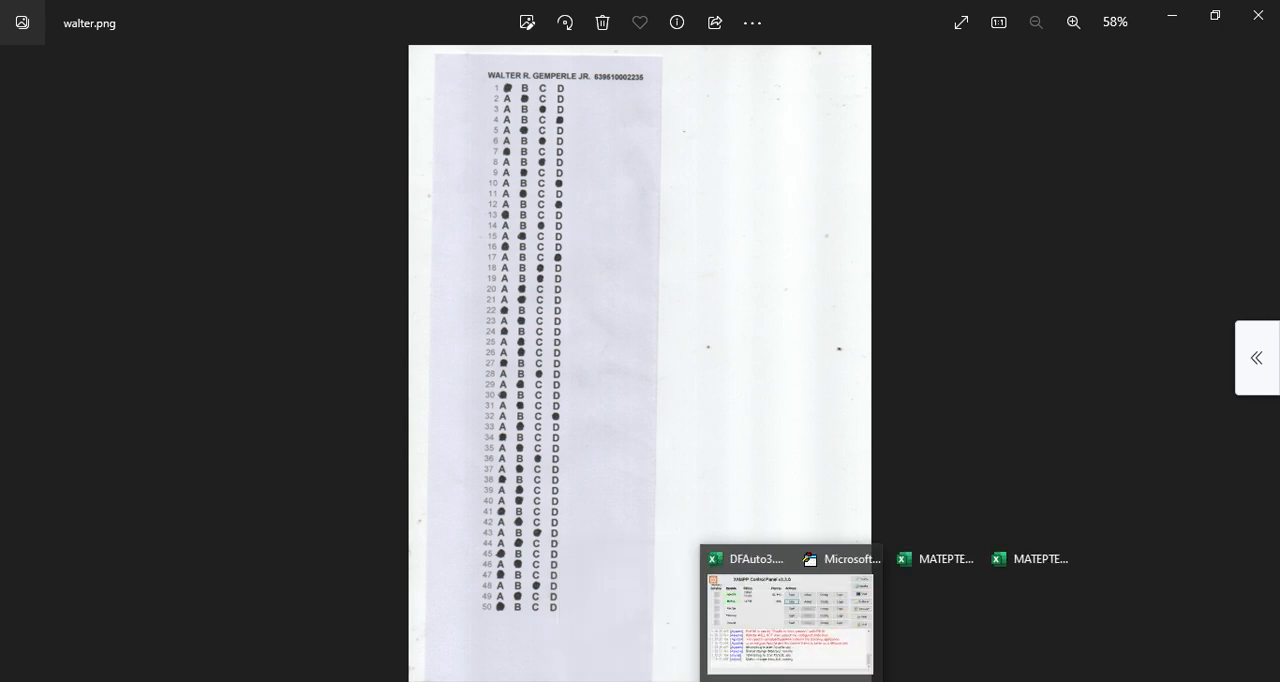
# Examine the results workbook again, including the answers, scores and the Number of Correct / Question Number column.
pyautogui.moveTo(752, 681)
pyautogui.click(1056, 620)
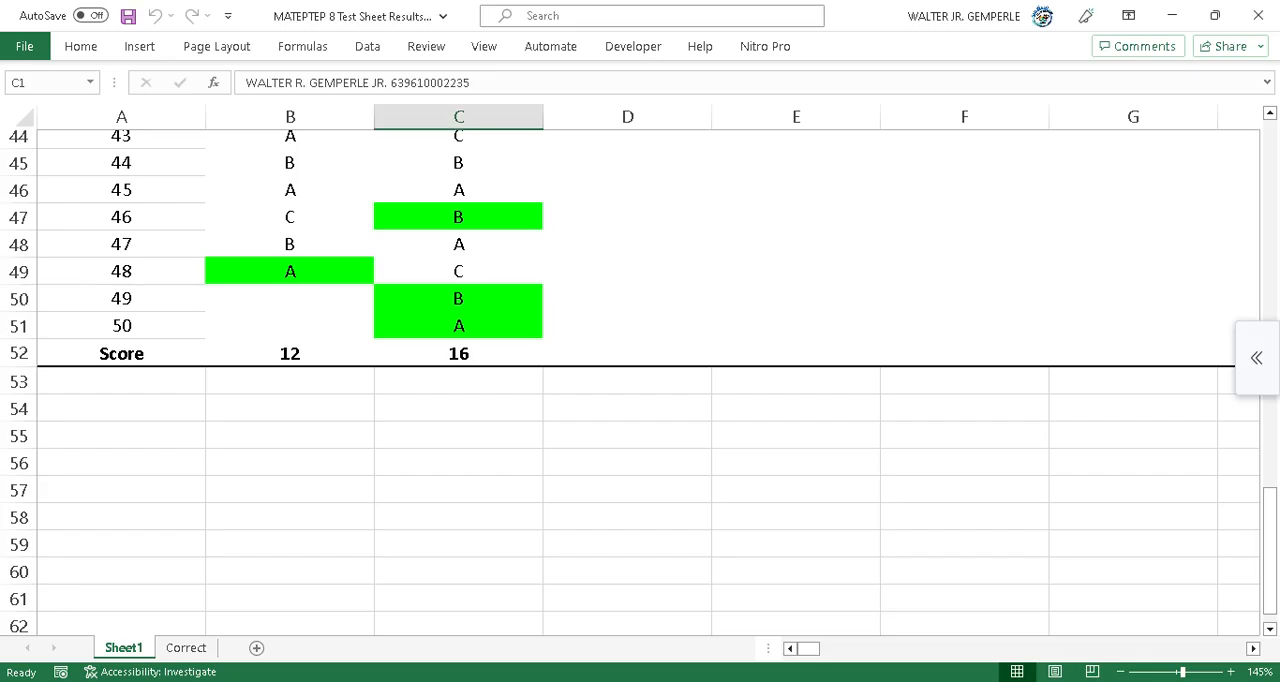
pyautogui.moveTo(1270, 545); pyautogui.dragTo(1270, 178)
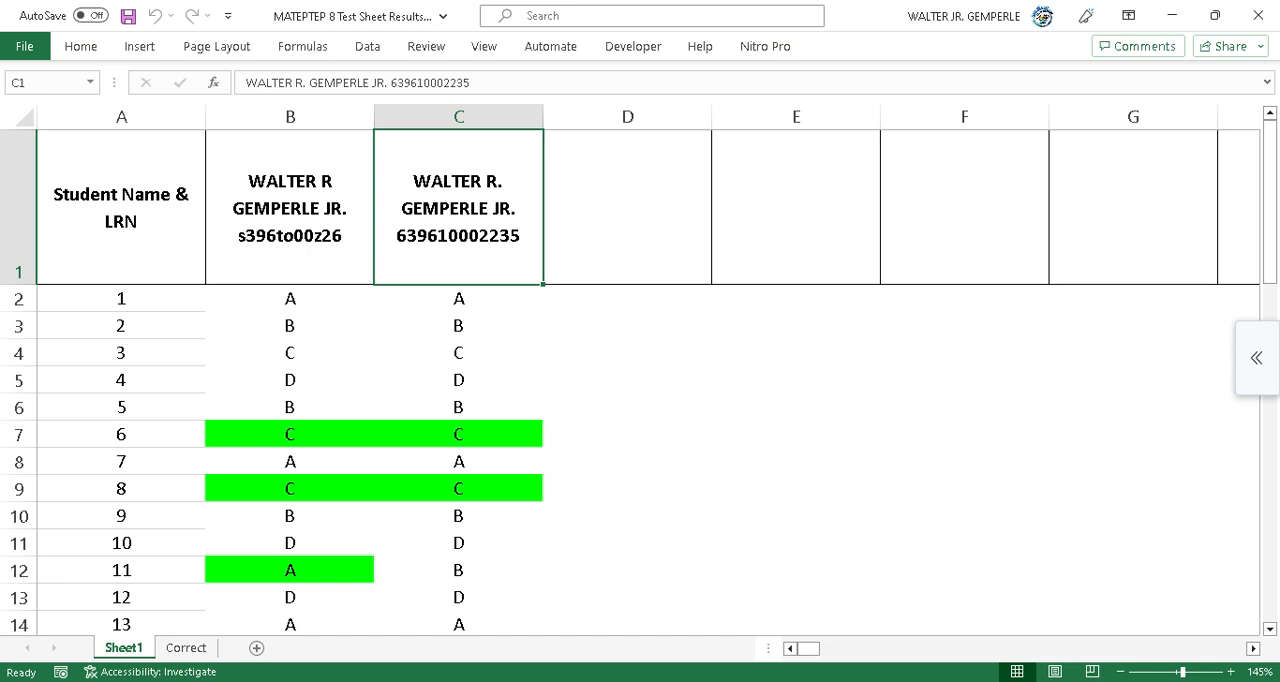
pyautogui.scroll(-7, 640, 380)
pyautogui.scroll(-5, 640, 380)
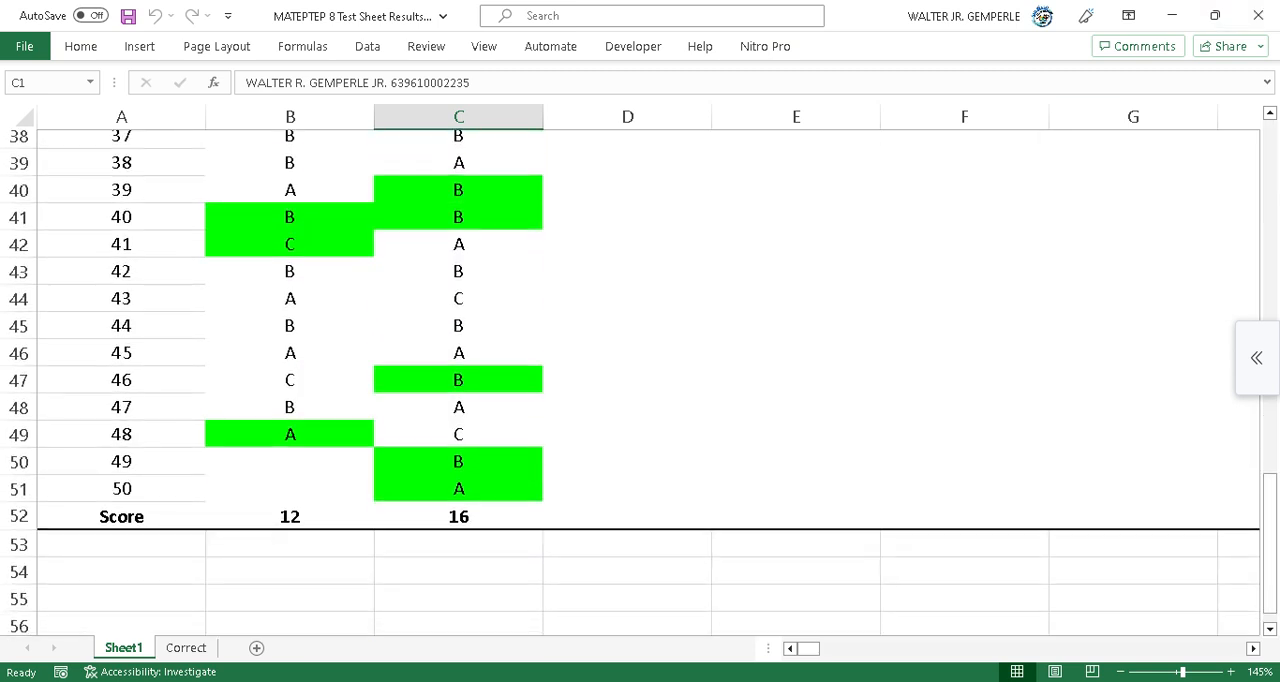
pyautogui.hscroll(20, 640, 380)
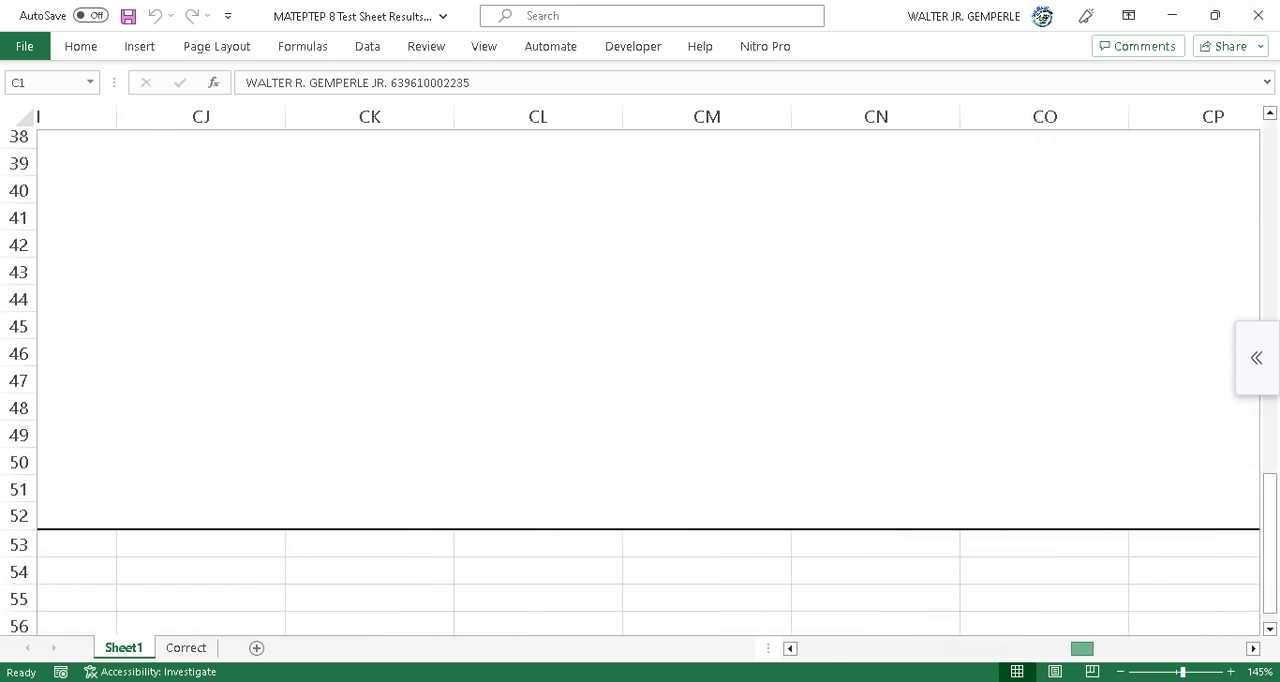
pyautogui.hscroll(-3, 640, 380)
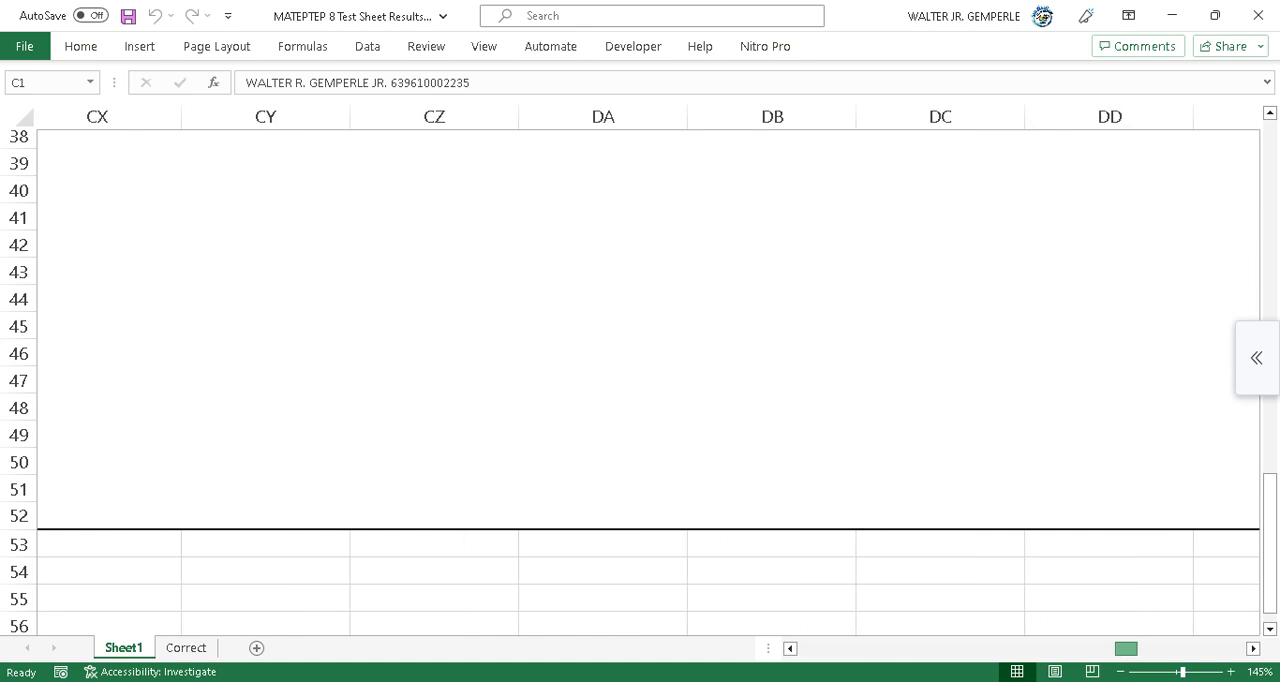
pyautogui.scroll(5, 640, 380)
pyautogui.hscroll(3, 640, 380)
pyautogui.scroll(8, 640, 380)
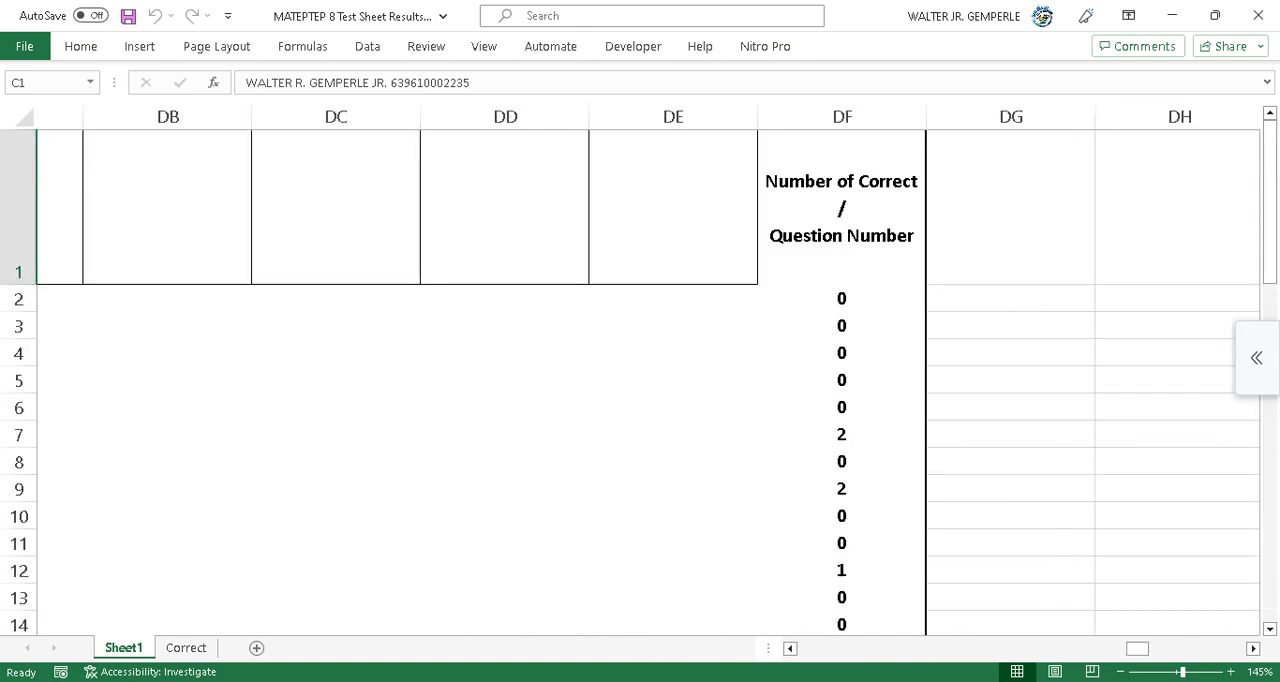
# Close the results workbook, the image viewer and the MATEPTEP 8 Test Sheet workbook.
pyautogui.click(1258, 15)
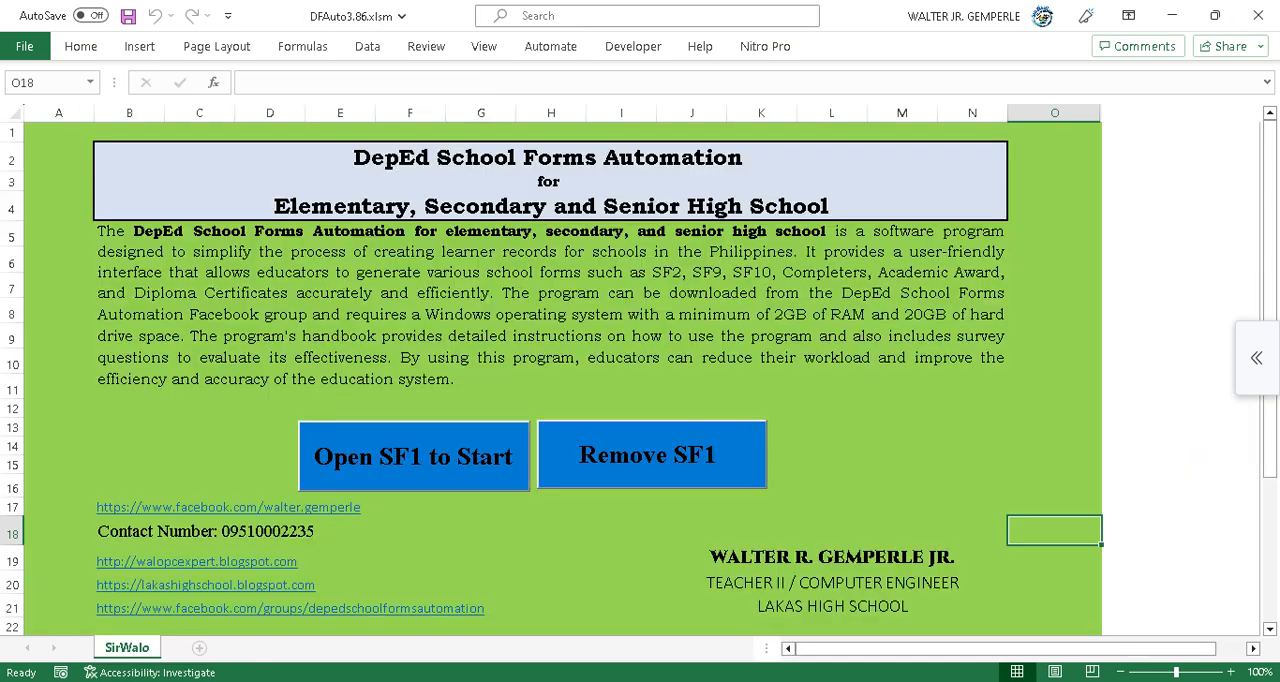
pyautogui.click(876, 680)
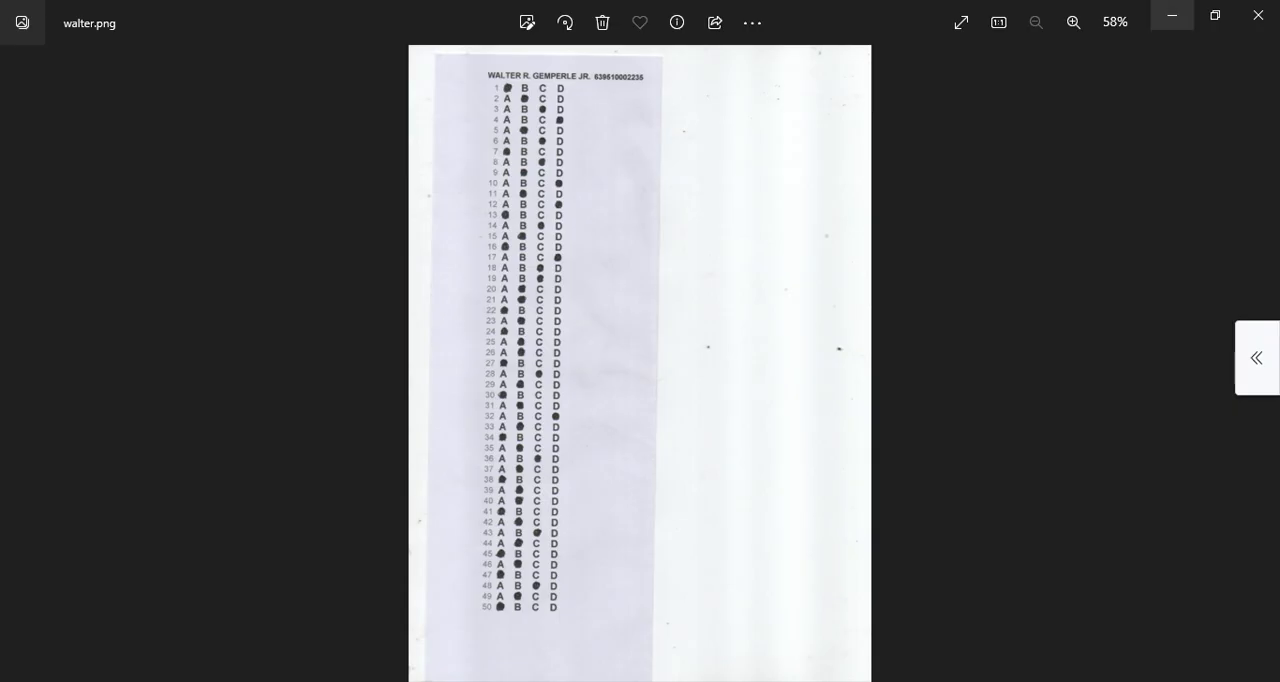
pyautogui.click(1258, 15)
pyautogui.moveTo(752, 680)
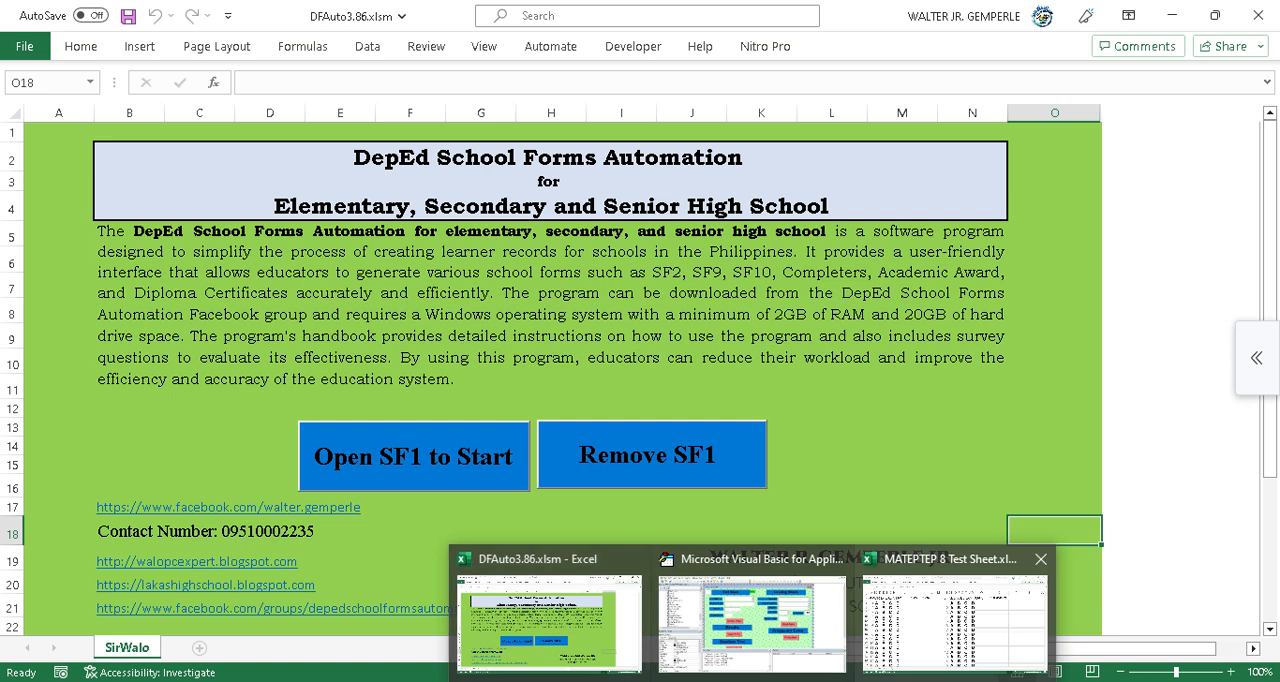
pyautogui.click(955, 610)
pyautogui.click(1258, 15)
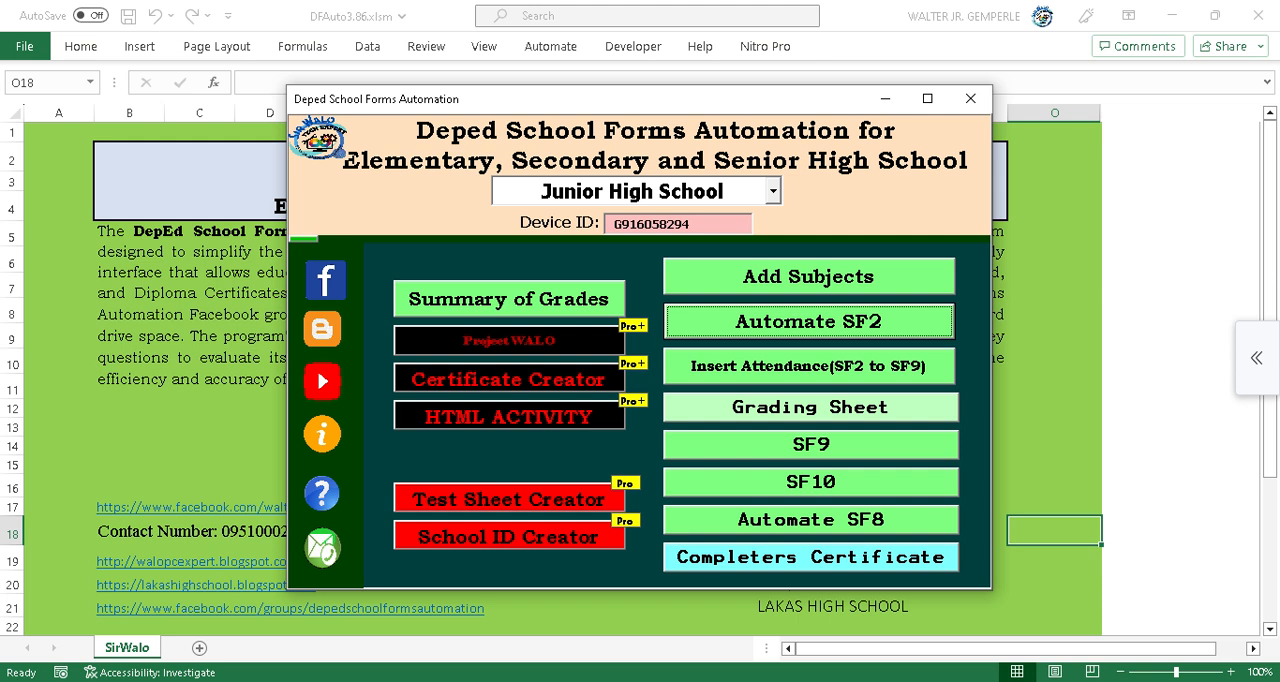
# Reopen and close the Test Sheet Creator, and return to the Read folder in File Explorer.
pyautogui.click(509, 498)
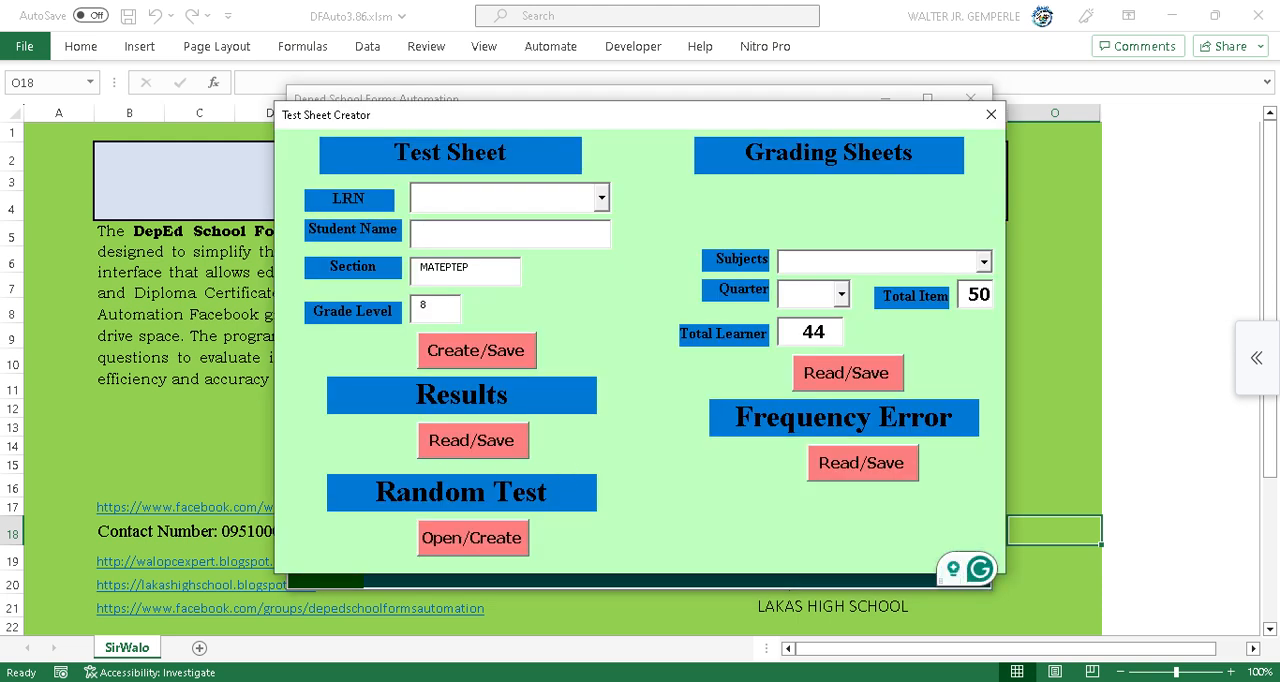
pyautogui.click(991, 114)
pyautogui.click(970, 98)
pyautogui.click(430, 680)
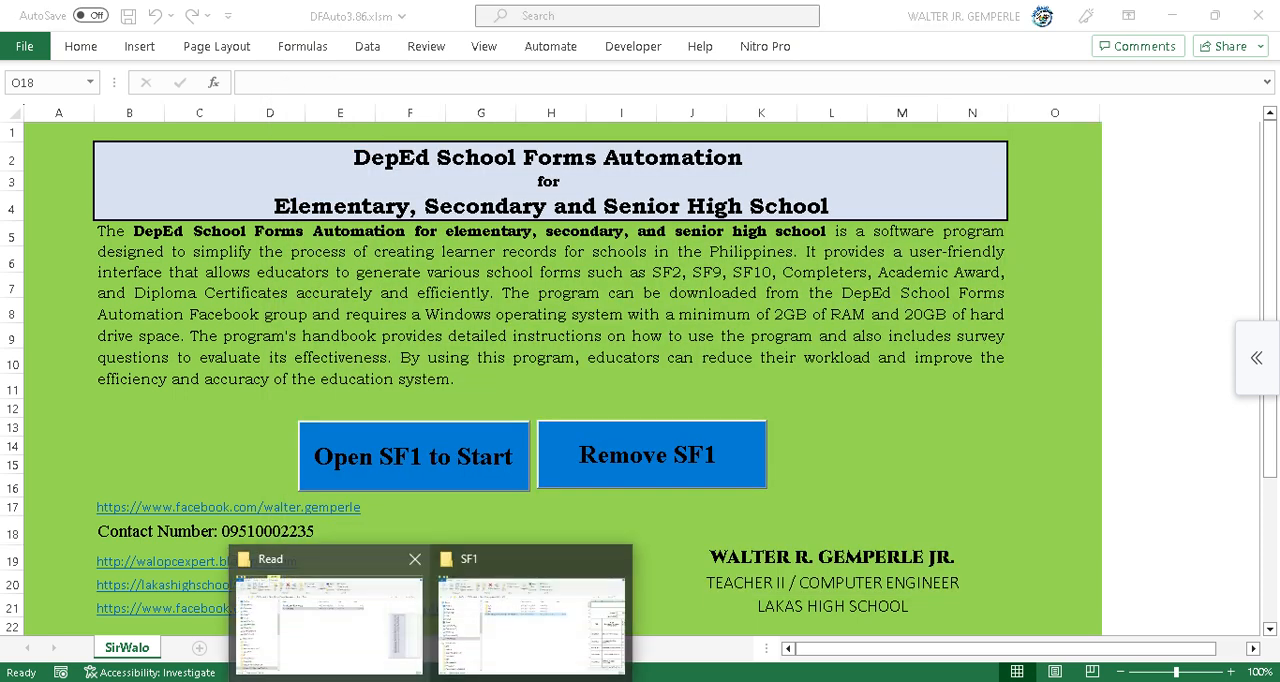
pyautogui.click(370, 620)
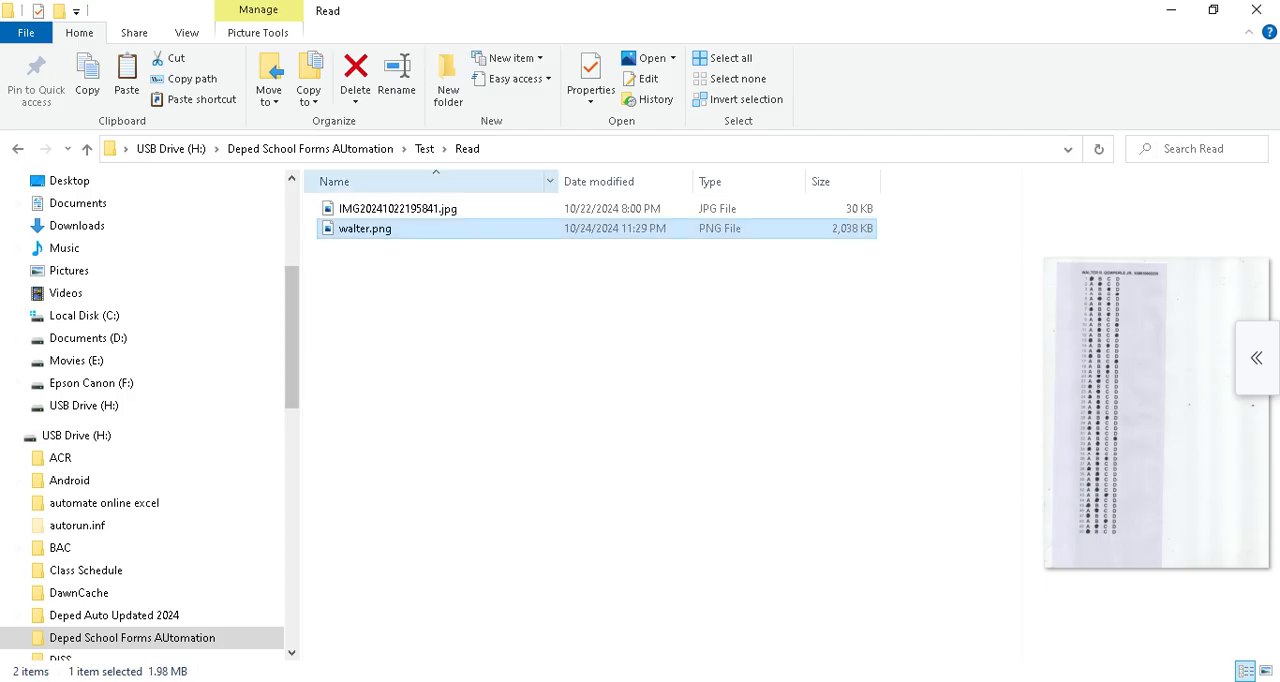
# Open MATEPTEP 8 Test Sheet Results.xlsx from the Test folder's Result subfolder and select the first student header cell.
pyautogui.click(424, 148)
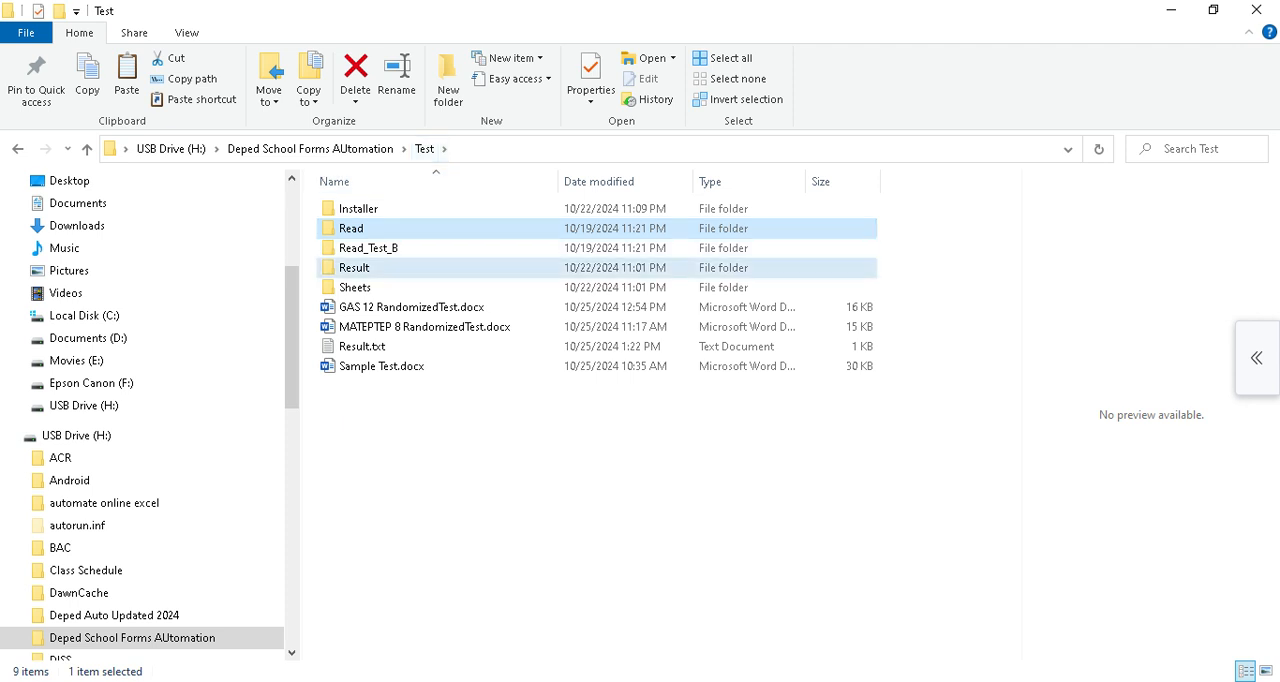
pyautogui.doubleClick(354, 267)
pyautogui.doubleClick(400, 208)
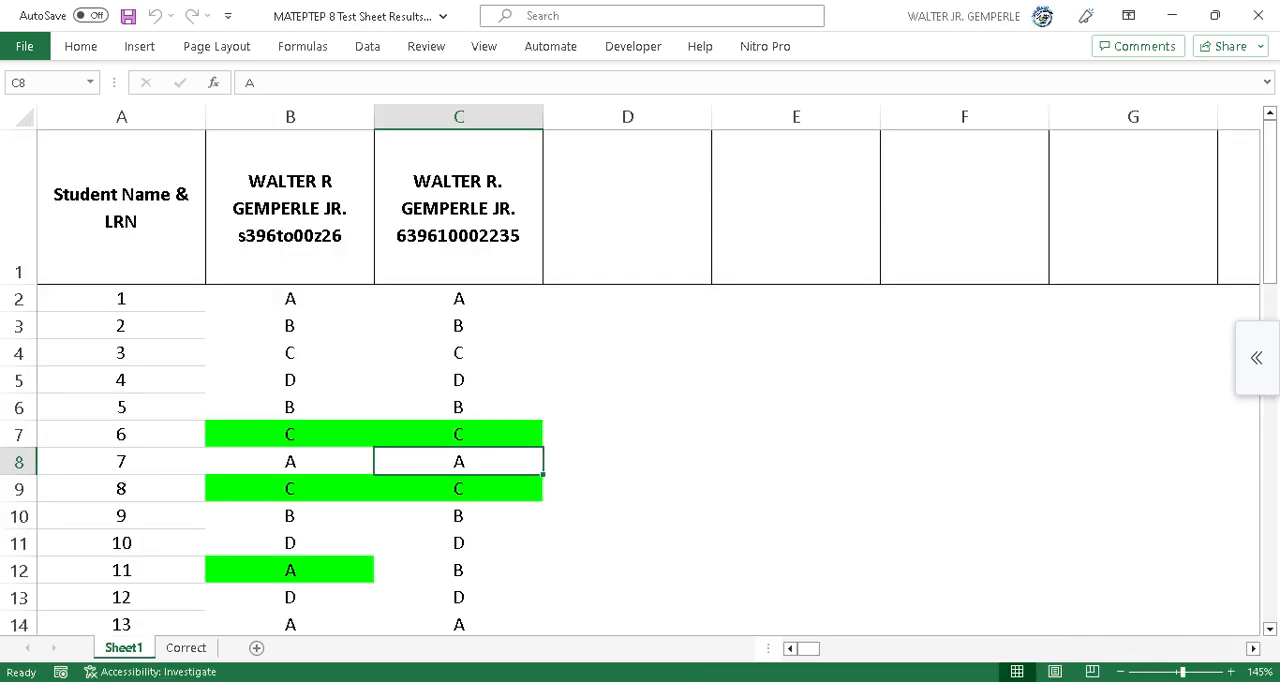
pyautogui.click(290, 208)
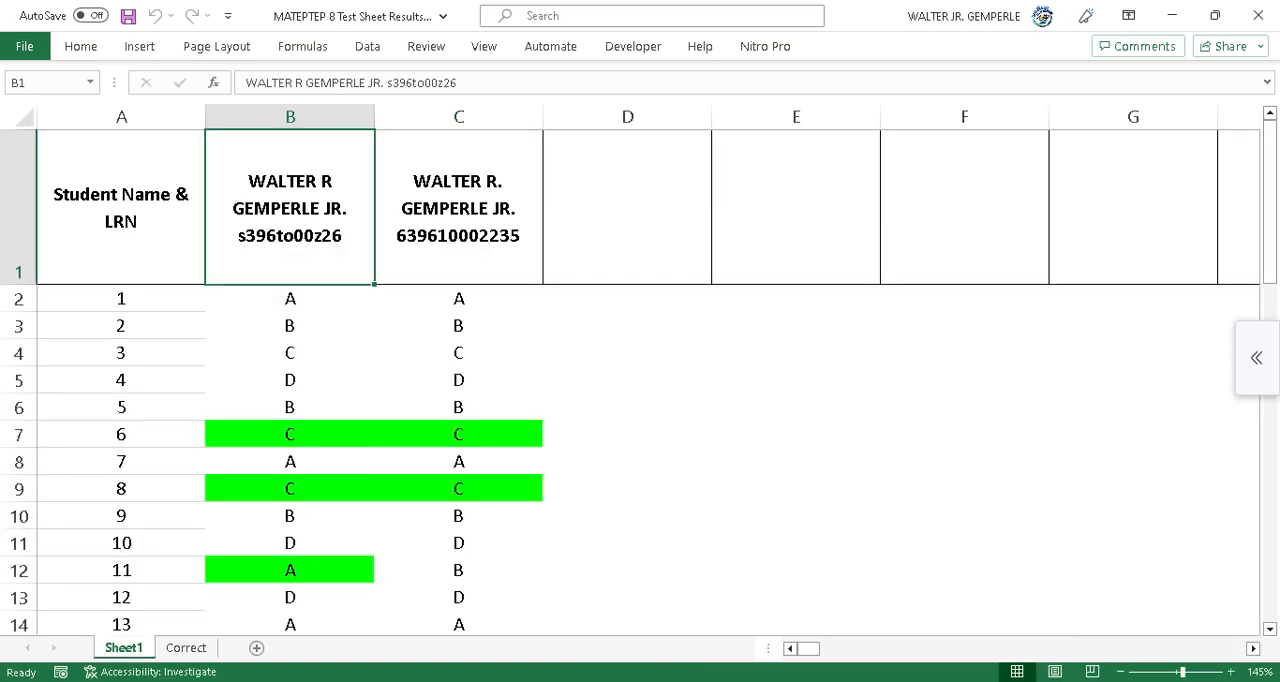
# Duplicate the SF1_2023_Grade 8 (Year II) - MATEPTEP.xls file in the SF1 folder and open the copy.
pyautogui.moveTo(430, 681)
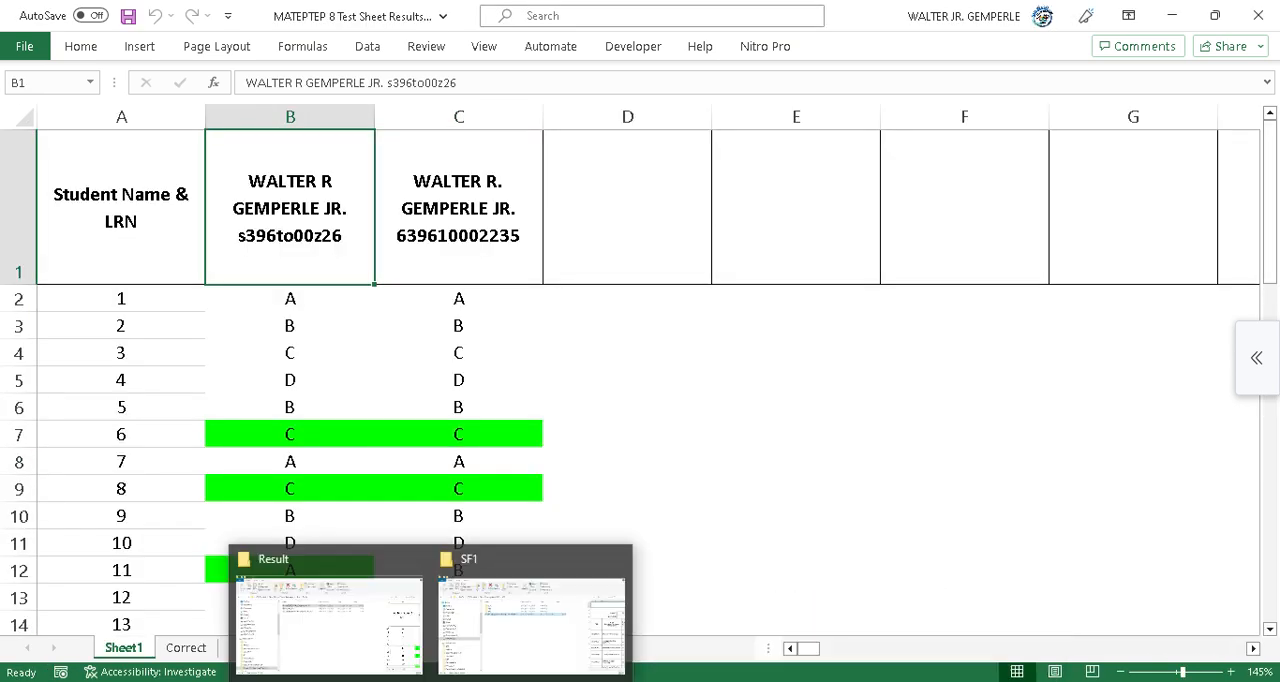
pyautogui.click(530, 615)
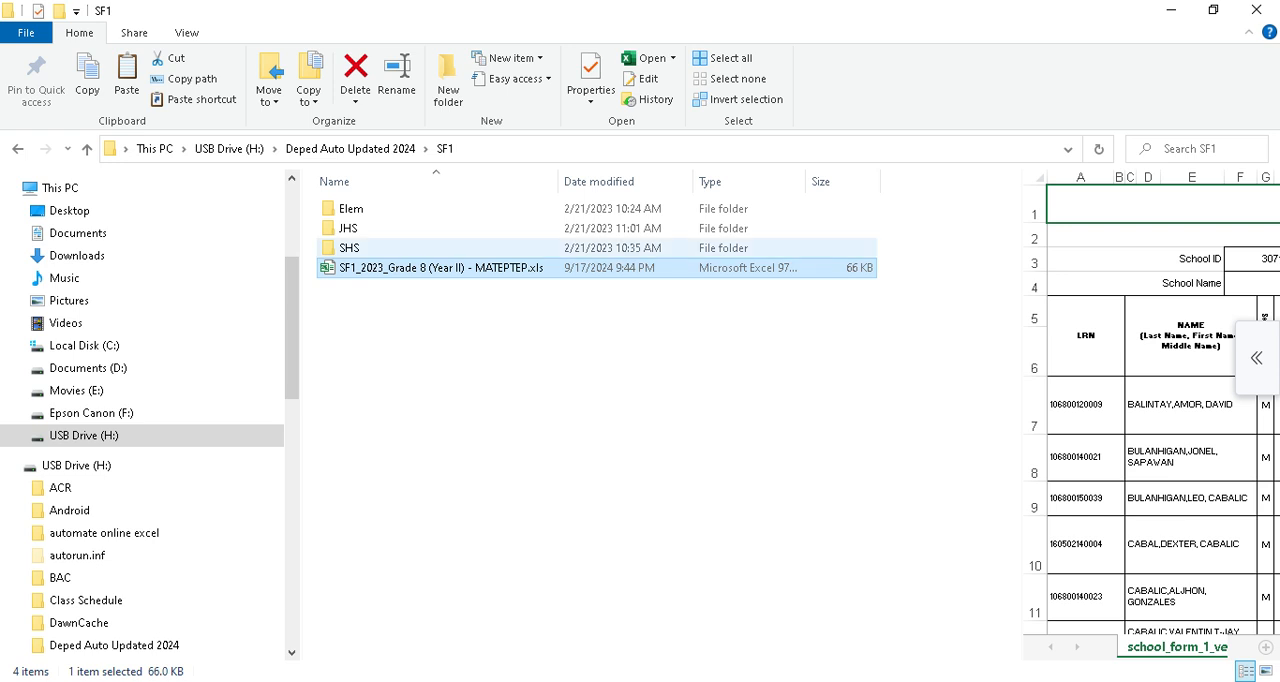
pyautogui.hotkey('ctrl', 'c')
pyautogui.hotkey('ctrl', 'v')
pyautogui.moveTo(476, 412); pyautogui.dragTo(526, 294)
pyautogui.hotkey('alt', 'Tab')
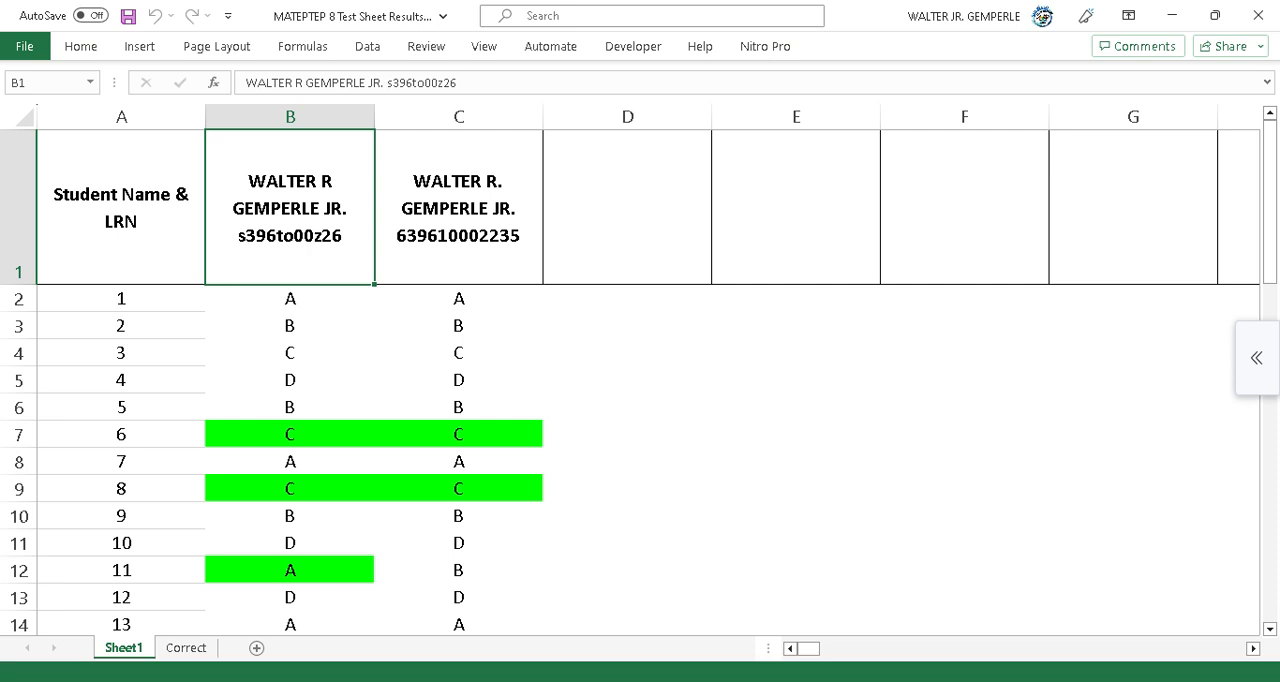
# Copy the LRN of the male student in row 21 of the SF1 copy.
pyautogui.scroll(-4, 640, 380)
pyautogui.scroll(-1, 640, 380)
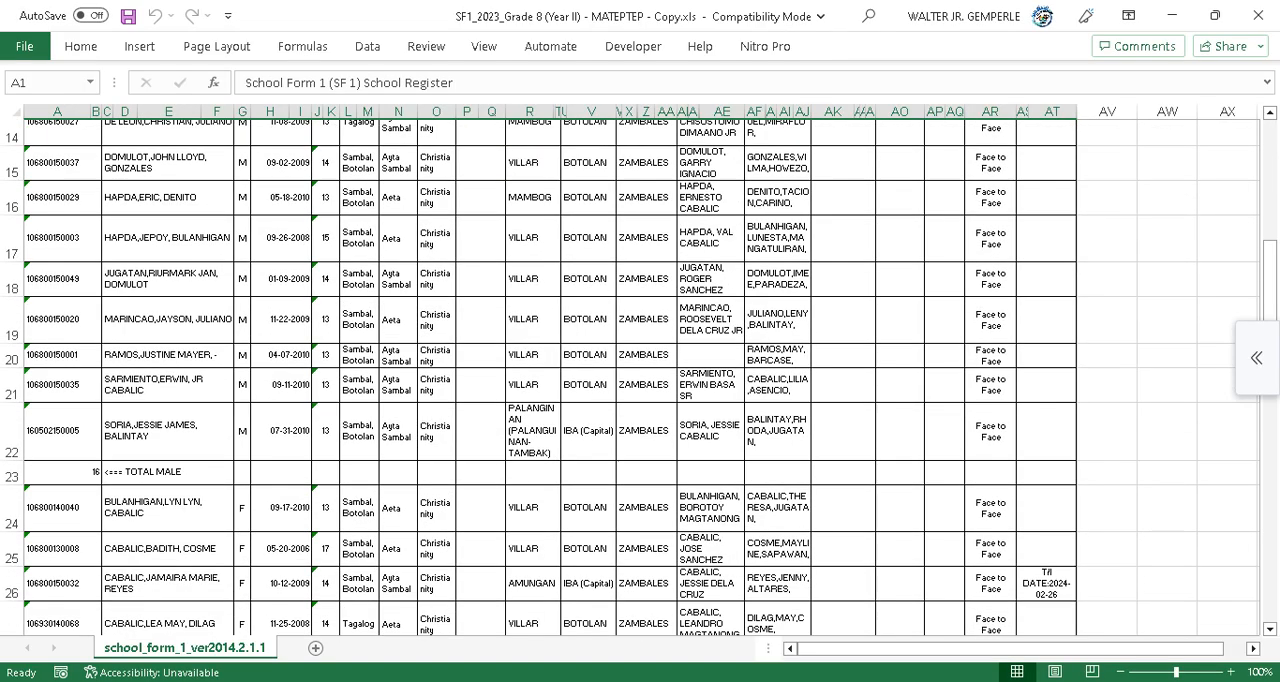
pyautogui.click(168, 385)
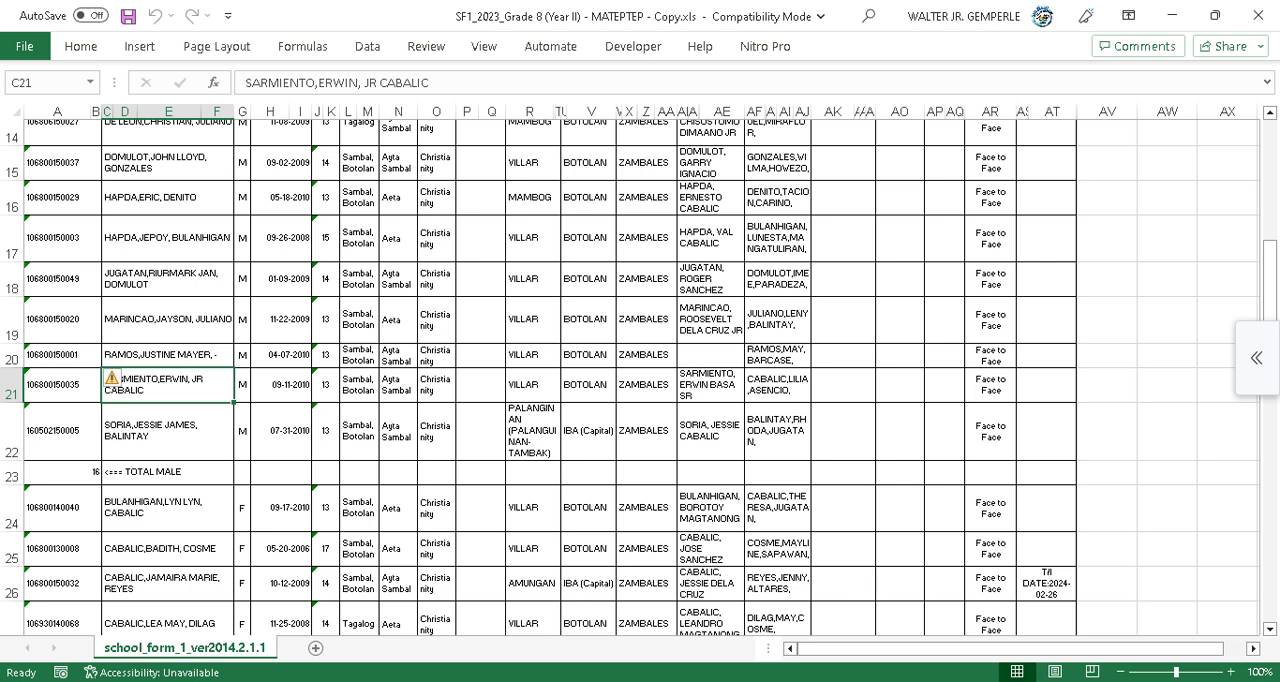
pyautogui.click(62, 385)
pyautogui.doubleClick(284, 82)
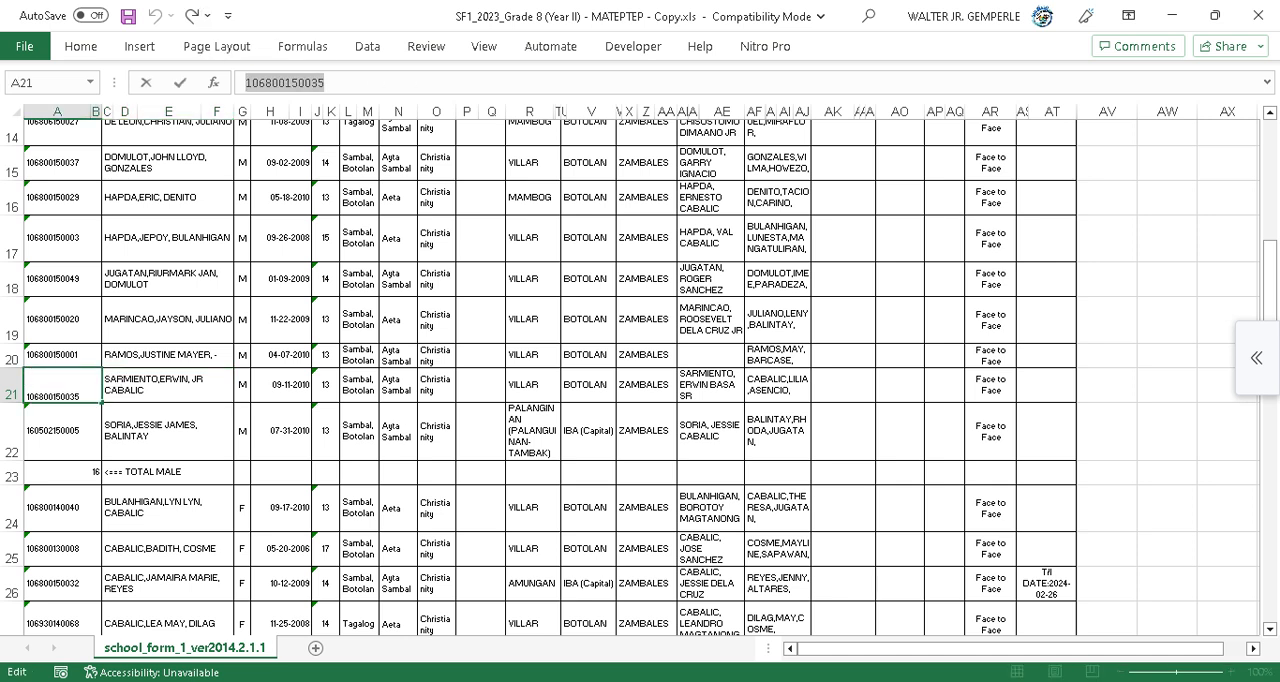
# Replace the misread LRN in the results sheet's column B header with the copied LRN.
pyautogui.click(1172, 15)
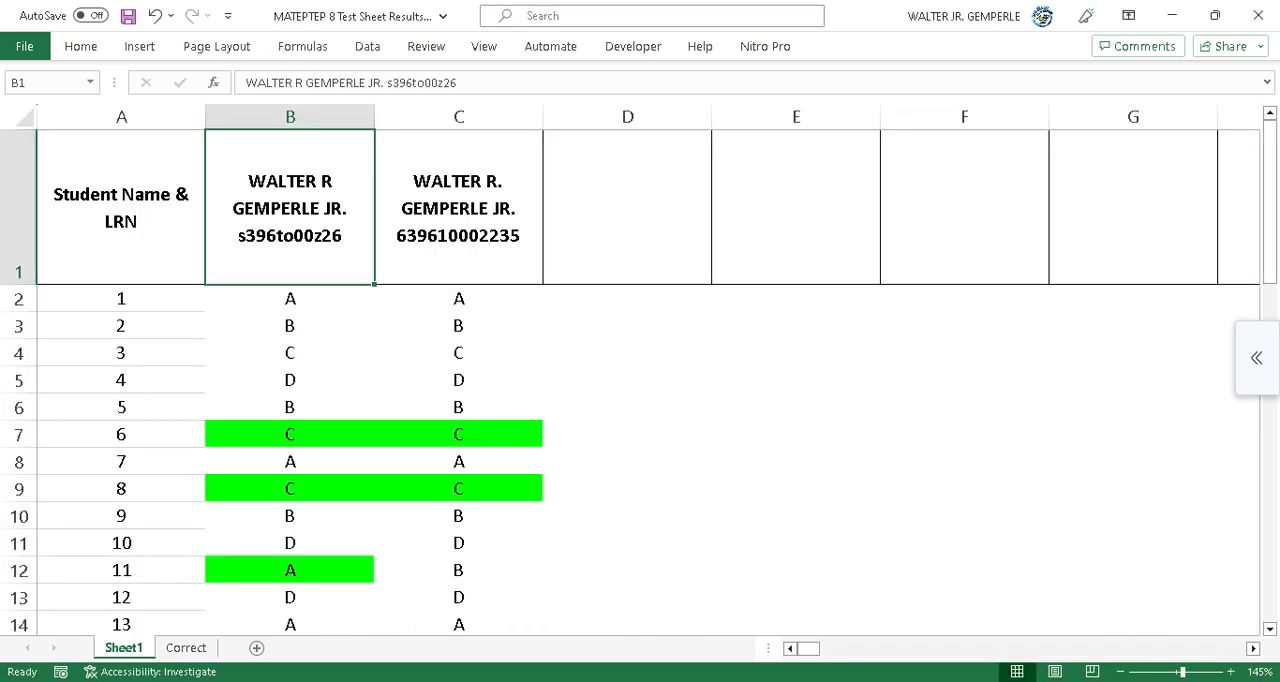
pyautogui.moveTo(458, 83); pyautogui.dragTo(392, 83)
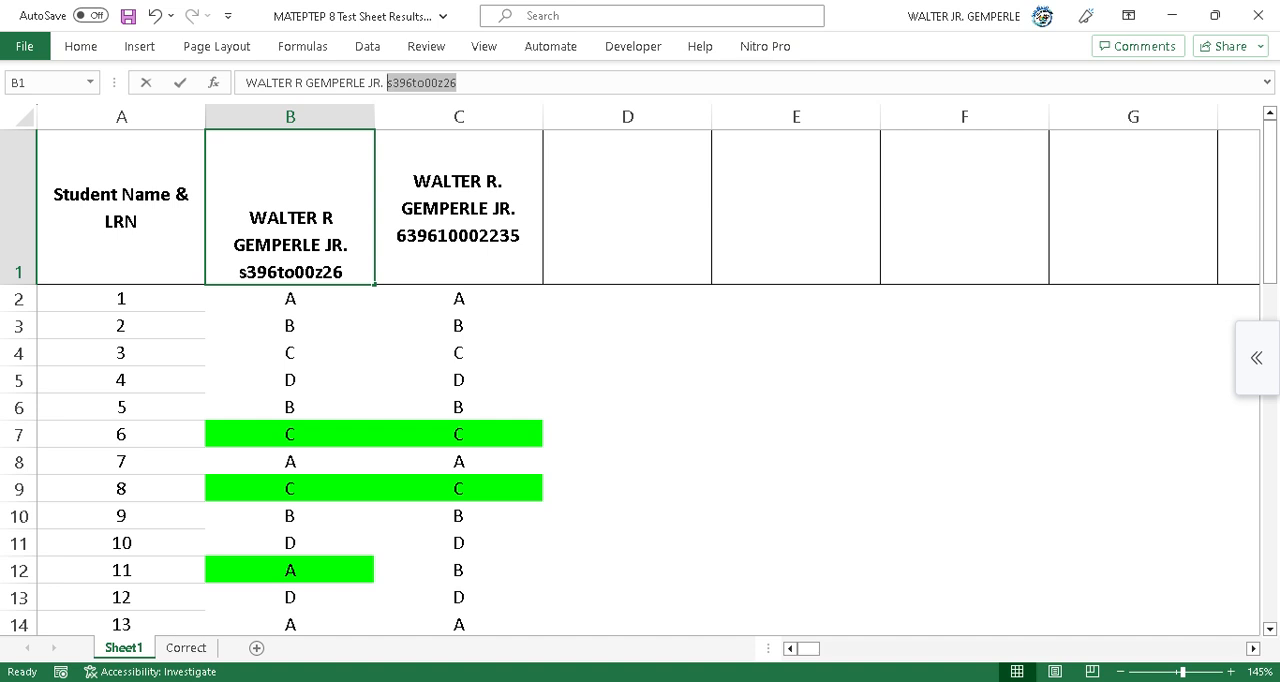
pyautogui.hotkey('ctrl', 'v')
pyautogui.click(627, 407)
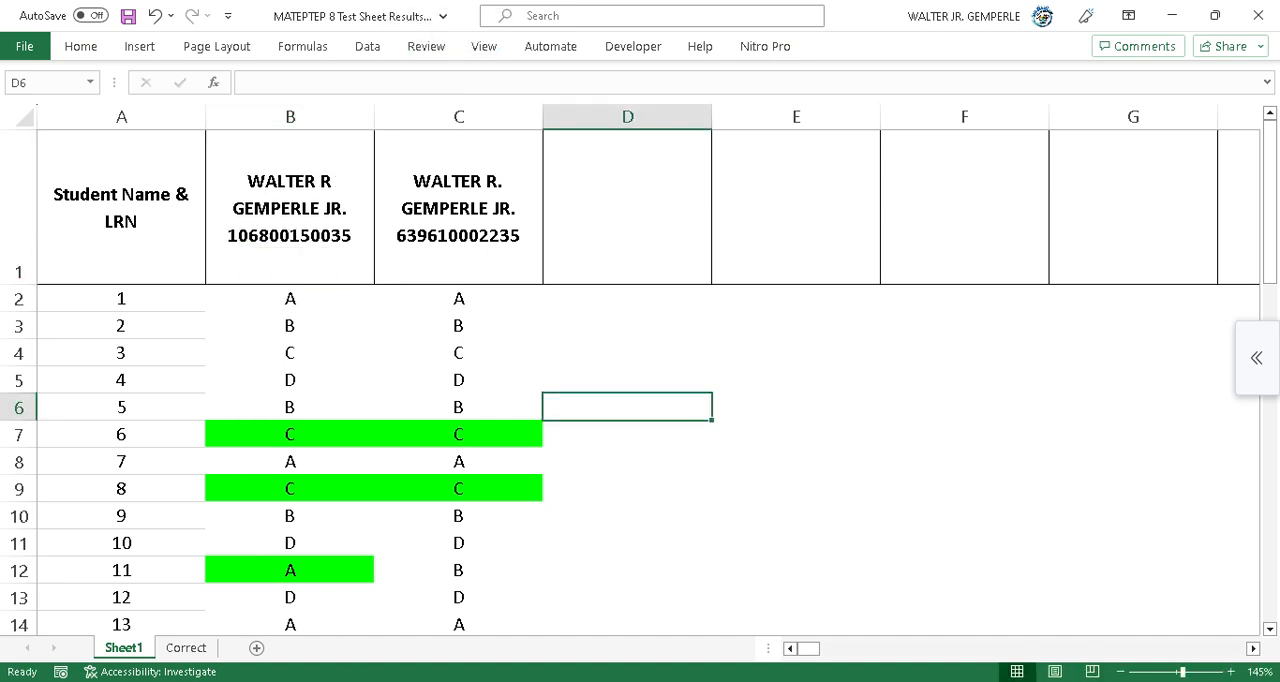
# Copy the LRN of the female student in row 49 of the SF1 copy.
pyautogui.moveTo(430, 681)
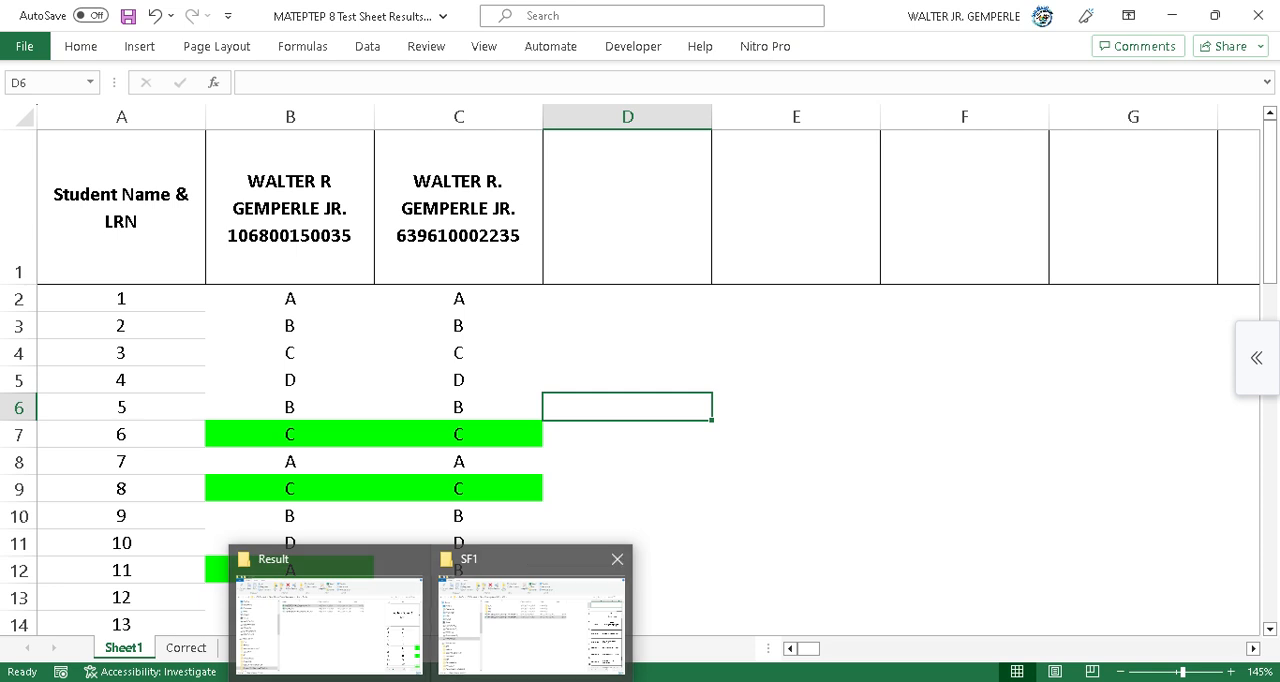
pyautogui.click(328, 615)
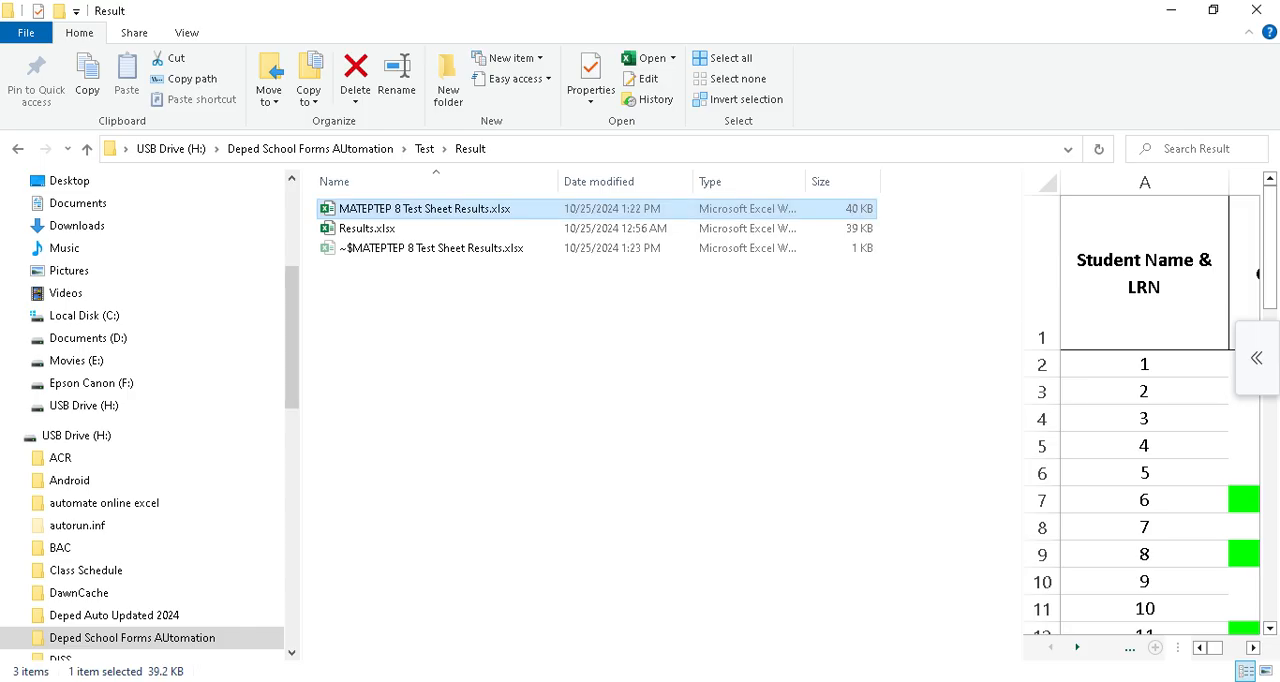
pyautogui.click(1170, 10)
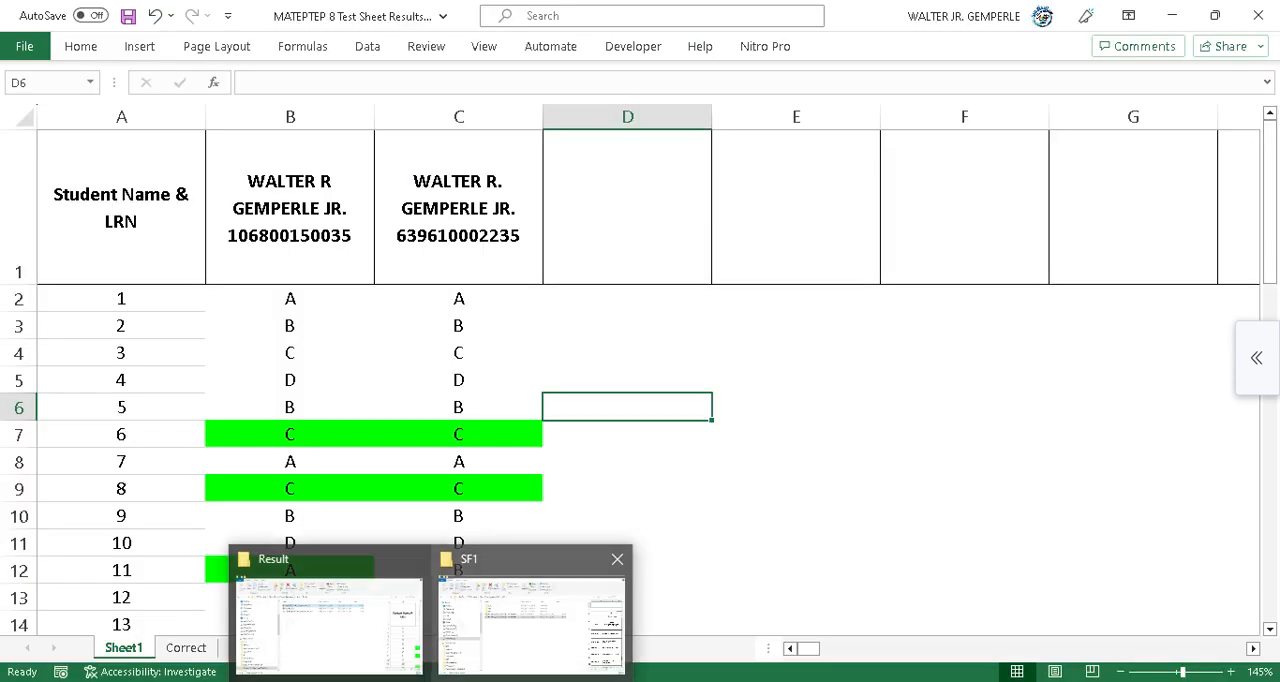
pyautogui.moveTo(752, 681)
pyautogui.click(1055, 615)
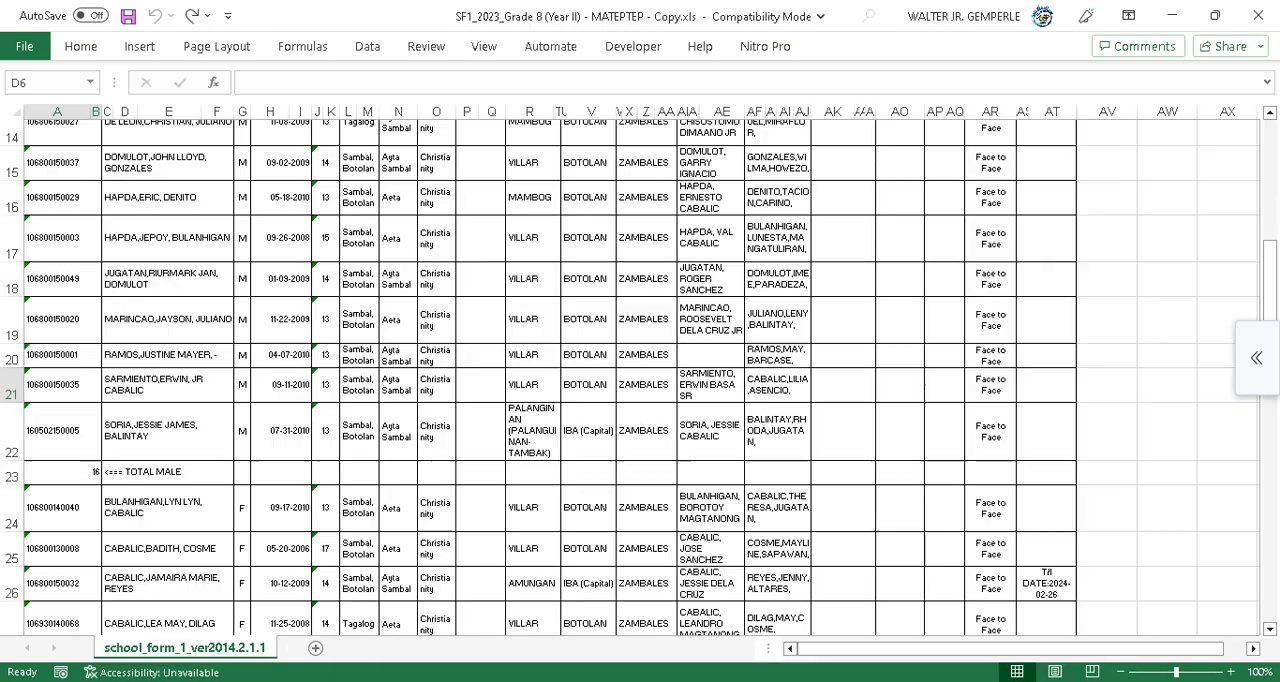
pyautogui.scroll(-2, 640, 375)
pyautogui.scroll(-1, 640, 375)
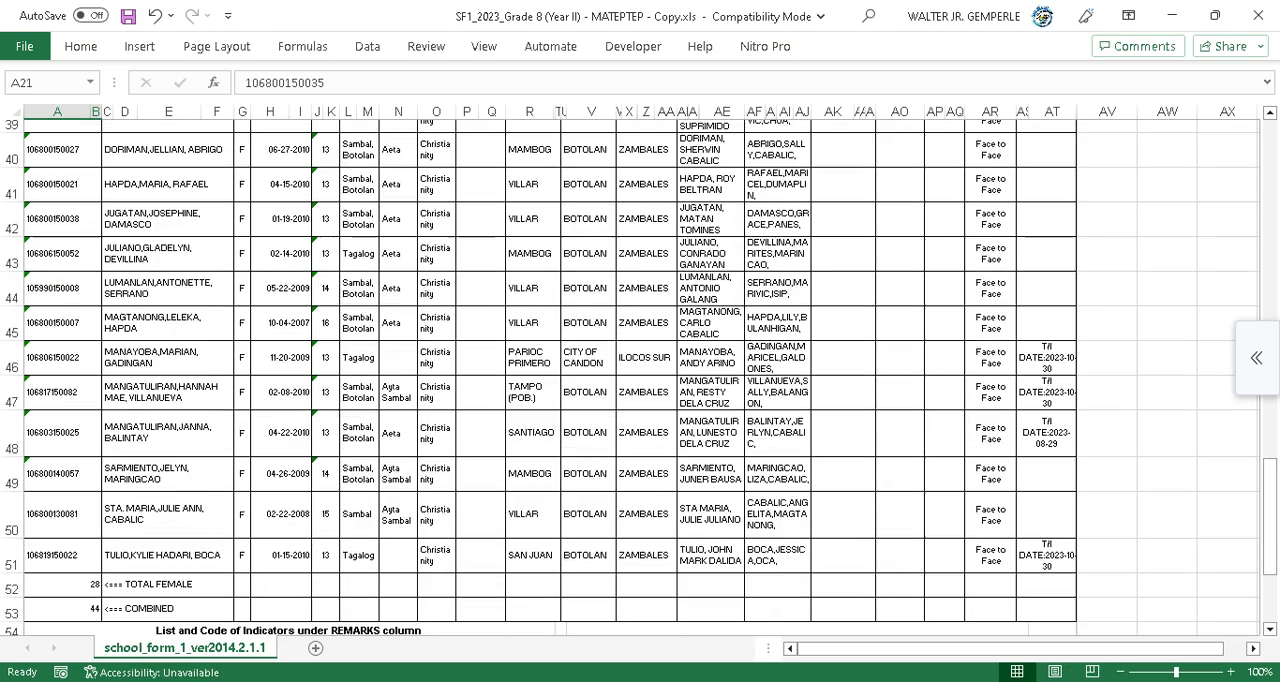
pyautogui.click(62, 474)
pyautogui.moveTo(327, 83); pyautogui.dragTo(243, 83)
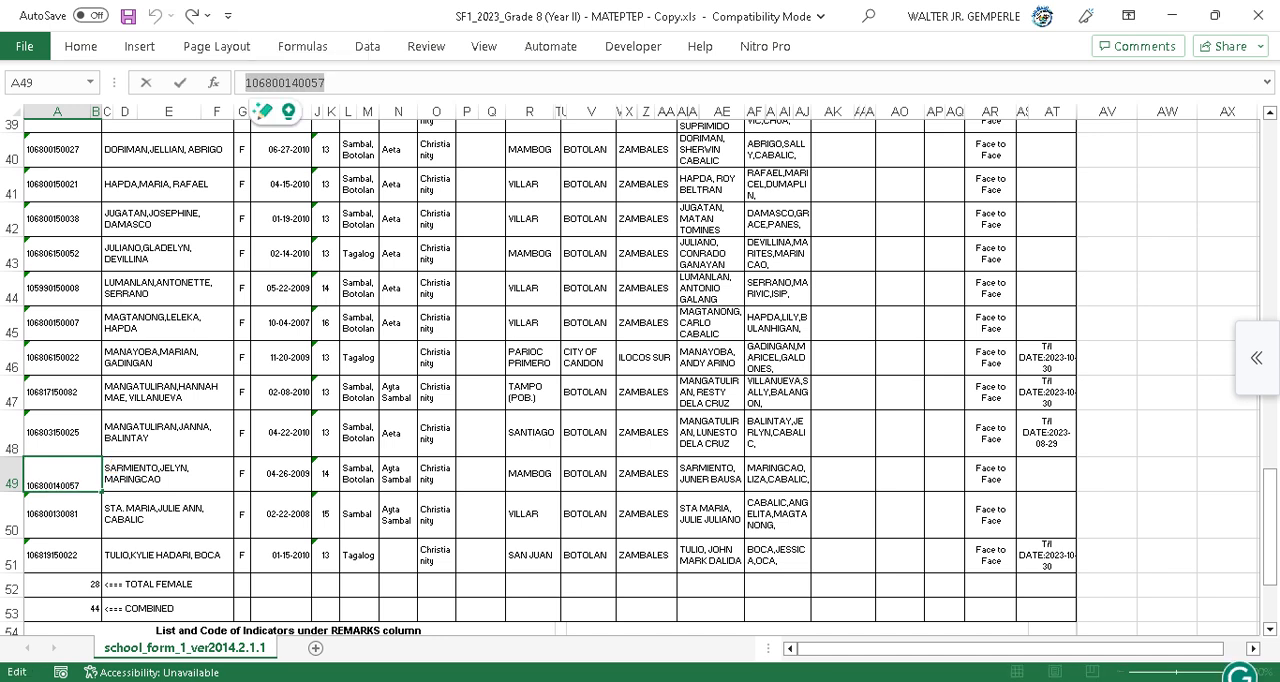
# Replace the LRN in the results sheet's column C header with the copied LRN.
pyautogui.click(1172, 16)
pyautogui.click(459, 210)
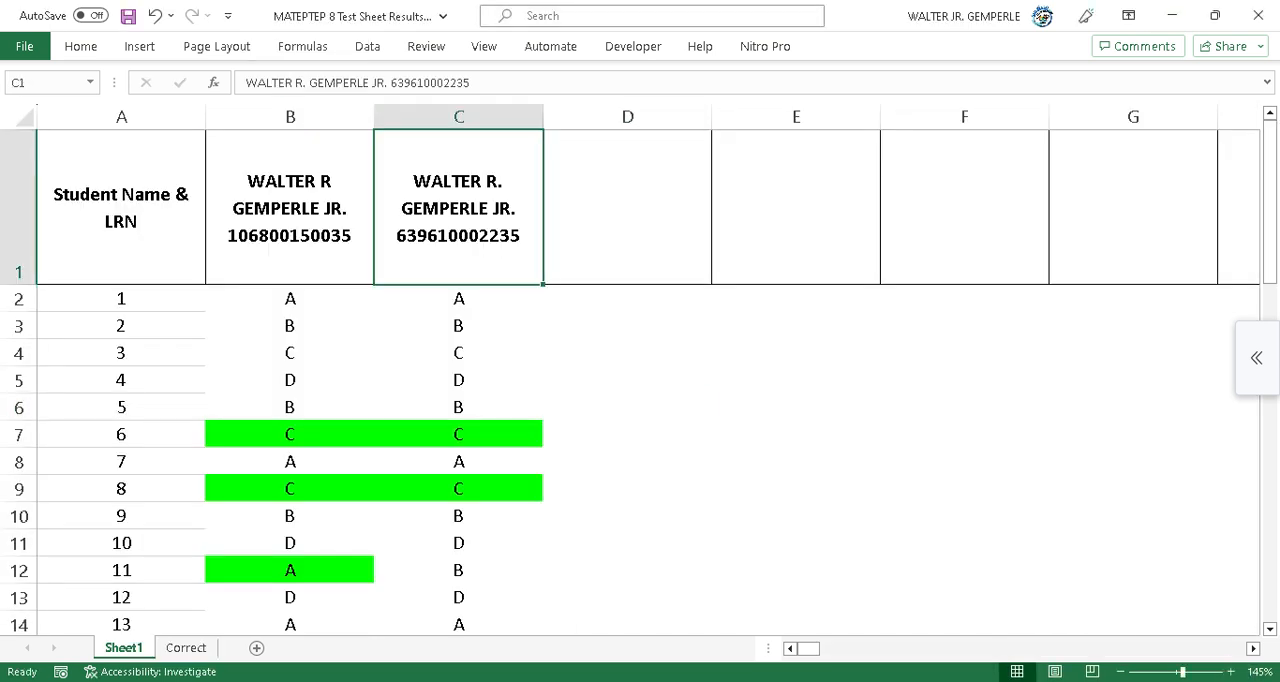
pyautogui.doubleClick(430, 83)
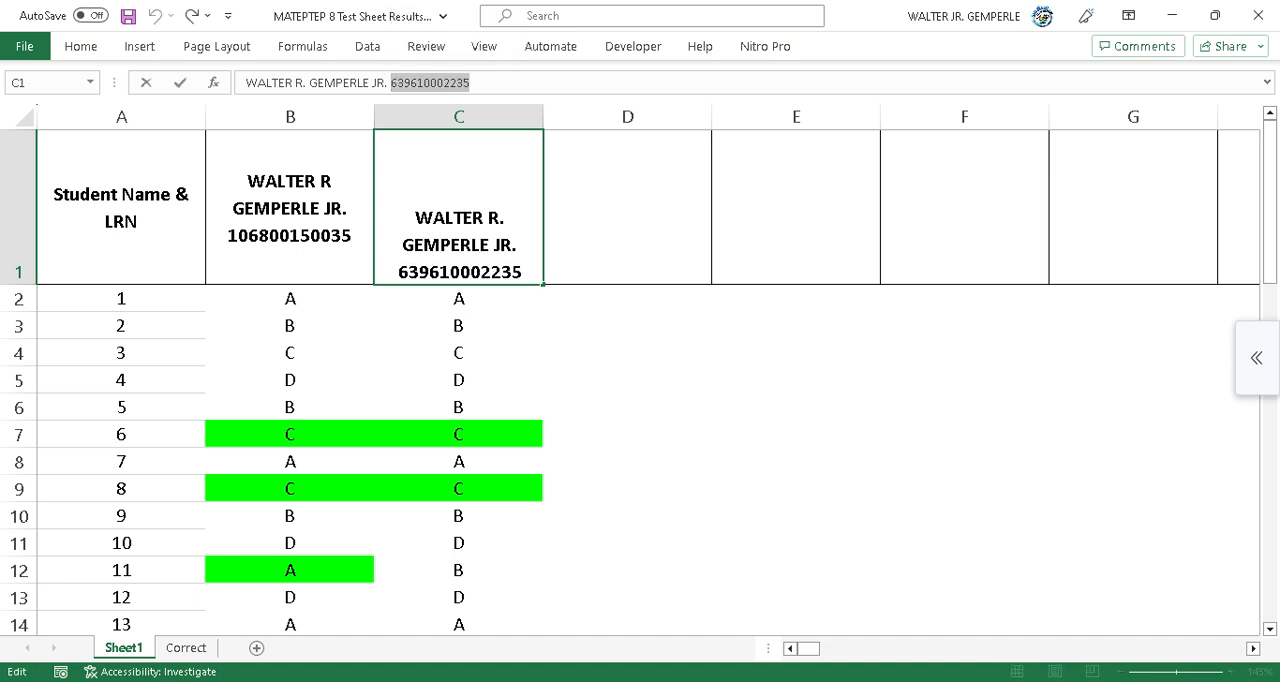
pyautogui.hotkey('ctrl', 'v')
pyautogui.click(628, 461)
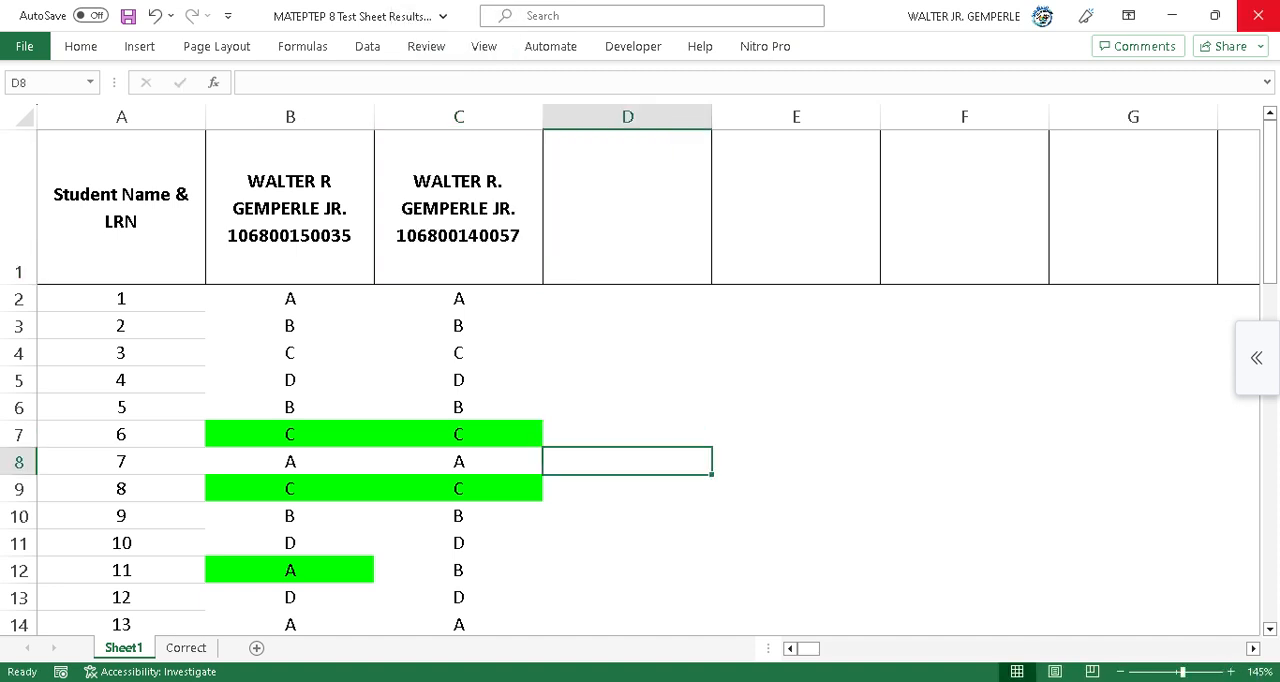
# Save and close the MATEPTEP 8 Test Sheet Results workbook.
pyautogui.click(128, 15)
pyautogui.click(1258, 15)
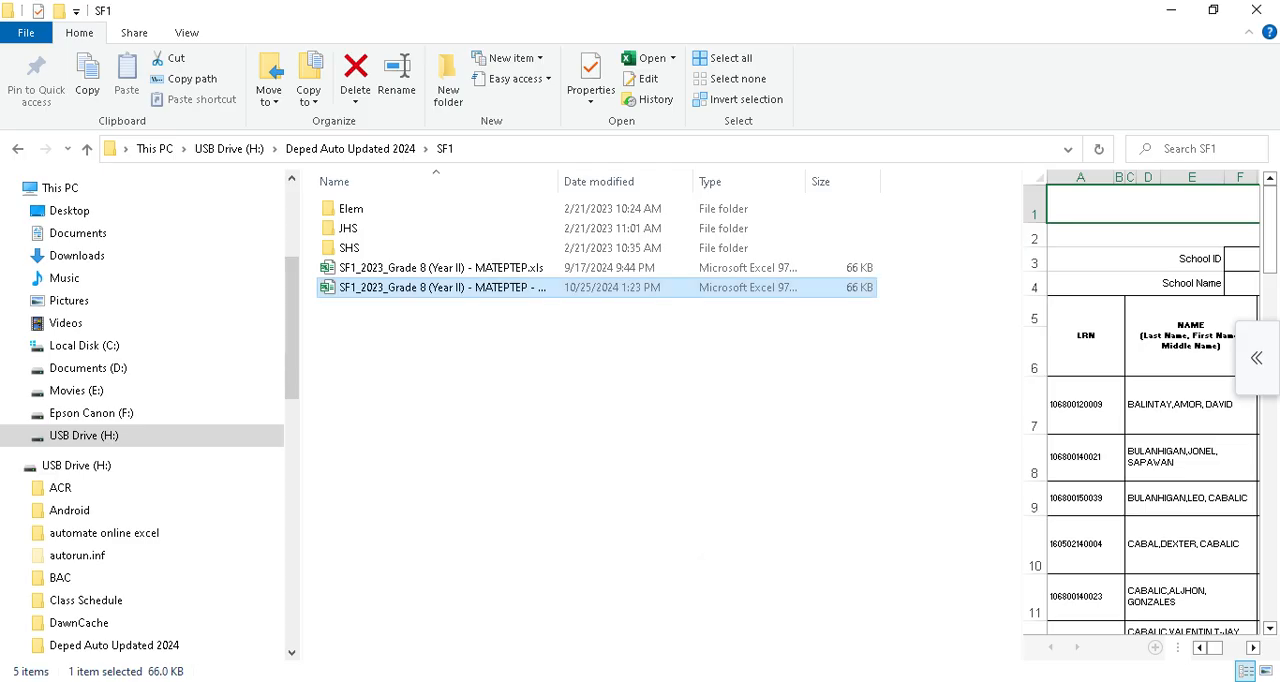
# Close the SF1 copy workbook without saving changes.
pyautogui.moveTo(660, 681)
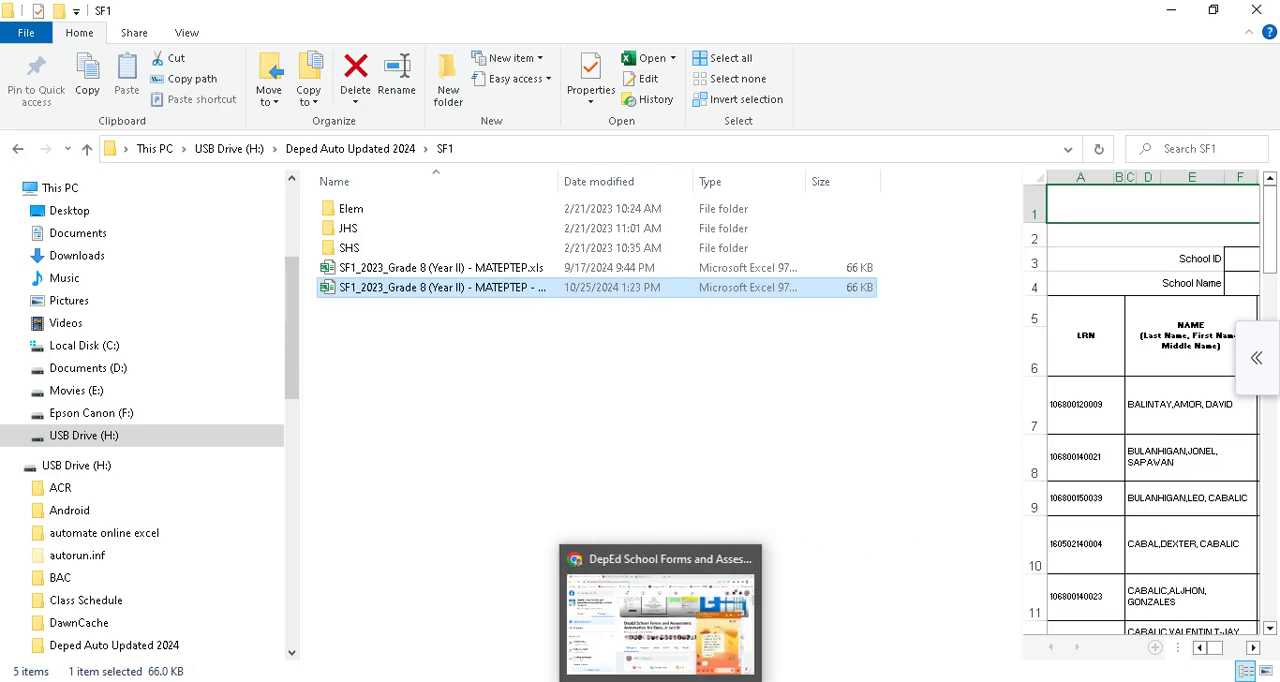
pyautogui.moveTo(700, 678)
pyautogui.click(818, 615)
pyautogui.click(1258, 15)
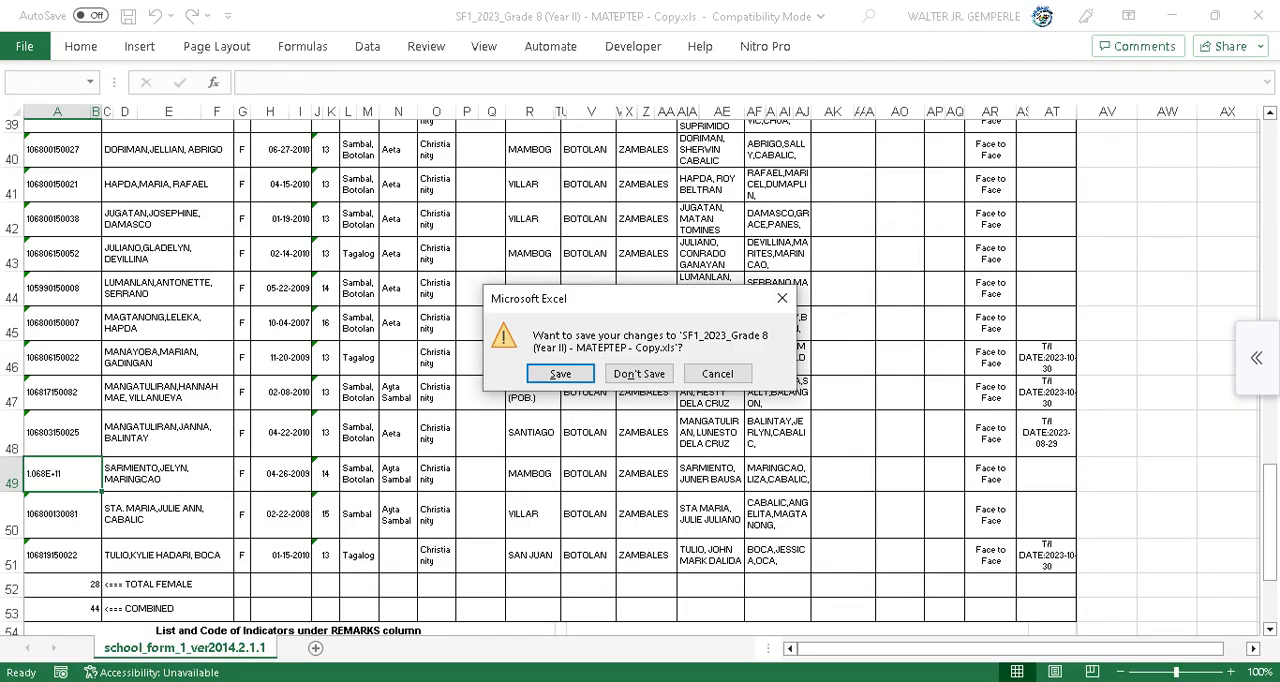
pyautogui.click(639, 373)
# Open the Test Sheet Creator from the DepEd School Forms Automation main sheet.
pyautogui.moveTo(750, 680)
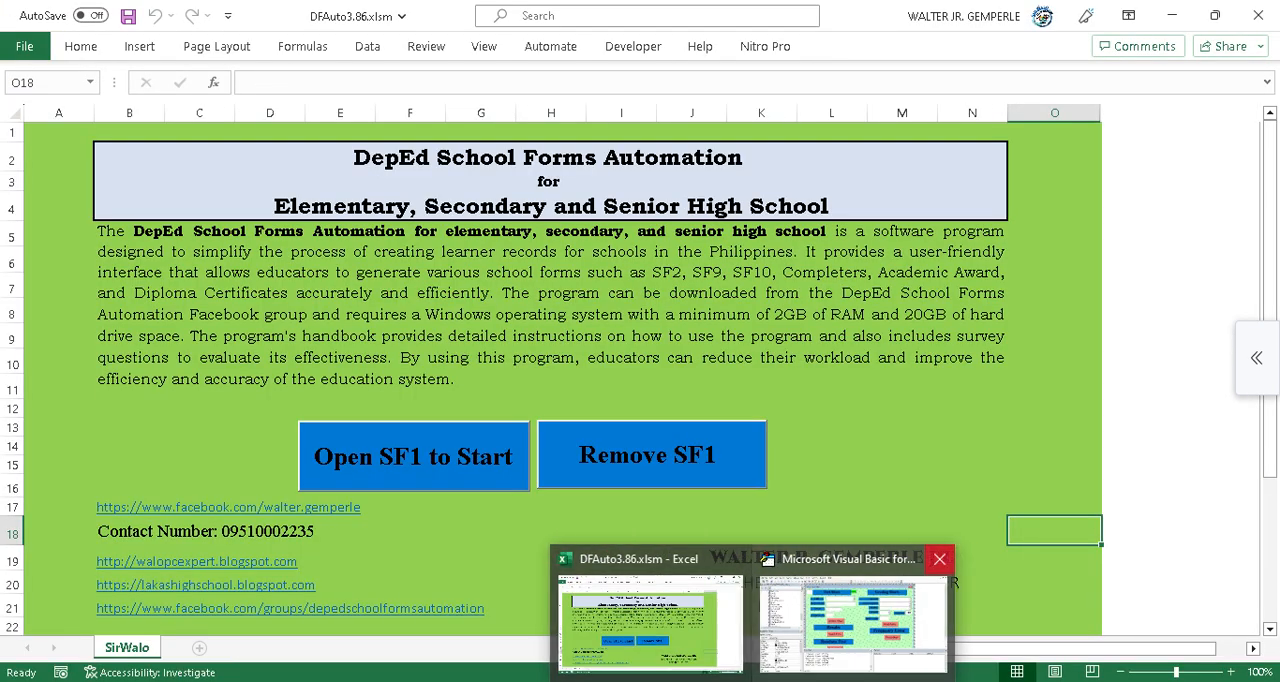
pyautogui.click(344, 459)
pyautogui.click(509, 498)
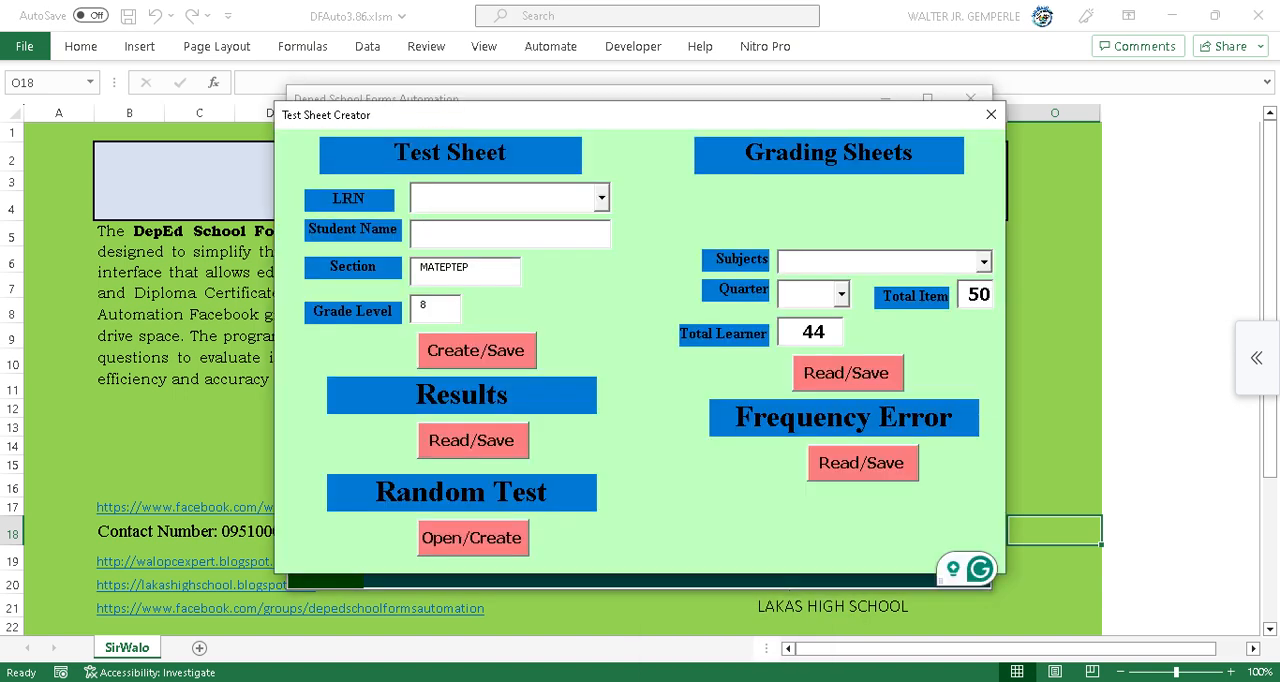
# Choose ENGLISH as the grading sheet subject and 1st as the quarter.
pyautogui.click(984, 262)
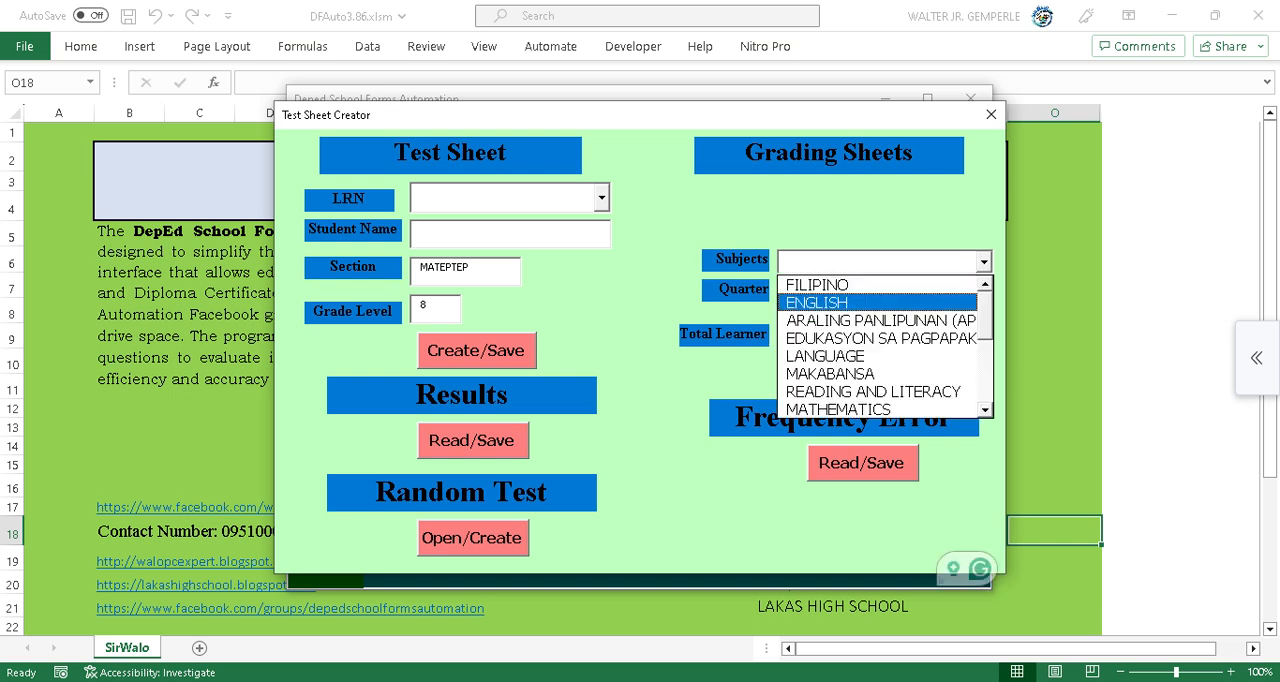
pyautogui.click(840, 302)
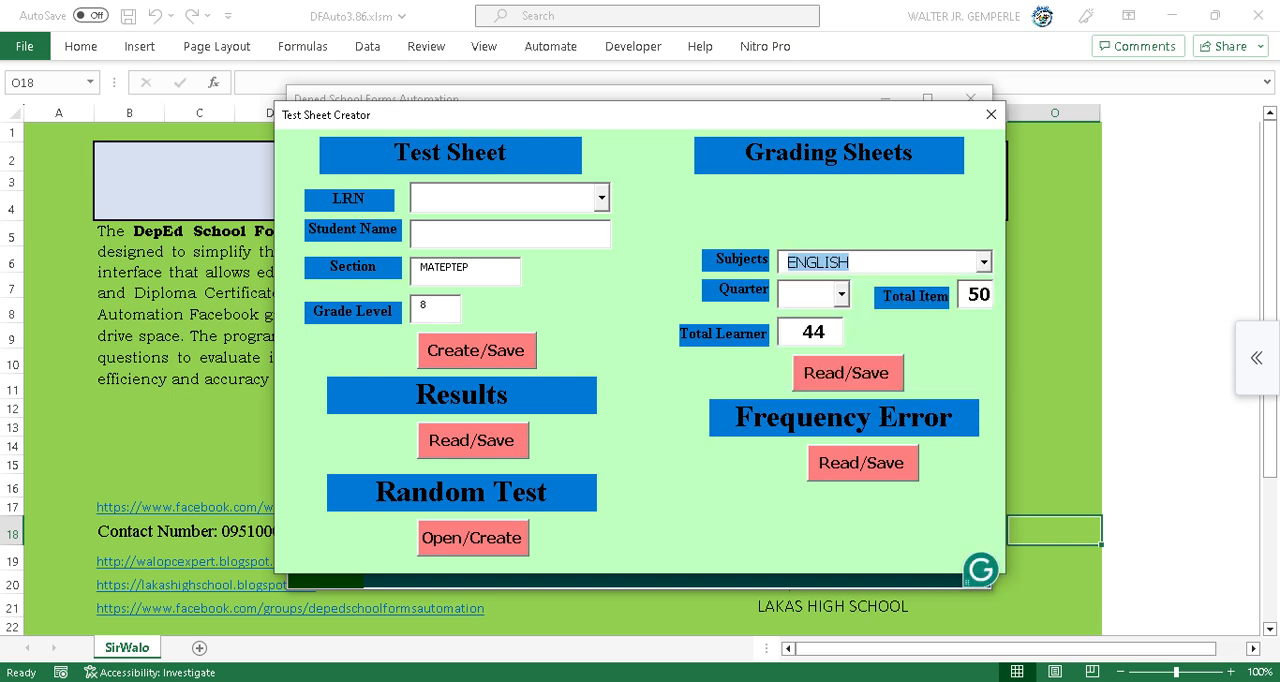
pyautogui.click(841, 293)
pyautogui.click(800, 314)
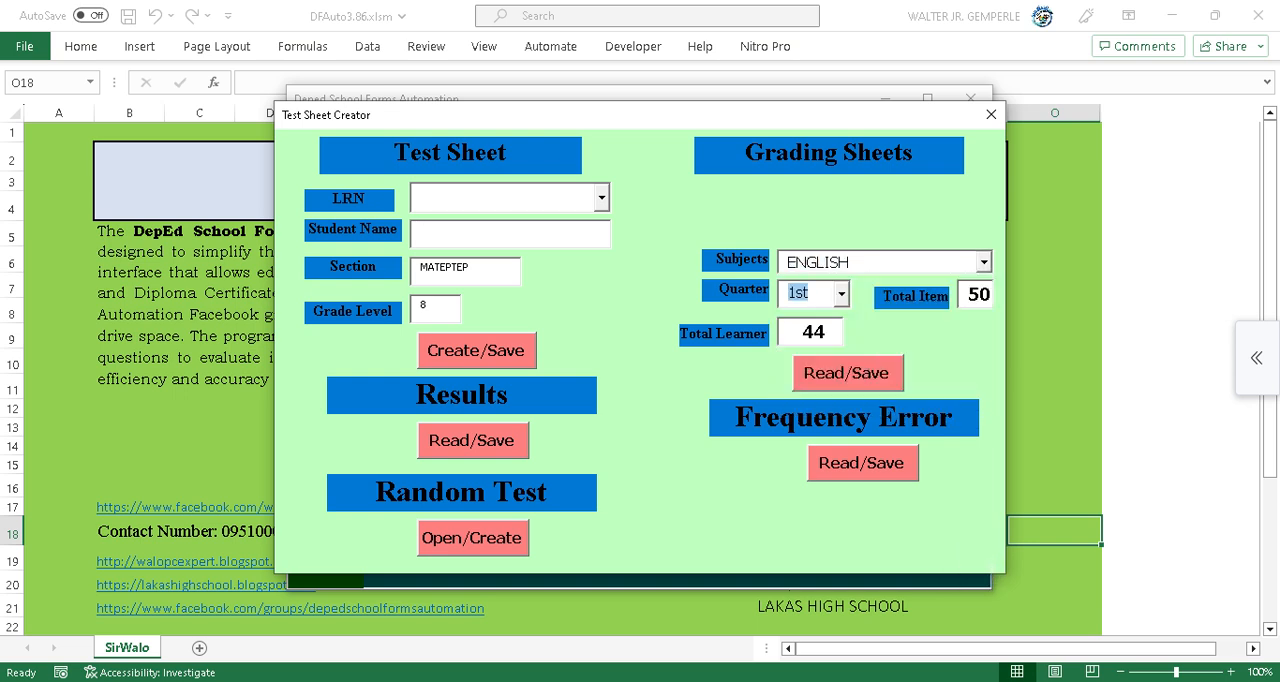
# Run the grading sheet Read/Save using MATEPTEP 8 Test Sheet Results.xlsx as the results file.
pyautogui.click(846, 376)
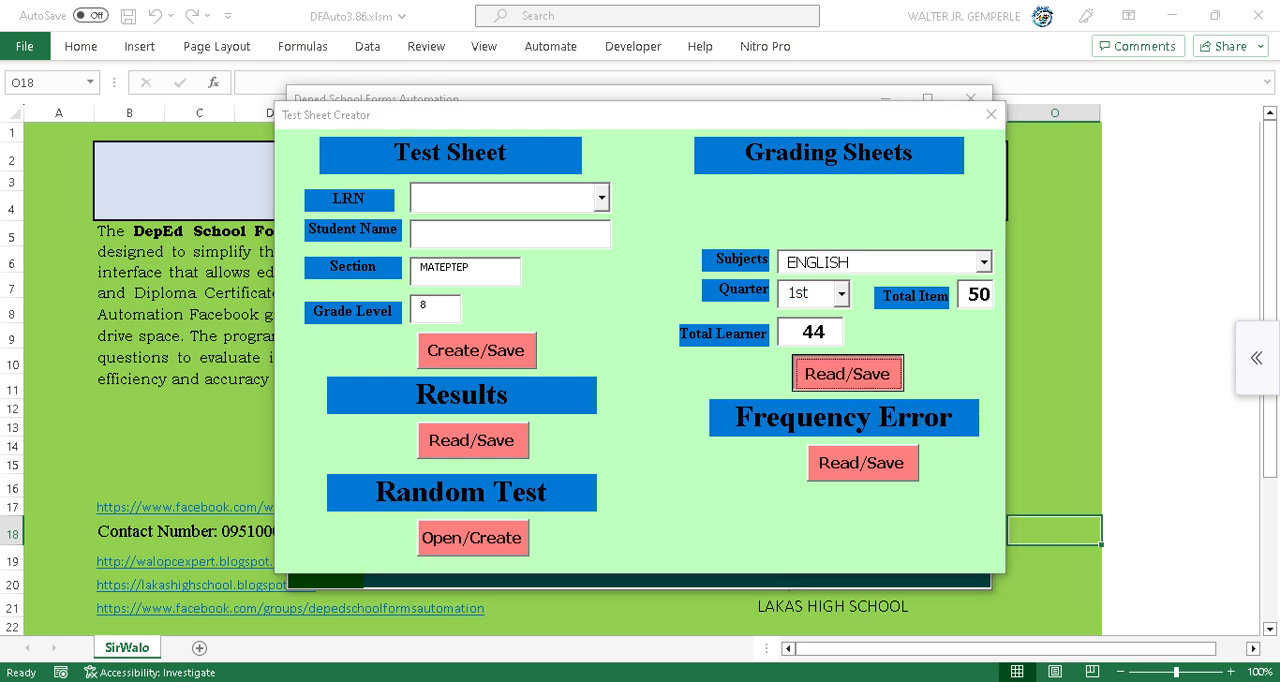
pyautogui.click(352, 153)
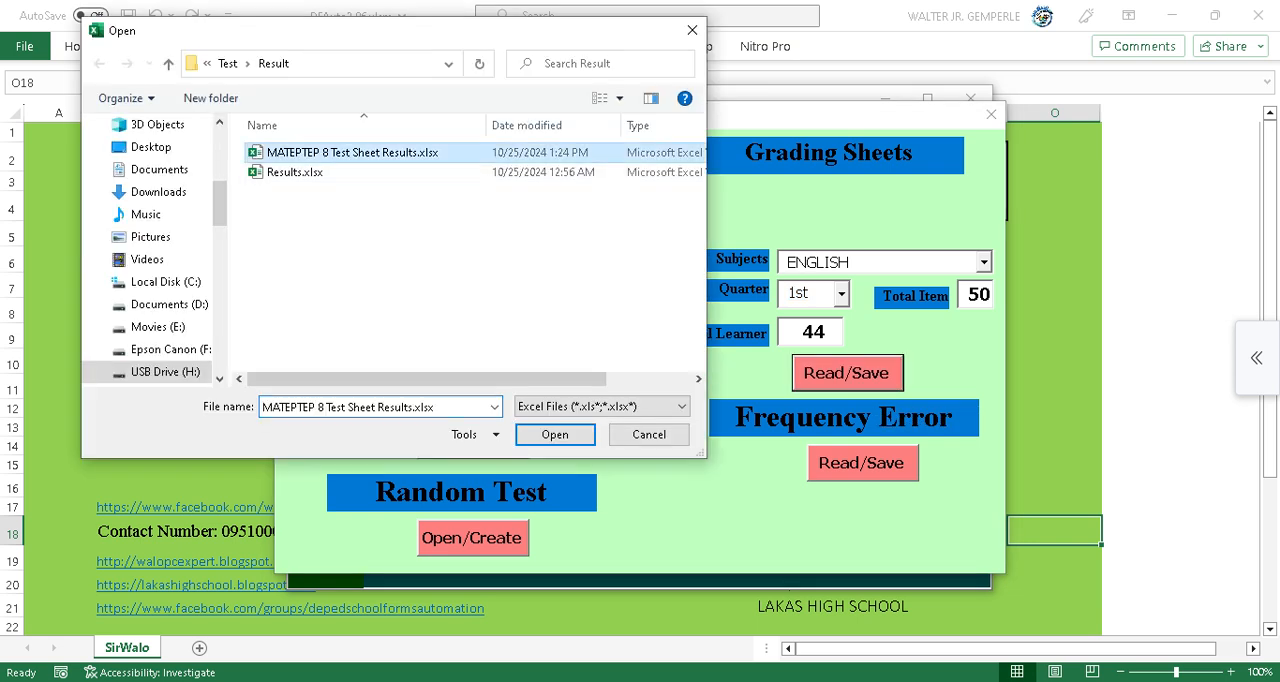
pyautogui.click(555, 434)
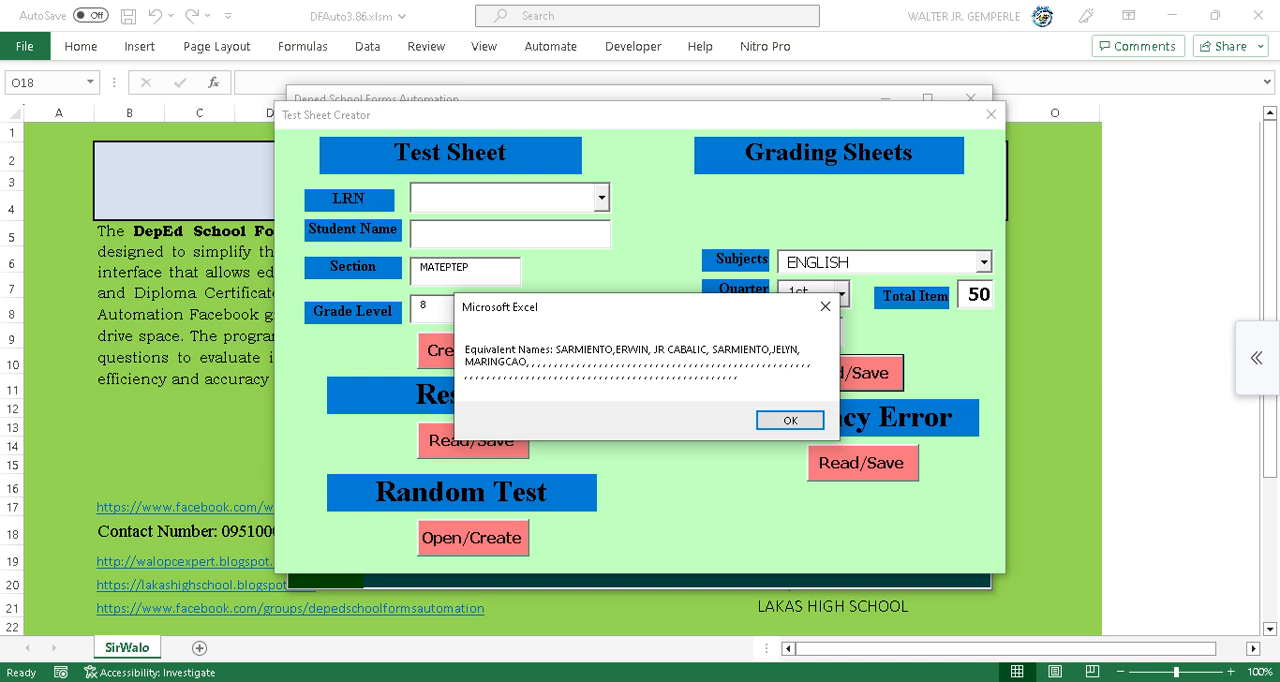
pyautogui.click(790, 420)
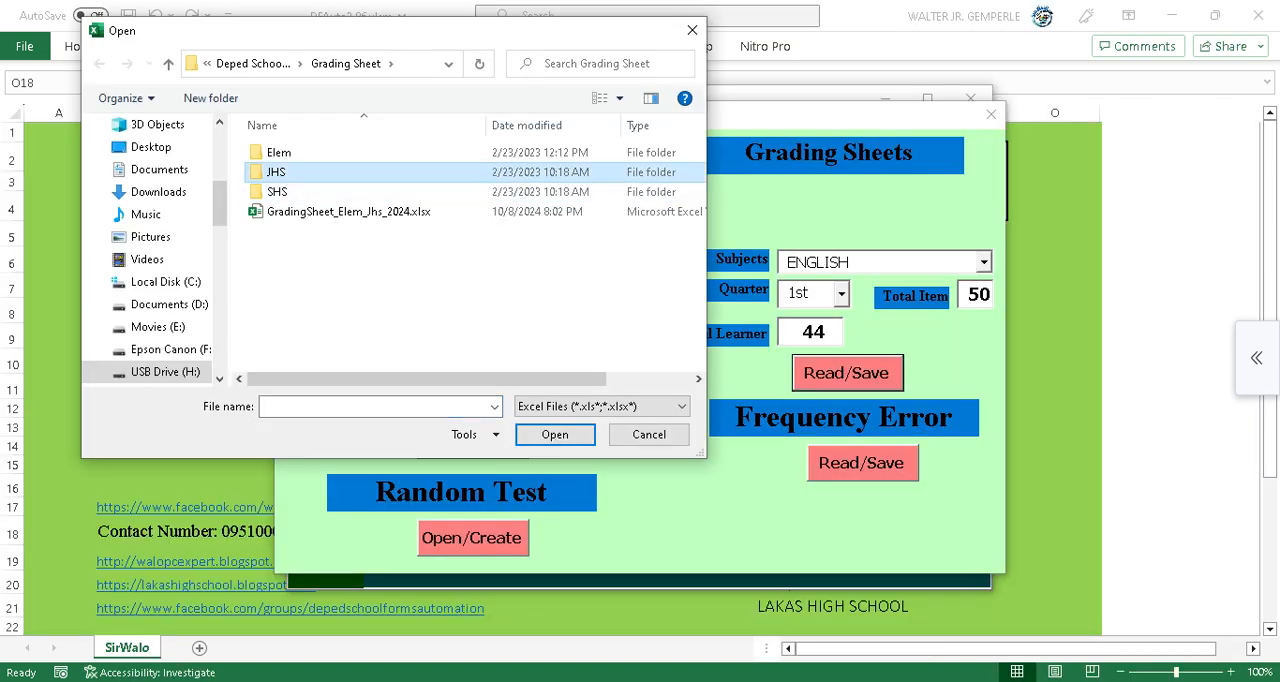
# Select 8 MATEPTEP ENGLISH.xlsx in the Grading Sheet JHS folder as the grading sheet to update.
pyautogui.doubleClick(277, 172)
pyautogui.scroll(-1, 330, 320)
pyautogui.click(340, 361)
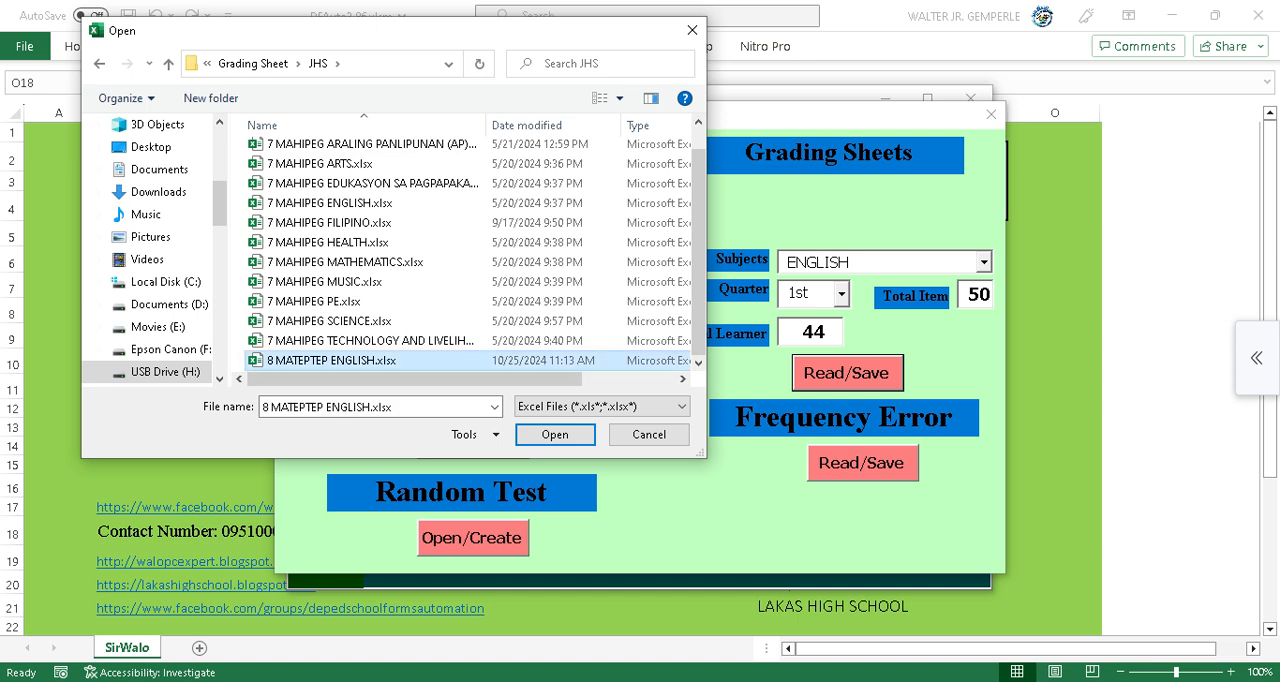
pyautogui.click(555, 434)
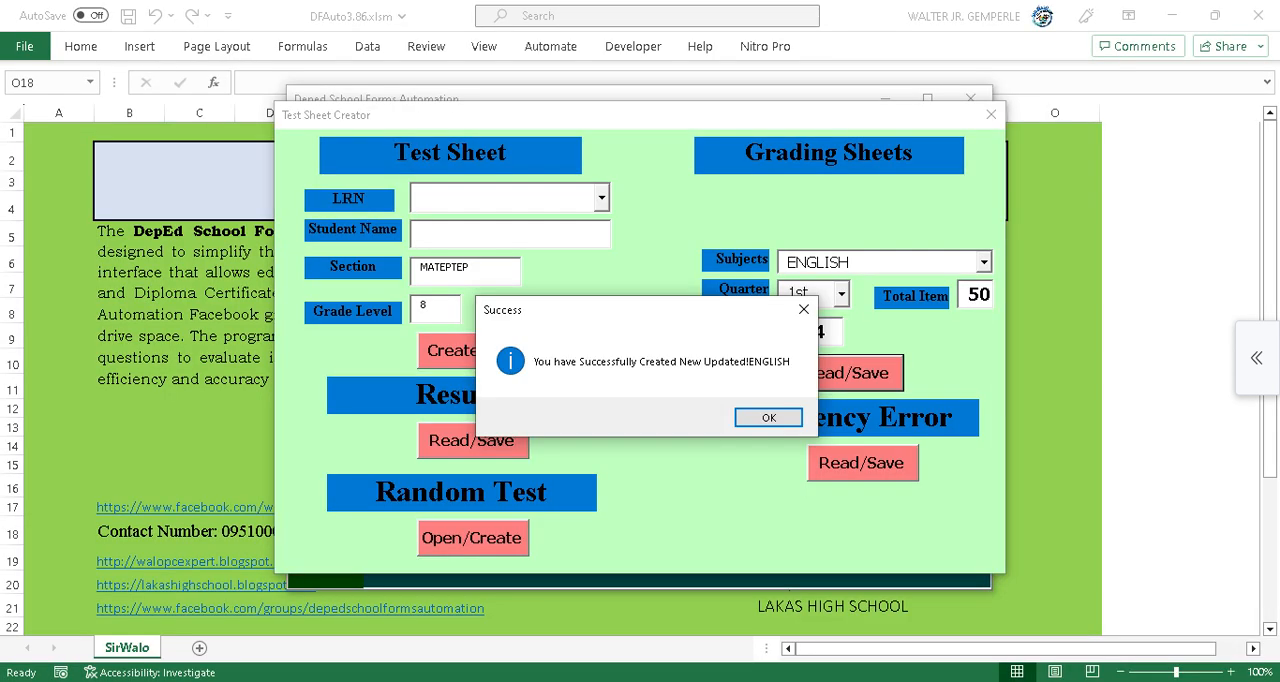
# Dismiss the success message and close the Test Sheet Creator and the main automation window.
pyautogui.press('Return')
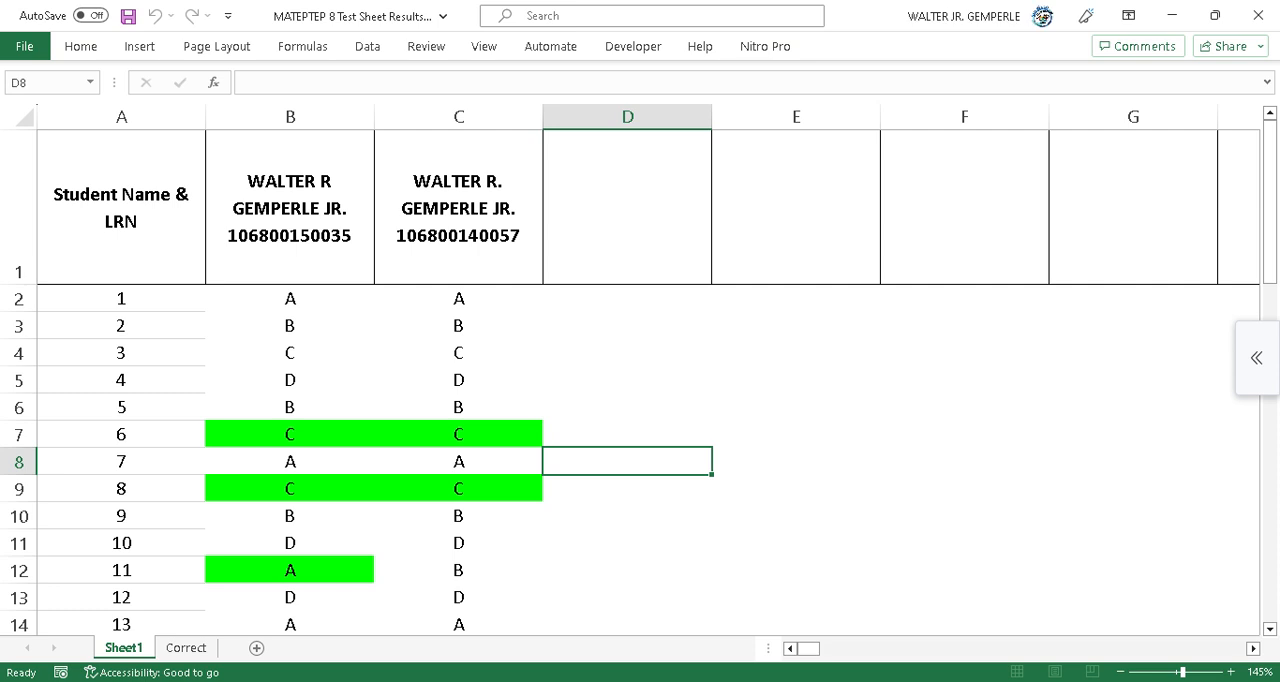
pyautogui.moveTo(754, 680)
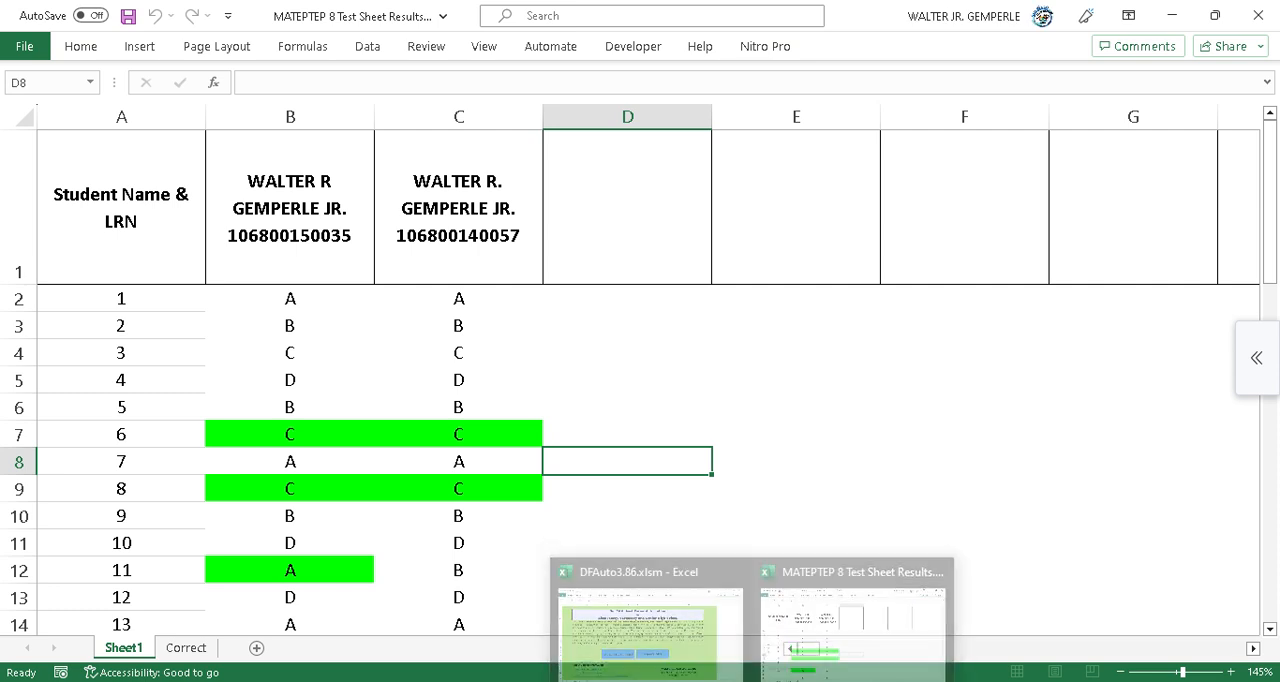
pyautogui.click(655, 620)
pyautogui.click(991, 115)
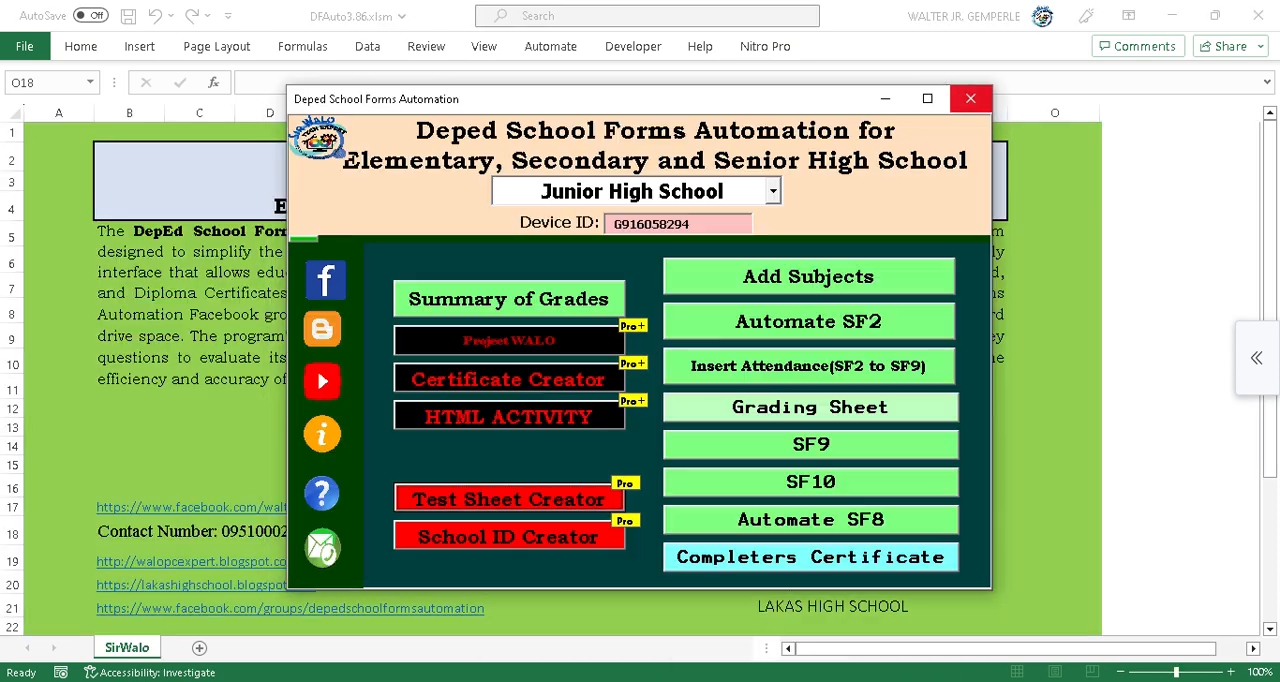
pyautogui.click(970, 98)
pyautogui.click(754, 680)
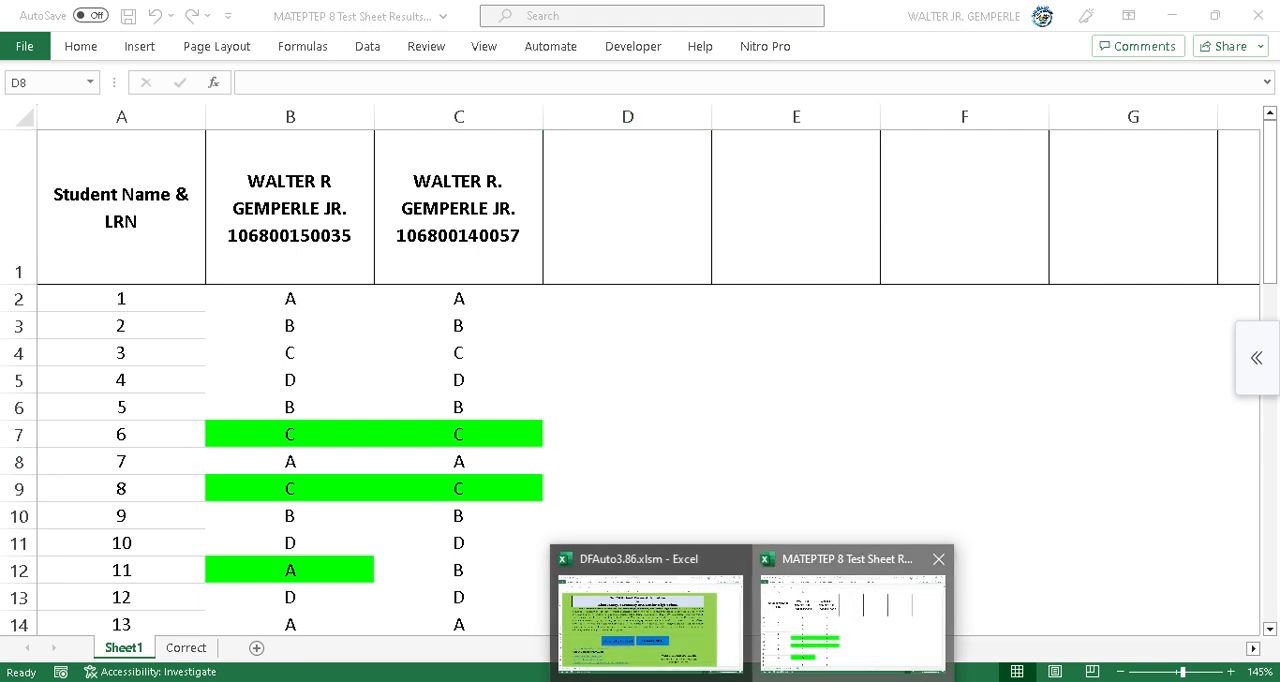
pyautogui.click(853, 620)
pyautogui.click(1258, 15)
# Open 8 MATEPTEP ENGLISH.xlsx from the Grading Sheet > JHS folder of Deped School Forms AUtomation.
pyautogui.moveTo(430, 680)
pyautogui.click(328, 615)
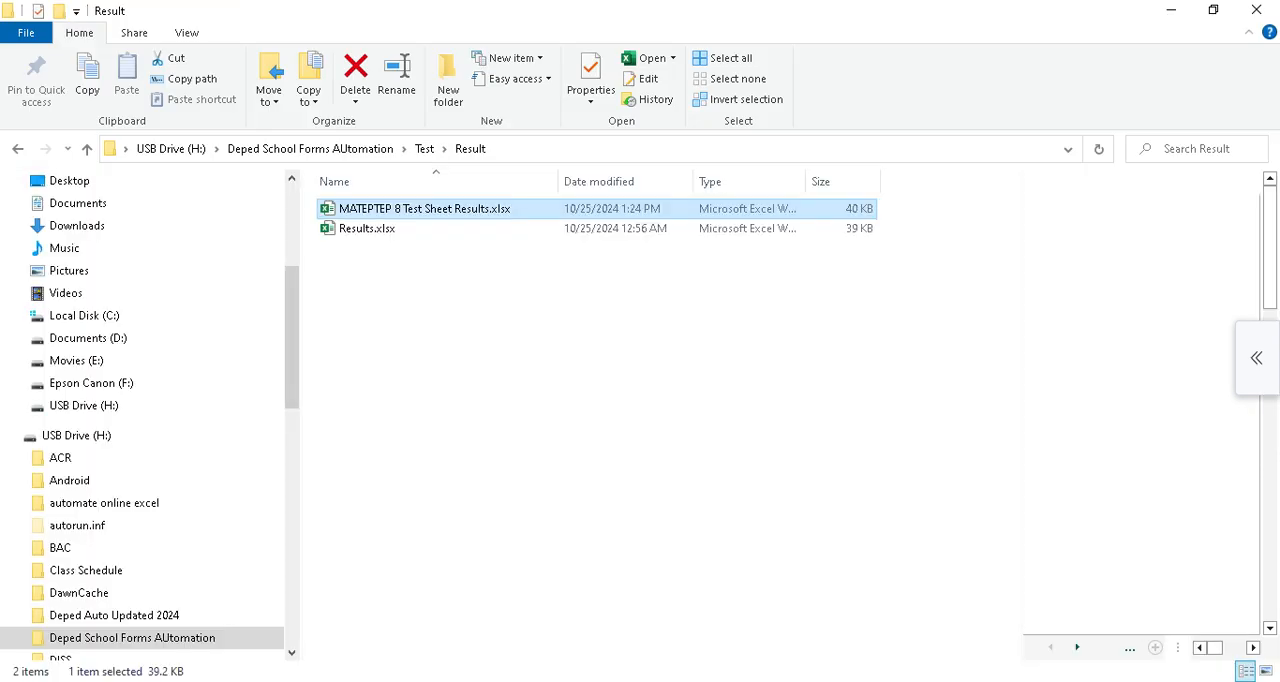
pyautogui.click(310, 148)
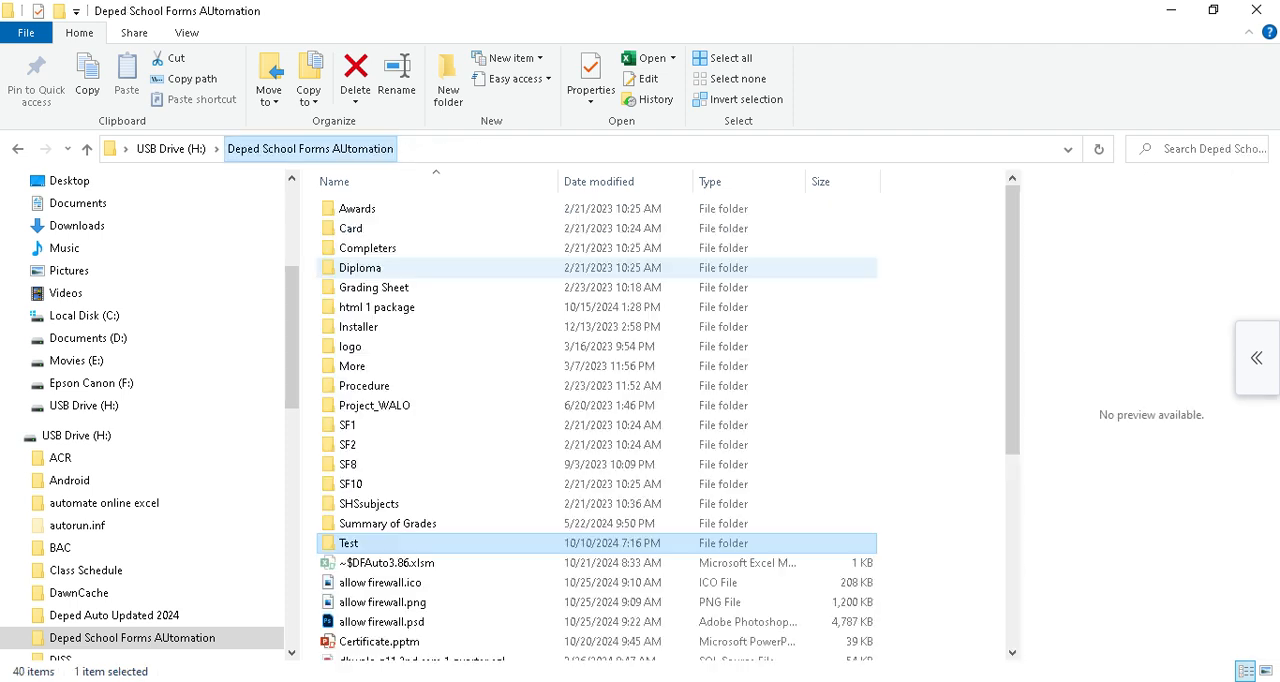
pyautogui.doubleClick(370, 287)
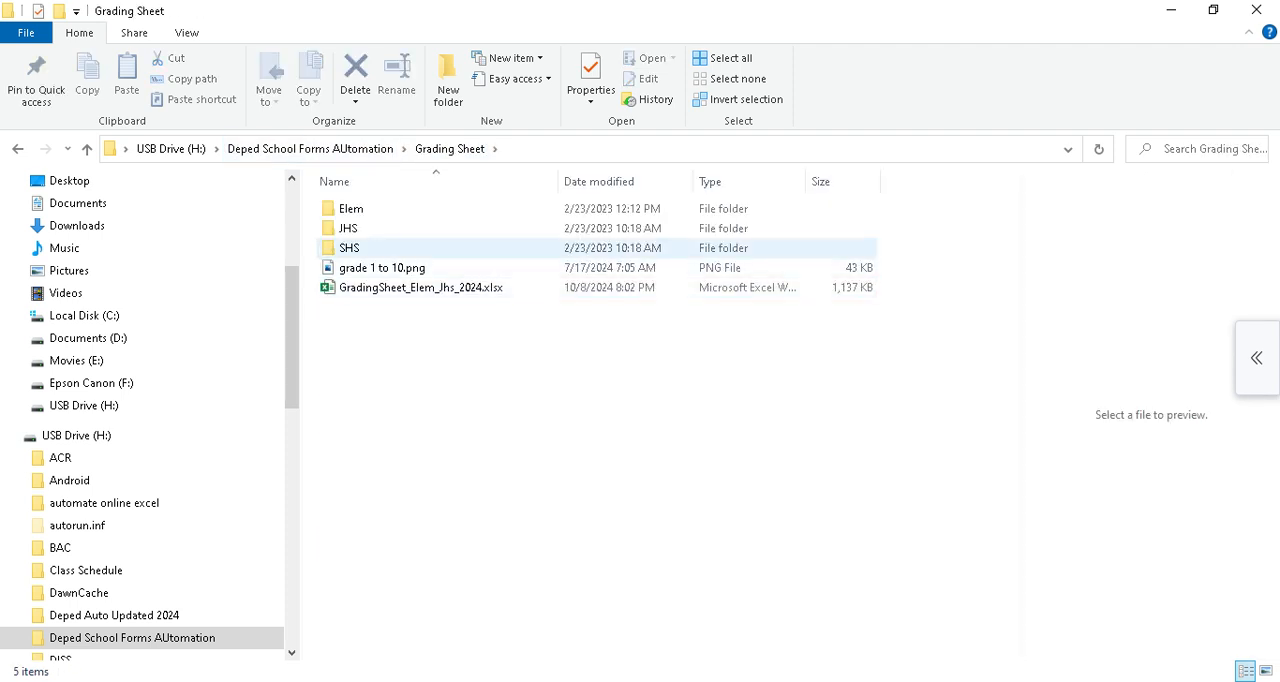
pyautogui.doubleClick(360, 228)
pyautogui.click(403, 445)
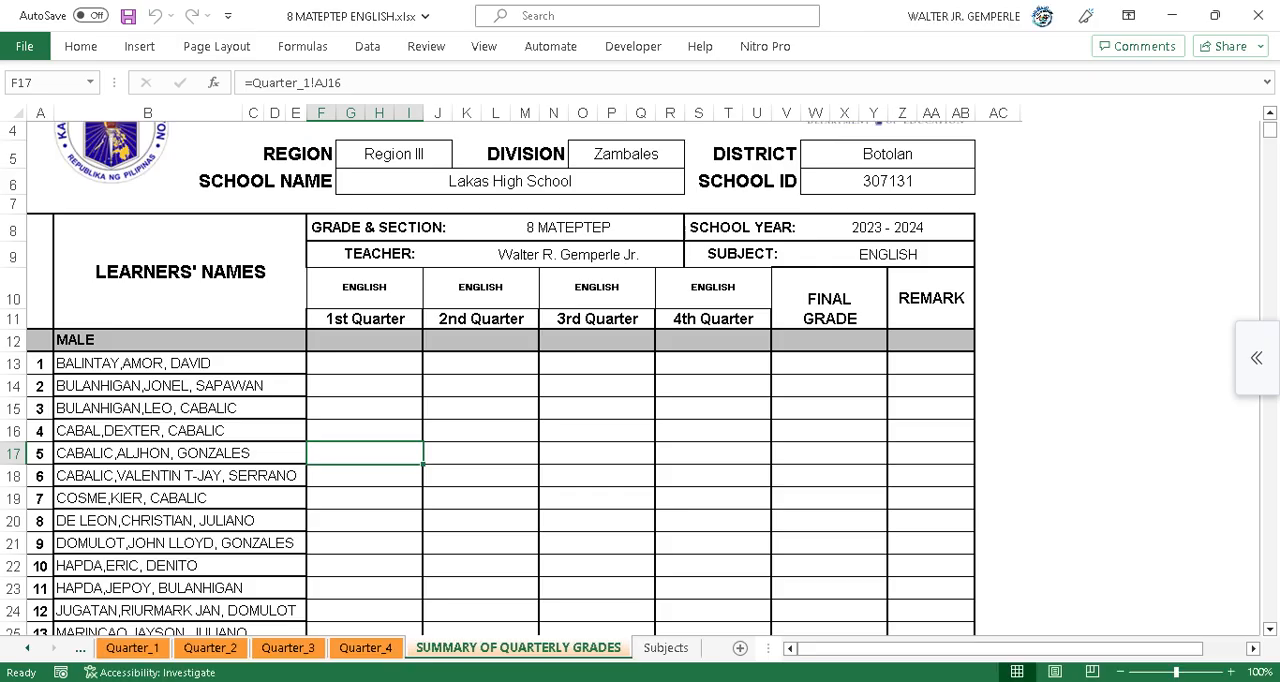
# Examine the Quarter_1 class record's periodical test scores for the male and female learners.
pyautogui.click(132, 648)
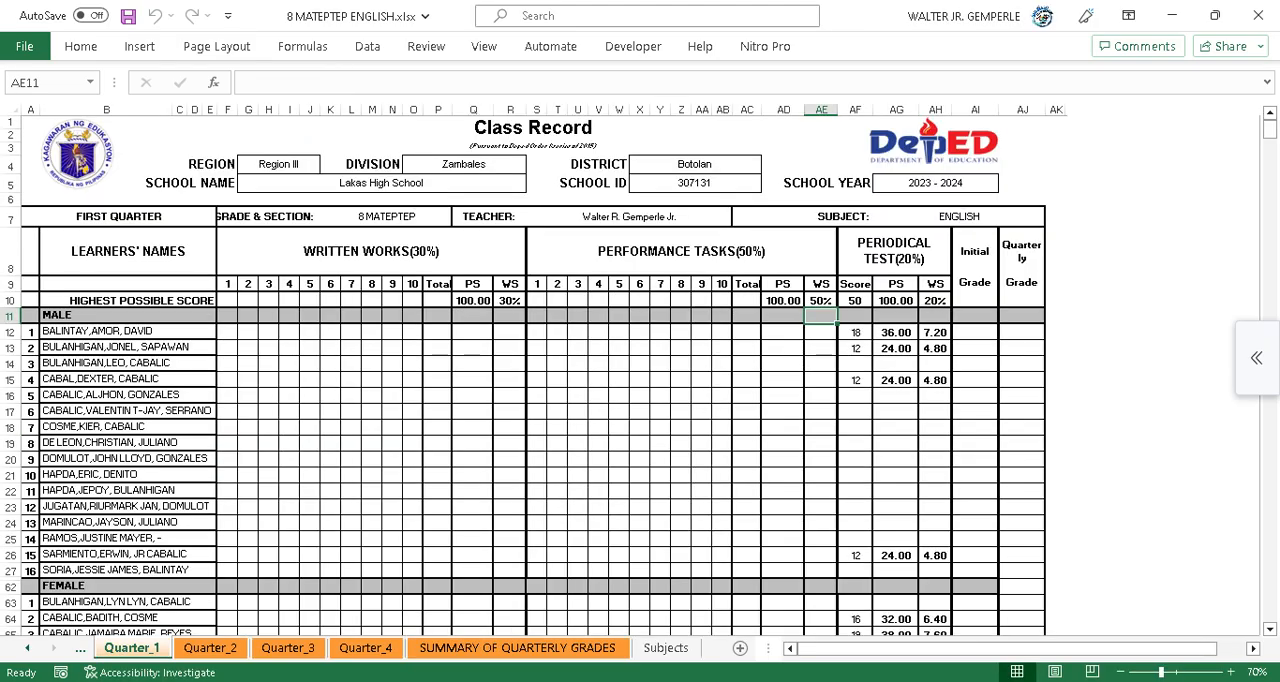
pyautogui.scroll(-3, 540, 400)
pyautogui.moveTo(855, 397); pyautogui.dragTo(45, 397)
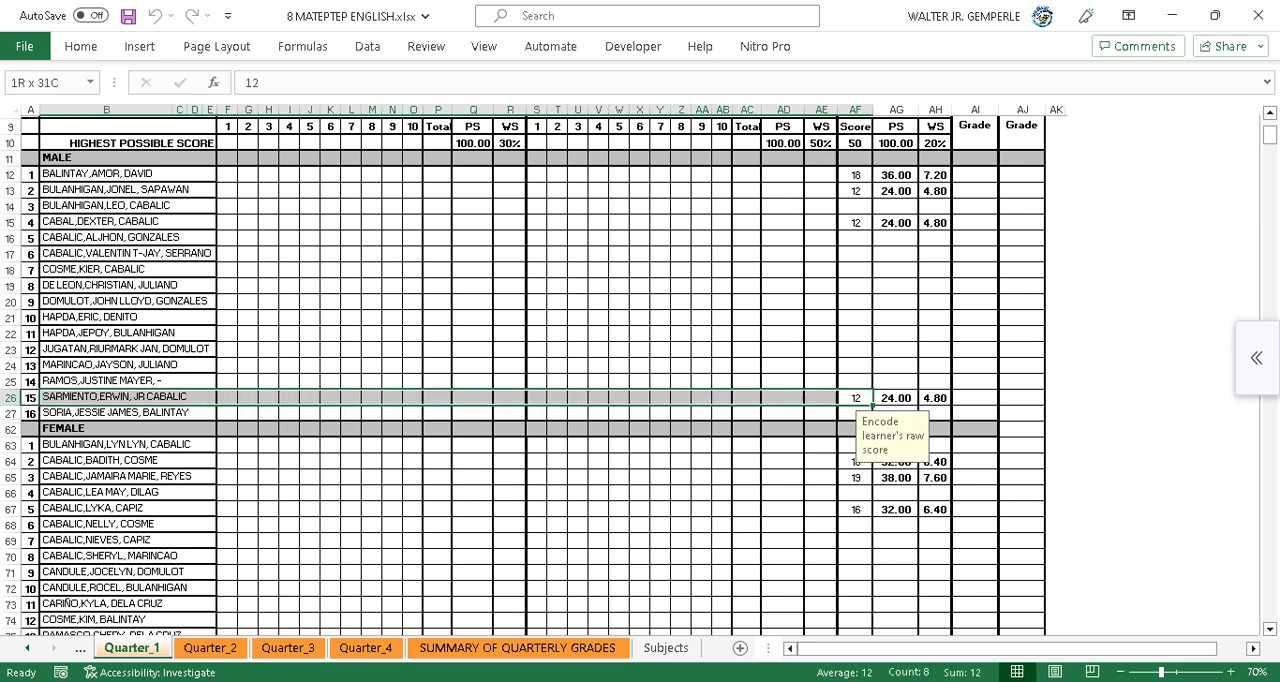
pyautogui.scroll(-5, 520, 375)
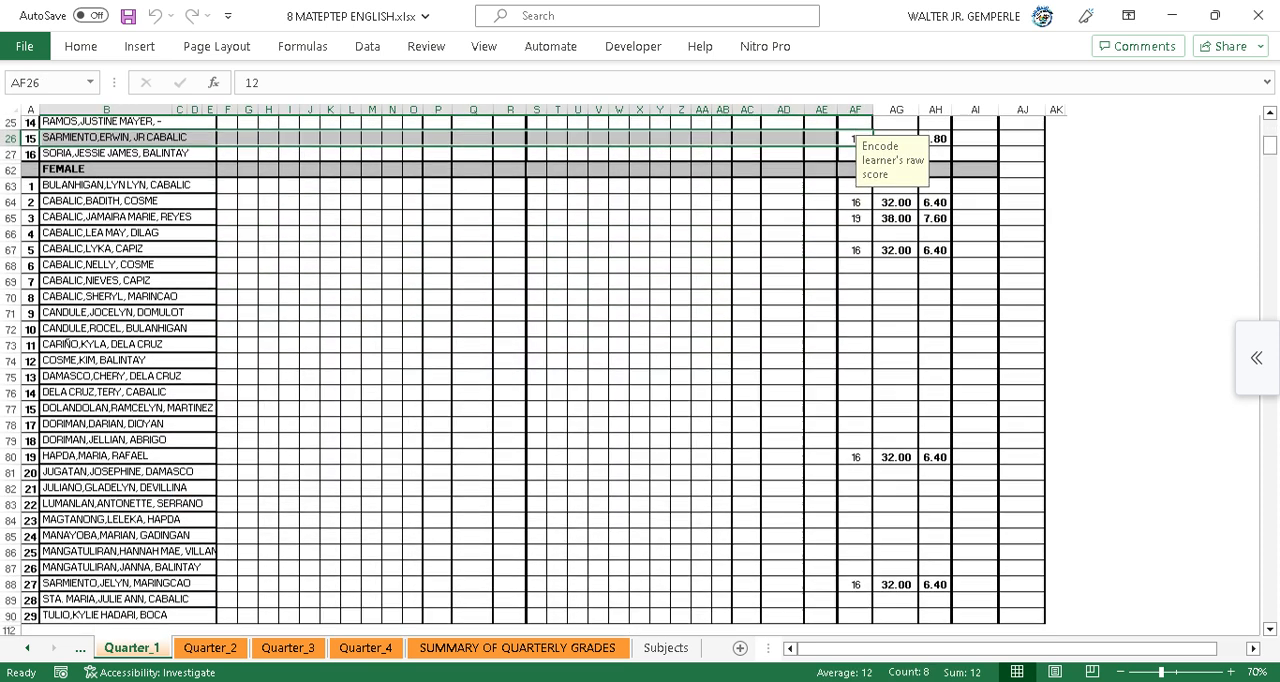
pyautogui.scroll(-2, 520, 375)
pyautogui.moveTo(896, 490); pyautogui.dragTo(45, 490)
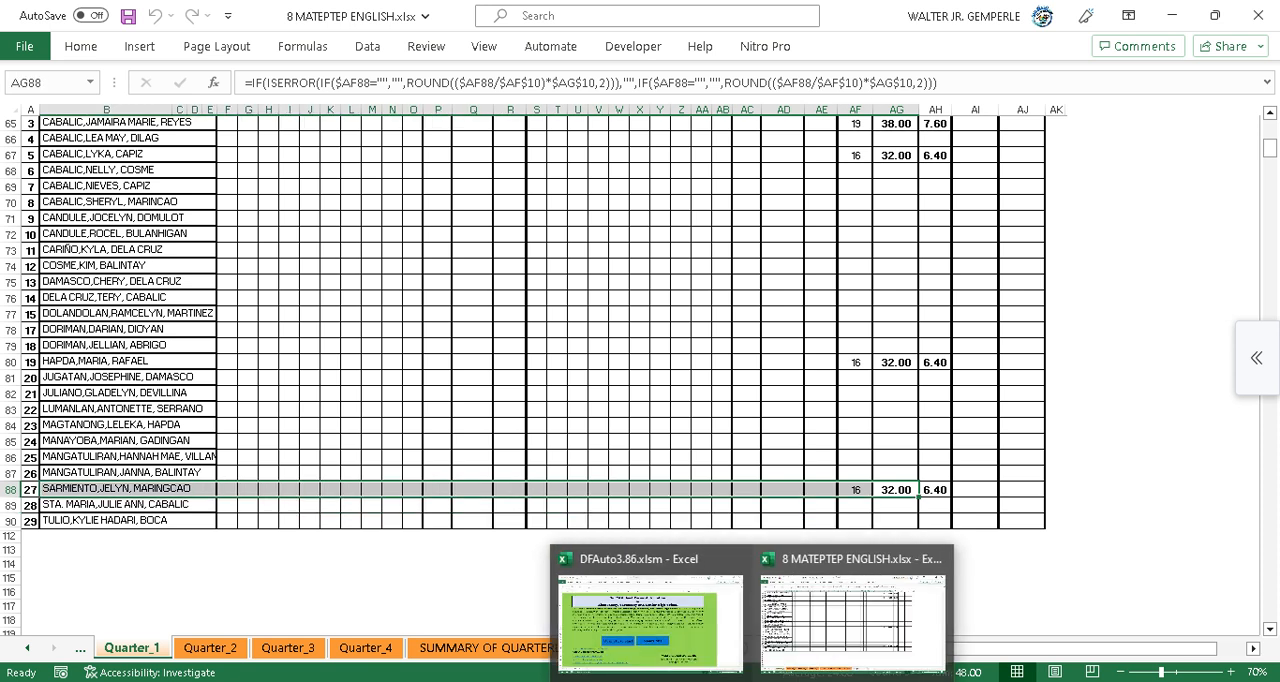
# Locate MATEPTEP 8 Test Sheet Results.xlsx in the Test > Result folder.
pyautogui.click(451, 680)
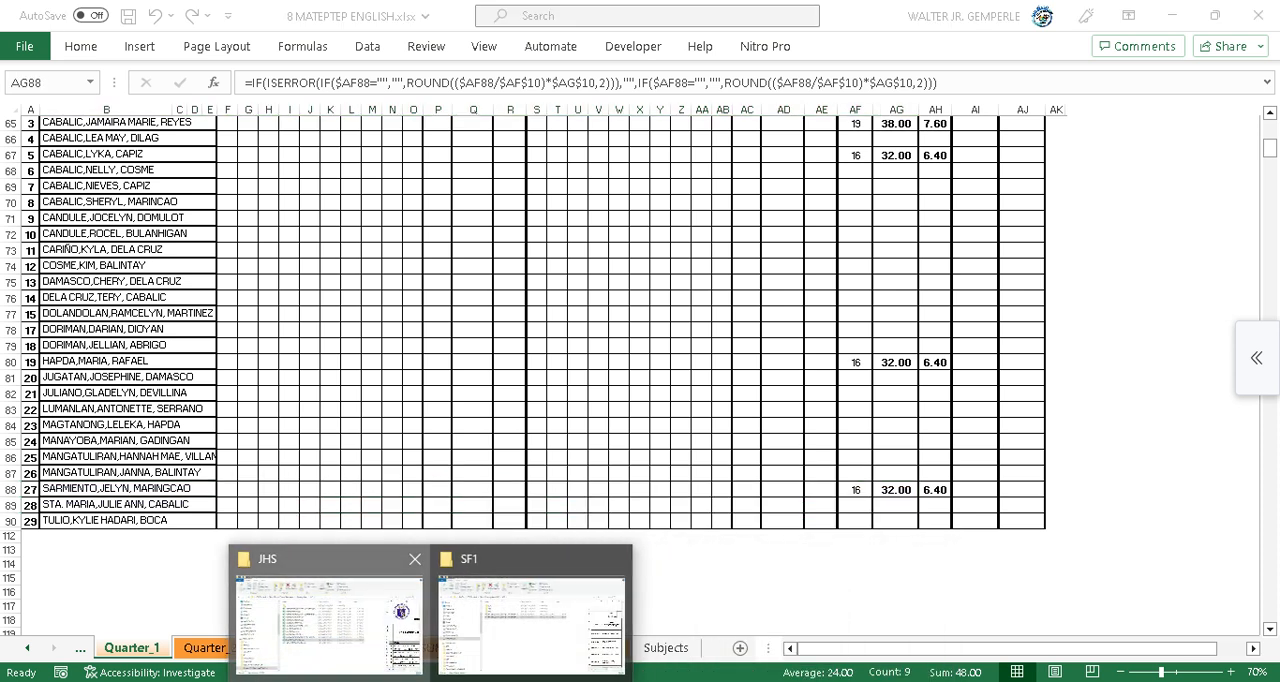
pyautogui.click(348, 615)
pyautogui.click(450, 148)
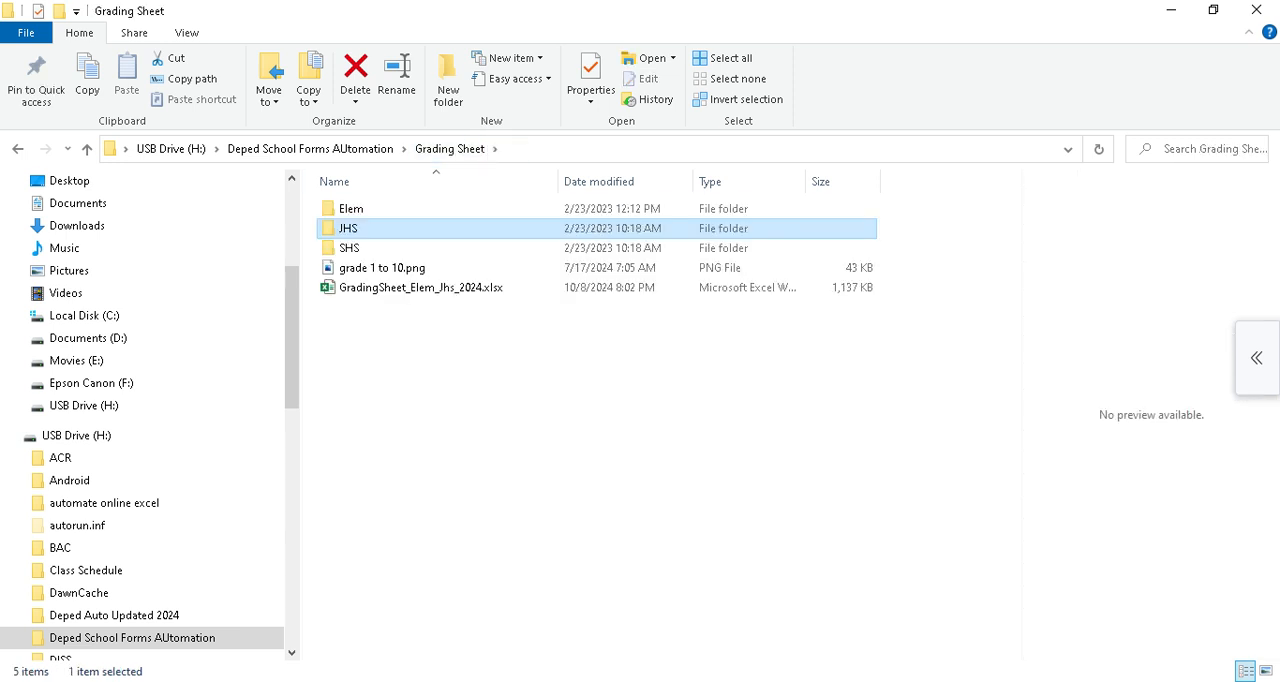
pyautogui.click(311, 149)
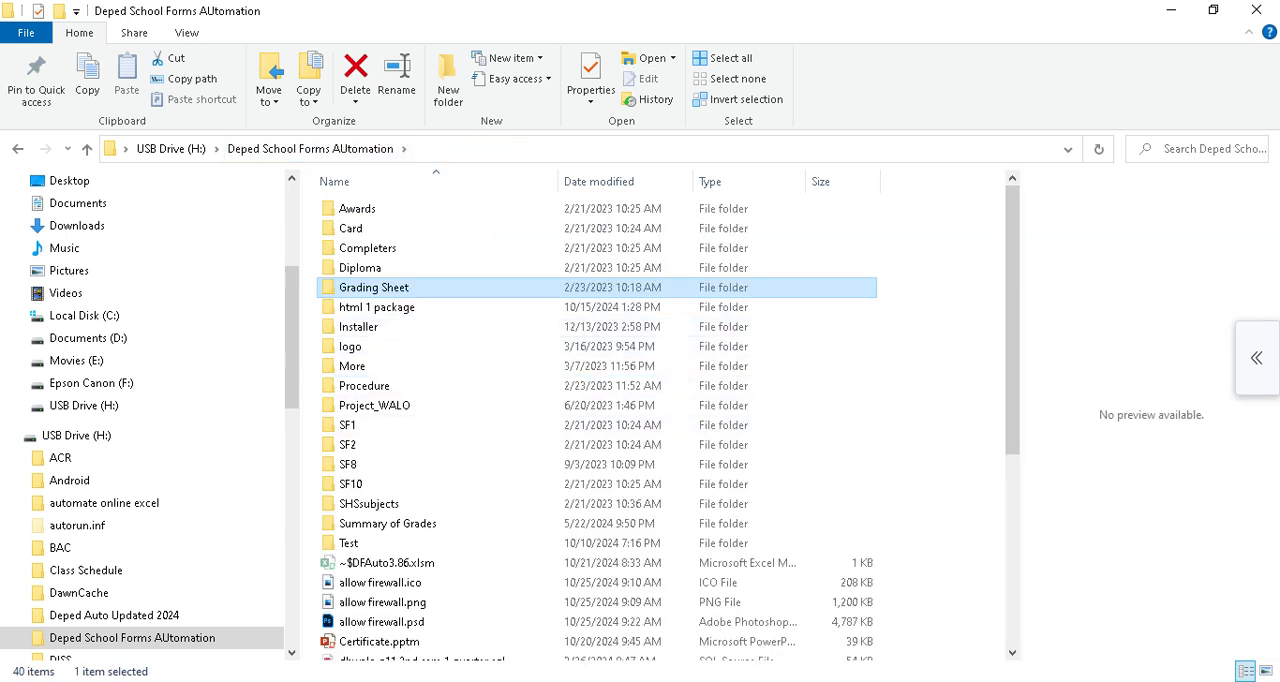
pyautogui.hotkey('alt', 'Tab')
pyautogui.scroll(7, 640, 380)
pyautogui.moveTo(430, 681)
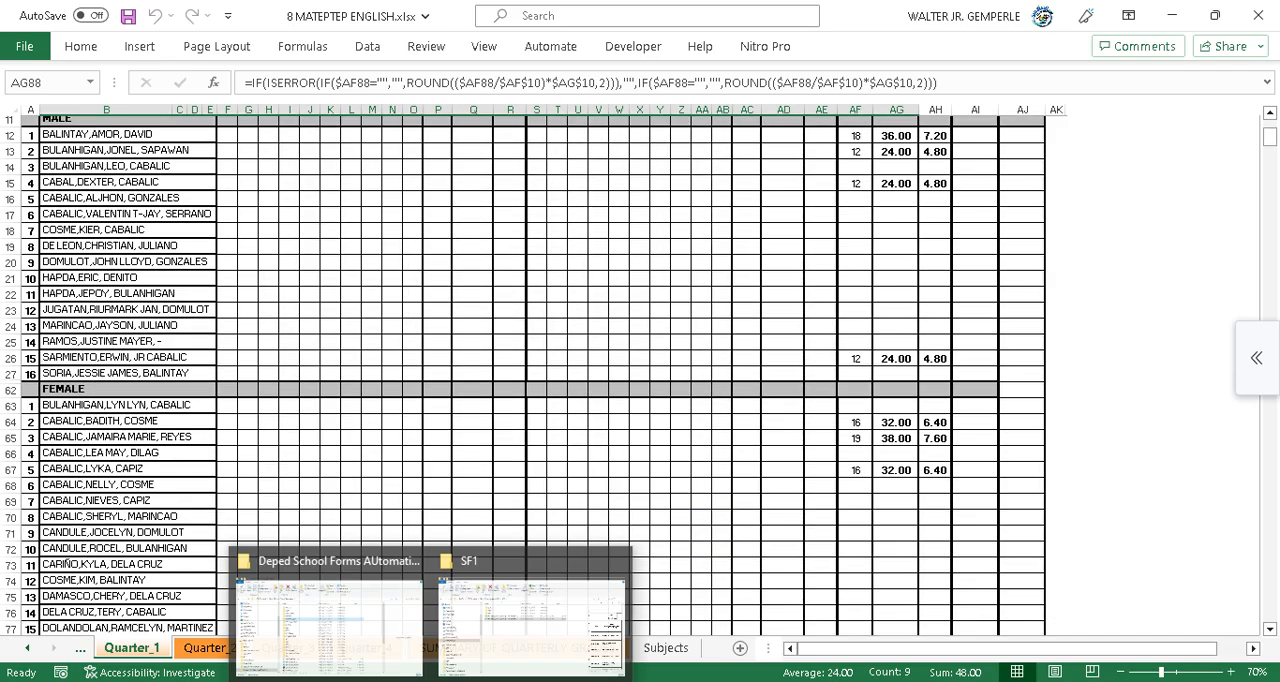
pyautogui.click(330, 600)
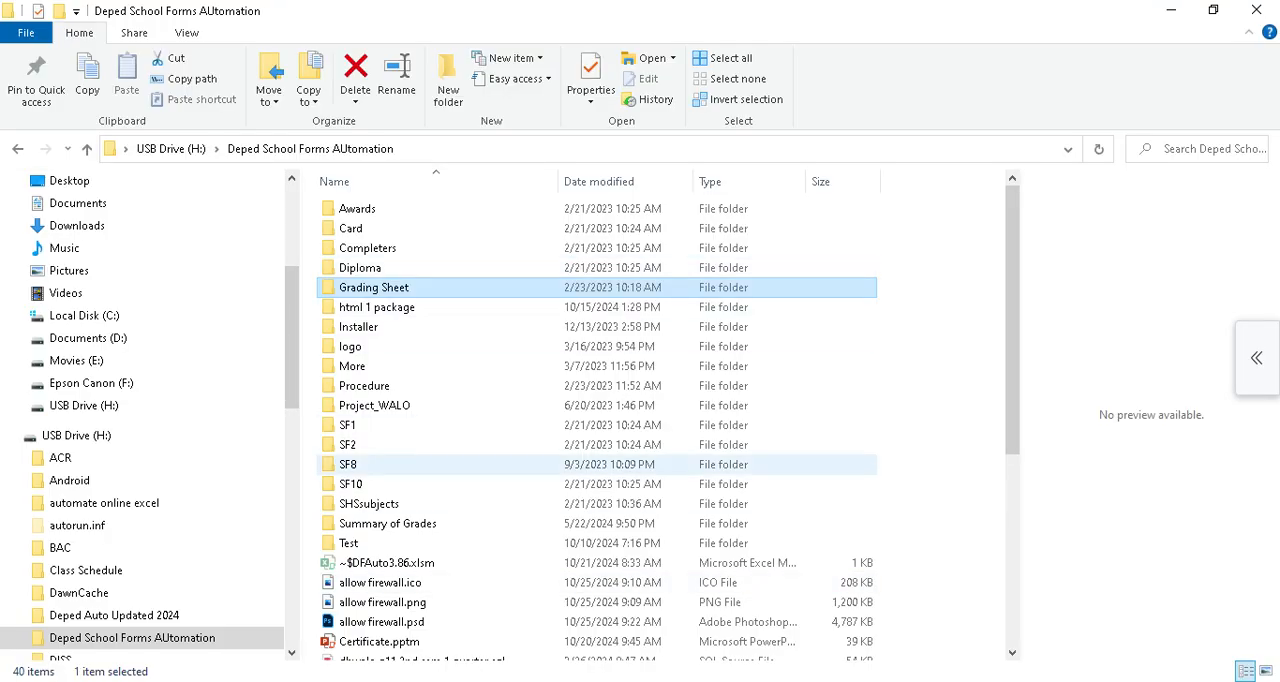
pyautogui.doubleClick(348, 543)
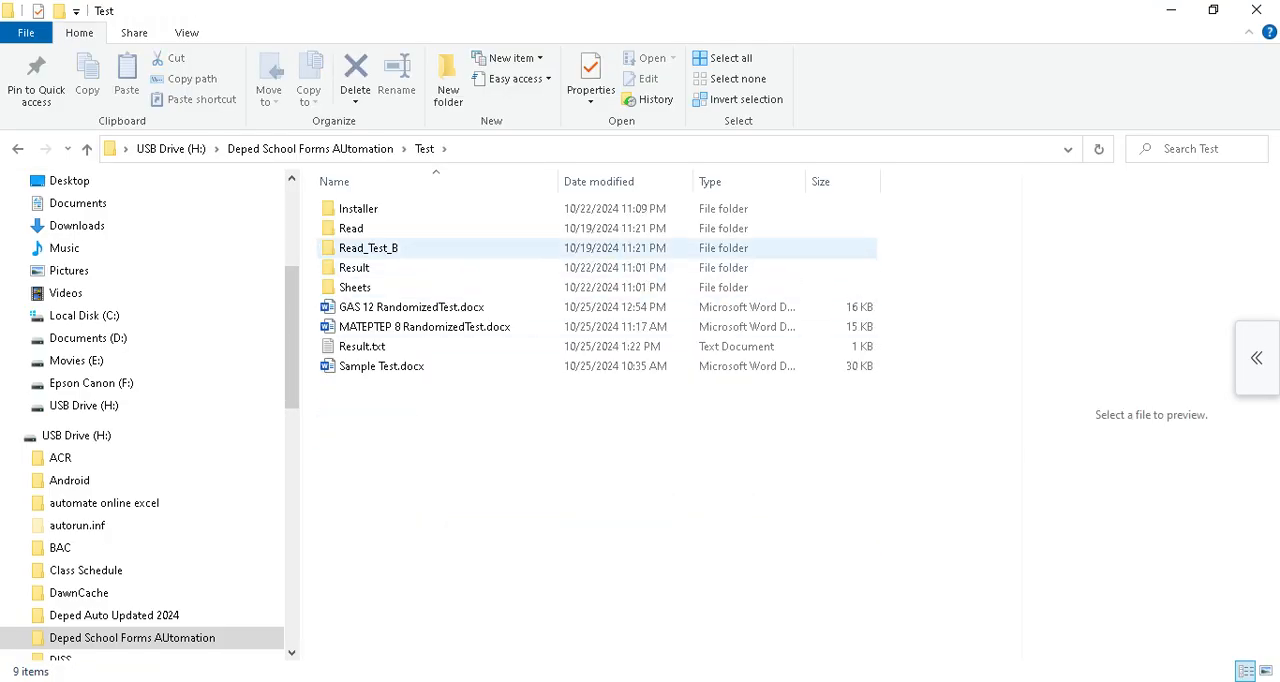
pyautogui.doubleClick(355, 267)
pyautogui.click(420, 208)
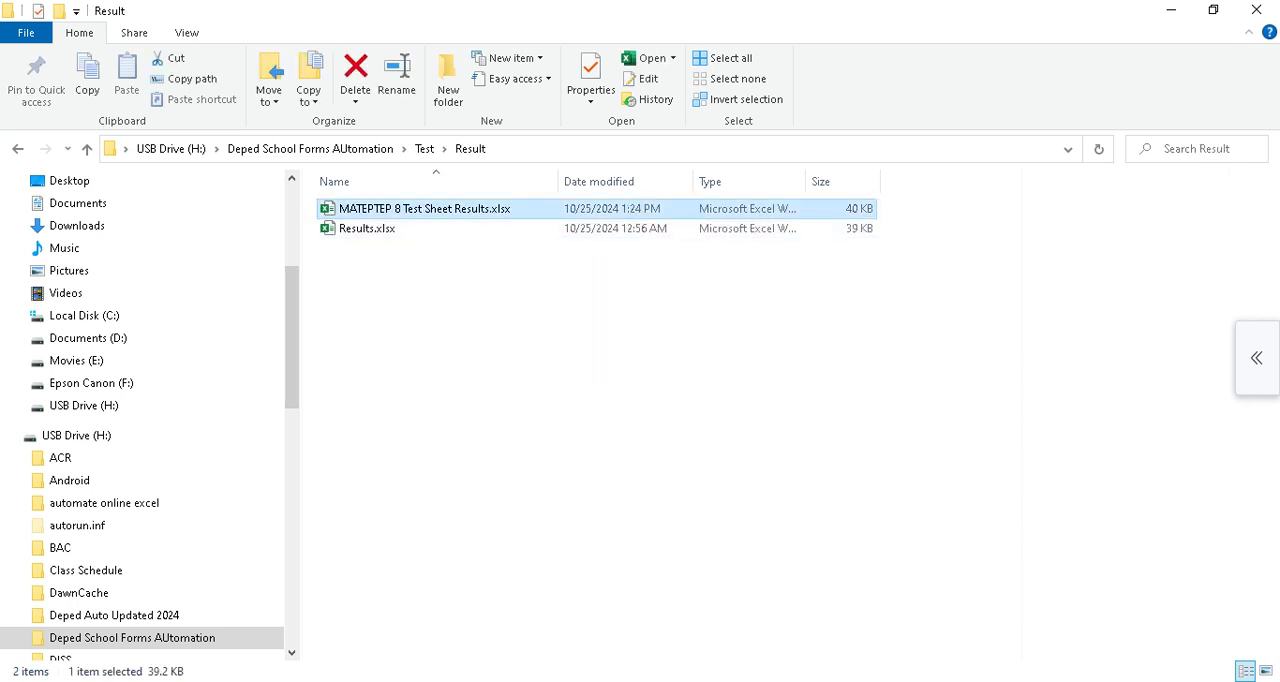
pyautogui.hotkey('alt', 'Tab')
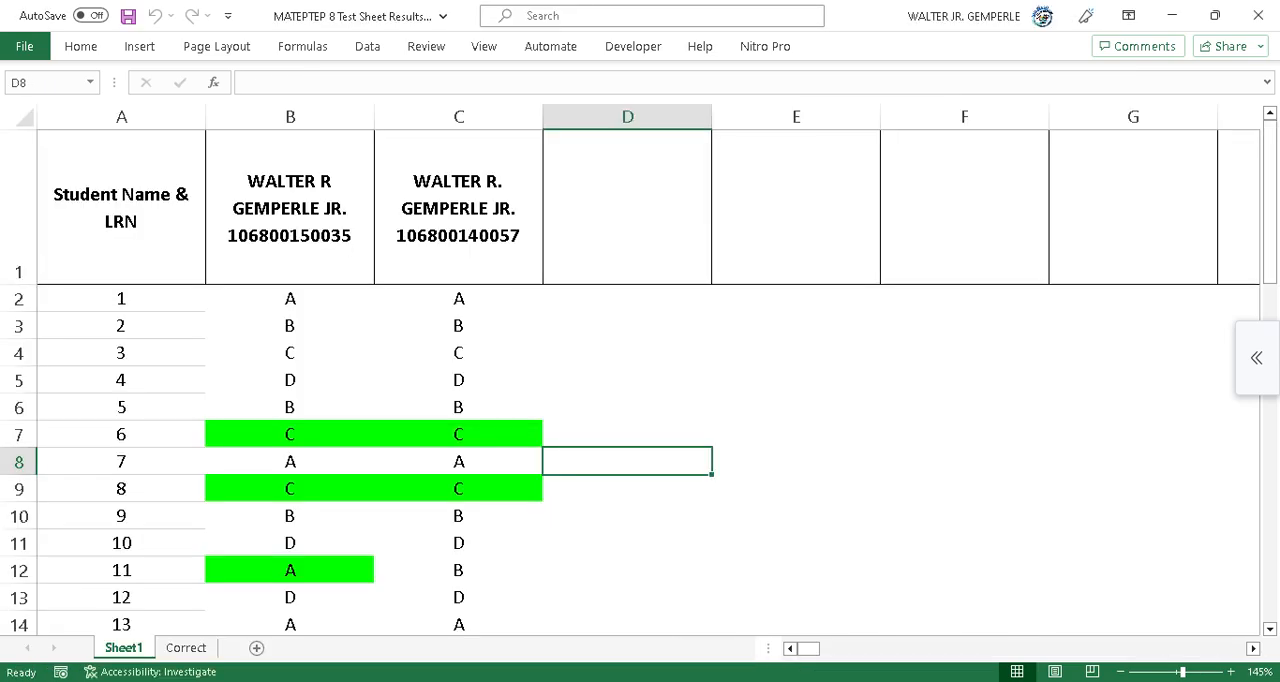
# Check the learners' header cells and Score row in the test sheet results workbook.
pyautogui.scroll(-5, 648, 380)
pyautogui.scroll(5, 648, 380)
pyautogui.scroll(1, 640, 380)
pyautogui.click(290, 208)
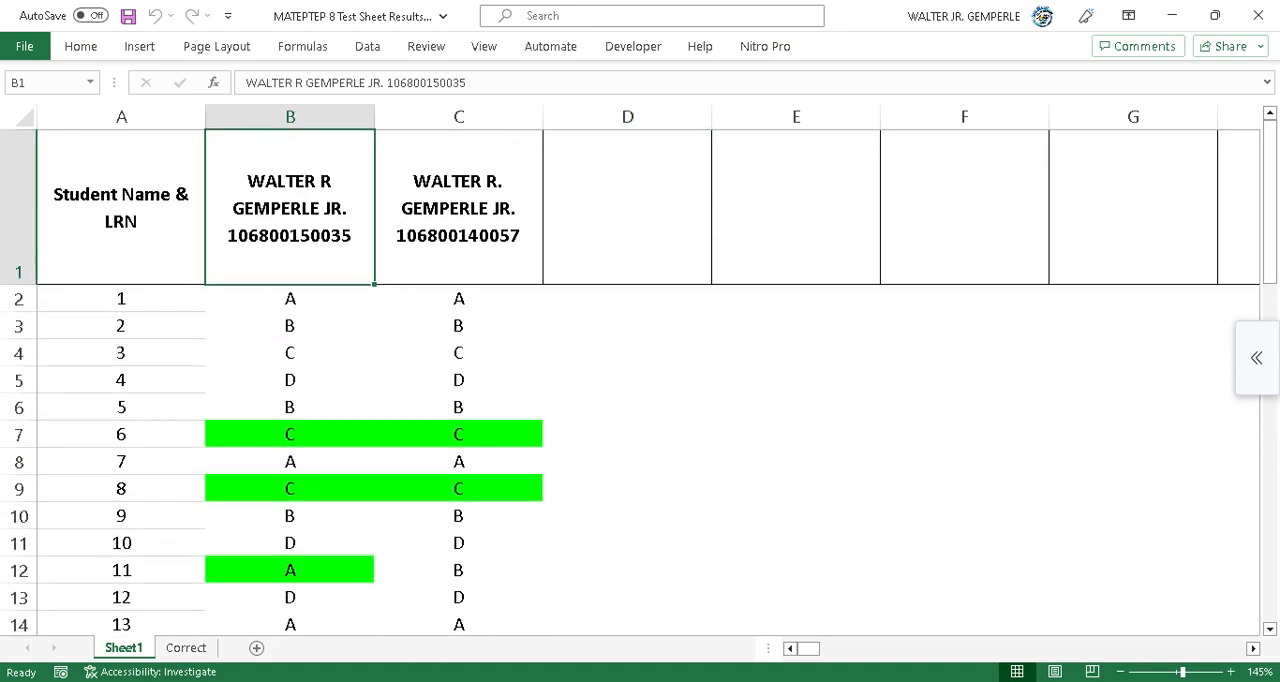
pyautogui.scroll(-15, 290, 208)
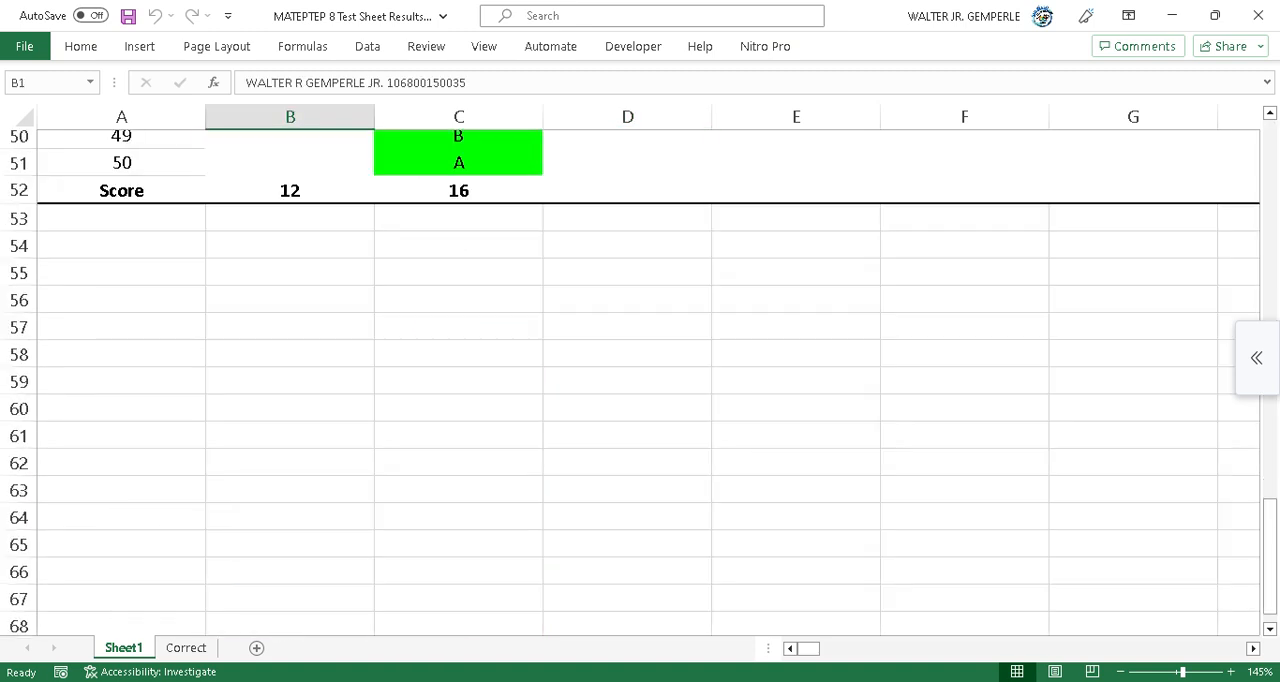
pyautogui.click(459, 191)
pyautogui.scroll(1, 630, 380)
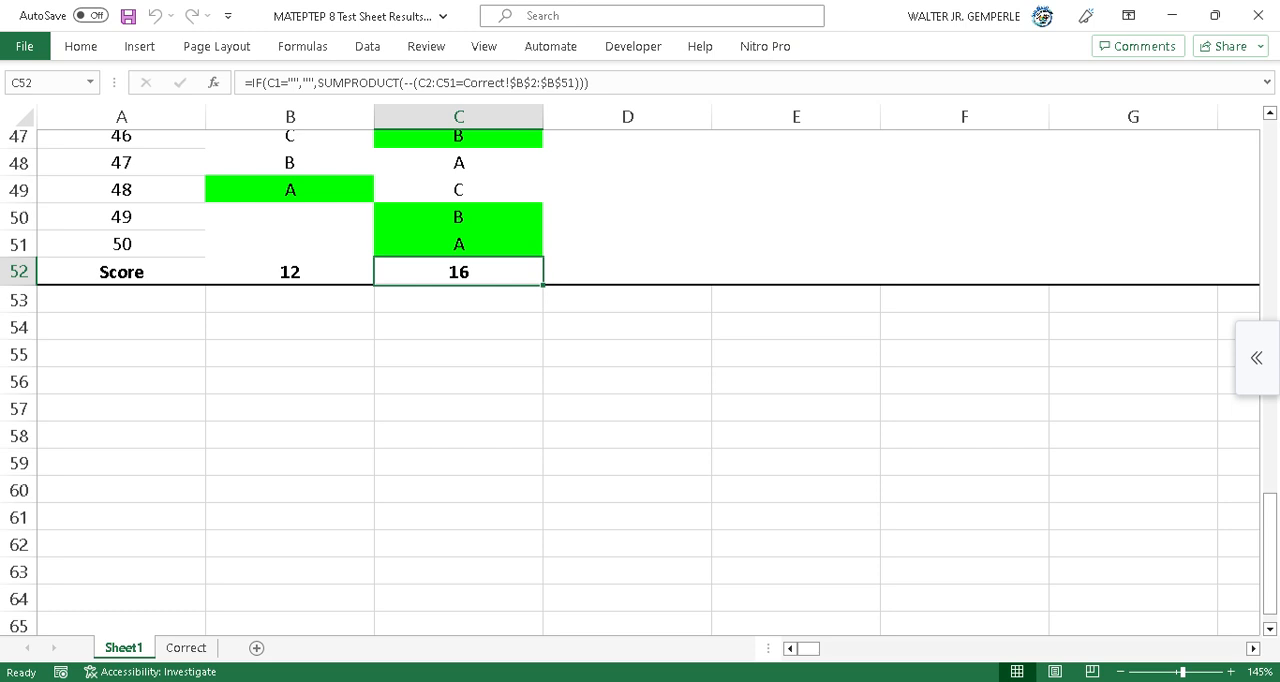
# Close the test results and grading sheet workbooks.
pyautogui.click(1258, 15)
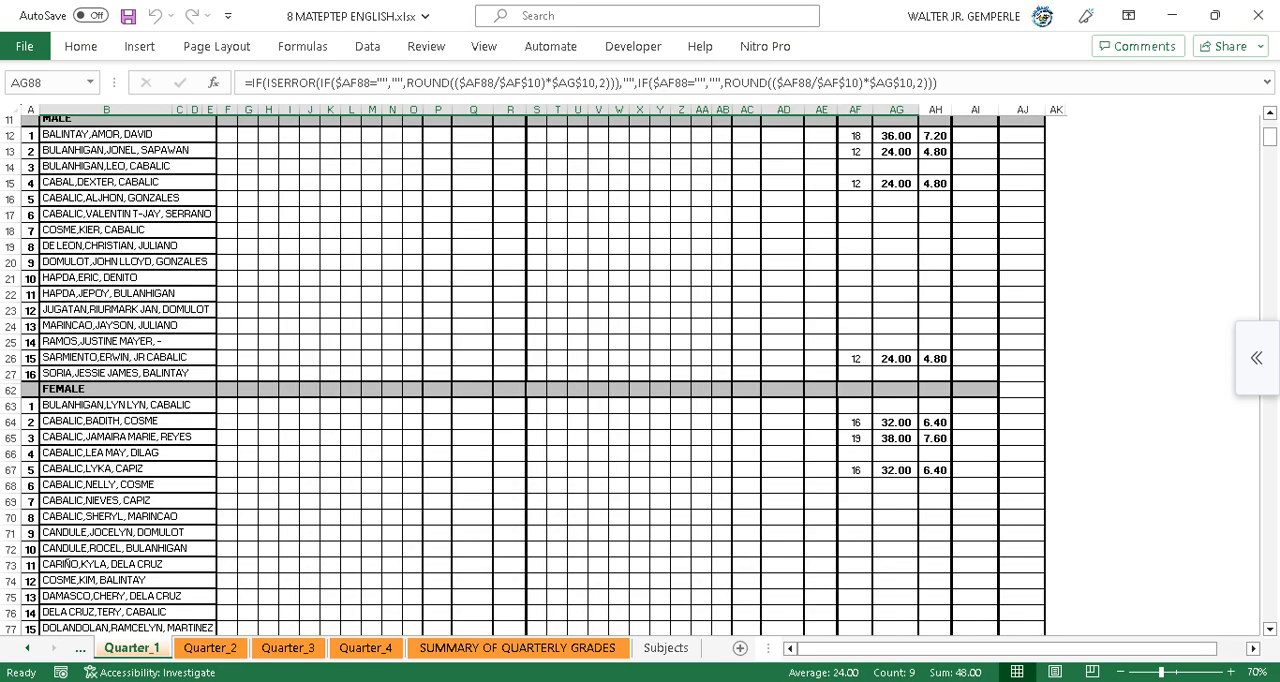
pyautogui.click(1258, 15)
pyautogui.click(414, 456)
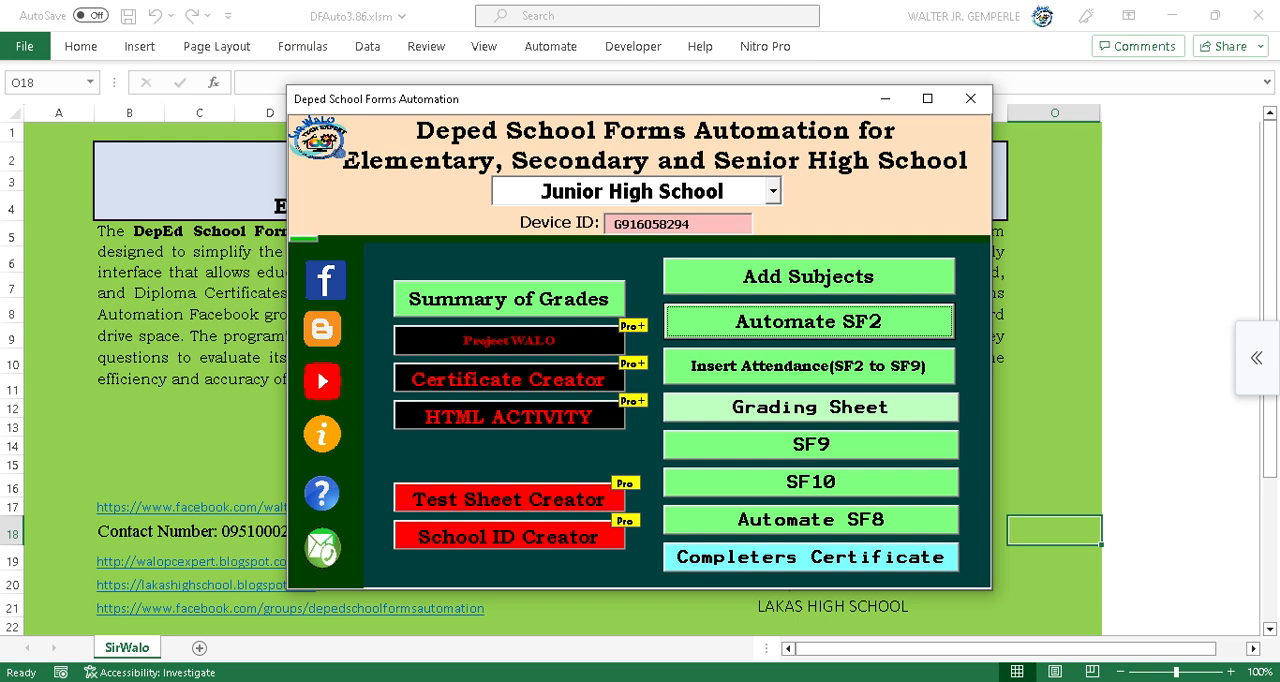
# Reopen the Test Sheet Creator and choose ENGLISH as the subject and 1st as the quarter.
pyautogui.click(509, 499)
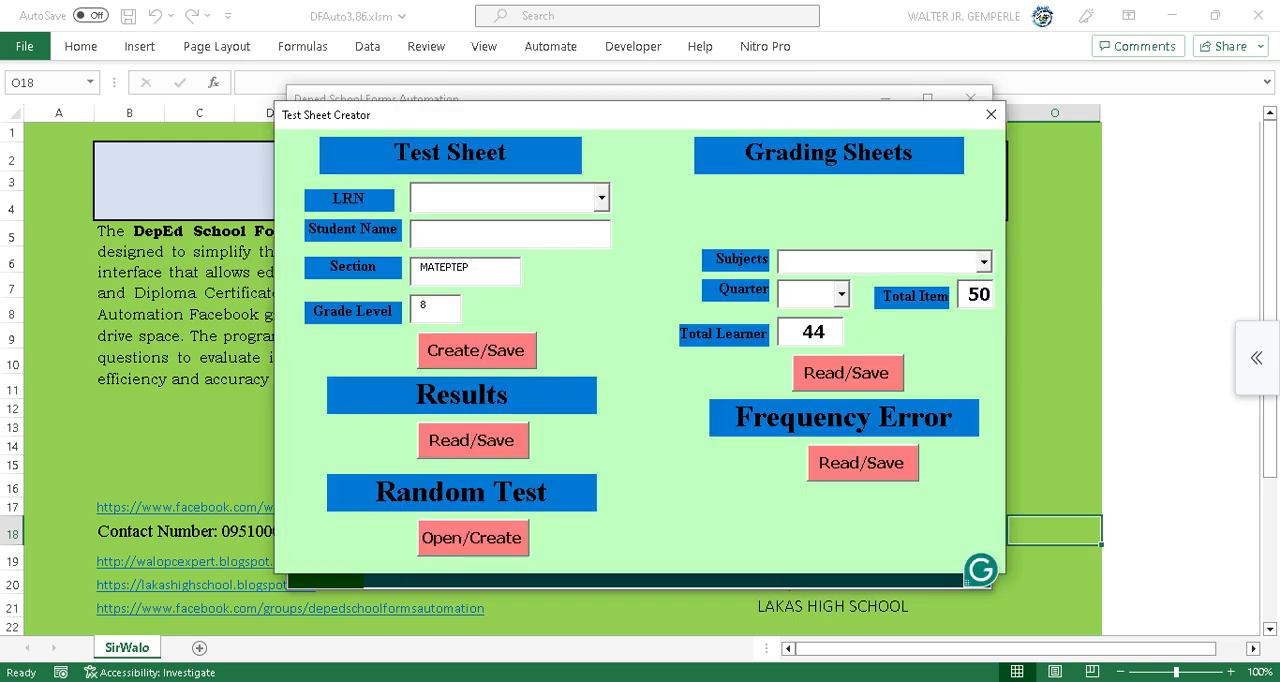
pyautogui.click(984, 261)
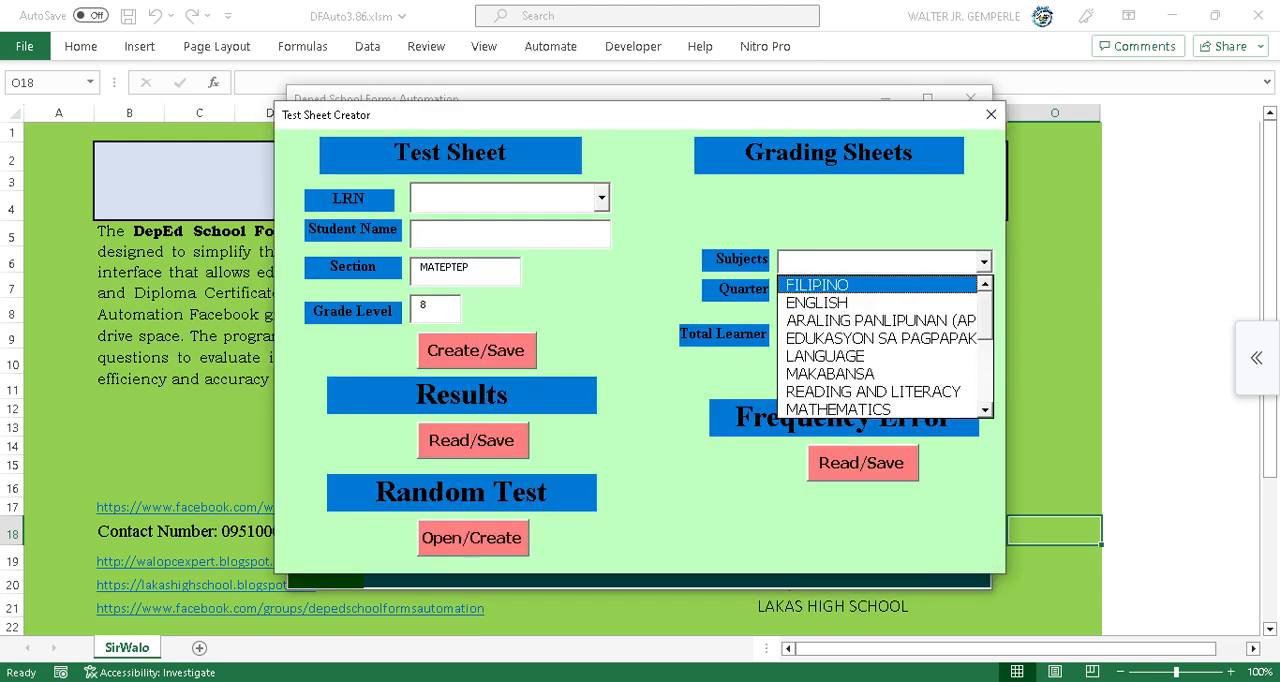
pyautogui.click(817, 285)
pyautogui.click(984, 261)
pyautogui.click(817, 302)
pyautogui.click(841, 293)
pyautogui.click(800, 316)
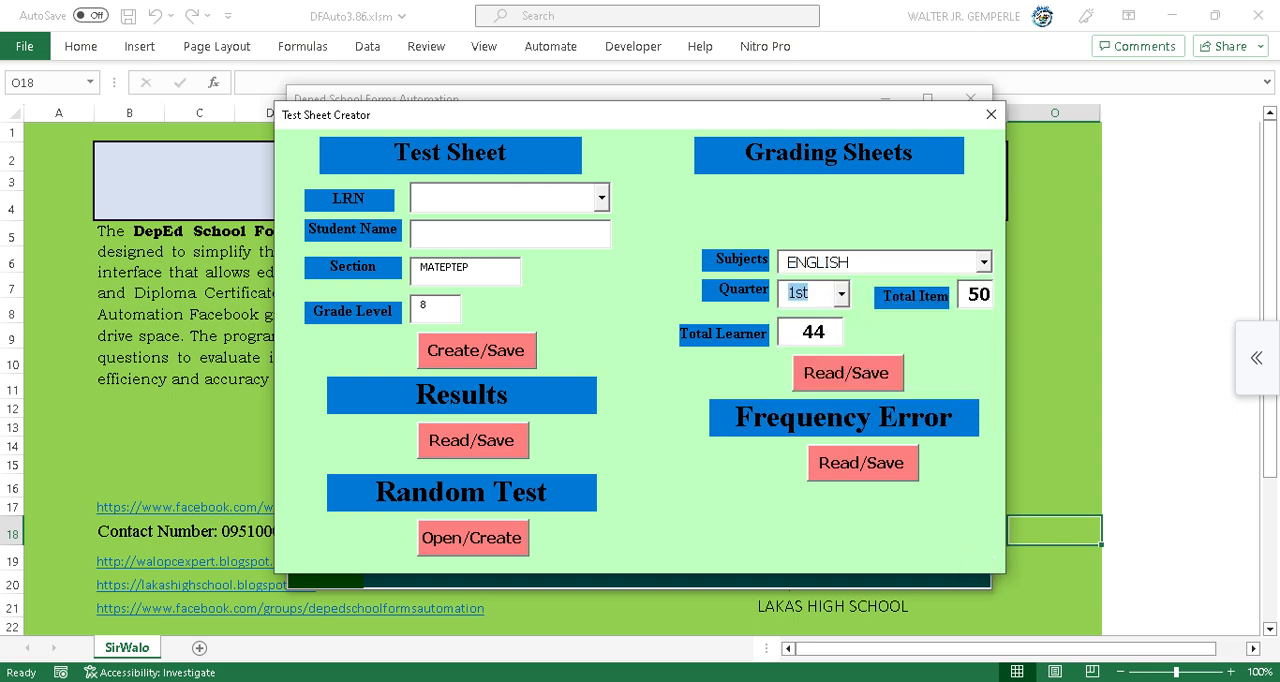
# Run Frequency Error Read/Save using MATEPTEP 8 Test Sheet Results.xlsx and the English 8 Mateptep.xlsm analysis file, then close the creator.
pyautogui.click(863, 466)
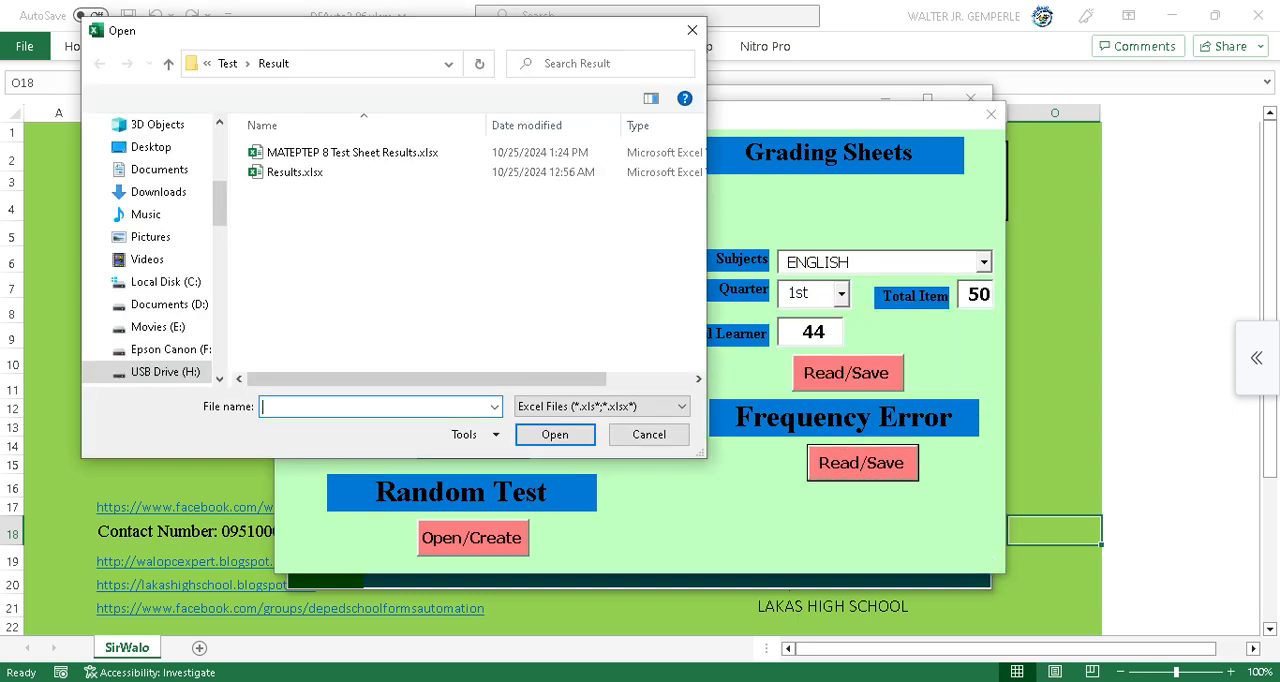
pyautogui.click(352, 153)
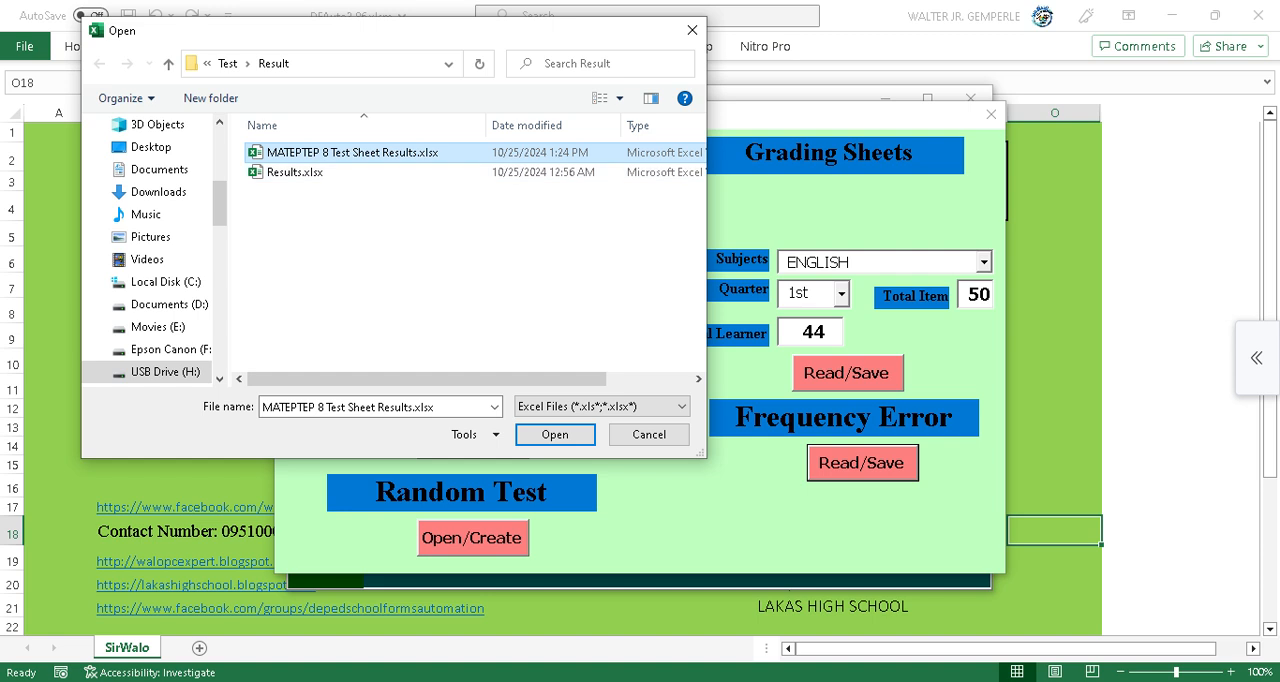
pyautogui.click(555, 434)
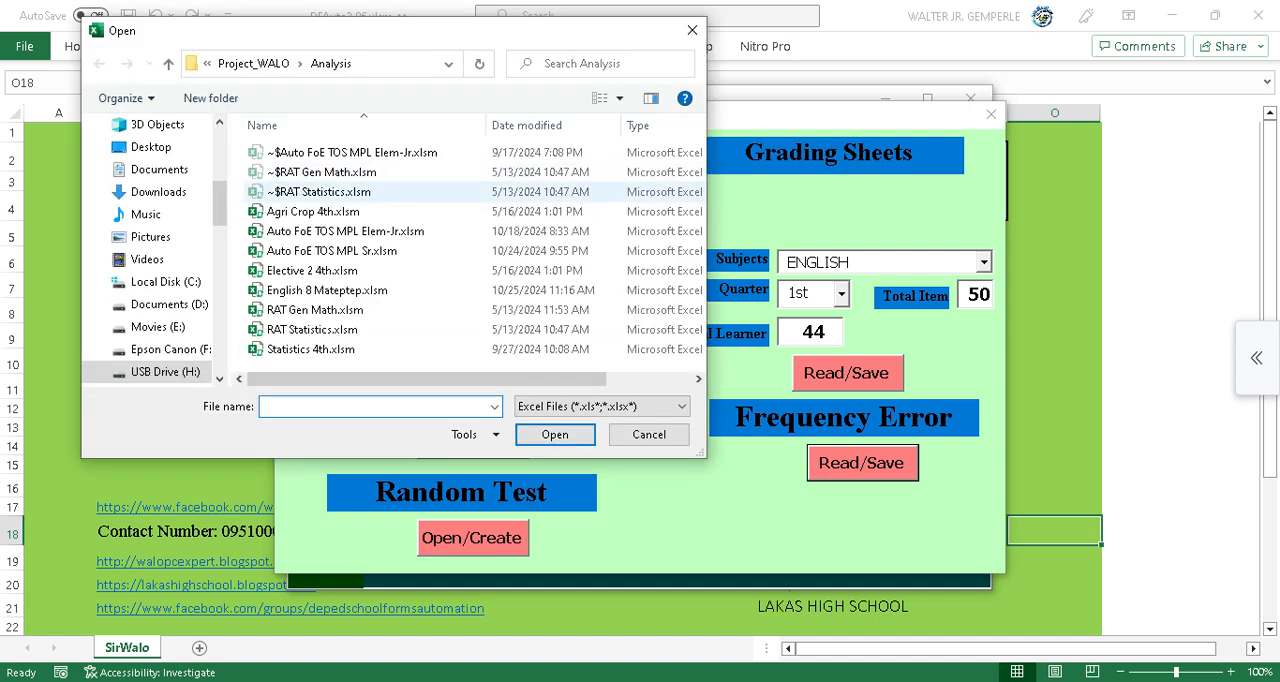
pyautogui.hscroll(1, 466, 329)
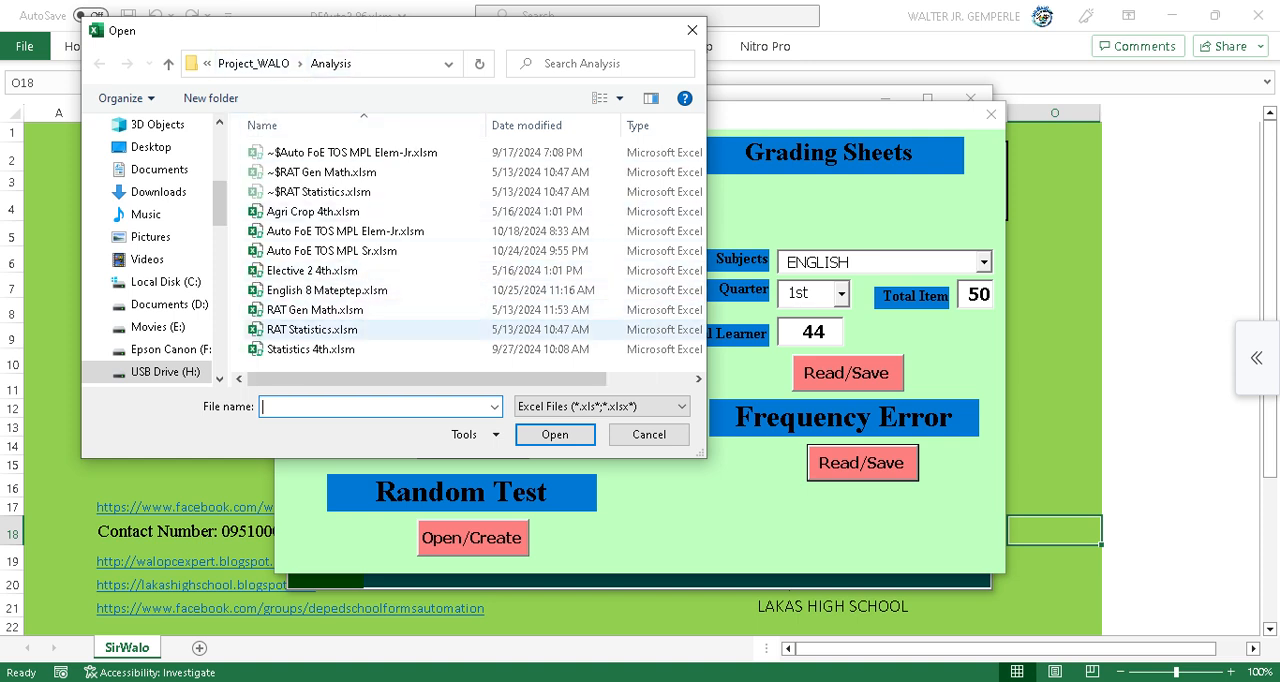
pyautogui.click(327, 290)
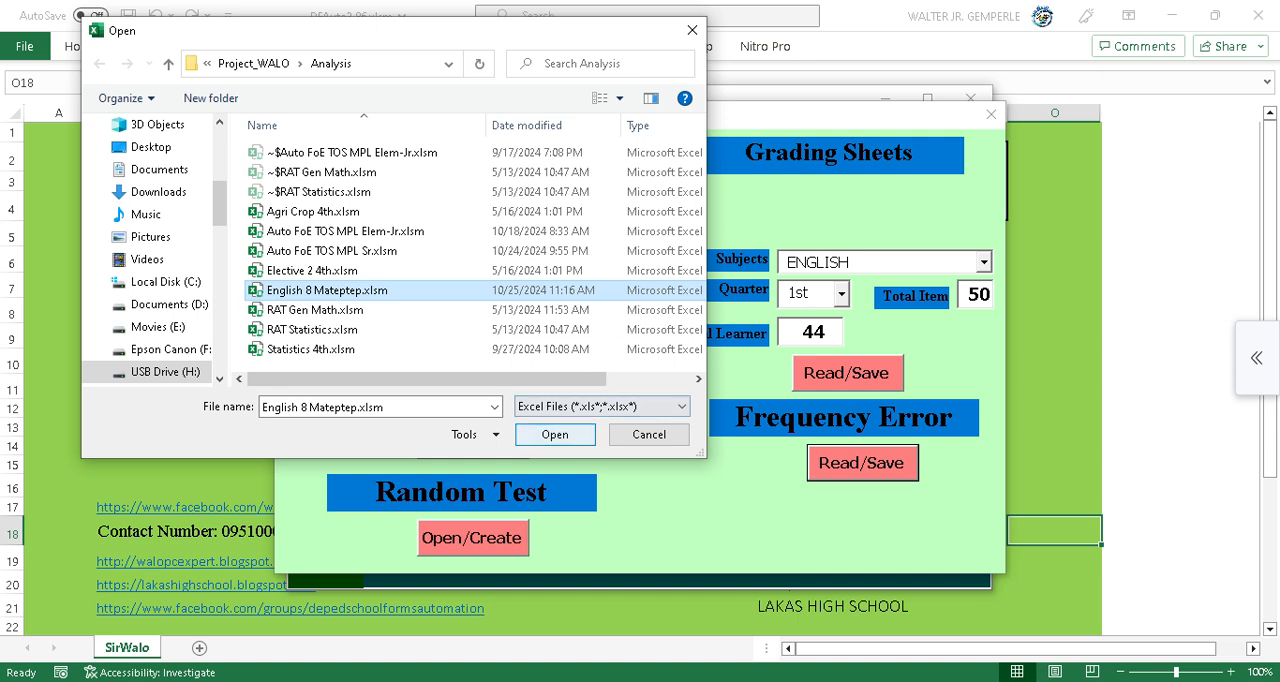
pyautogui.click(555, 435)
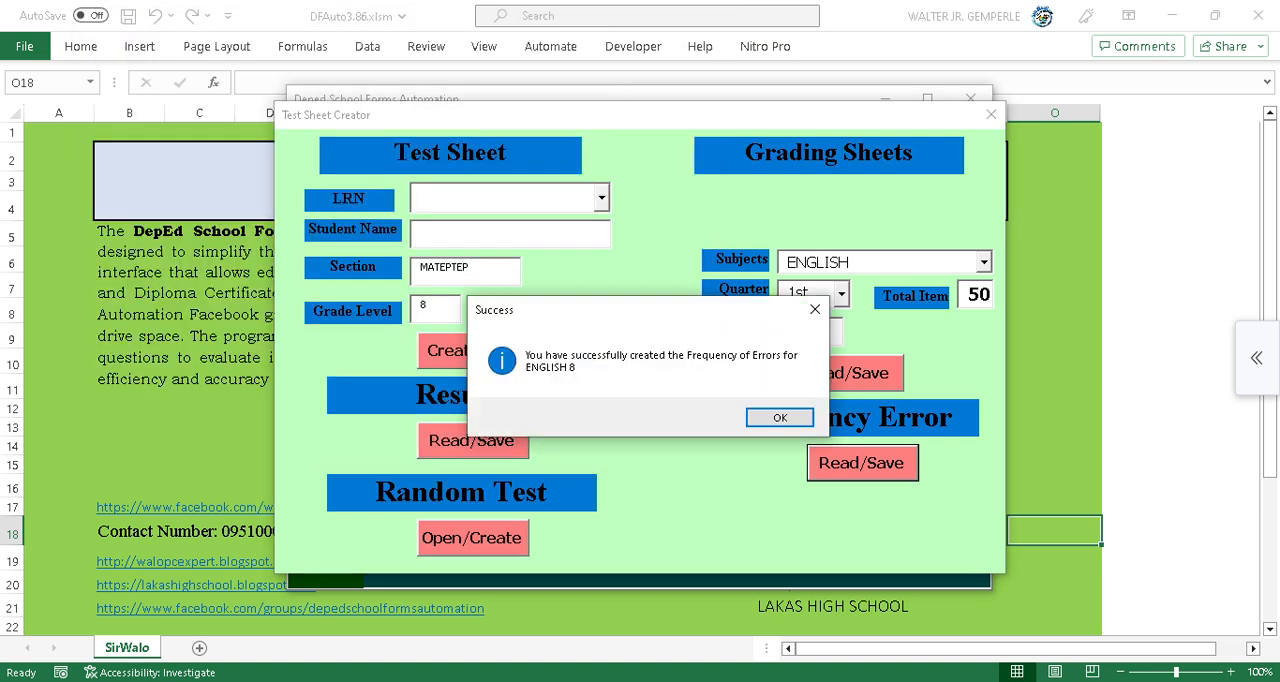
pyautogui.click(780, 417)
pyautogui.click(986, 111)
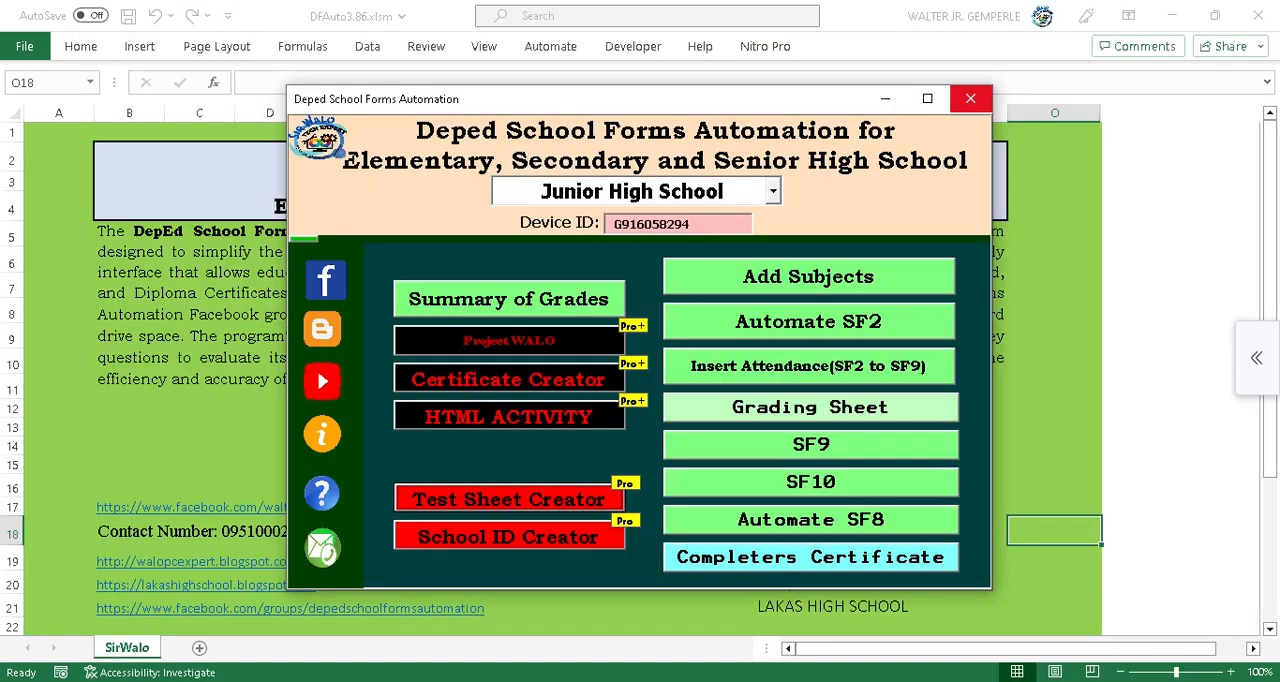
# Close the automation menu and switch to the English 8 Mateptep.xlsm analysis workbook.
pyautogui.click(970, 98)
pyautogui.moveTo(431, 680)
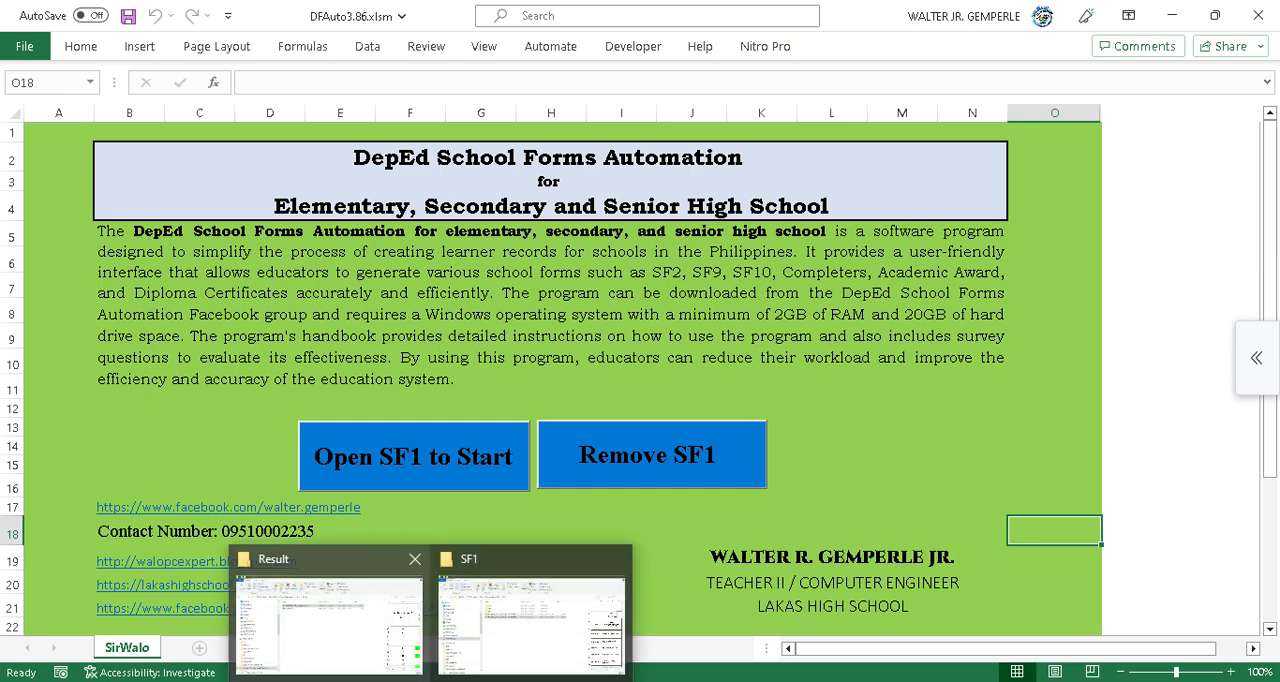
pyautogui.click(328, 620)
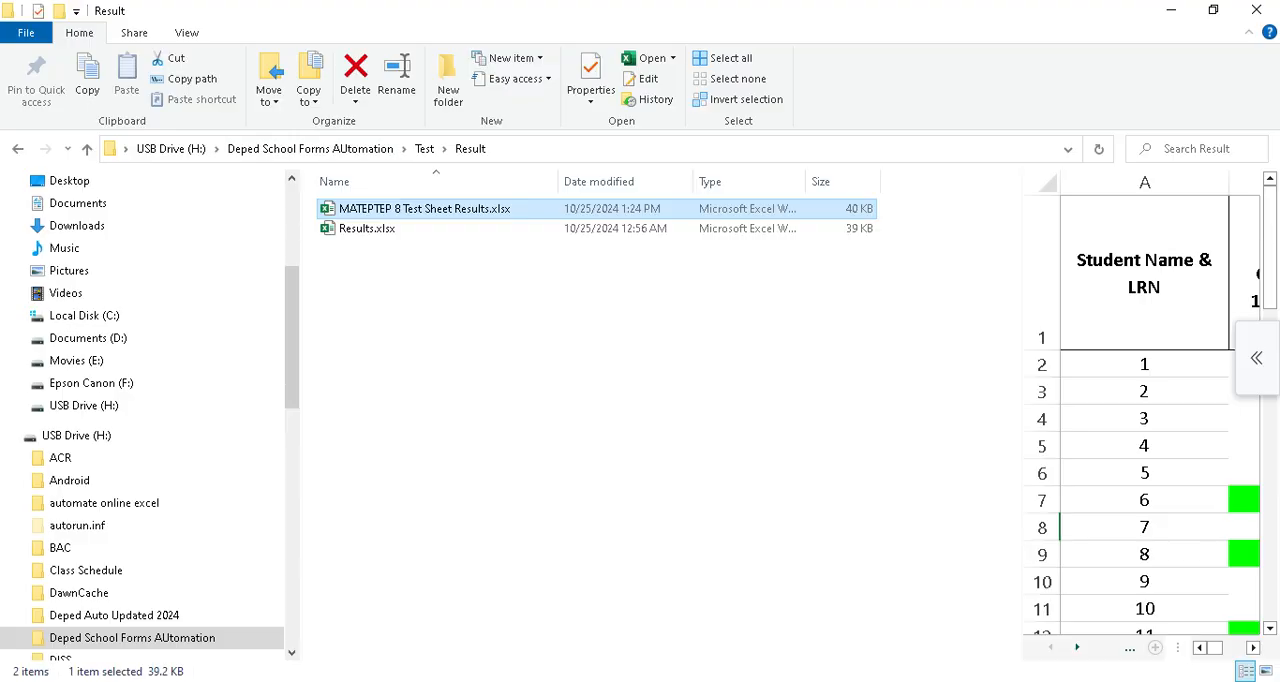
pyautogui.click(310, 149)
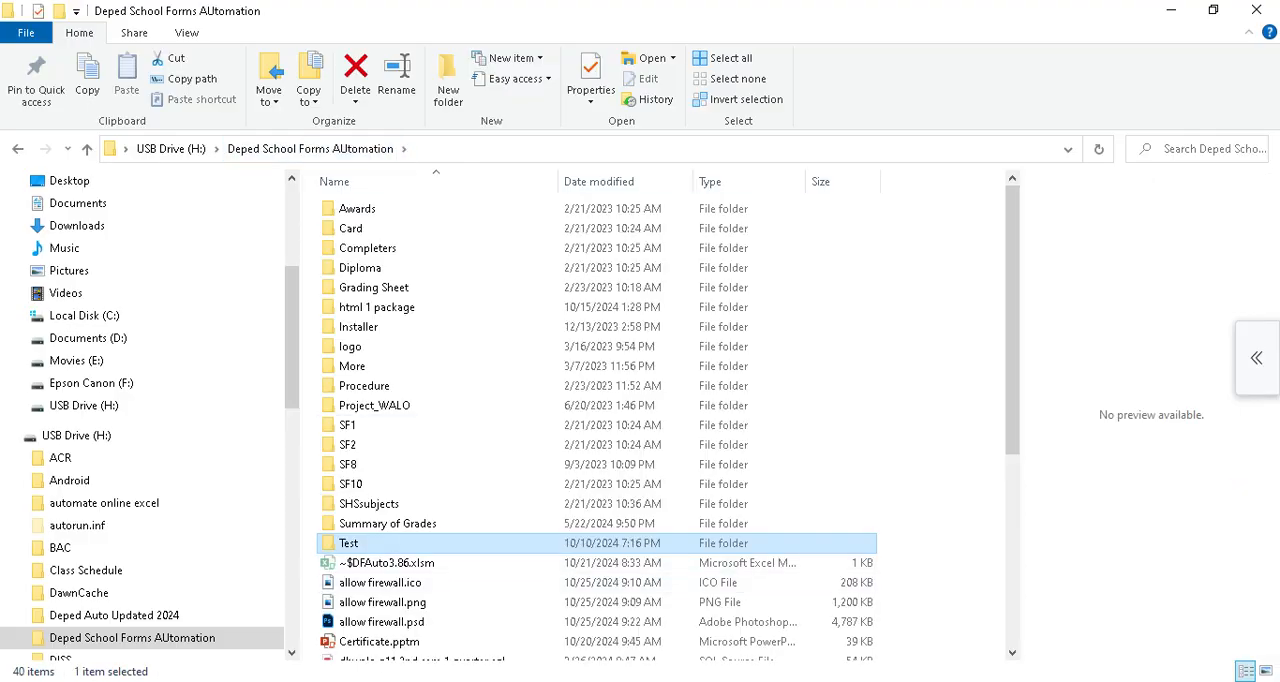
pyautogui.doubleClick(348, 543)
pyautogui.moveTo(775, 678)
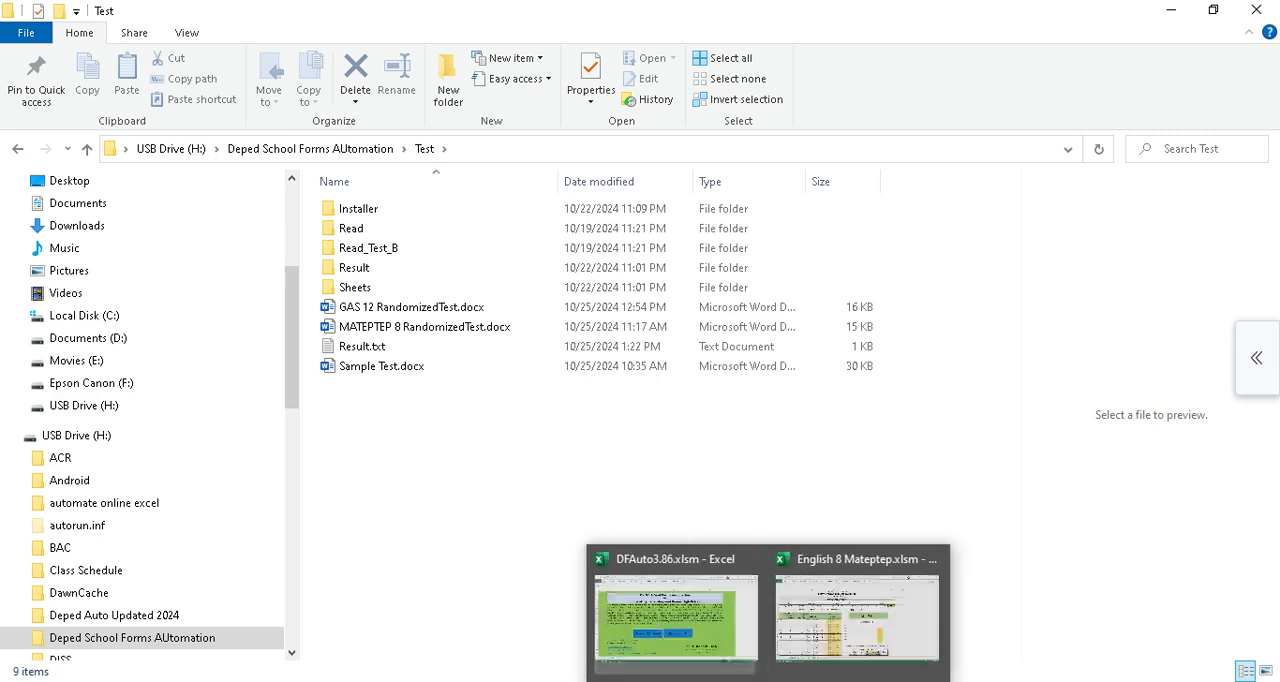
pyautogui.click(862, 610)
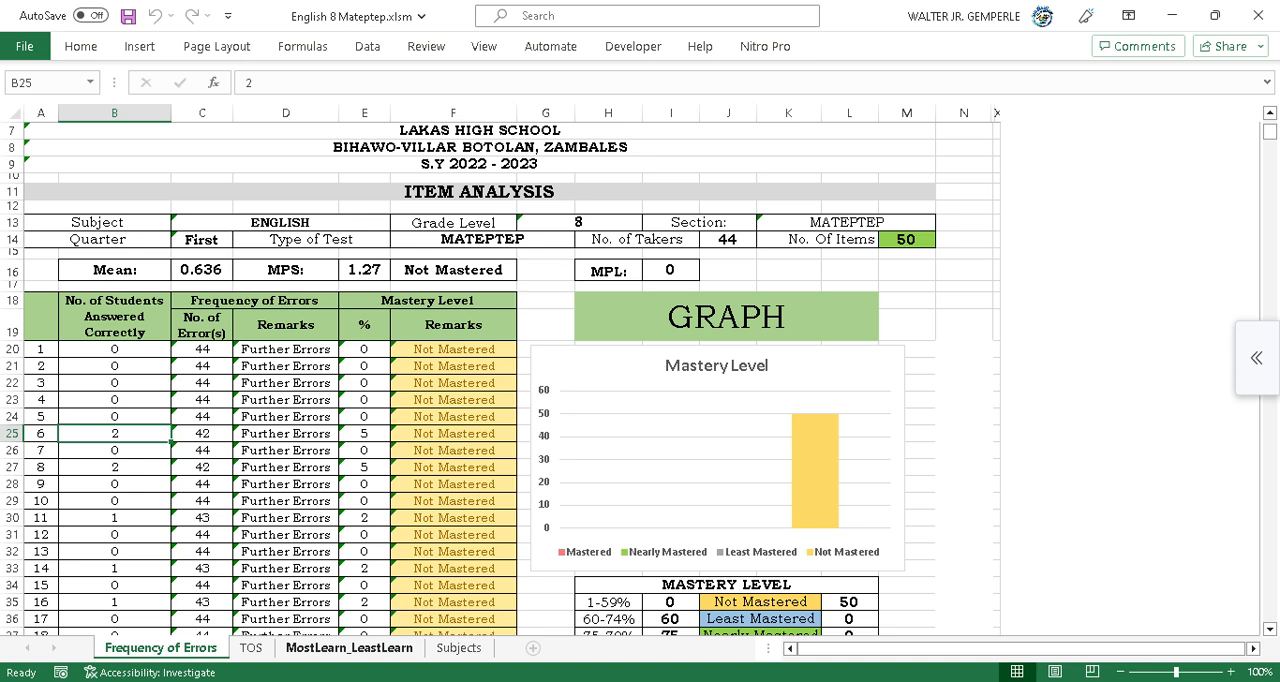
# Review the Frequency of Errors and TOS sheets of the analysis workbook.
pyautogui.click(251, 648)
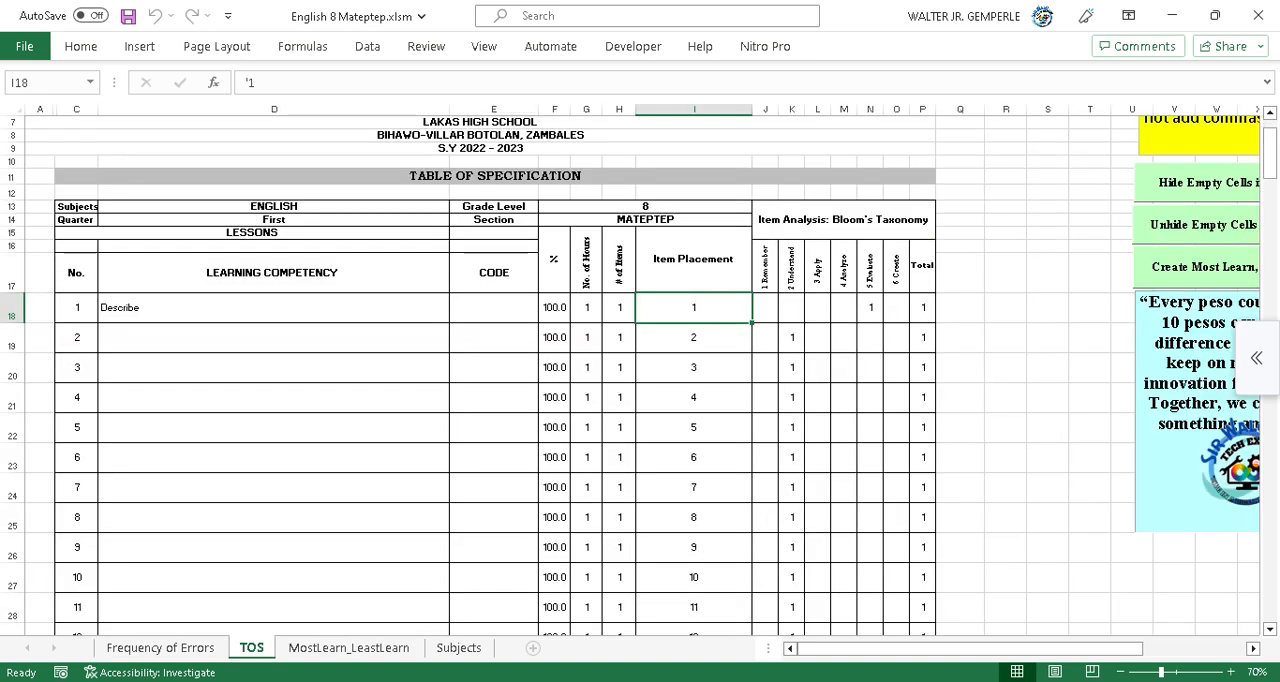
pyautogui.click(160, 648)
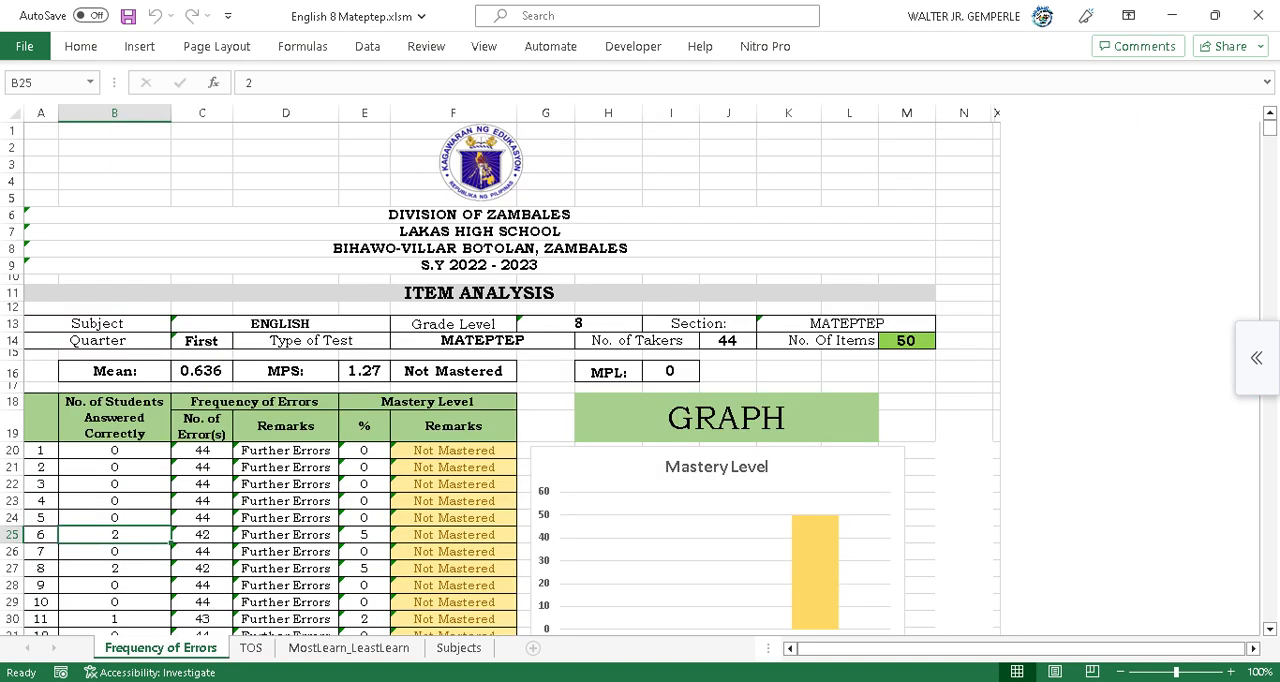
pyautogui.scroll(-2, 500, 380)
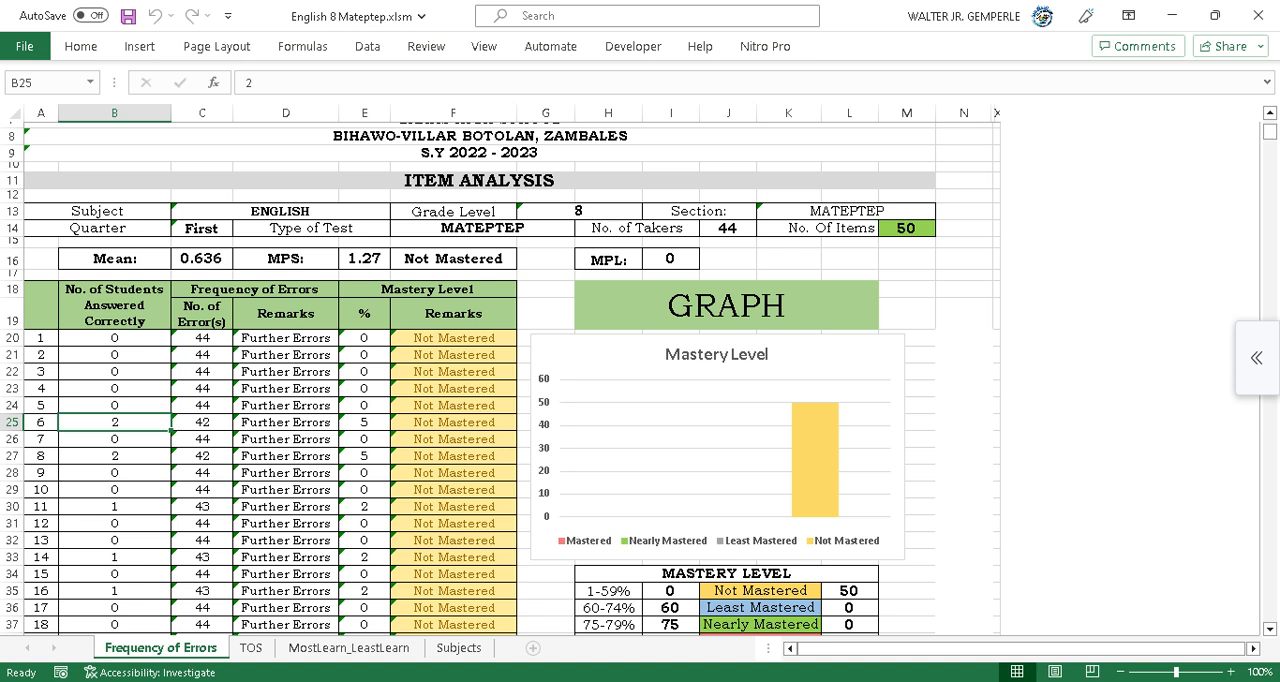
pyautogui.scroll(-4, 500, 380)
pyautogui.scroll(4, 500, 380)
pyautogui.hotkey('ctrl', 'pagedown')
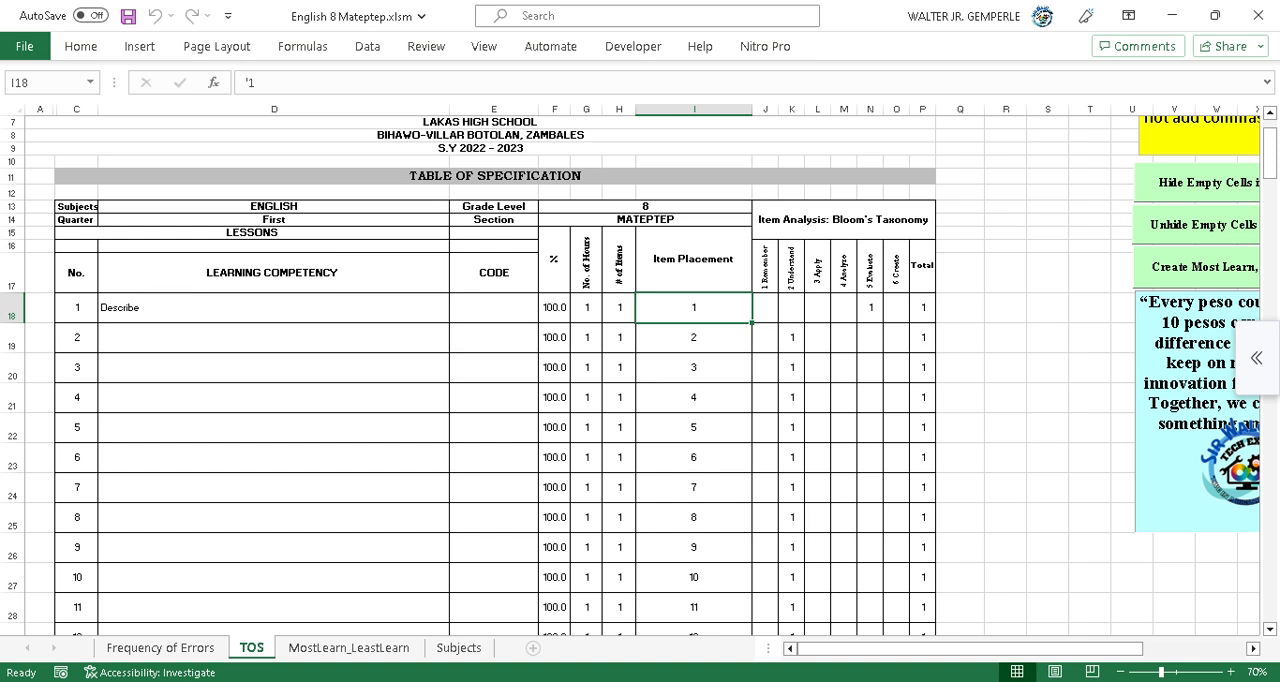
# Copy the 'Describe' learning competency from the first TOS row into the second row.
pyautogui.click(274, 308)
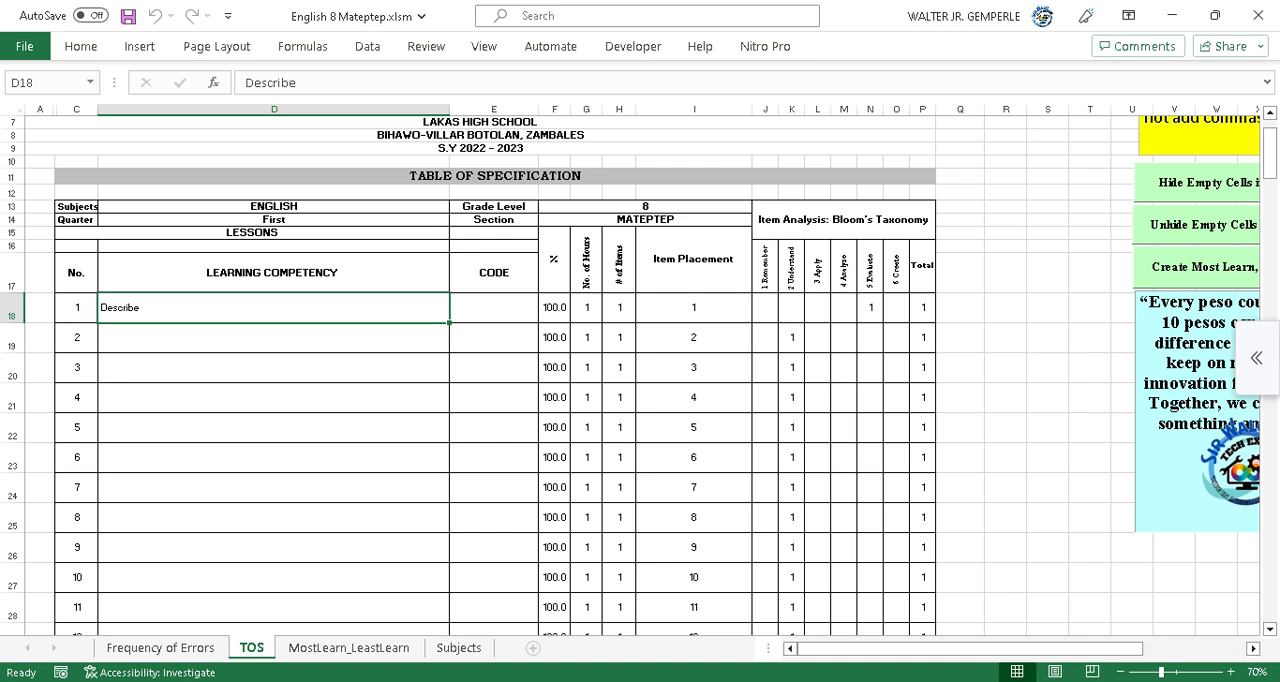
pyautogui.moveTo(986, 649); pyautogui.dragTo(1001, 649)
pyautogui.moveTo(301, 83); pyautogui.dragTo(244, 83)
pyautogui.hotkey('ctrl', 'c')
pyautogui.press('Return')
pyautogui.hotkey('ctrl', 'v')
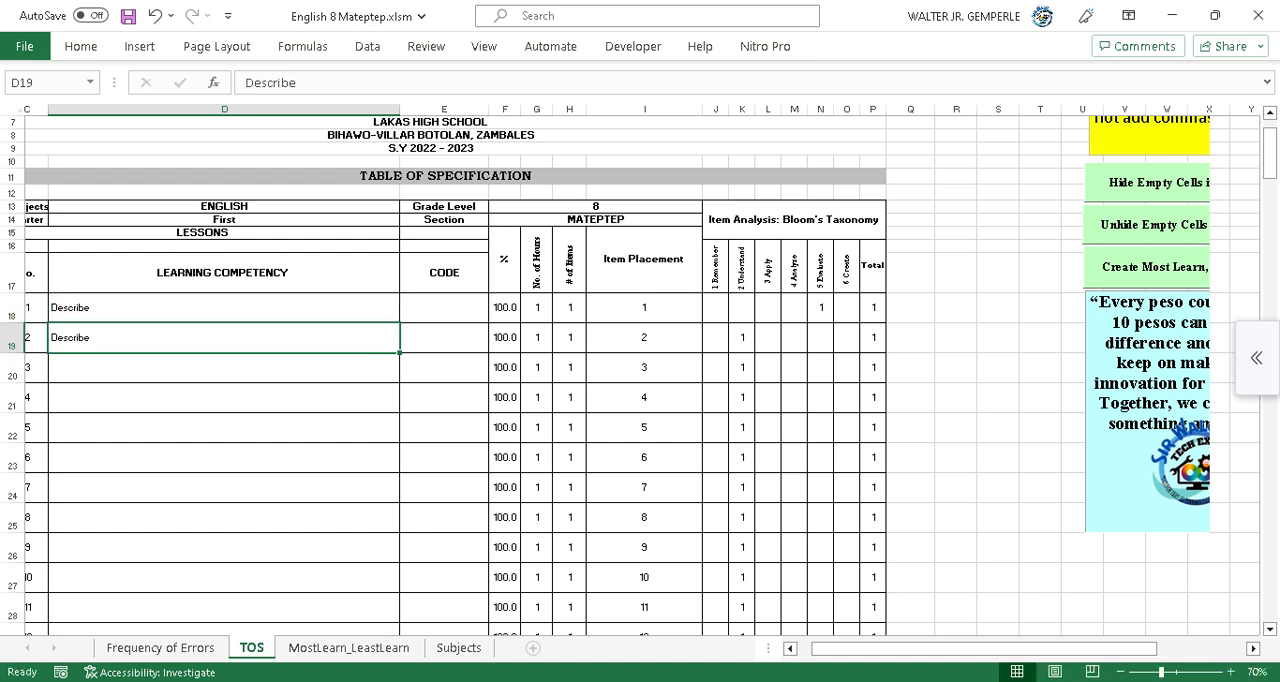
# Run Hide Empty Cells in the Table, entering 0 as the row height.
pyautogui.scroll(2, 640, 370)
pyautogui.click(1150, 260)
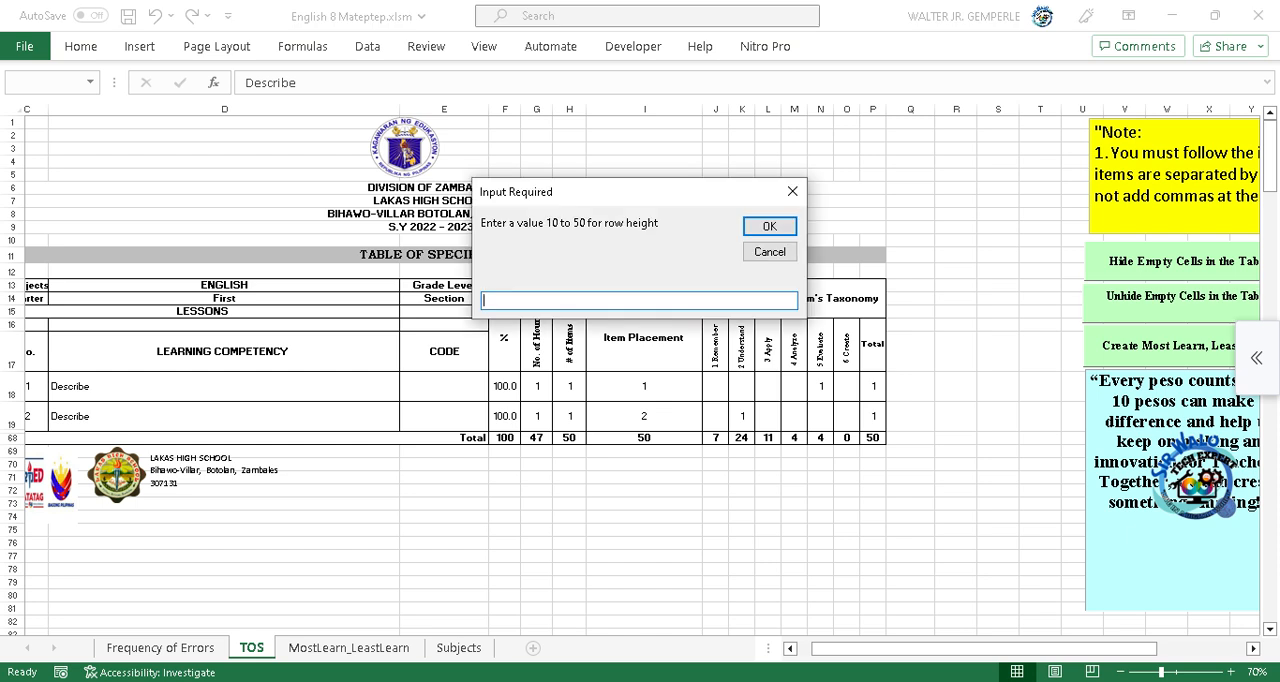
pyautogui.write('0')
pyautogui.press('Return')
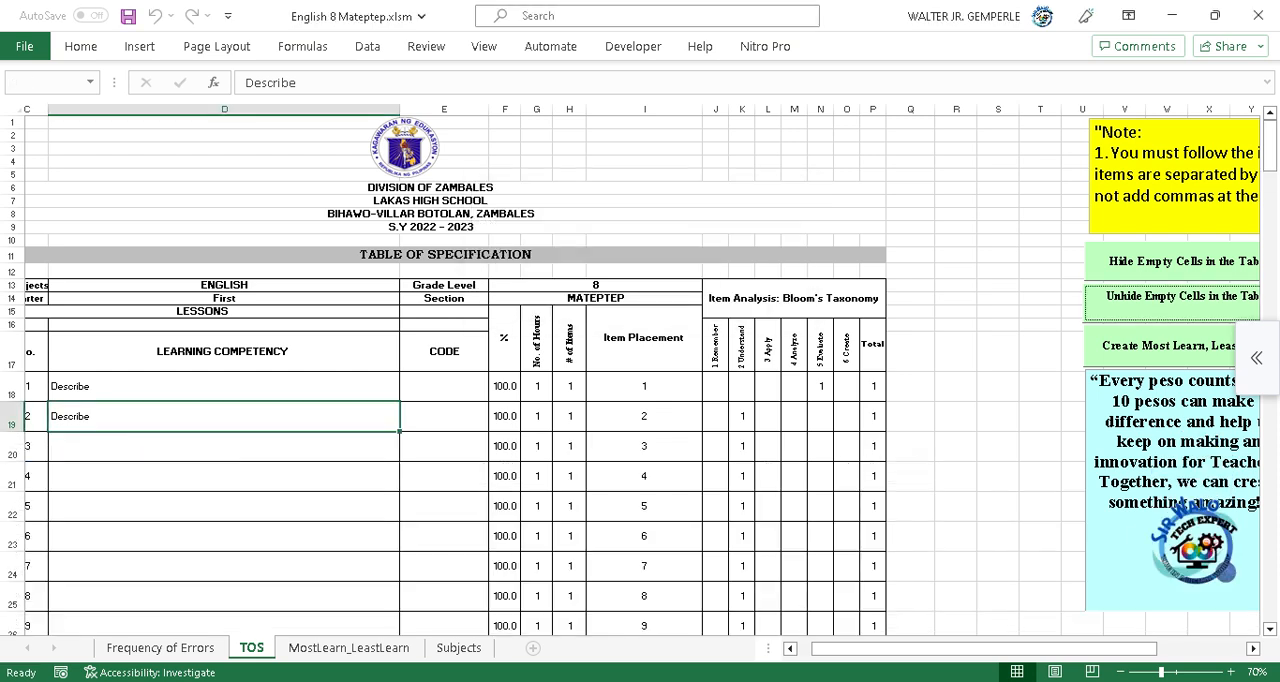
# Run the Find Duplicate No. In The Item Placement check on the TOS table.
pyautogui.scroll(-9, 640, 376)
pyautogui.scroll(-8, 640, 376)
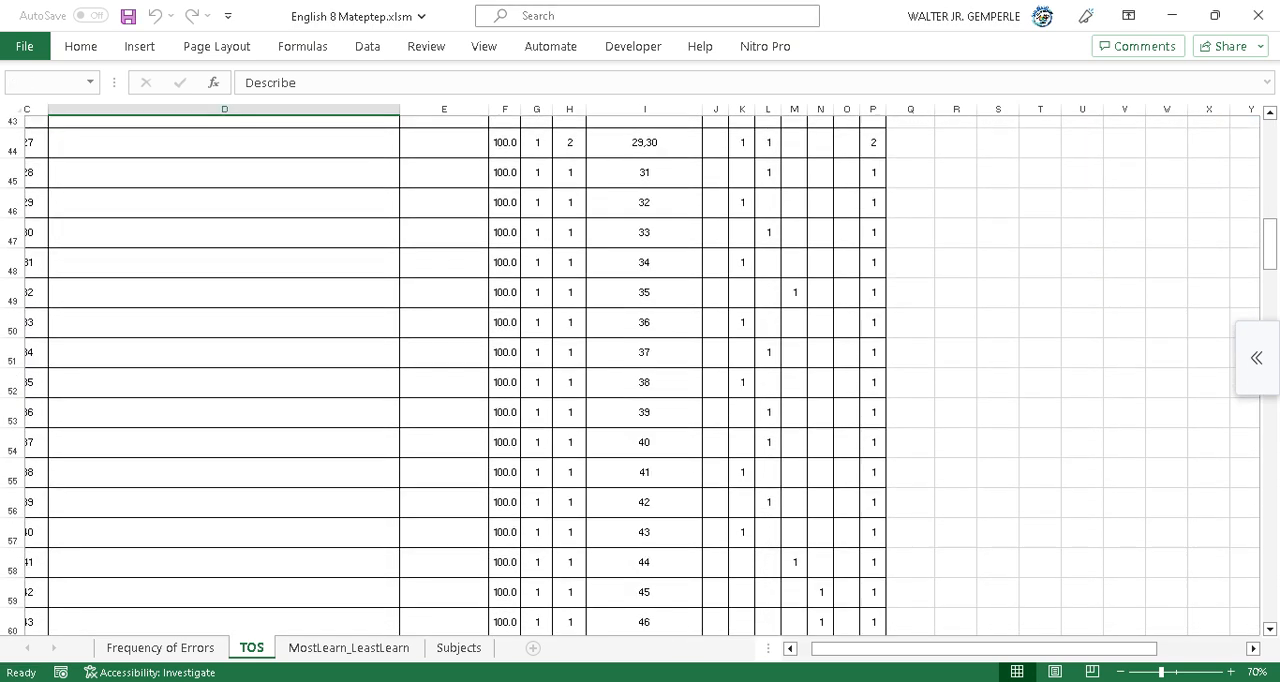
pyautogui.scroll(2, 640, 376)
pyautogui.scroll(10, 640, 376)
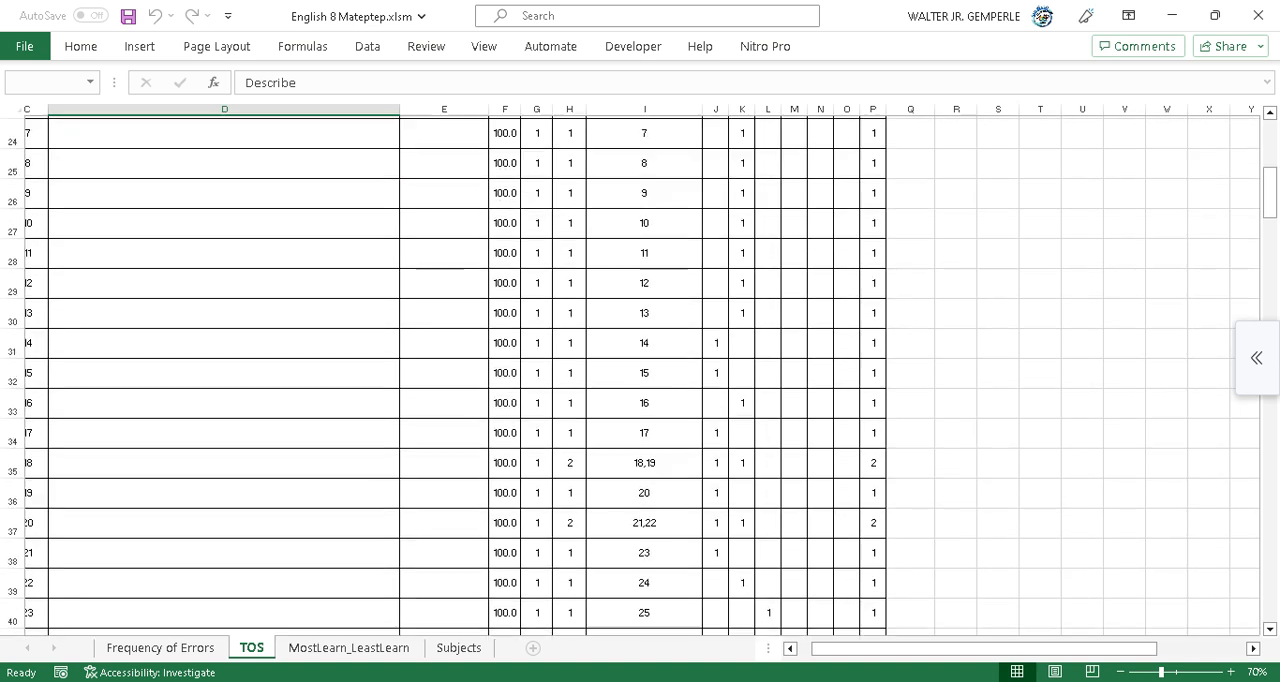
pyautogui.hscroll(3, 640, 376)
pyautogui.scroll(4, 640, 376)
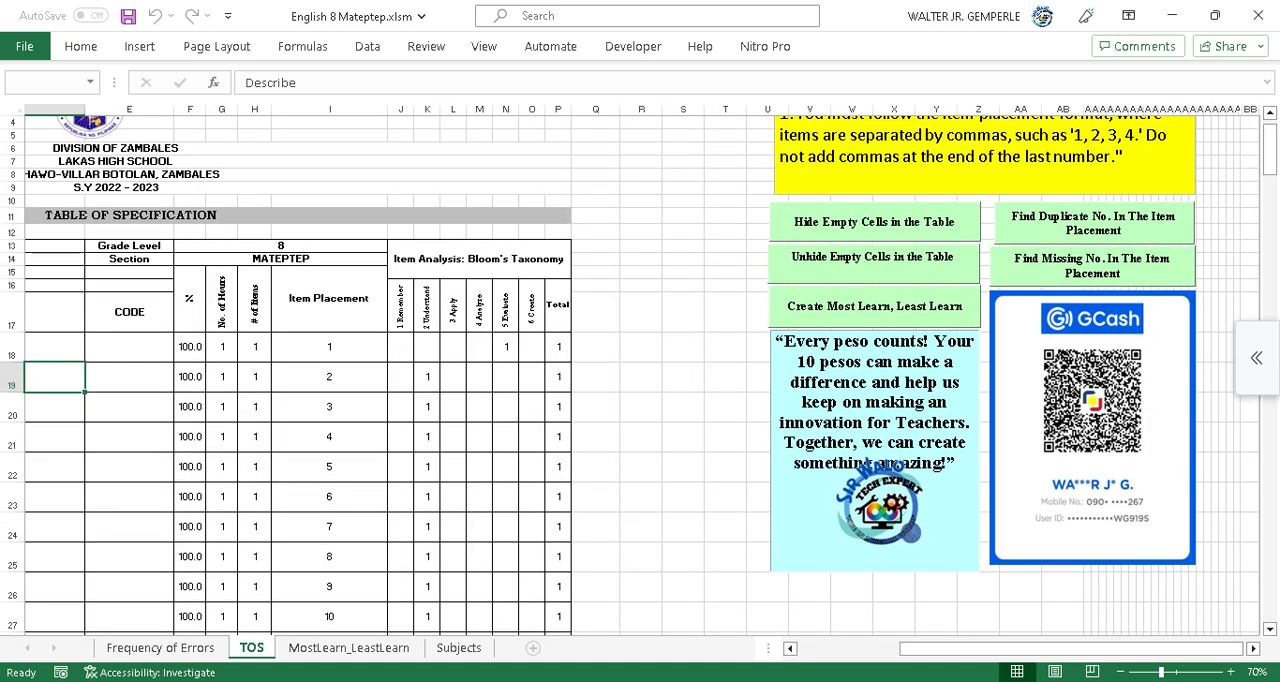
pyautogui.click(1094, 224)
pyautogui.press('Return')
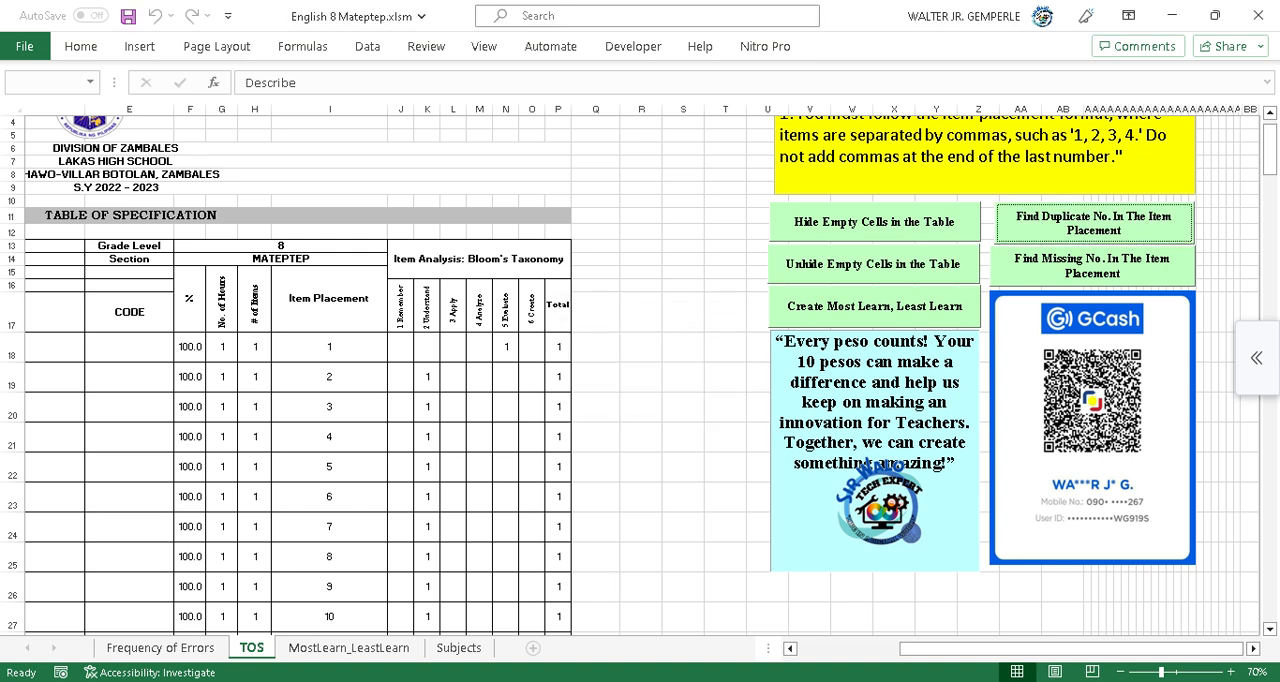
# Set item 1's placement to 1,3 and run the Find Duplicate No. check again.
pyautogui.press('F2')
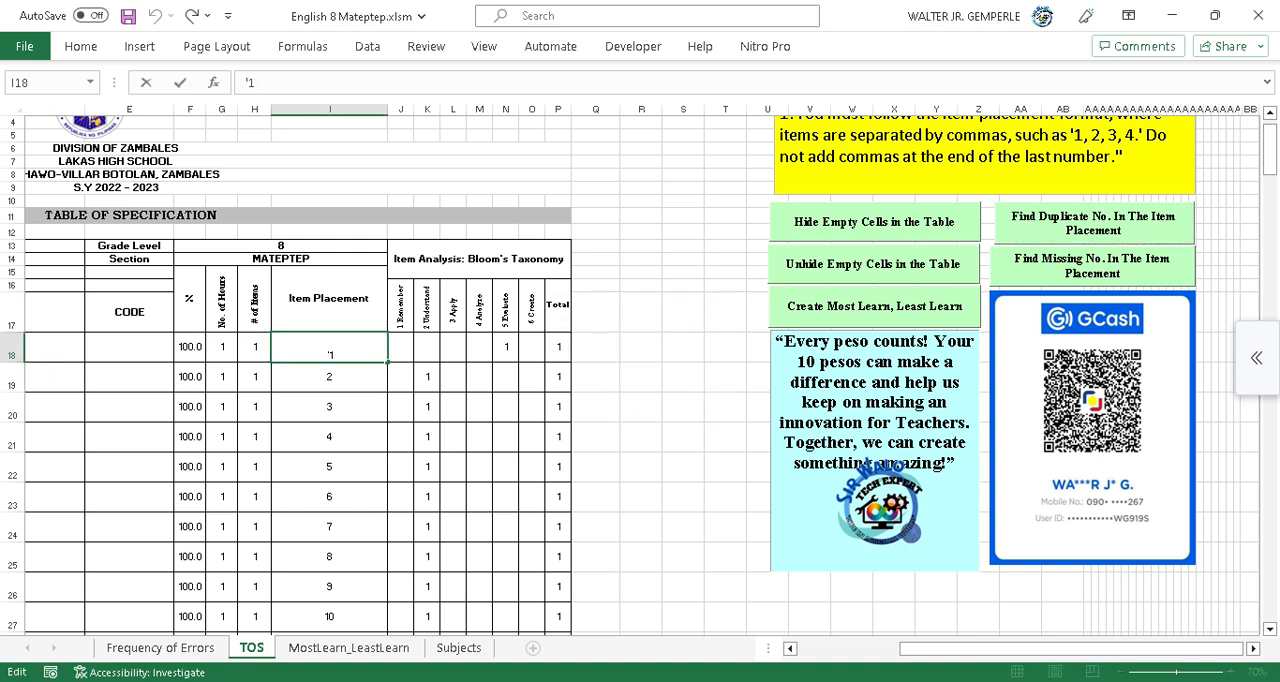
pyautogui.write(',3')
pyautogui.press('Return')
pyautogui.click(1094, 224)
pyautogui.press('Return')
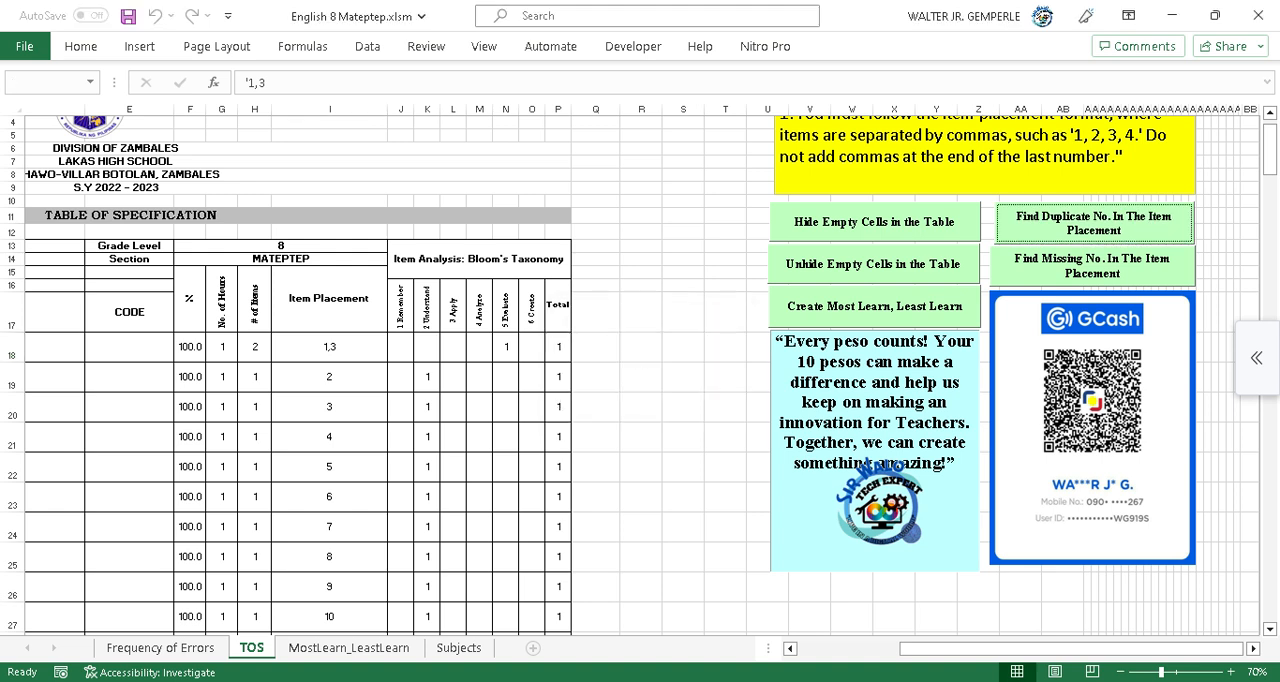
# Restore item 1's placement to 1 and run the Find Missing No. In The Item Placement check.
pyautogui.press('F2')
pyautogui.press('BackSpace')
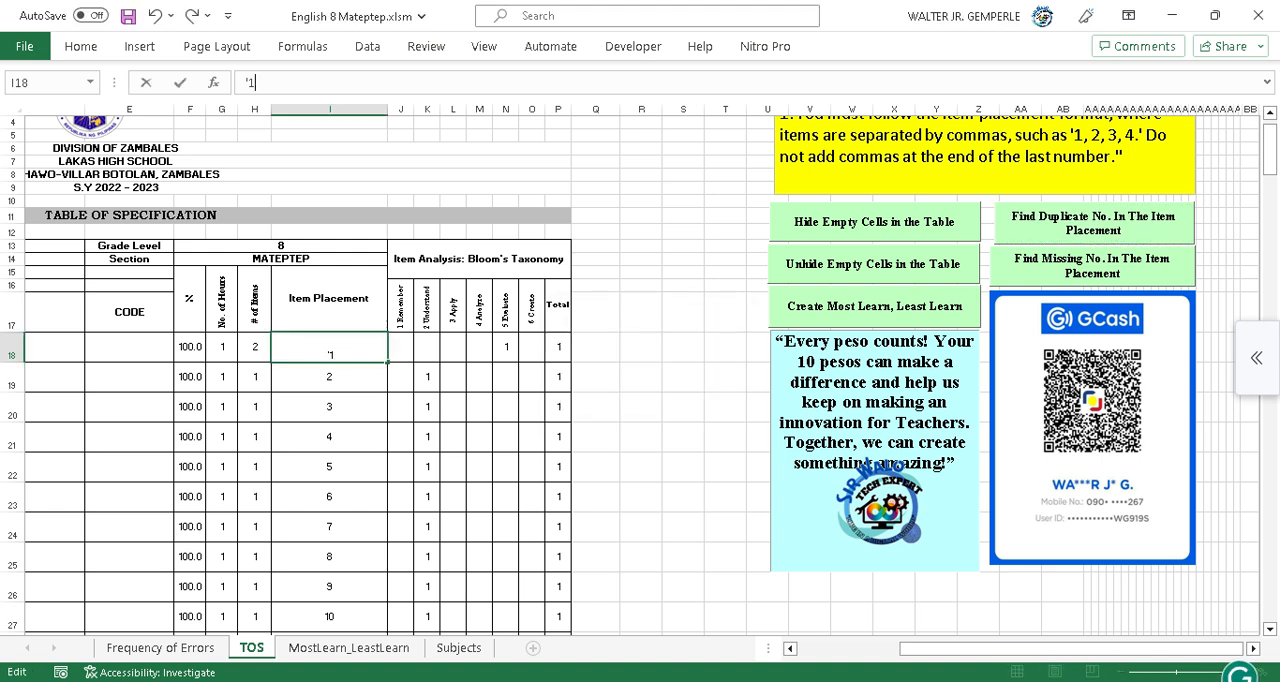
pyautogui.press('Return')
pyautogui.click(1092, 266)
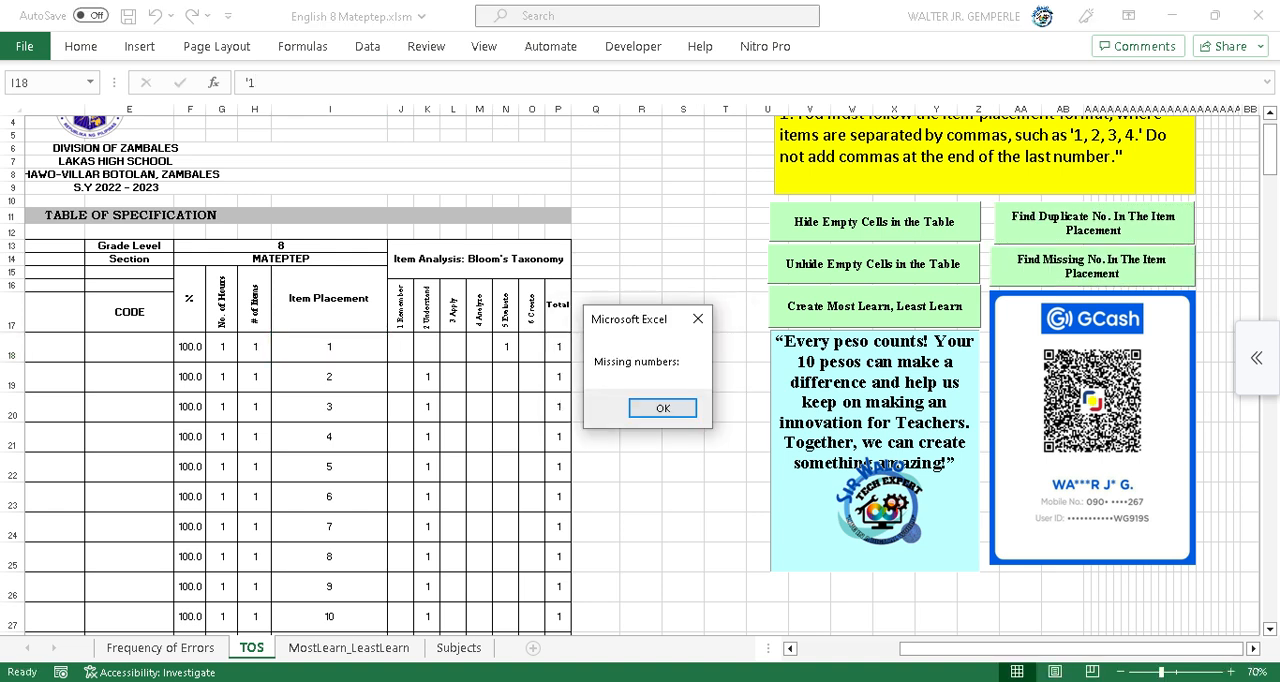
pyautogui.press('Return')
# Clear item 1's placement, run the Find Missing No. check, and re-enter 1 as its placement.
pyautogui.scroll(-8, 640, 376)
pyautogui.scroll(-2, 640, 376)
pyautogui.scroll(11, 640, 376)
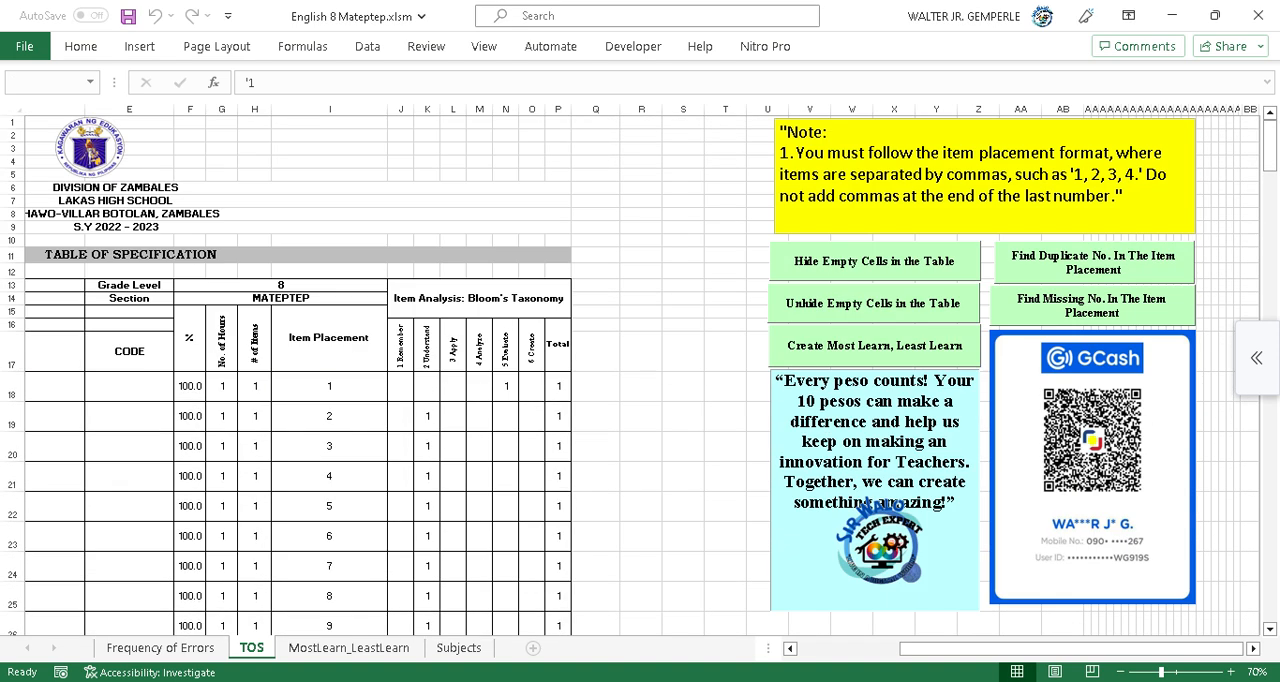
pyautogui.click(329, 387)
pyautogui.press('Delete')
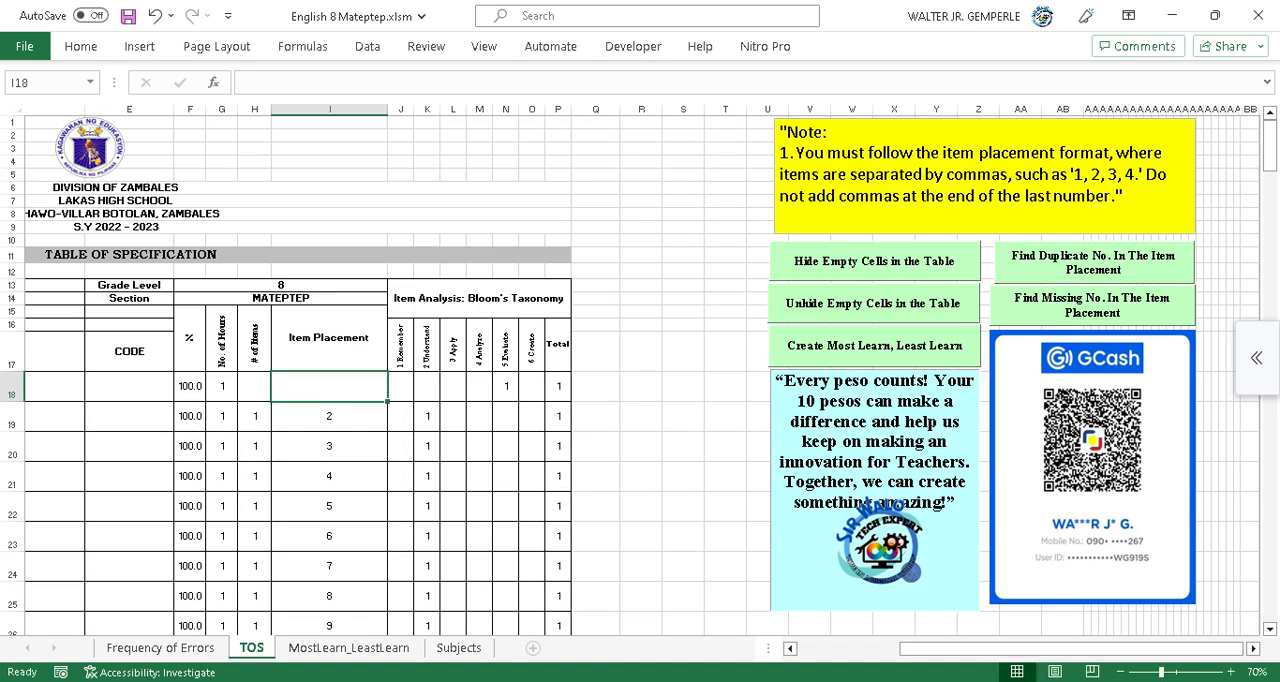
pyautogui.click(1092, 305)
pyautogui.press('Return')
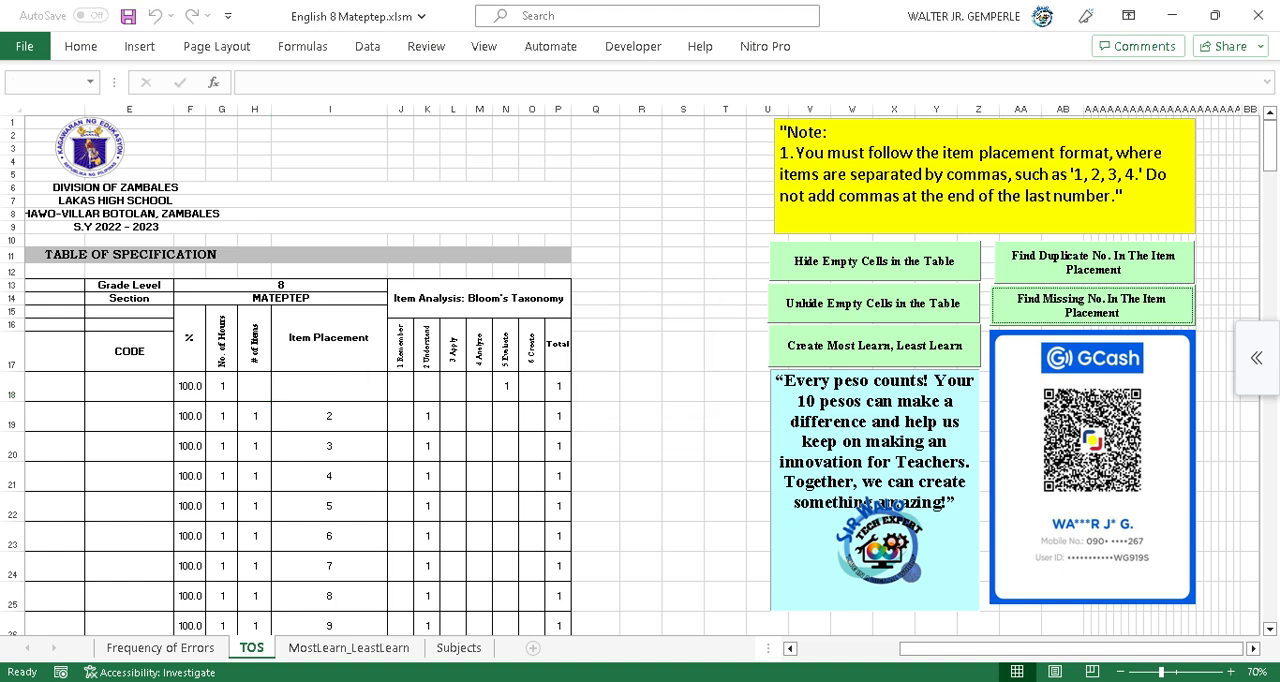
pyautogui.write('1')
pyautogui.hotkey('ctrl', 'Return')
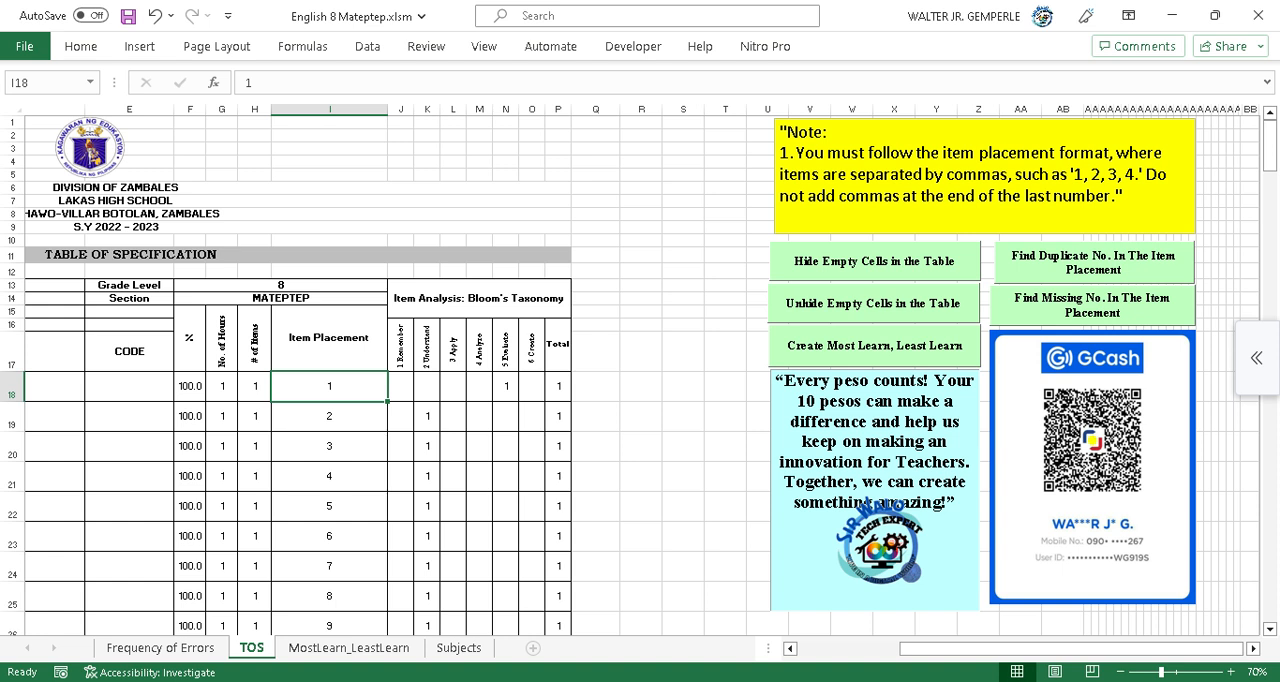
# Compare the Frequency of Errors sheet with item 6's answer row in MATEPTEP 8 Test Sheet Results.xlsx, and view the MostLearn_LeastLearn sheet.
pyautogui.click(160, 648)
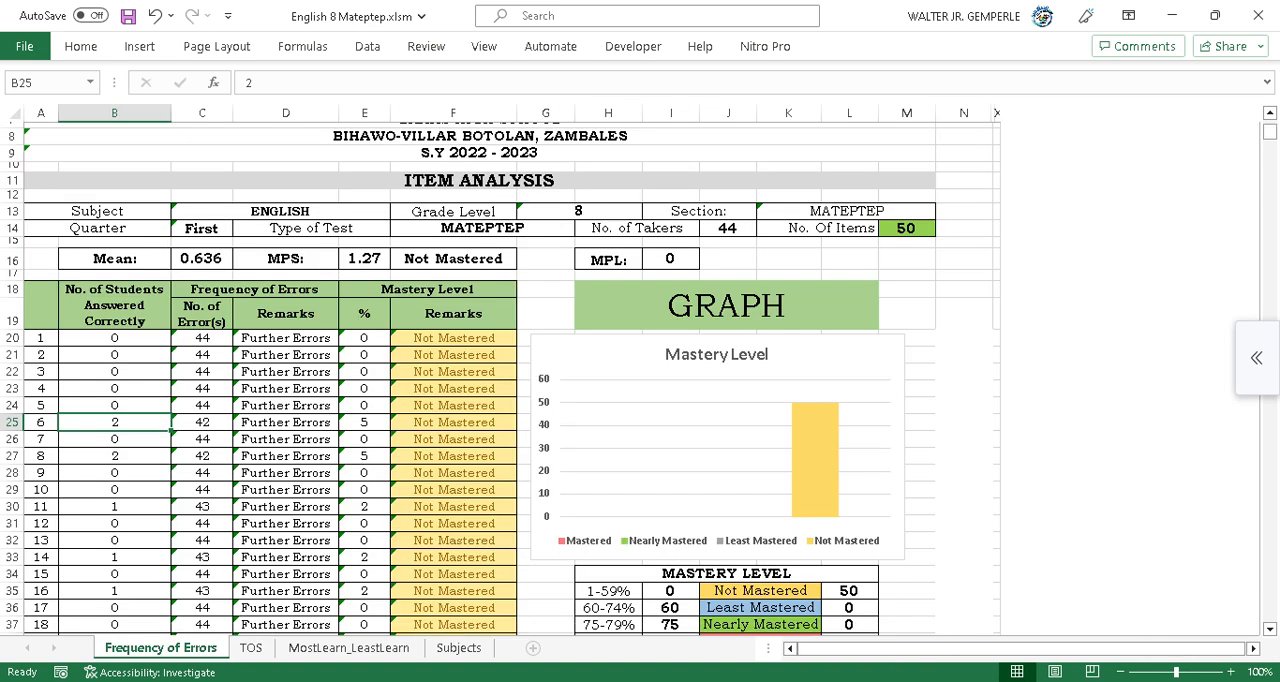
pyautogui.scroll(-9, 500, 380)
pyautogui.scroll(9, 500, 380)
pyautogui.moveTo(432, 680)
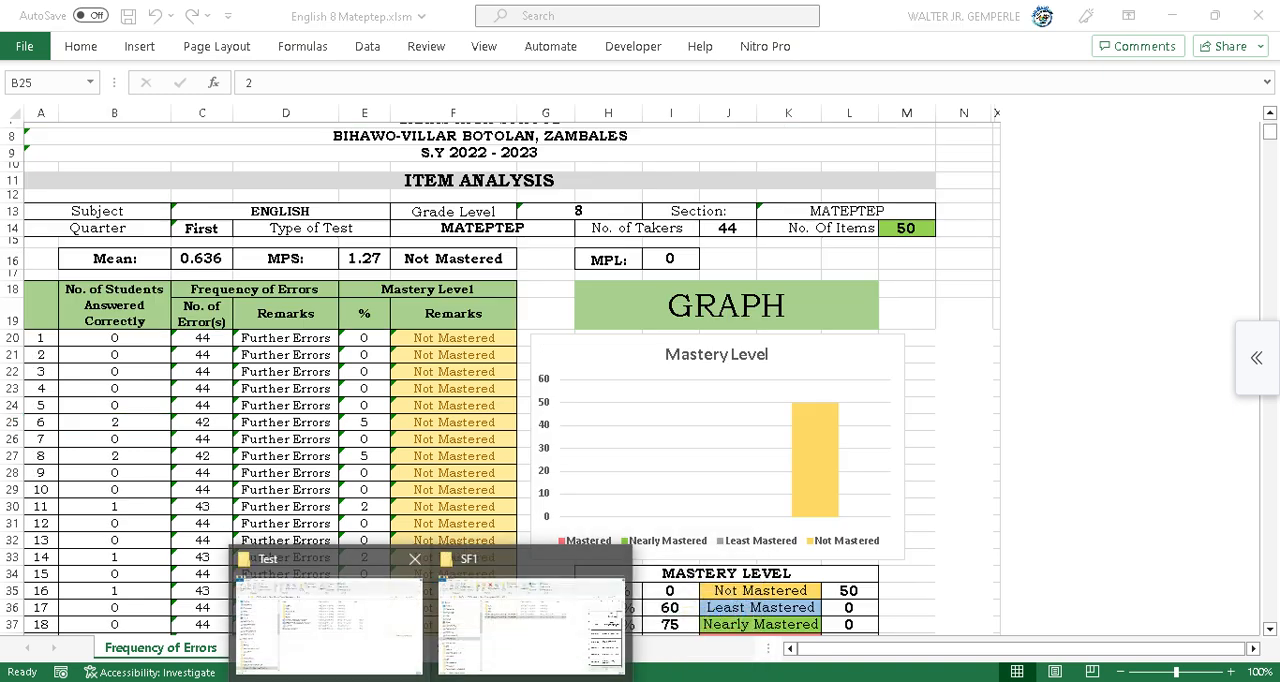
pyautogui.click(532, 606)
pyautogui.doubleClick(356, 268)
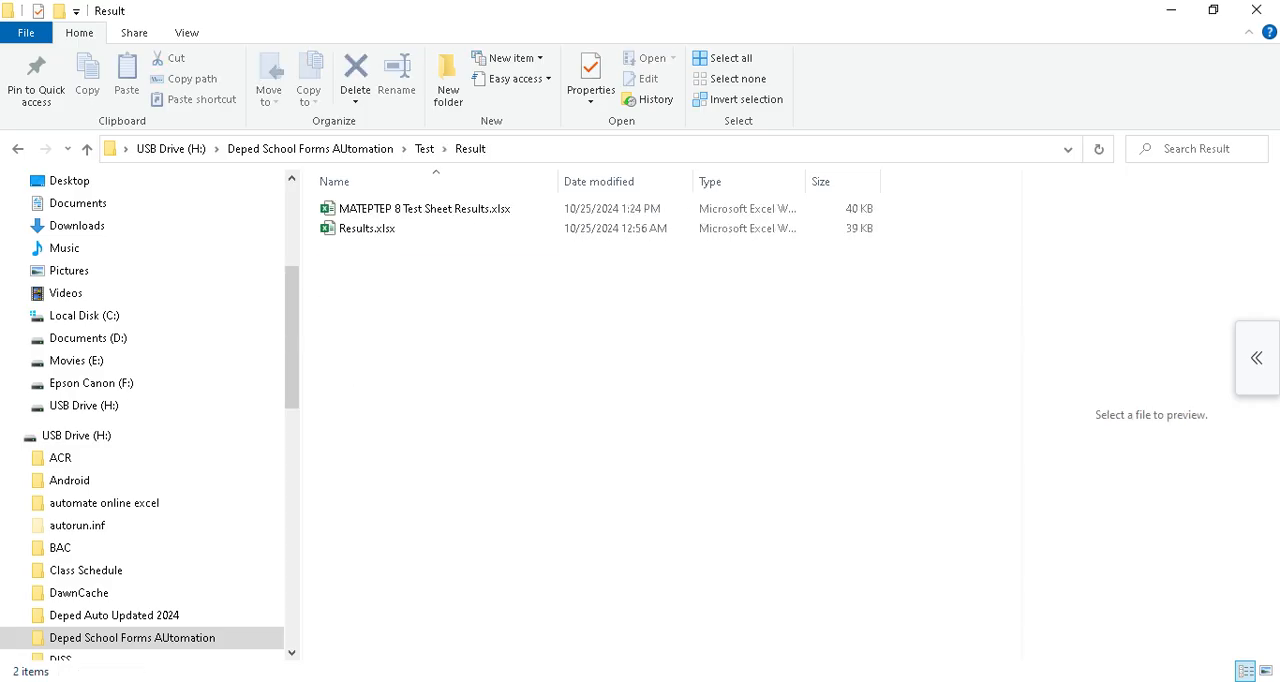
pyautogui.click(424, 209)
pyautogui.hotkey('alt', 'Tab')
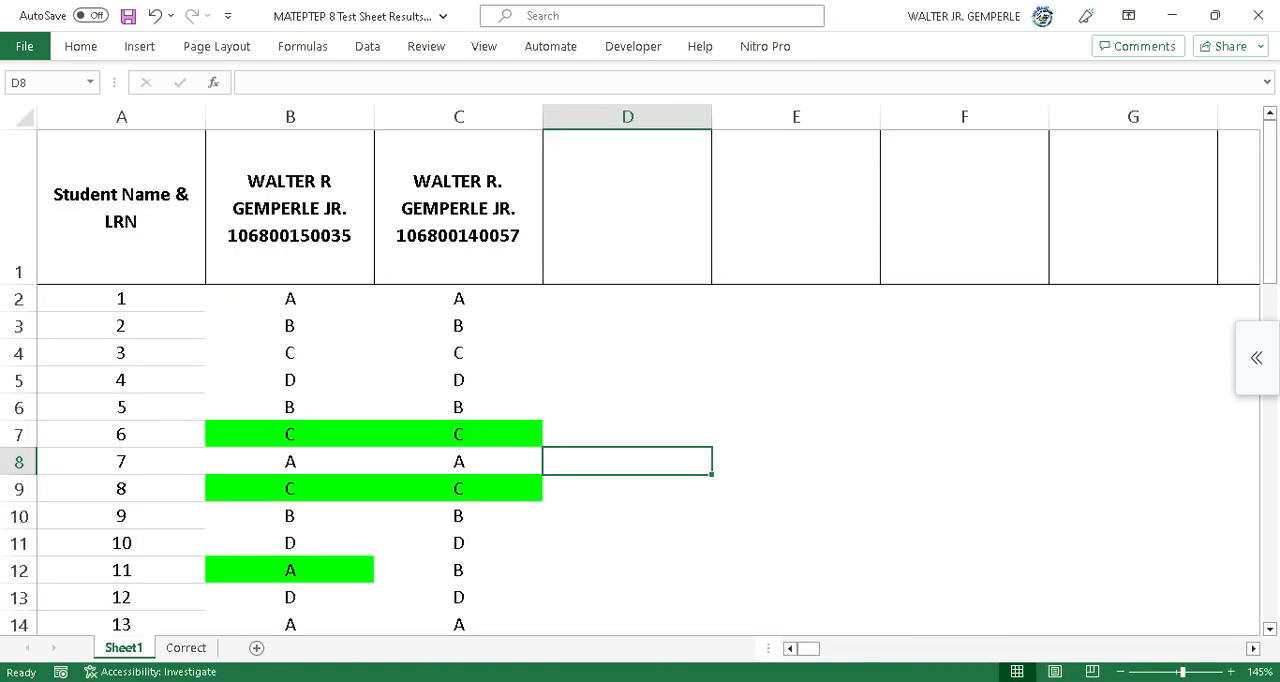
pyautogui.click(121, 434)
pyautogui.moveTo(121, 434); pyautogui.dragTo(1040, 440)
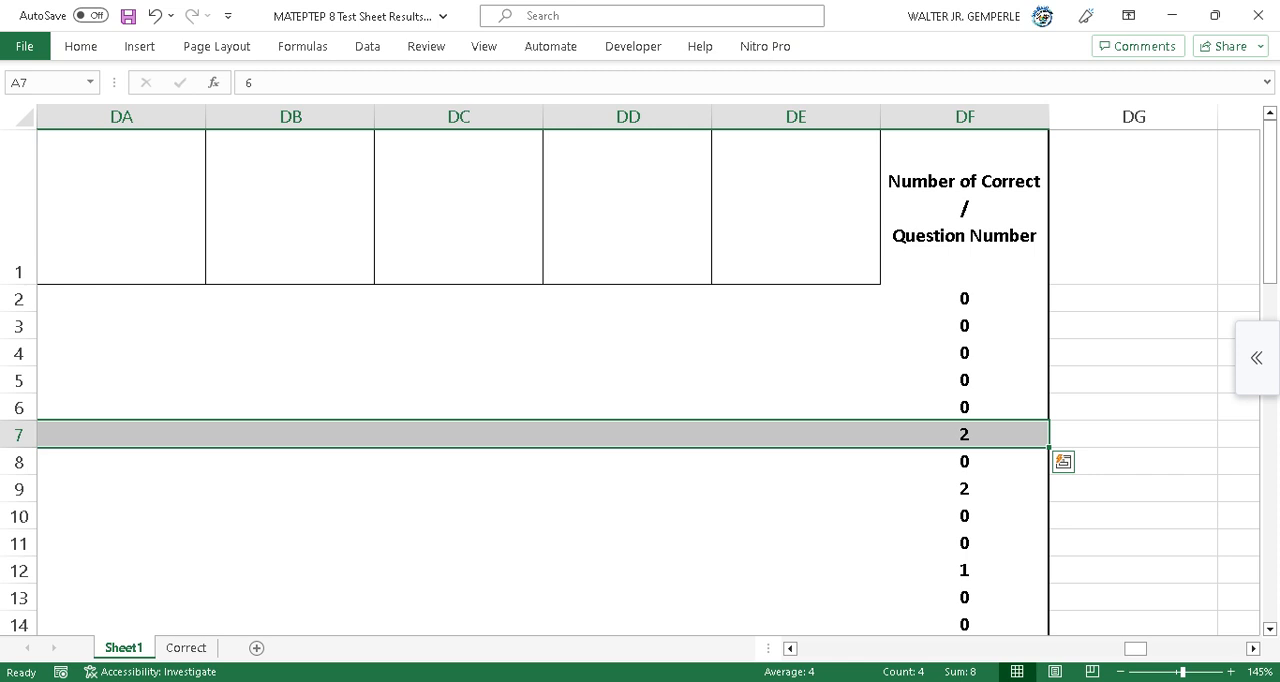
pyautogui.scroll(-2, 640, 380)
pyautogui.scroll(2, 640, 380)
pyautogui.click(1258, 15)
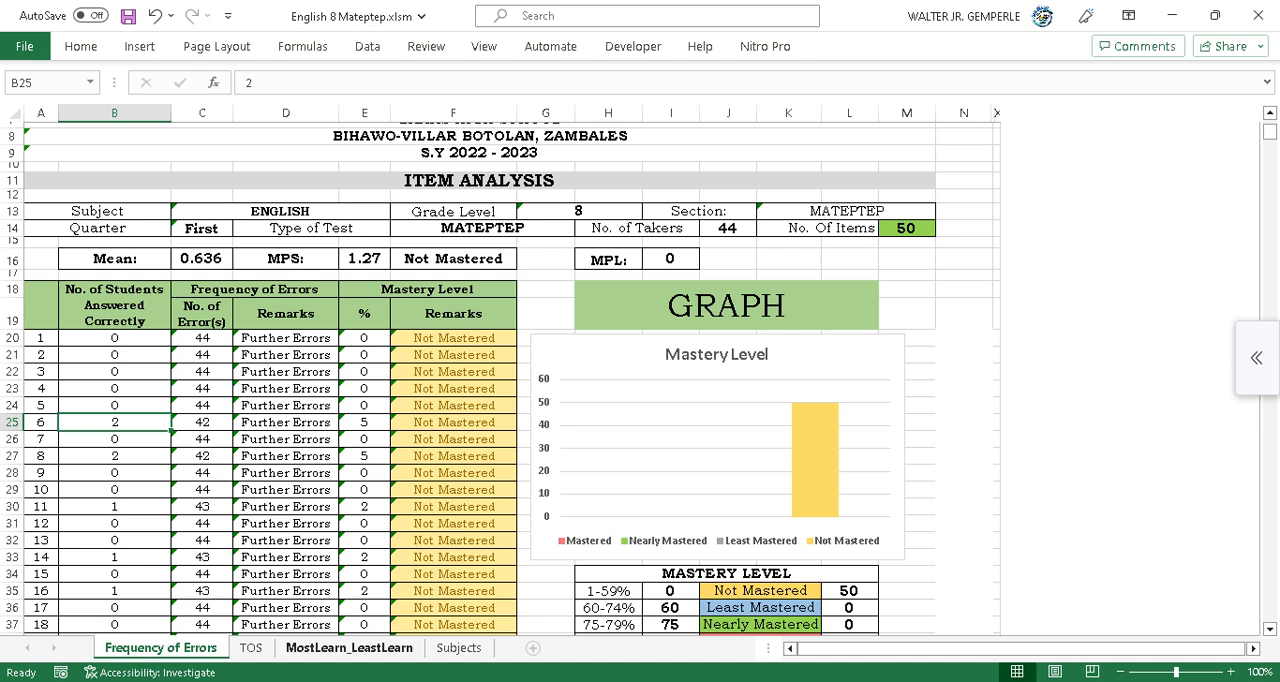
pyautogui.click(348, 647)
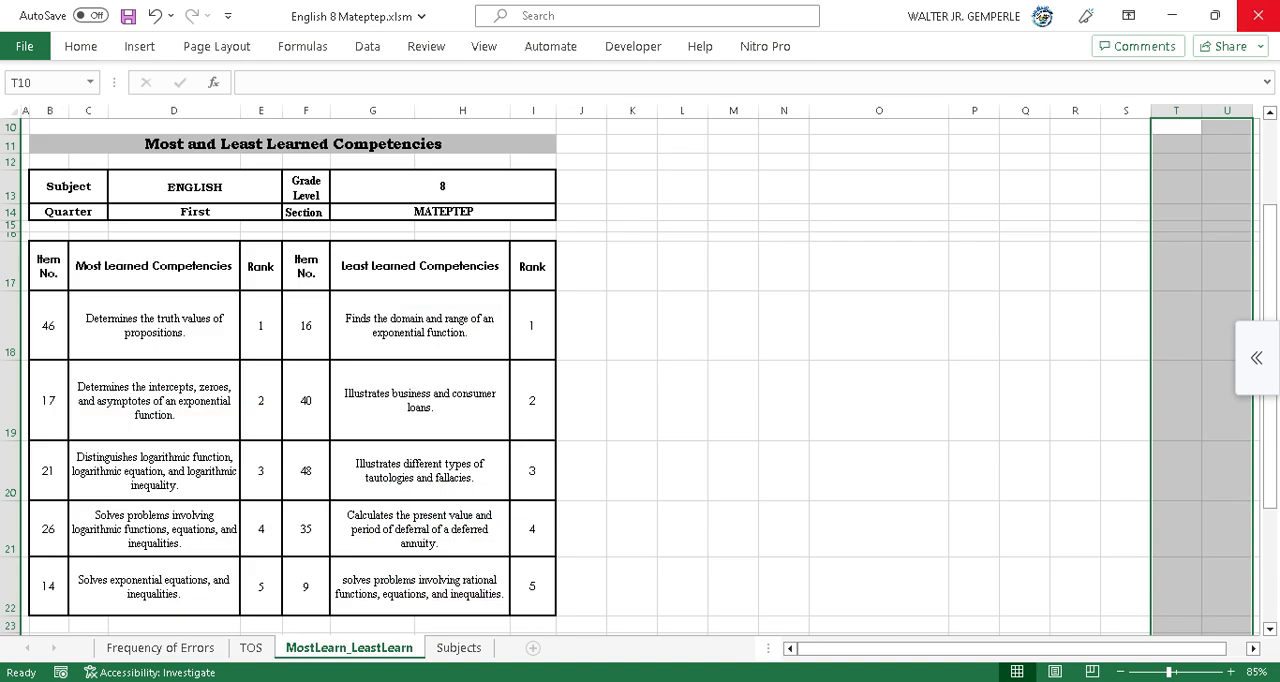
# Close the English 8 Mateptep analysis workbook and reopen the Test Sheet Creator.
pyautogui.click(1258, 15)
pyautogui.click(640, 374)
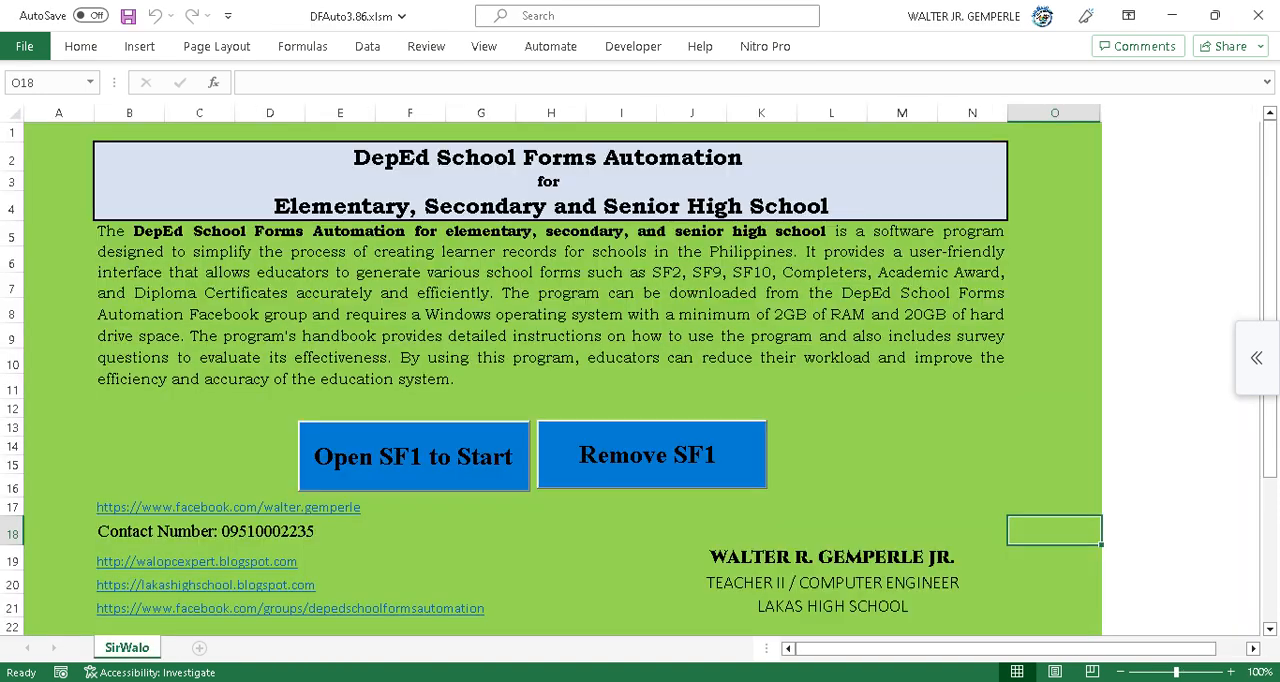
pyautogui.click(414, 457)
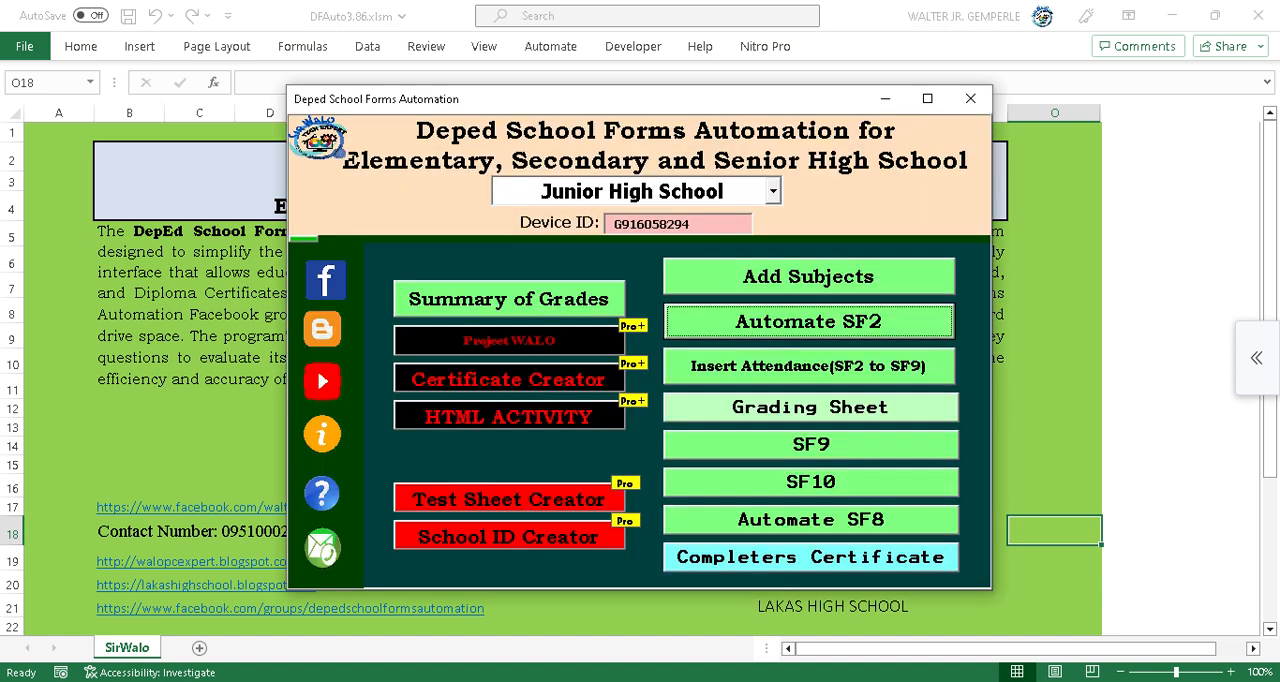
pyautogui.click(509, 497)
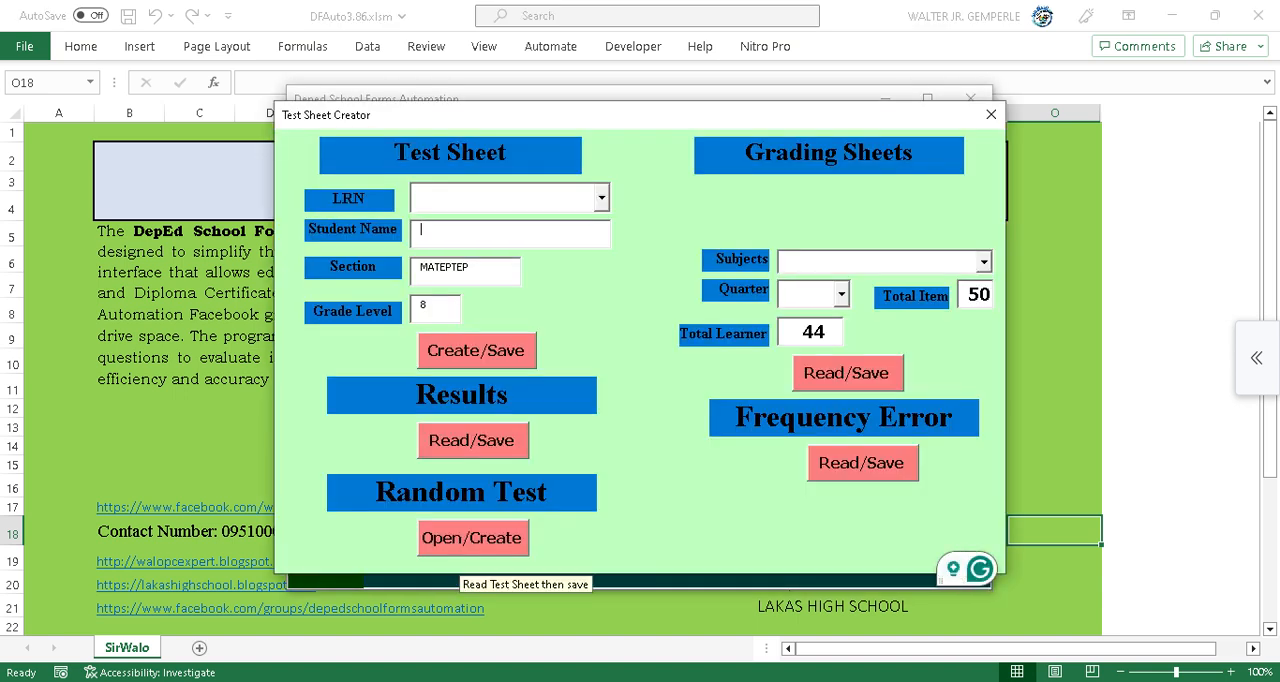
pyautogui.click(464, 546)
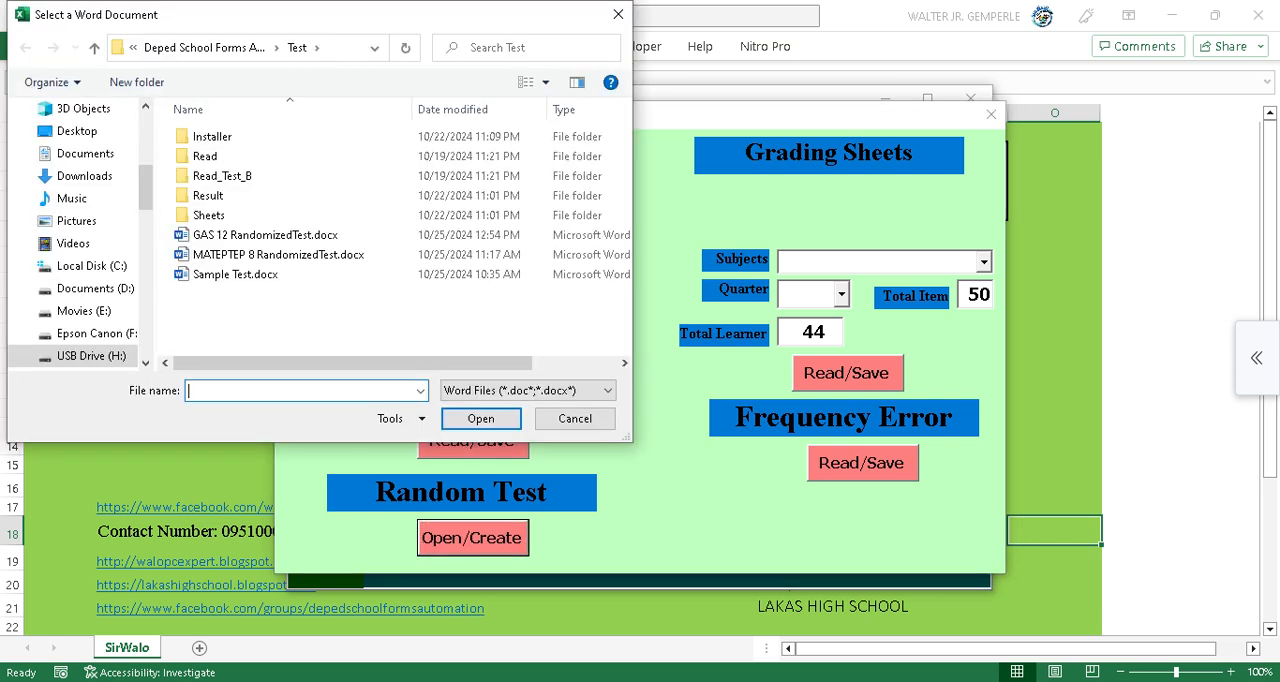
pyautogui.click(236, 274)
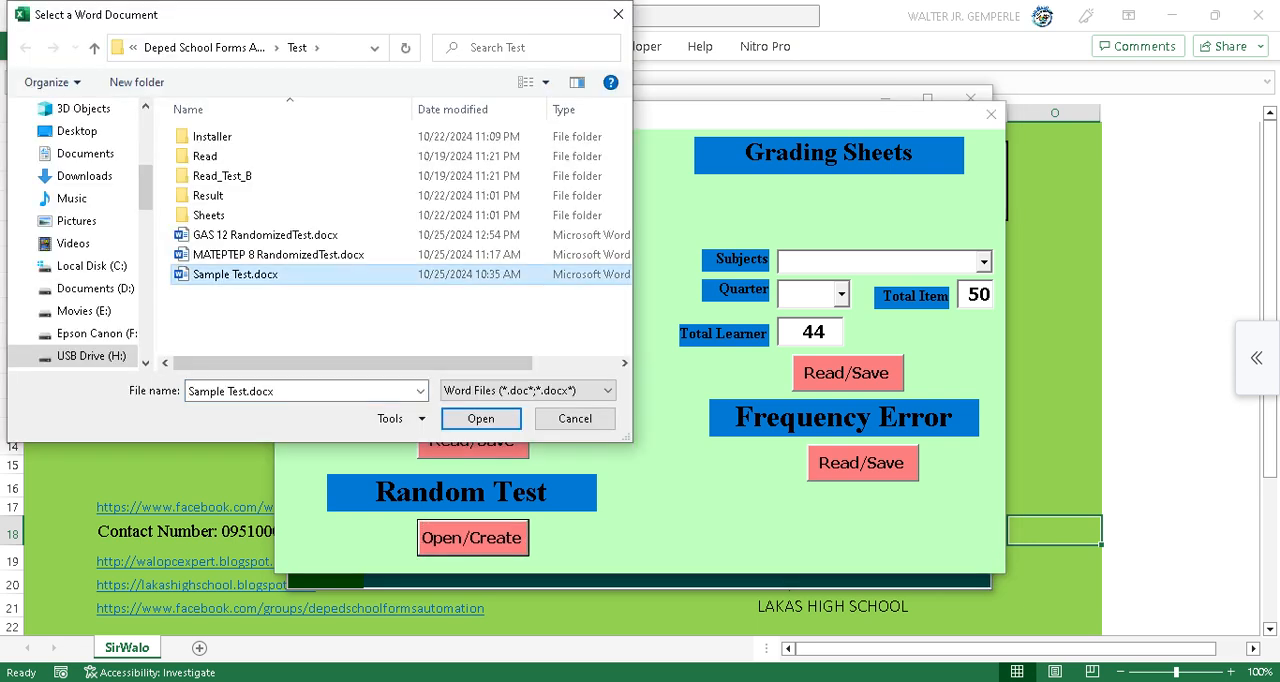
pyautogui.moveTo(431, 681)
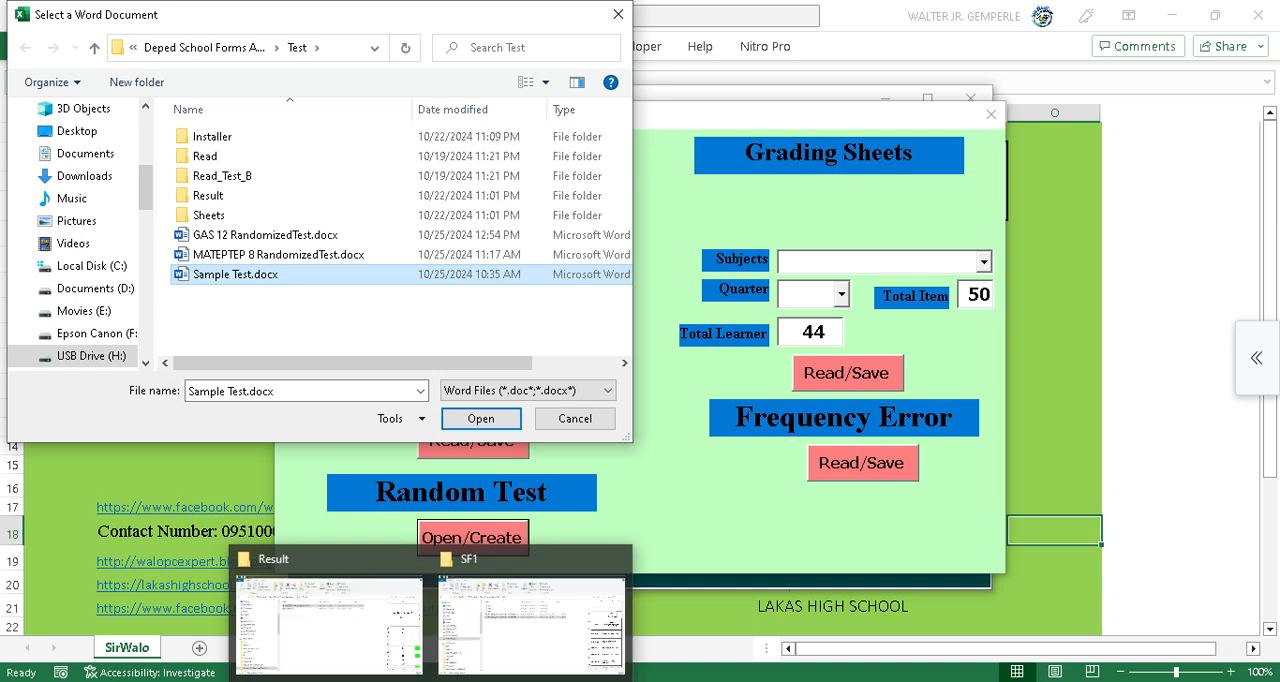
pyautogui.click(618, 14)
pyautogui.click(991, 114)
pyautogui.click(971, 98)
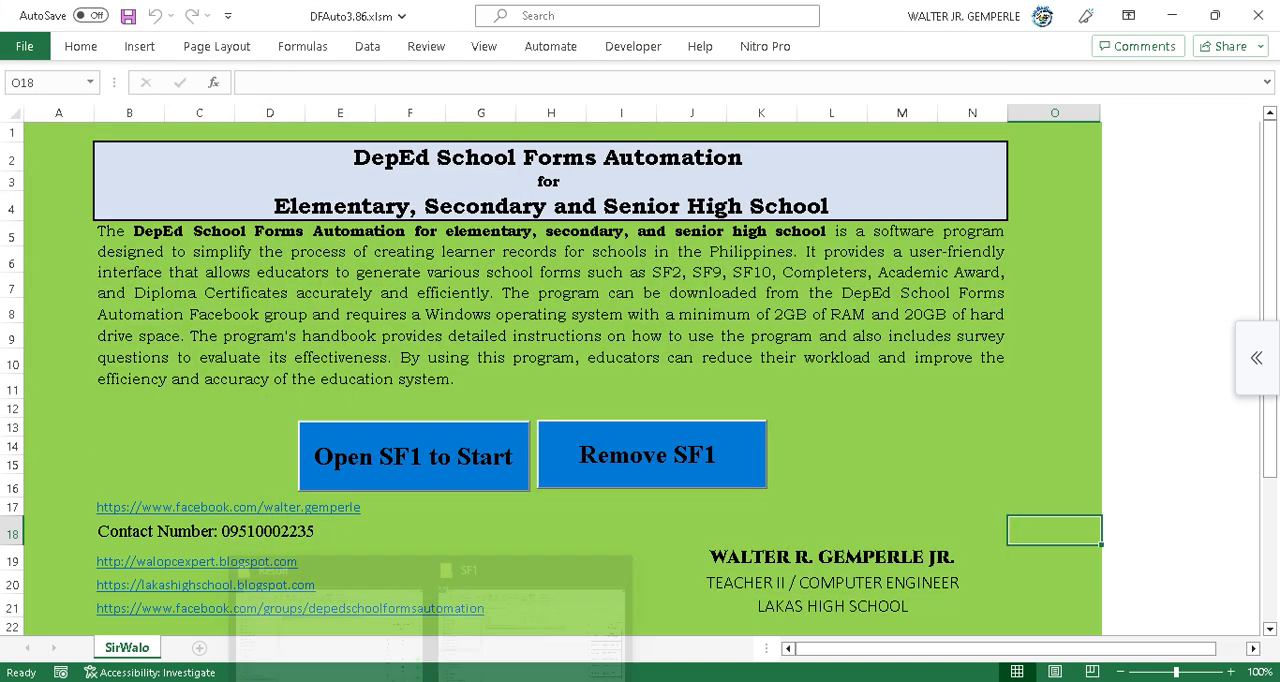
# Delete the old MATEPTEP 8 RandomizedTest.docx from the Test folder.
pyautogui.click(330, 615)
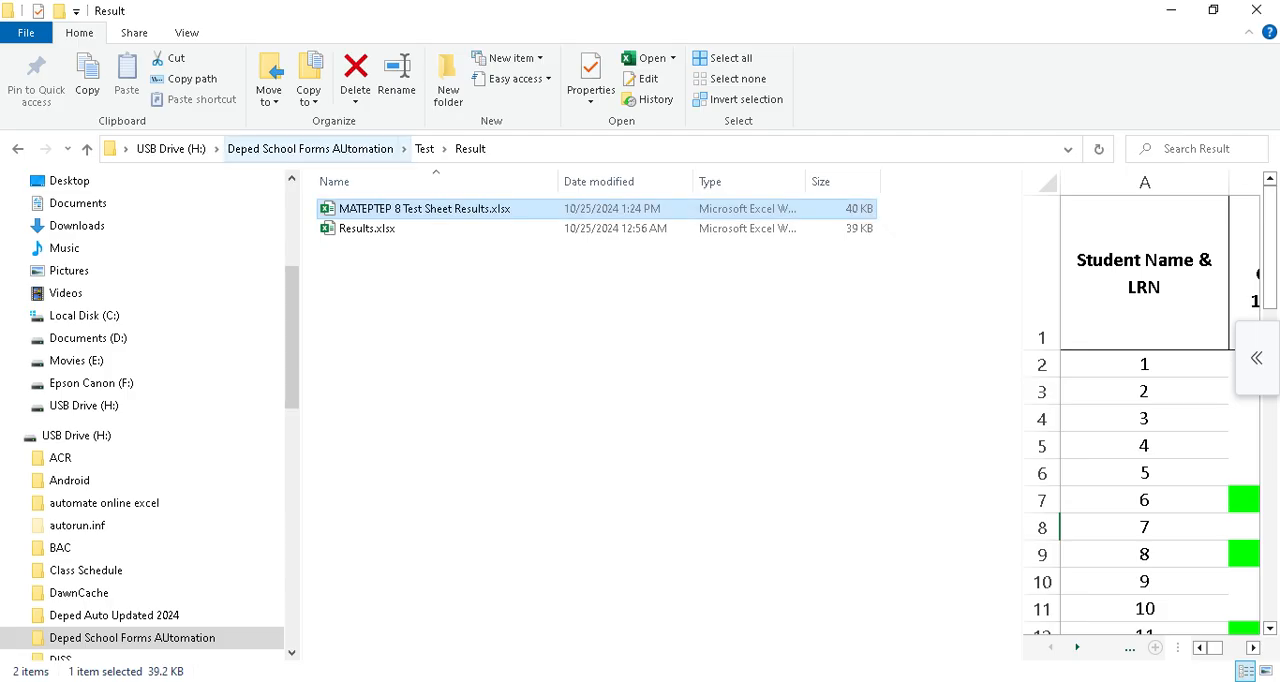
pyautogui.click(310, 149)
pyautogui.doubleClick(352, 543)
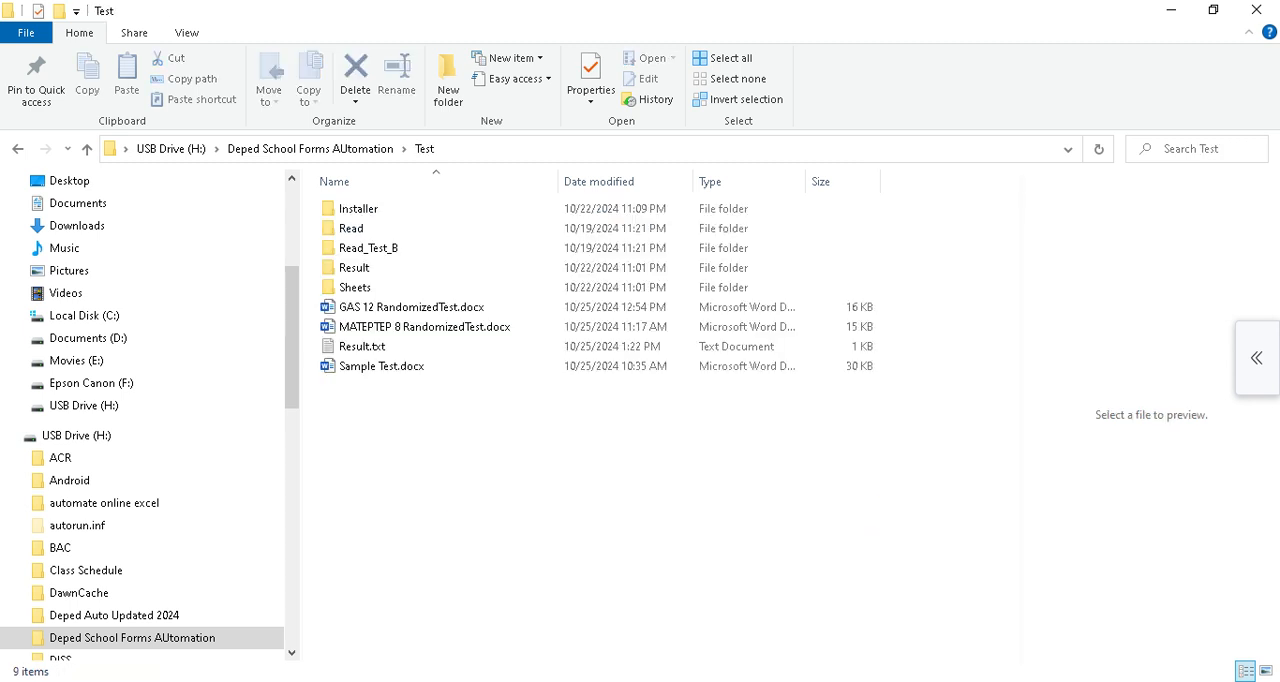
pyautogui.click(424, 327)
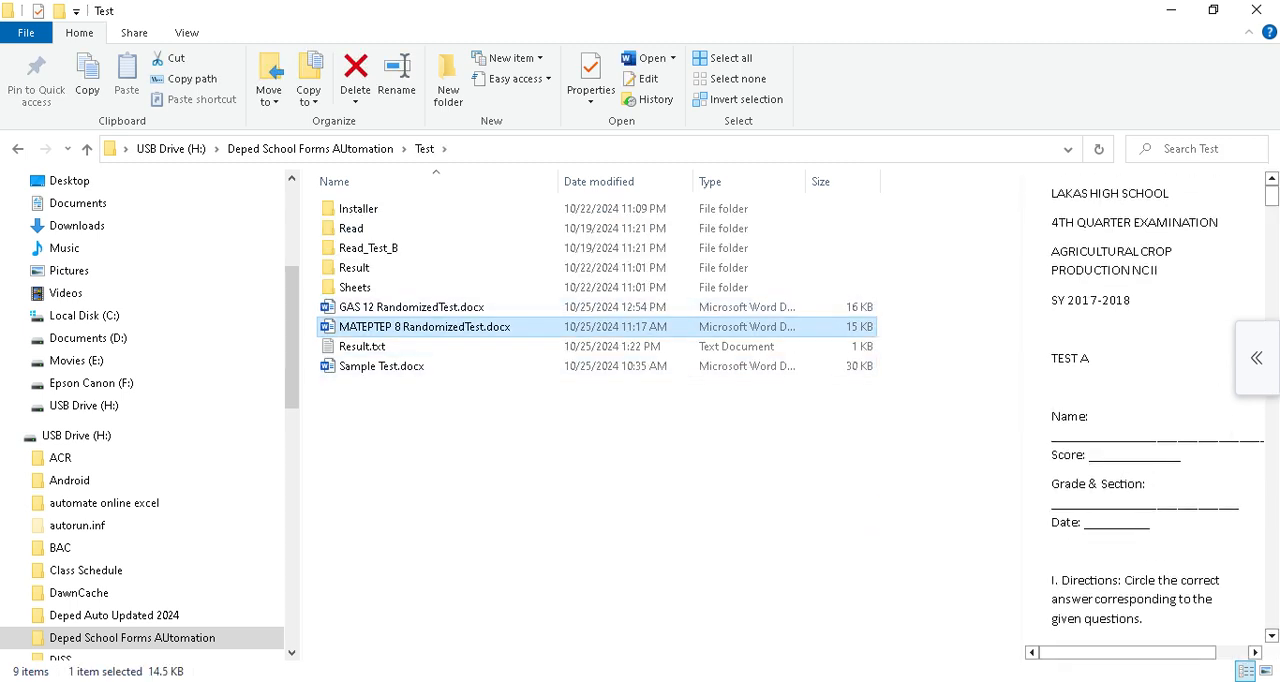
pyautogui.press('Delete')
pyautogui.press('Return')
# Open Sample Test.docx and read through its questions, then close it.
pyautogui.doubleClick(384, 346)
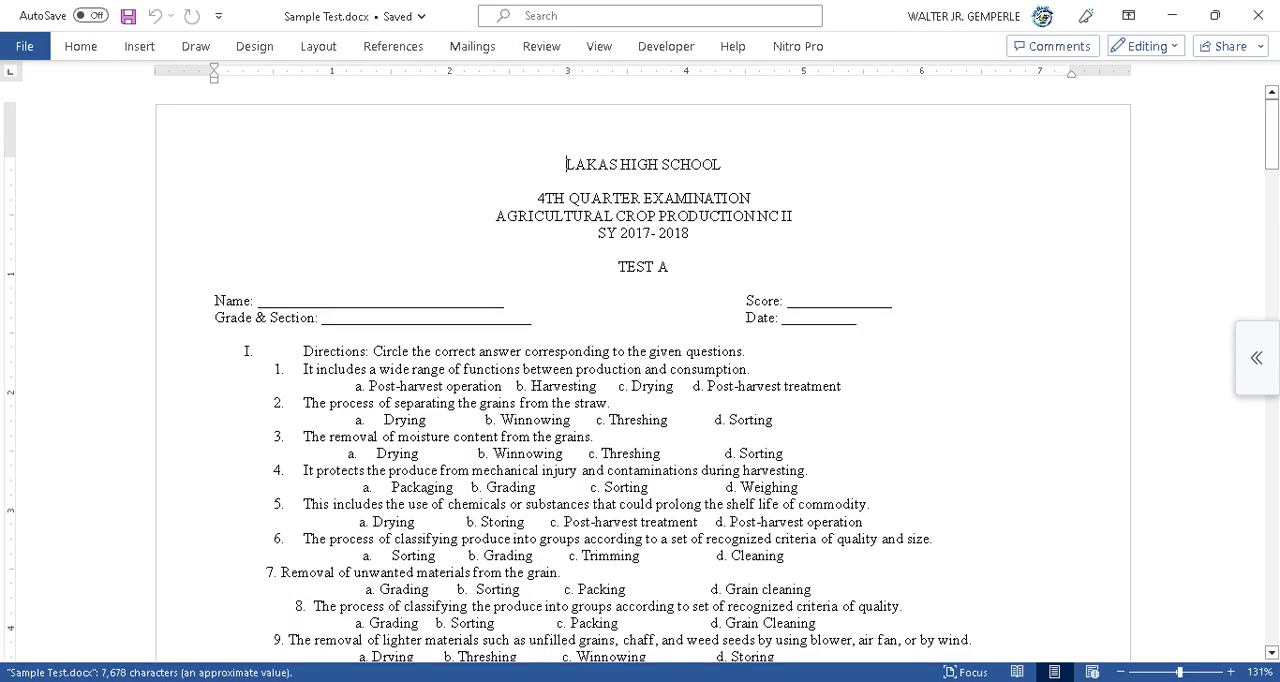
pyautogui.click(672, 267)
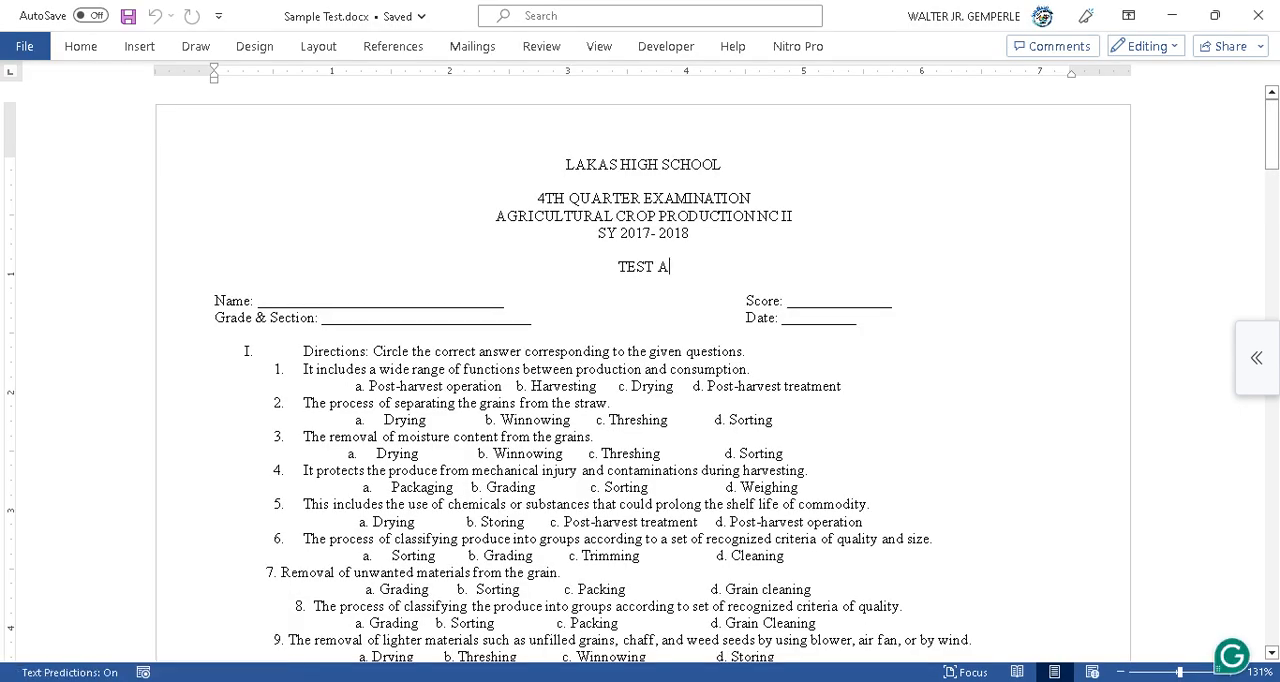
pyautogui.scroll(-1, 643, 370)
pyautogui.scroll(-20, 643, 370)
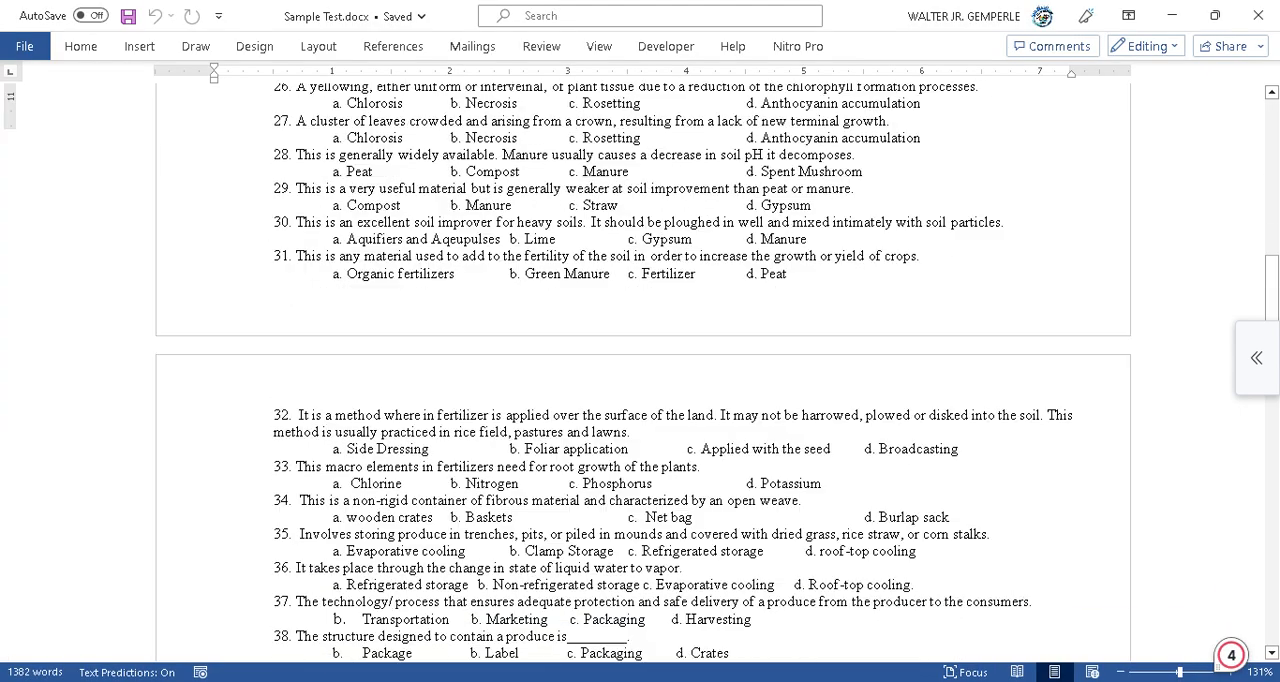
pyautogui.scroll(20, 643, 370)
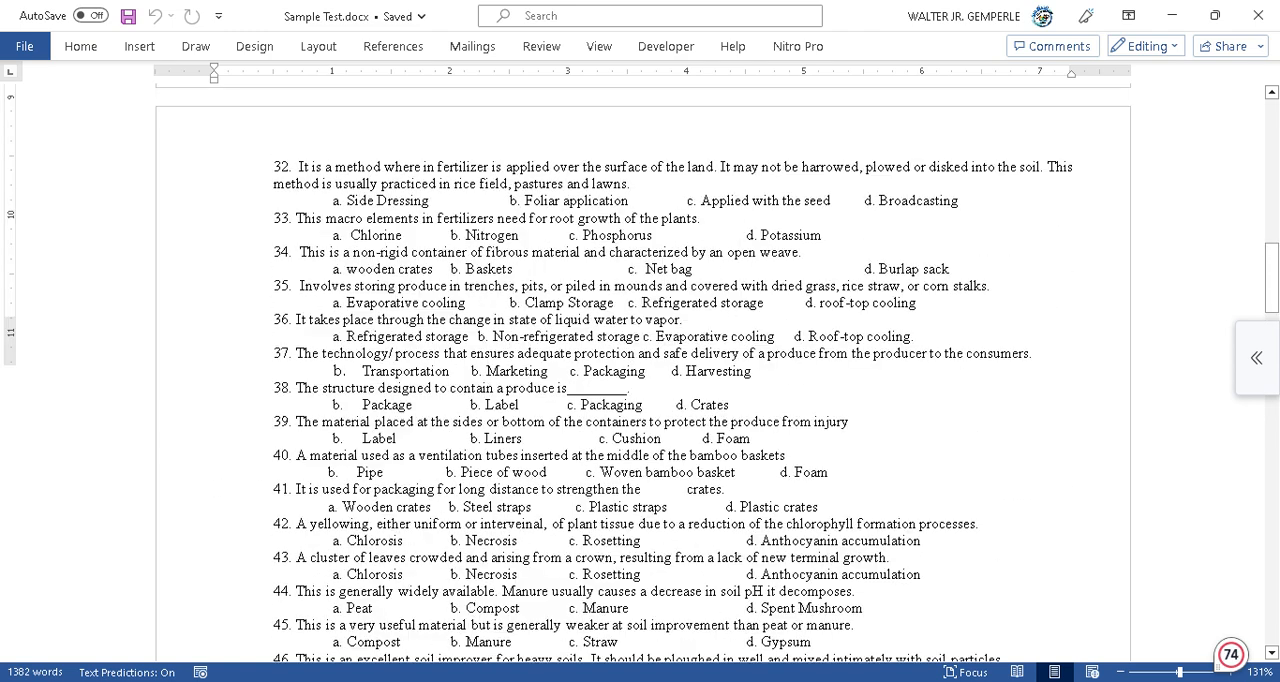
pyautogui.scroll(3, 643, 370)
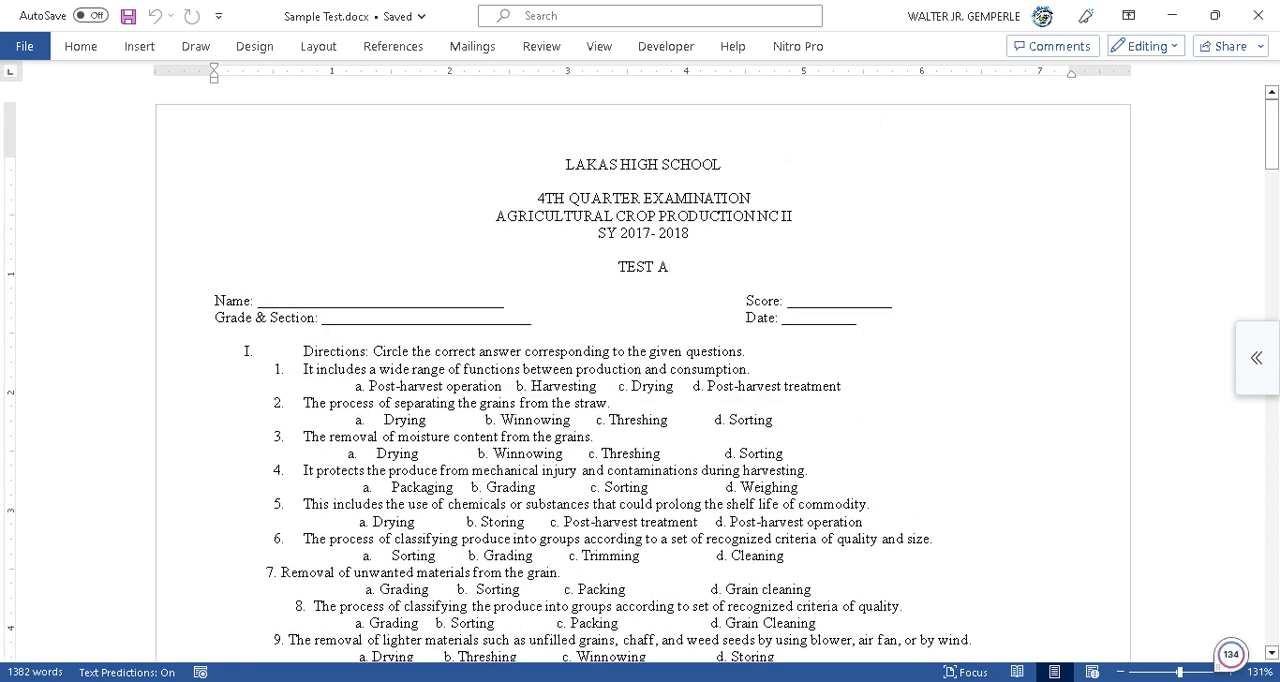
pyautogui.click(1258, 15)
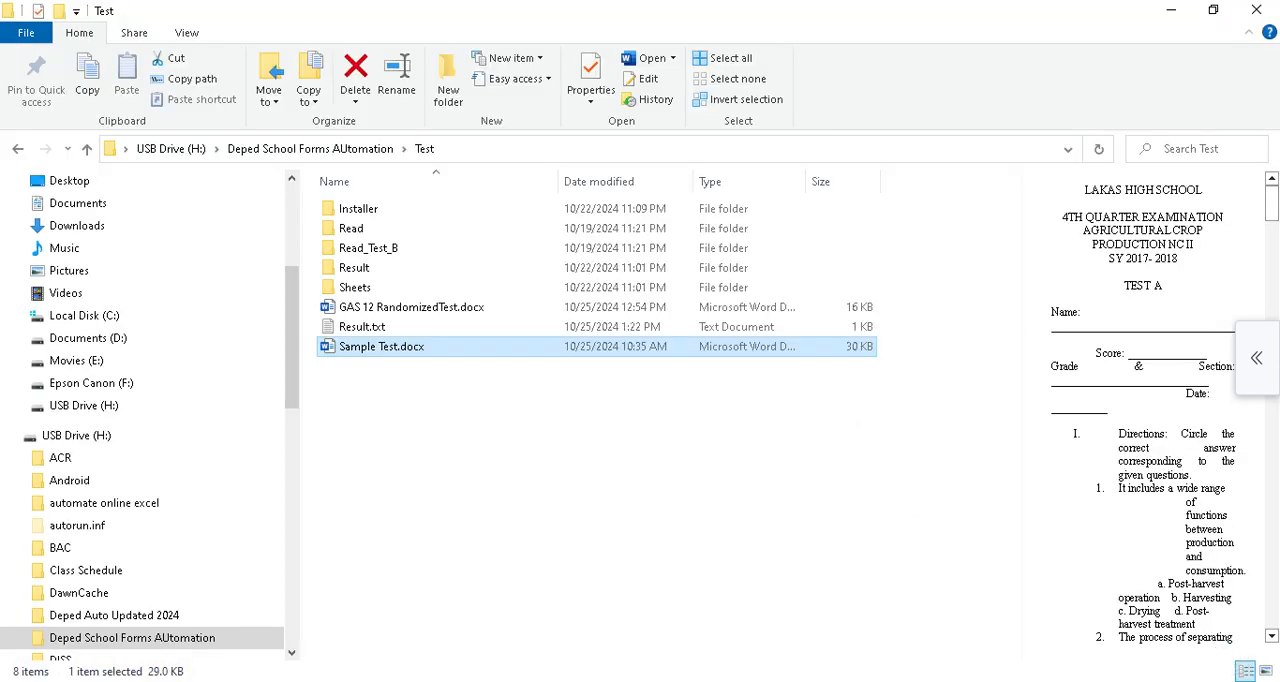
pyautogui.moveTo(754, 681)
pyautogui.click(752, 614)
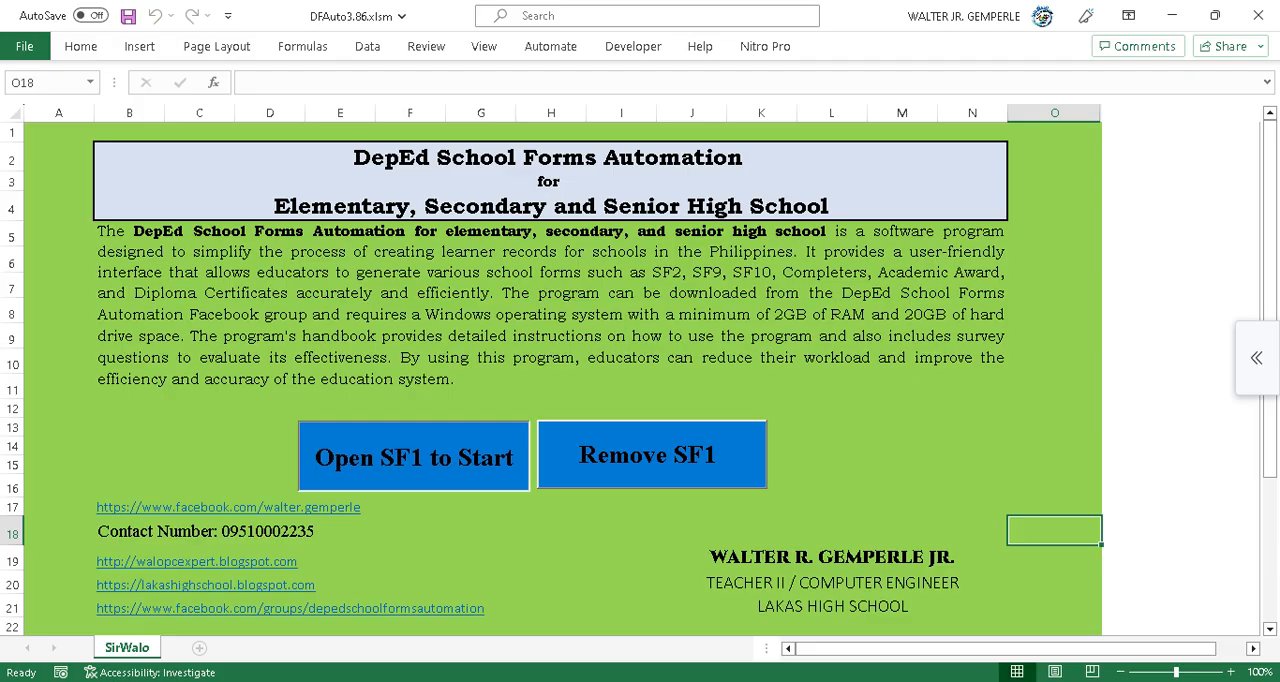
pyautogui.click(414, 457)
pyautogui.click(508, 537)
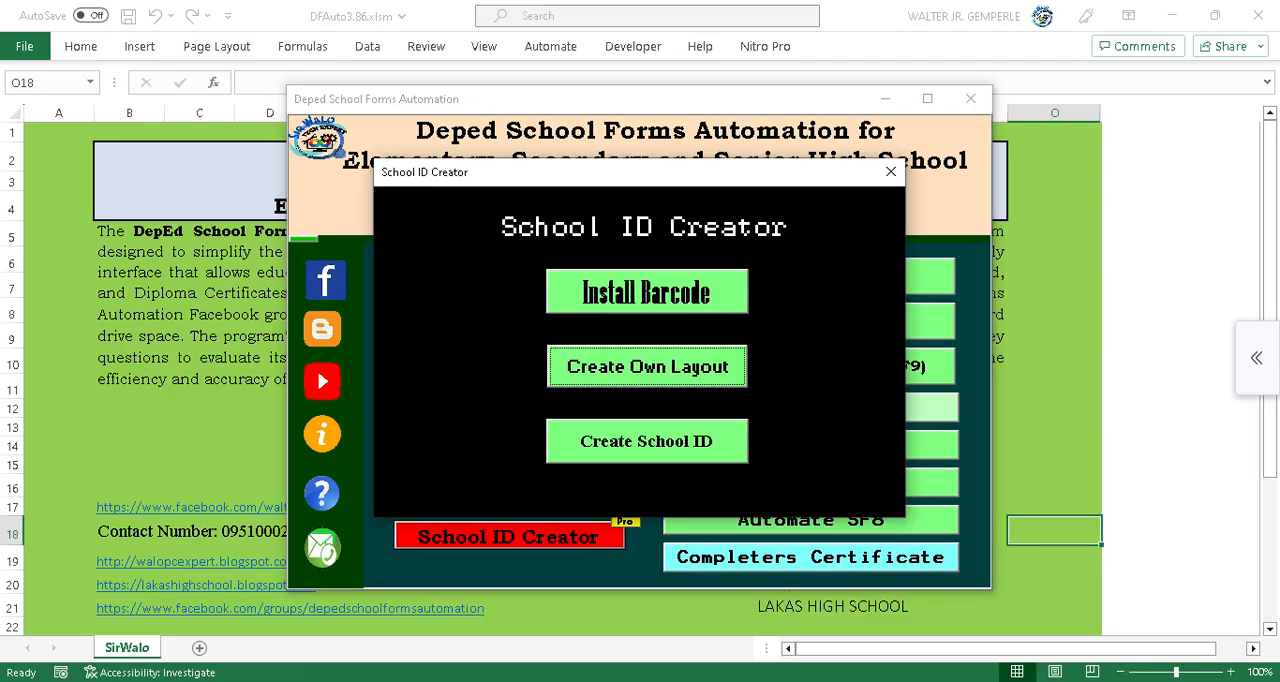
pyautogui.click(647, 367)
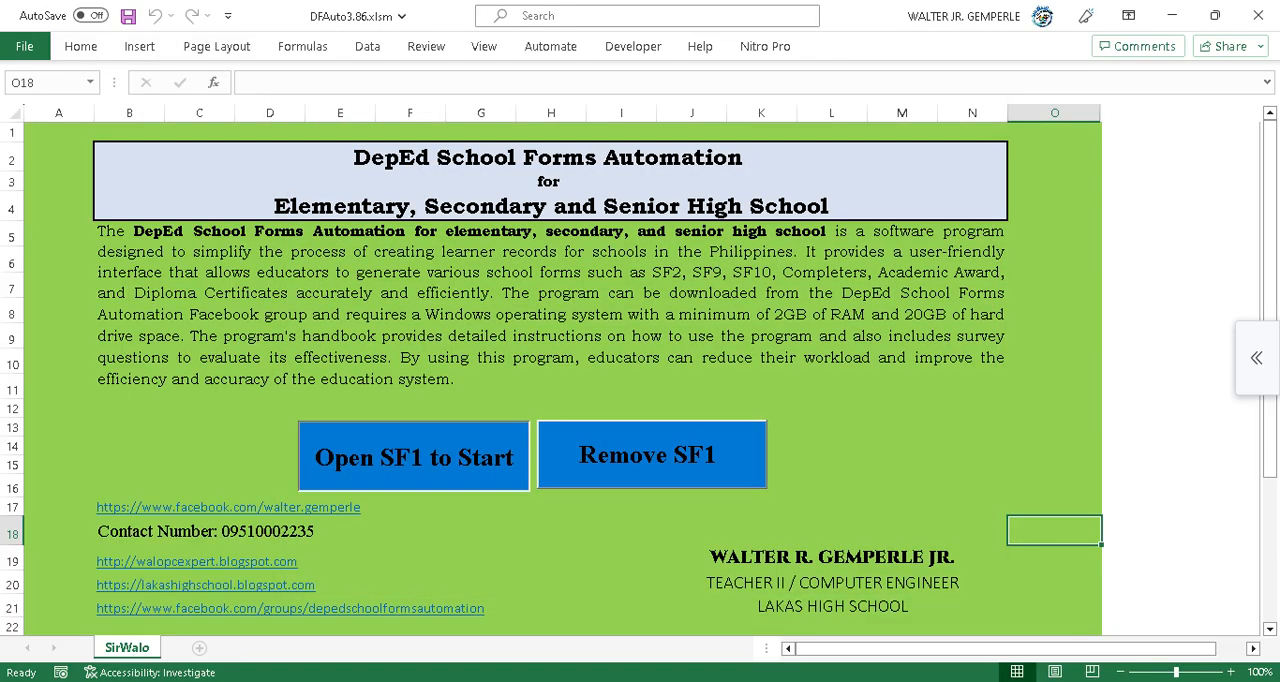
# Reopen the Test Sheet Creator and generate a randomized test from Sample Test.docx with Random Test.
pyautogui.click(414, 457)
pyautogui.click(508, 499)
pyautogui.click(472, 538)
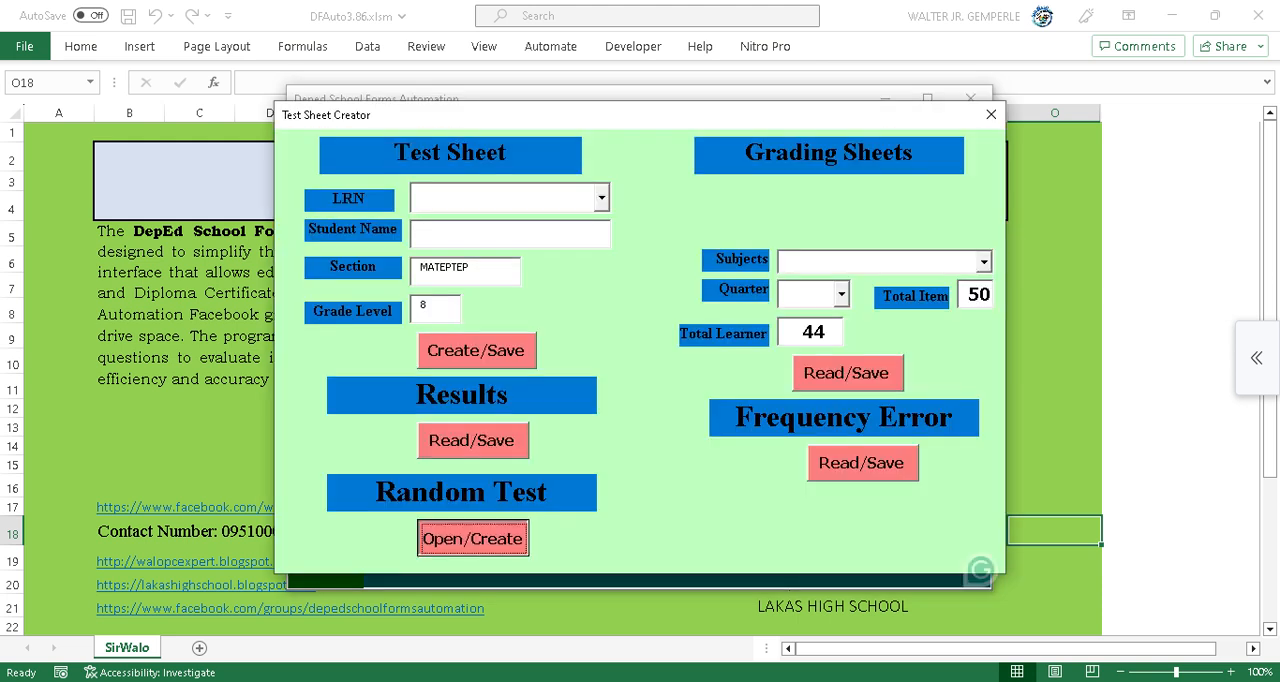
pyautogui.click(235, 255)
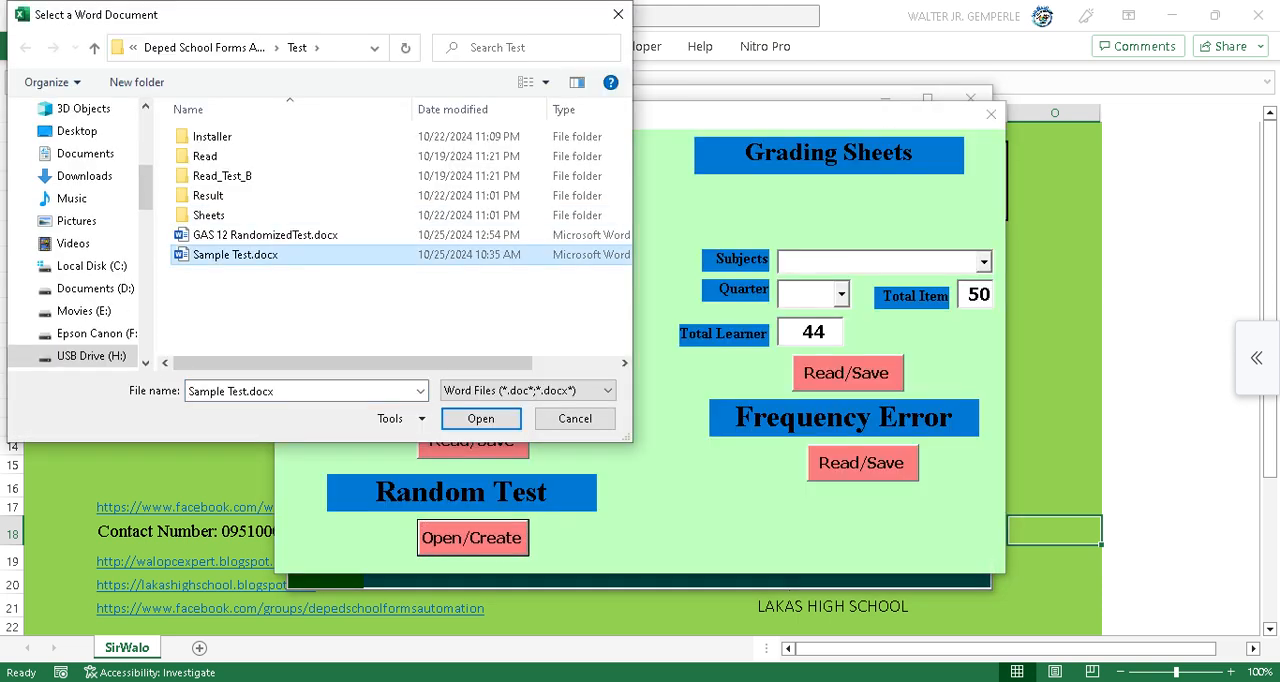
pyautogui.click(481, 419)
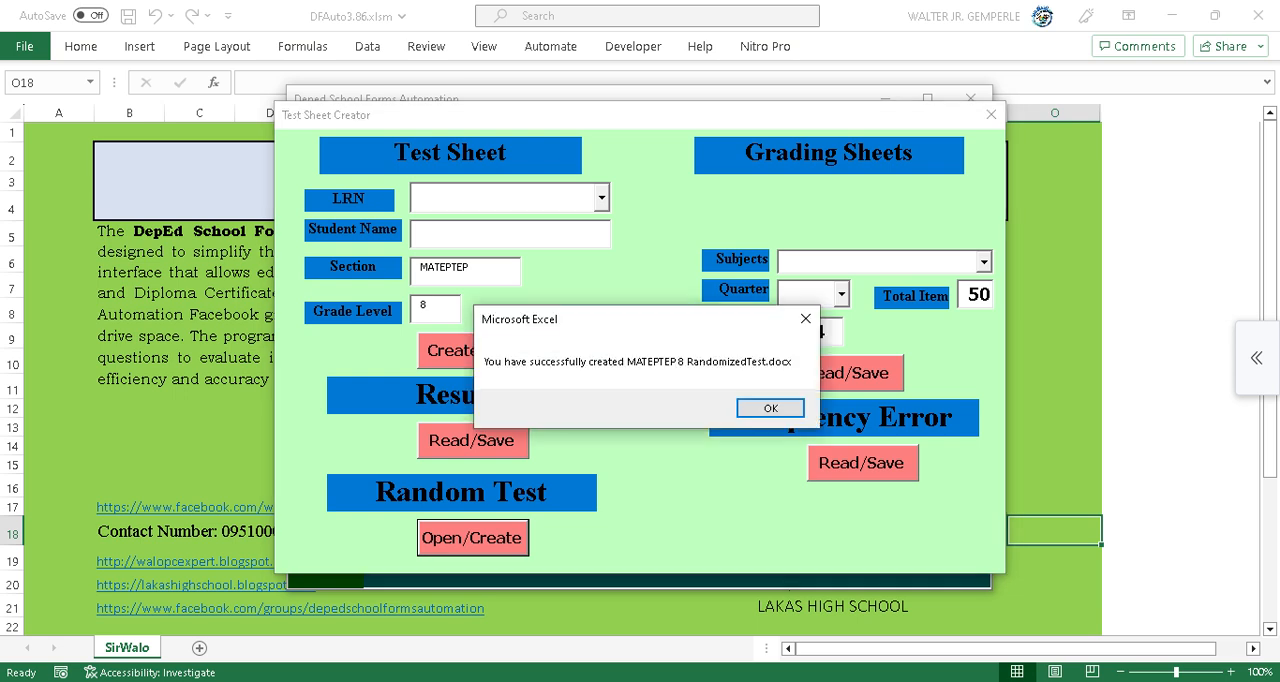
pyautogui.press('Return')
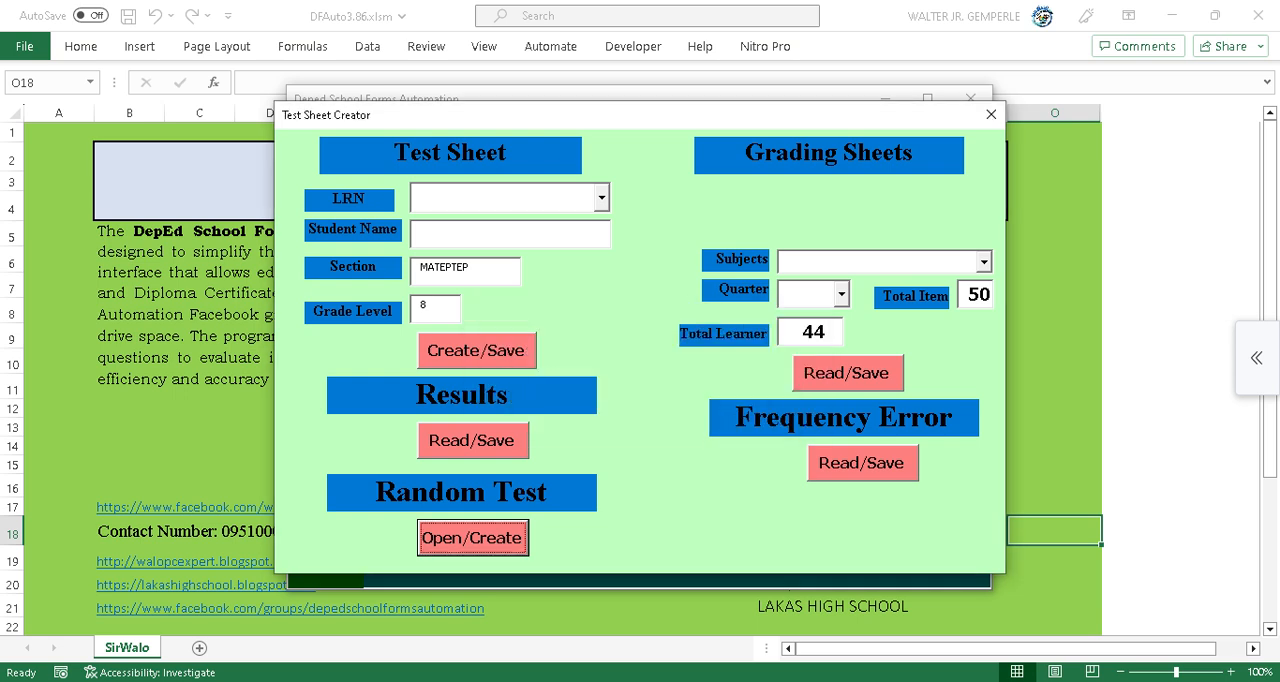
# Close the automation forms and open the newly generated MATEPTEP 8 RandomizedTest.docx.
pyautogui.click(988, 112)
pyautogui.click(972, 99)
pyautogui.click(431, 681)
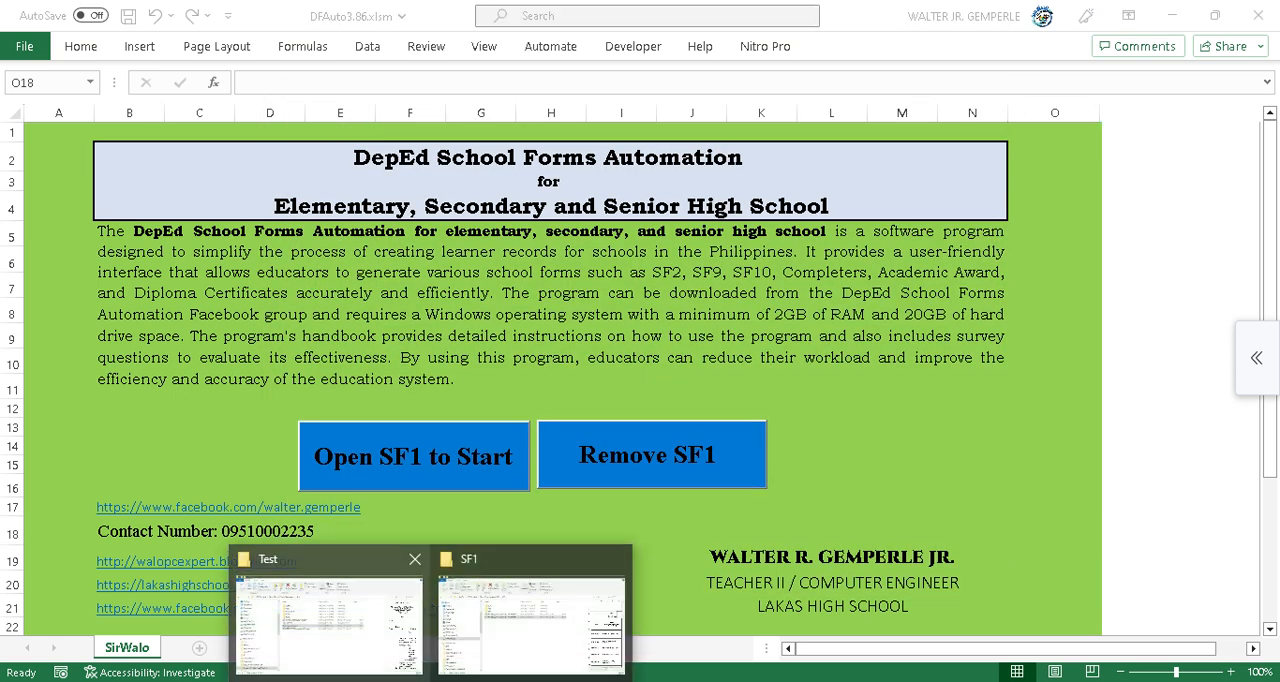
pyautogui.click(329, 622)
pyautogui.click(424, 366)
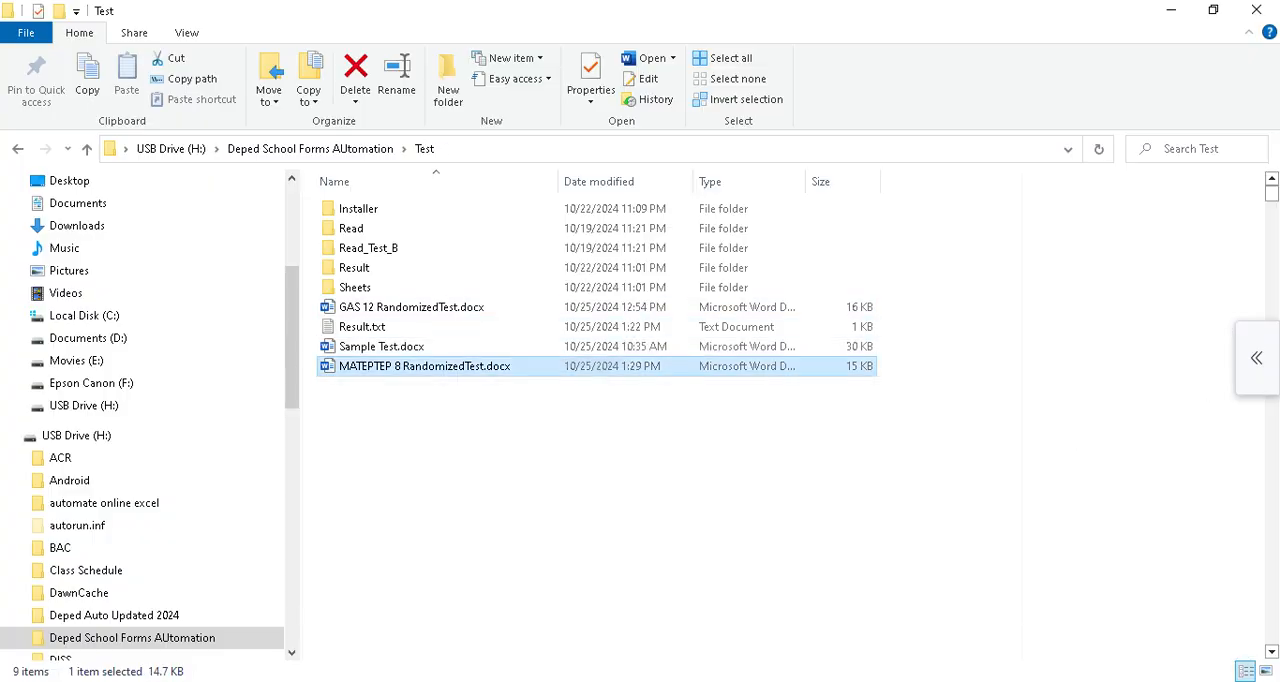
pyautogui.press('Return')
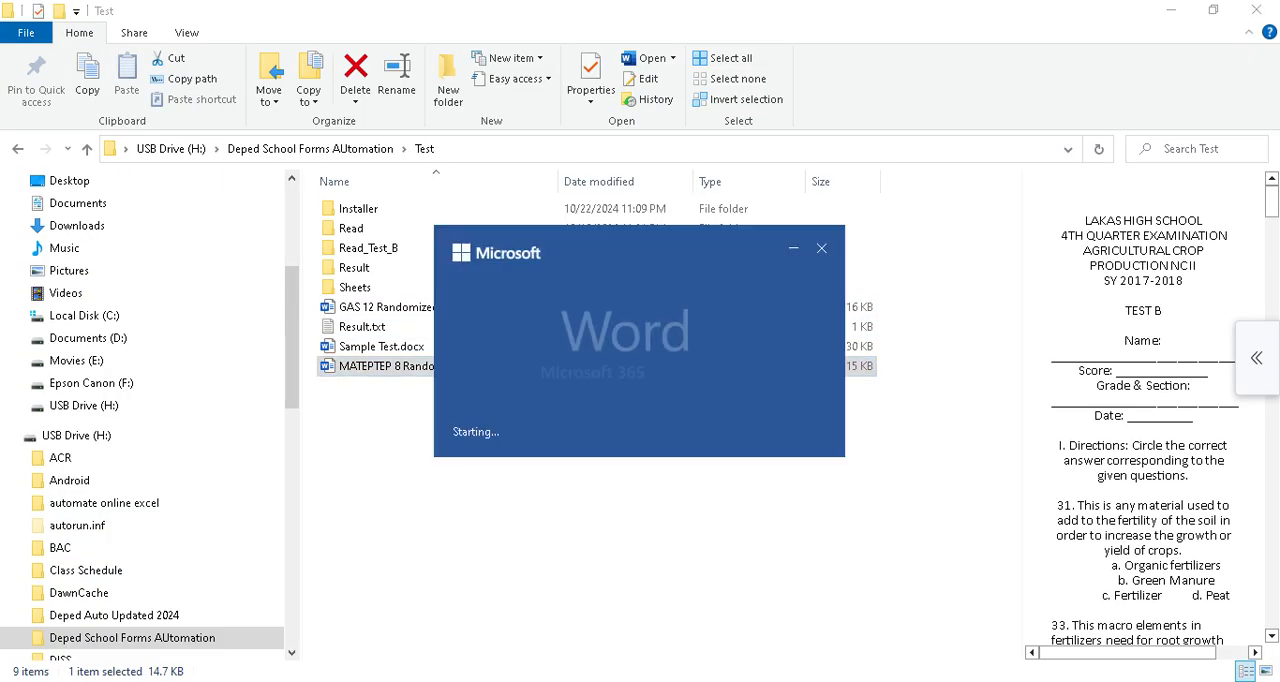
pyautogui.click(668, 367)
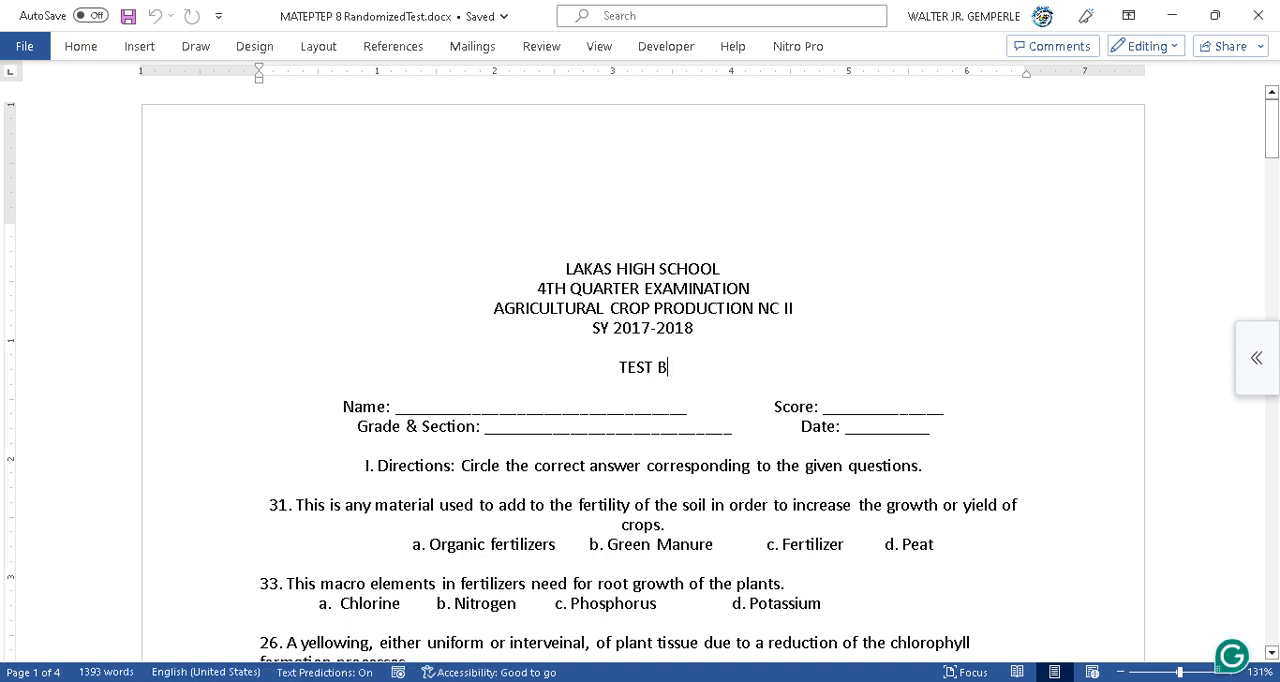
# Scroll through the randomized test to examine the shuffled question order, then close the document.
pyautogui.scroll(-5, 642, 400)
pyautogui.scroll(1, 643, 190)
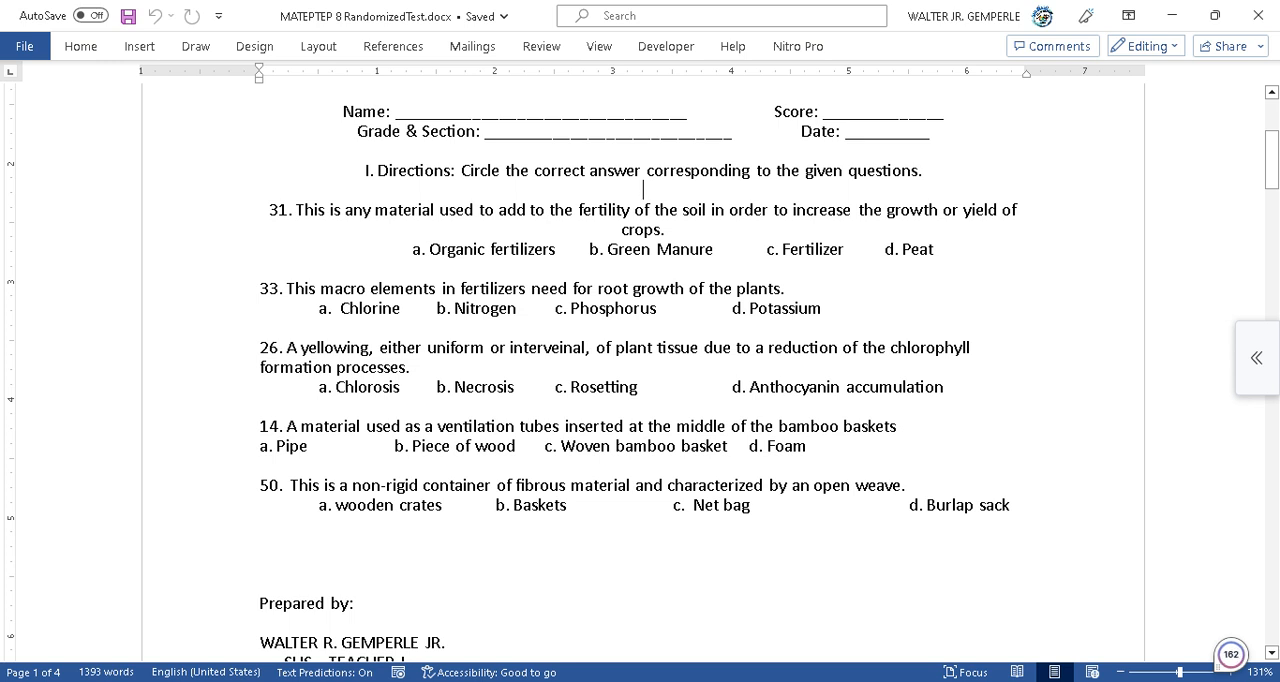
pyautogui.scroll(-4, 643, 190)
pyautogui.scroll(-10, 642, 380)
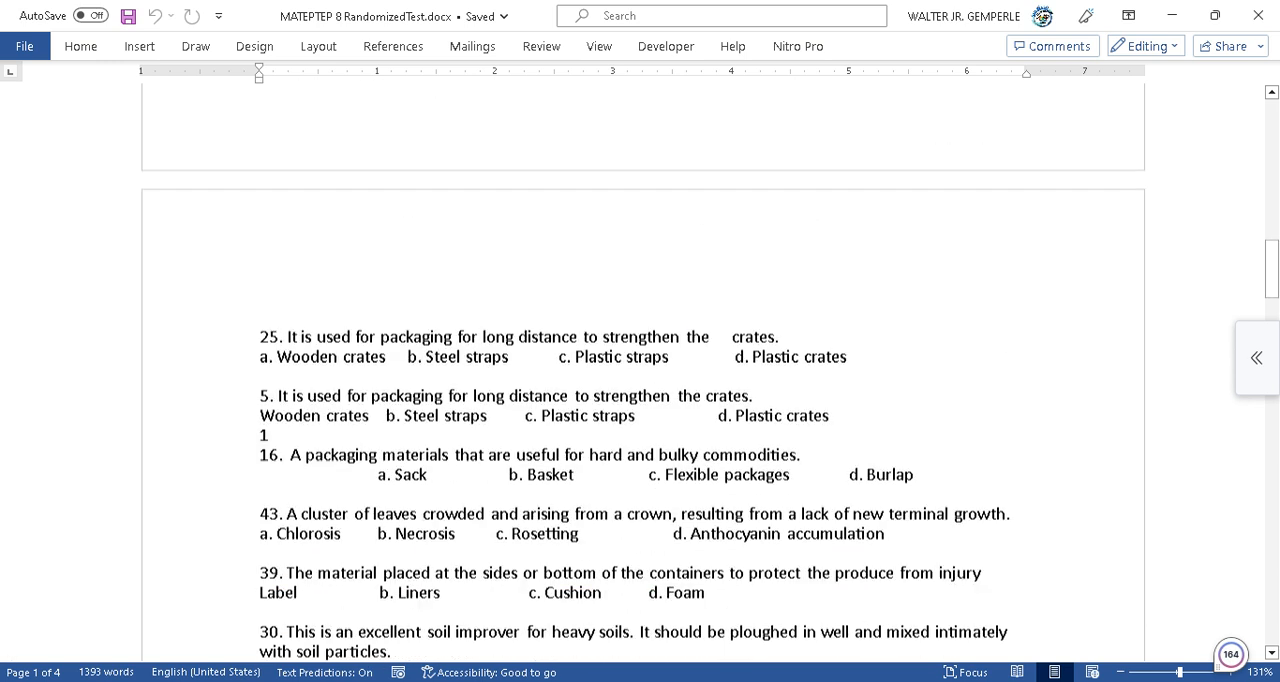
pyautogui.scroll(10, 643, 380)
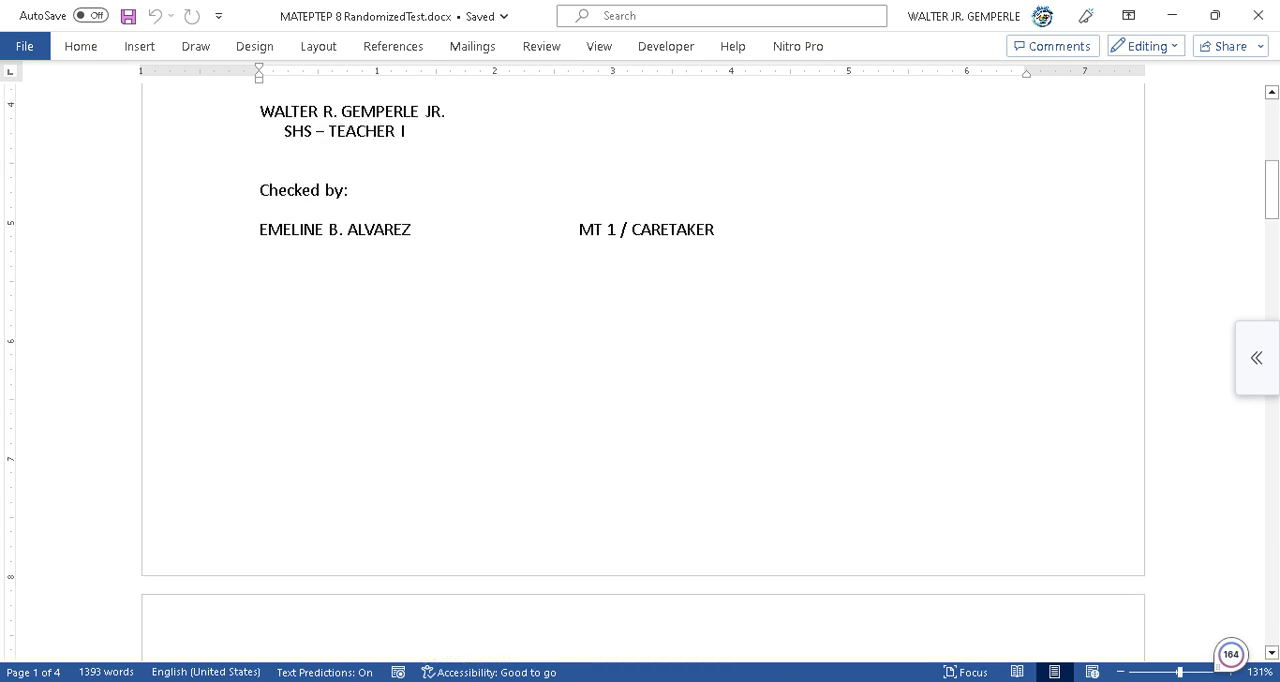
pyautogui.scroll(-15, 643, 380)
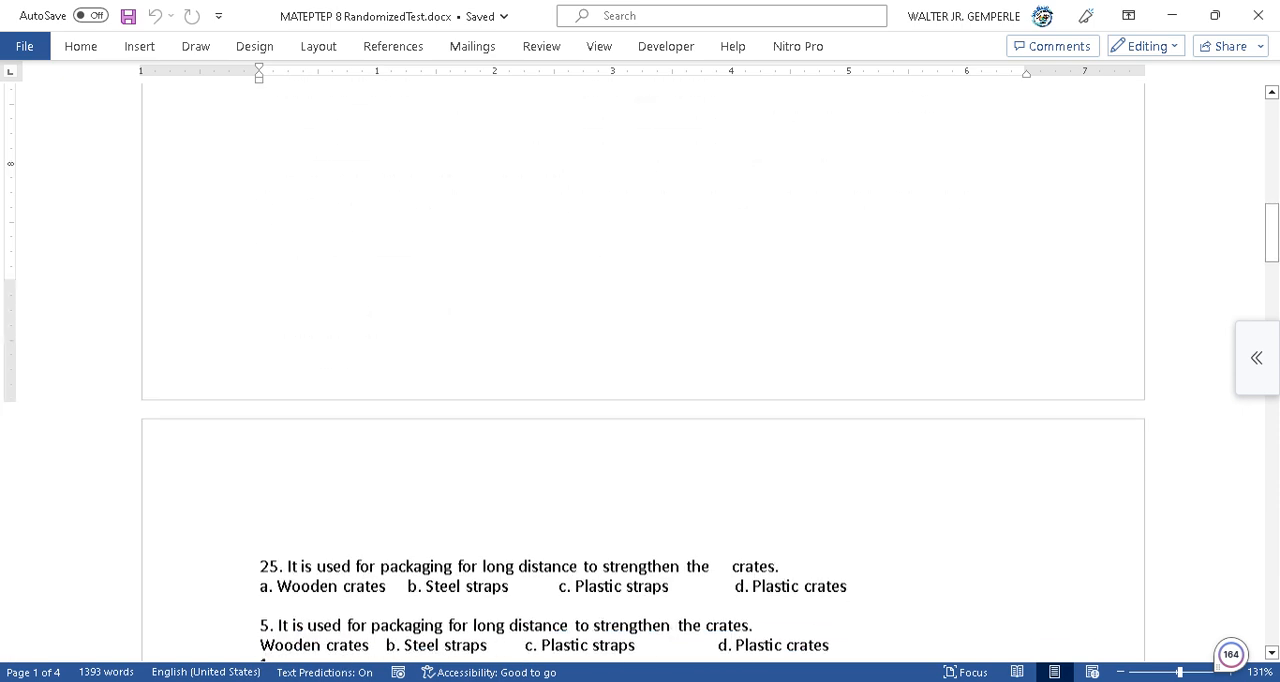
pyautogui.scroll(-20, 643, 380)
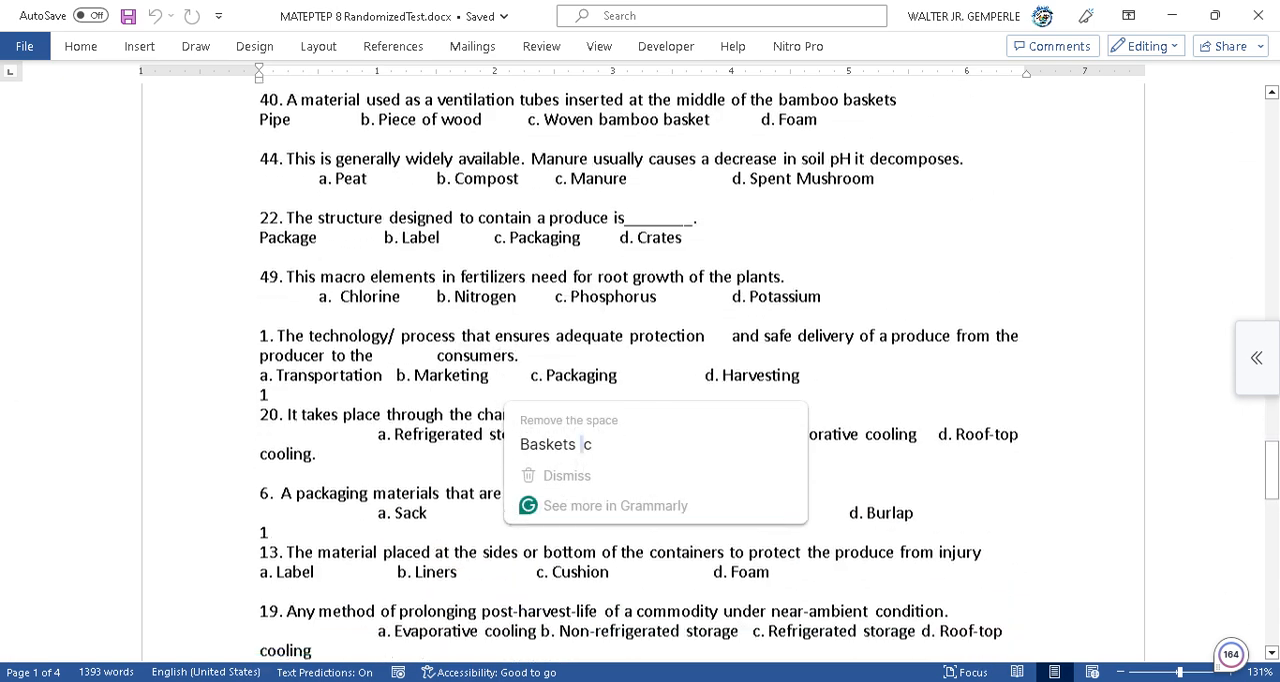
pyautogui.scroll(-15, 643, 380)
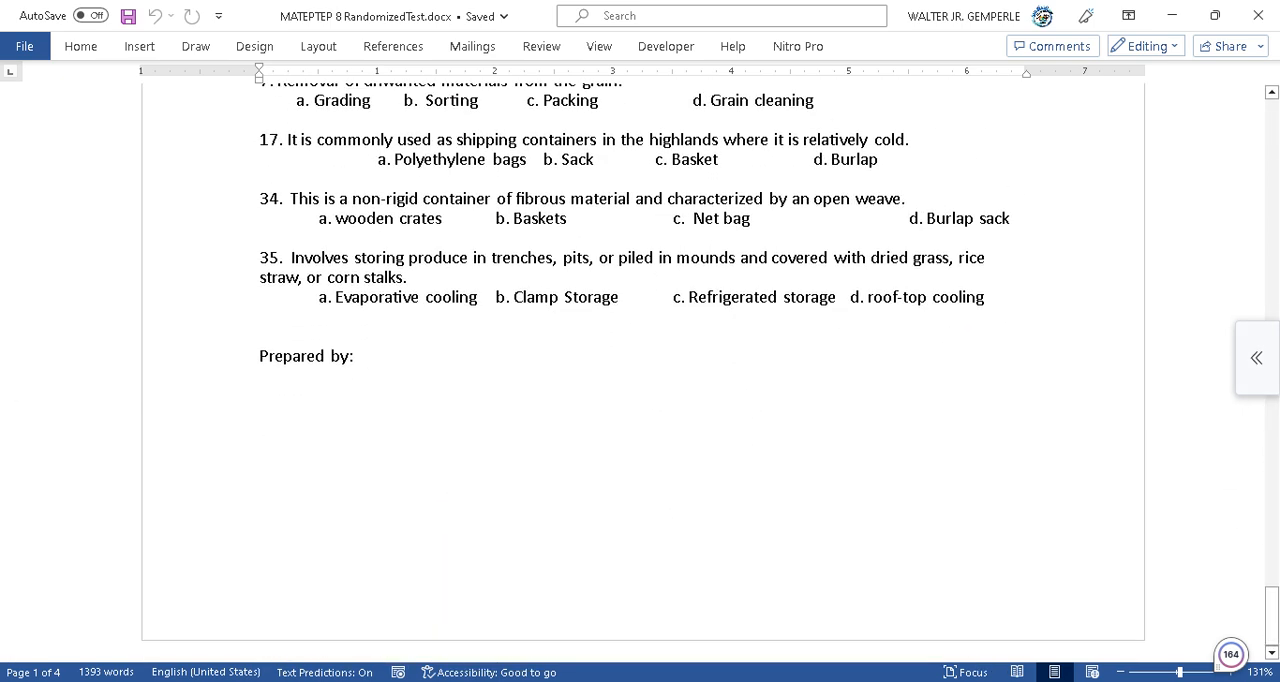
pyautogui.scroll(7, 643, 380)
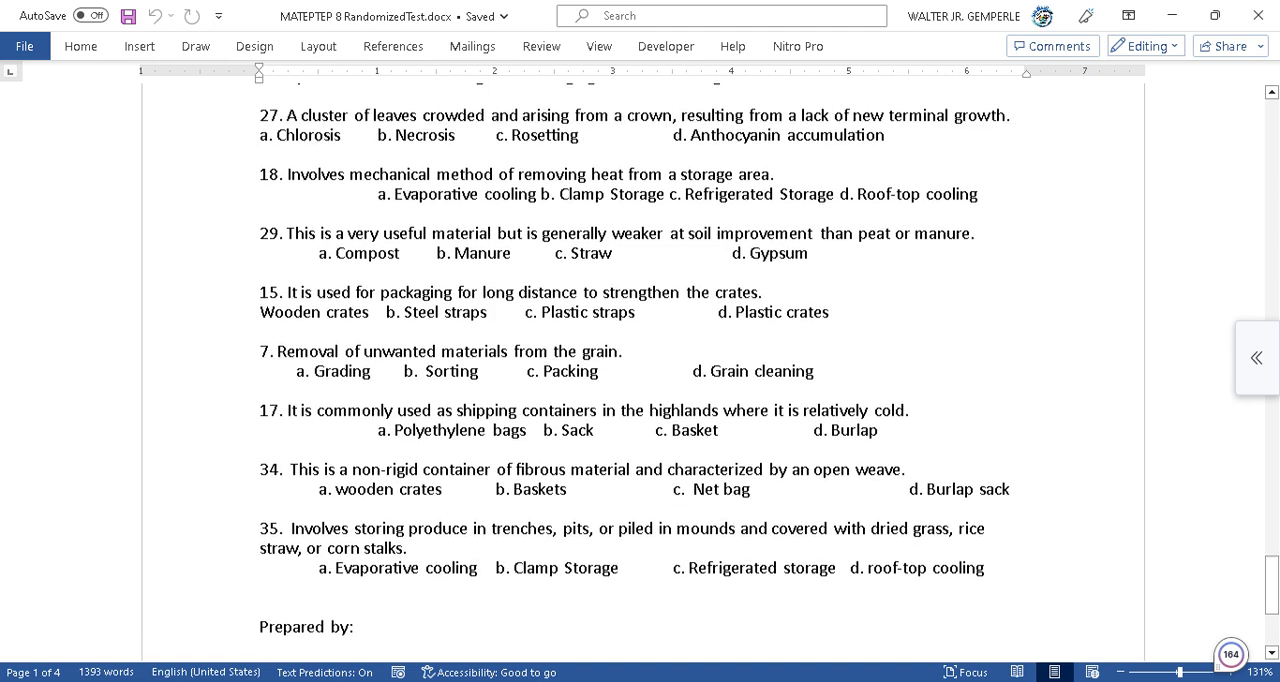
pyautogui.scroll(10, 643, 380)
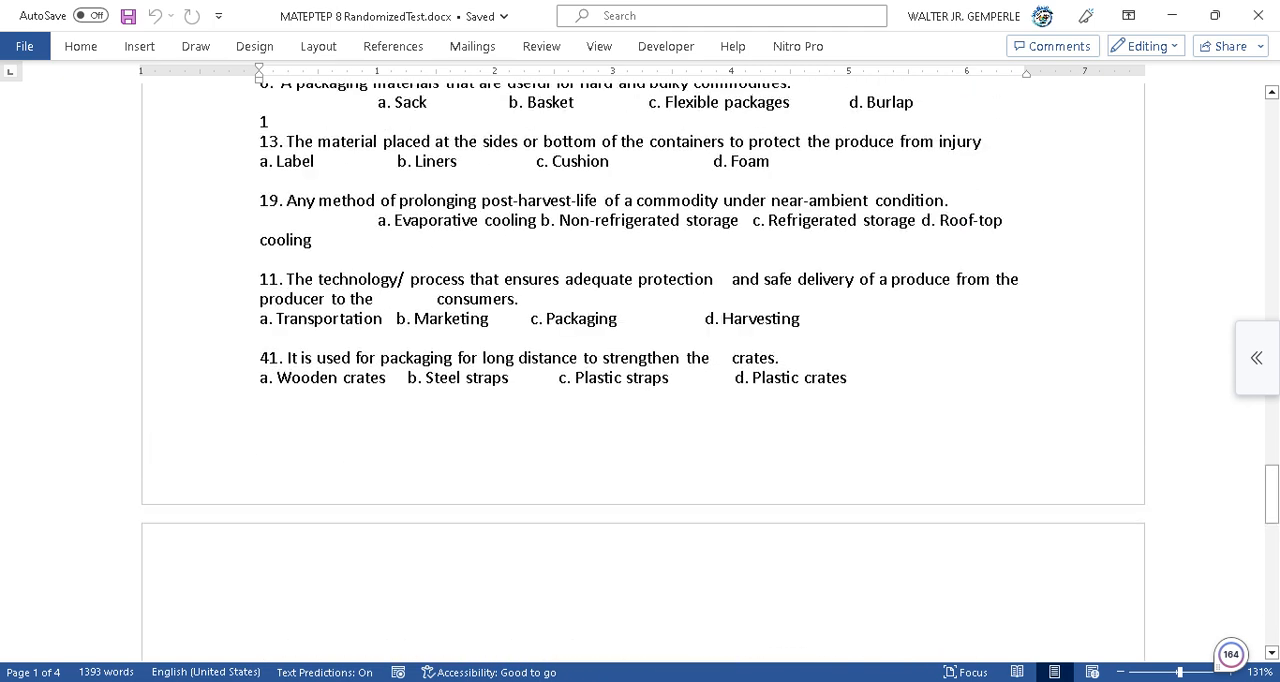
pyautogui.scroll(10, 643, 380)
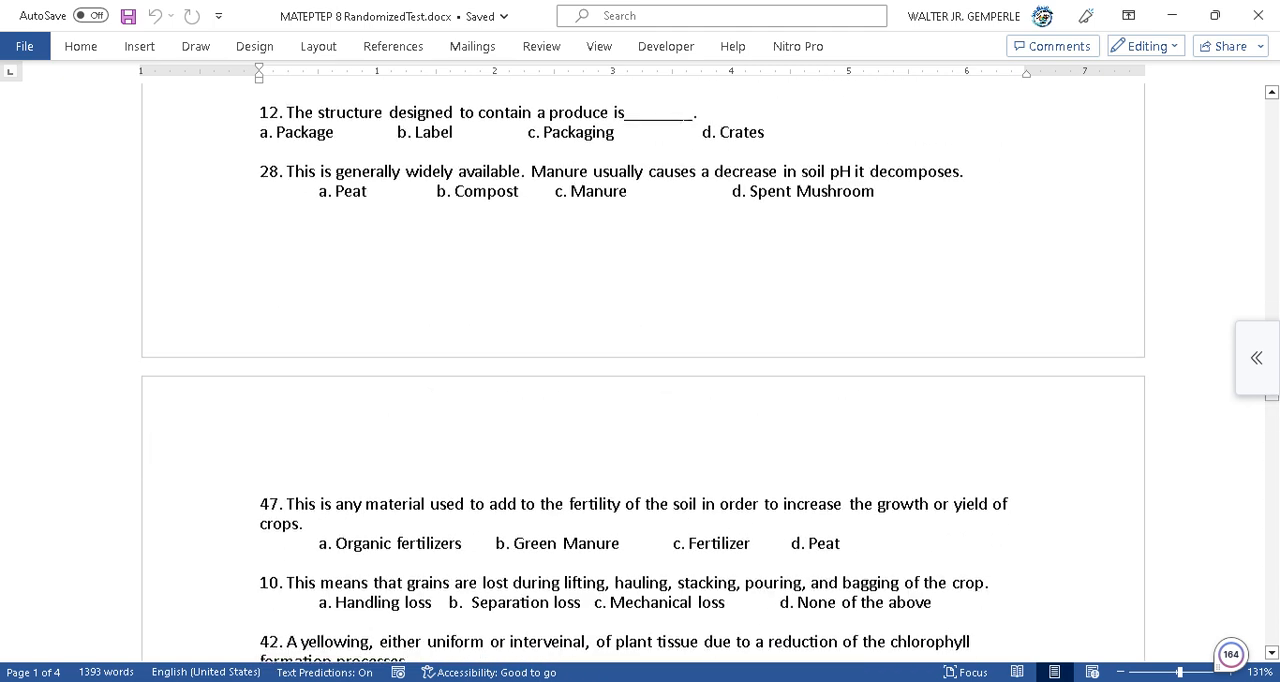
pyautogui.click(1258, 15)
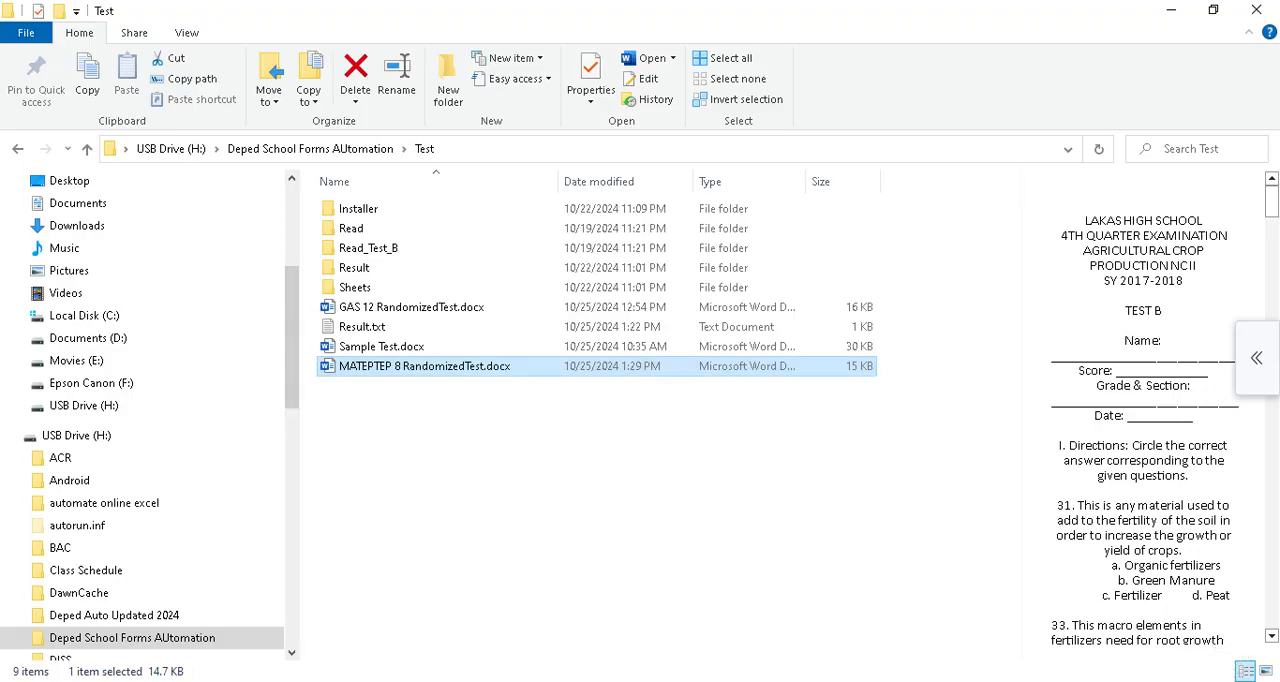
pyautogui.moveTo(752, 680)
pyautogui.click(745, 460)
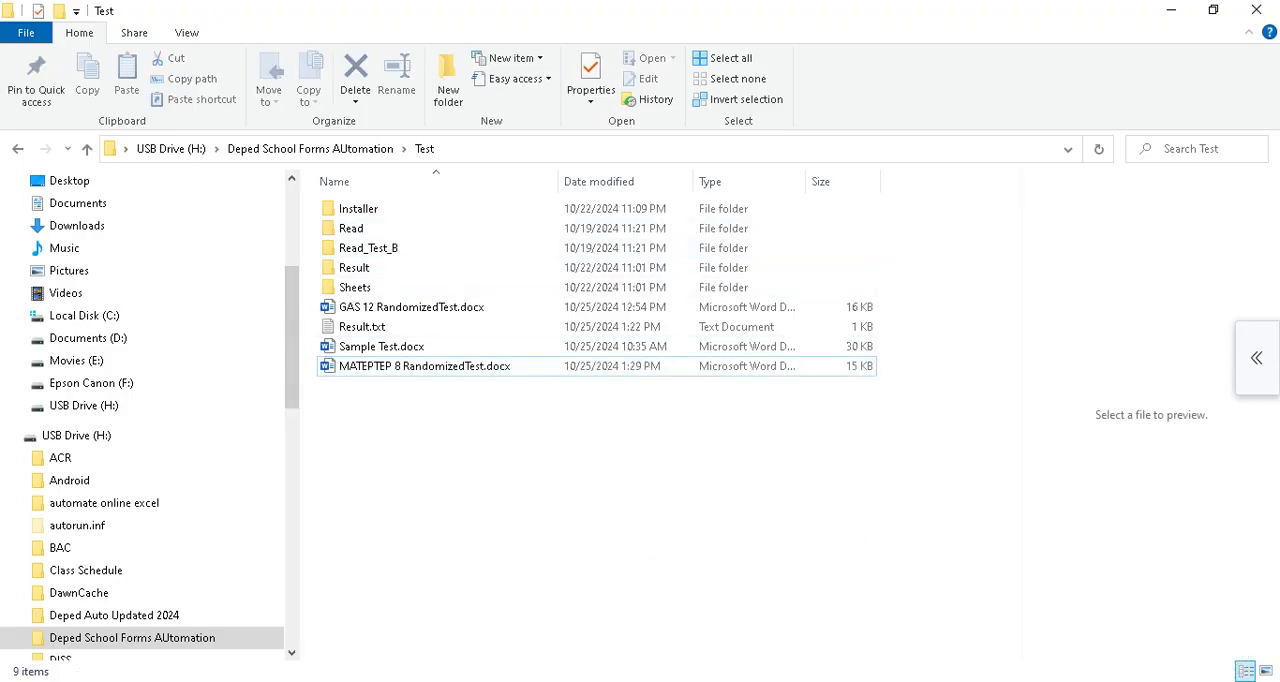
# Open the MATEPTEP 8 Test Sheet Results workbook from the Result folder and compare the student answers with the Correct sheet.
pyautogui.moveTo(752, 680)
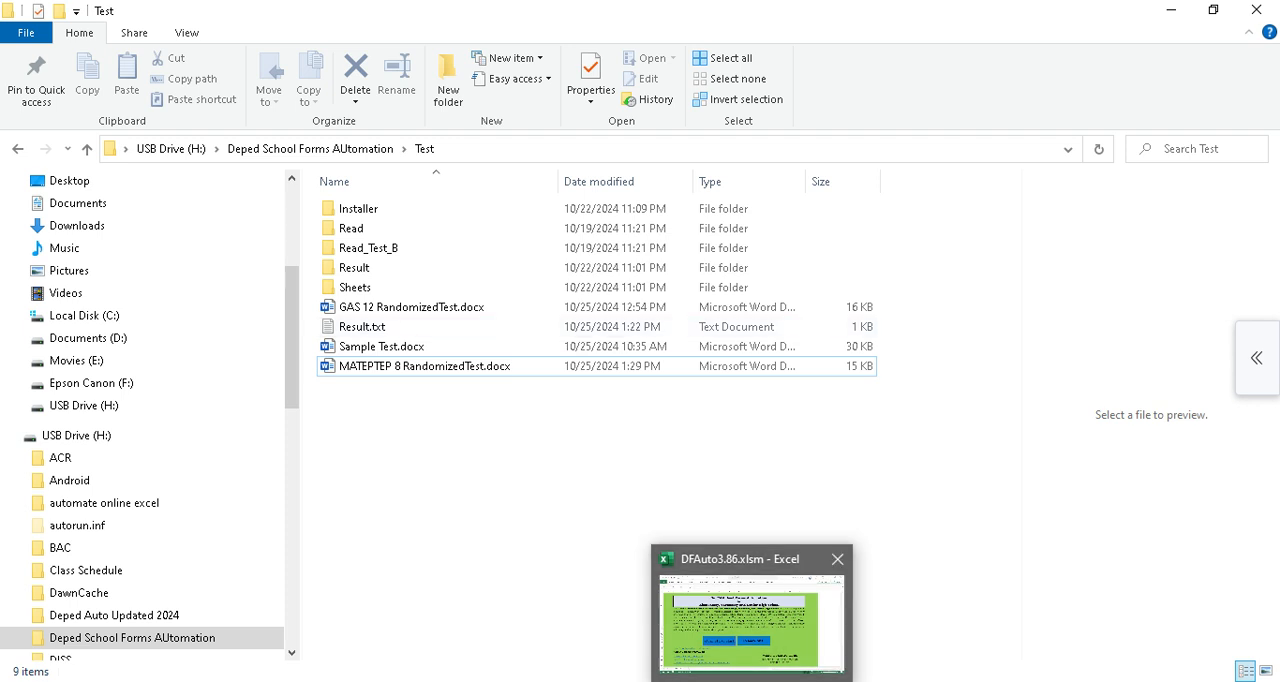
pyautogui.doubleClick(354, 267)
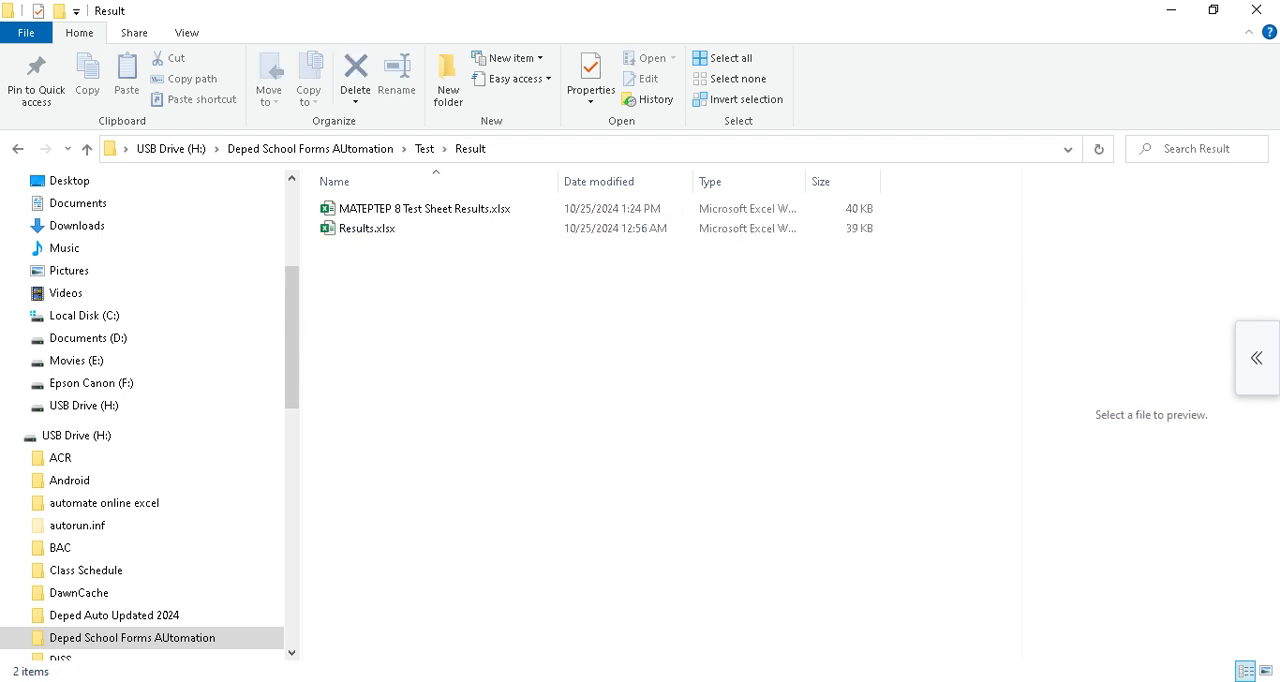
pyautogui.doubleClick(424, 209)
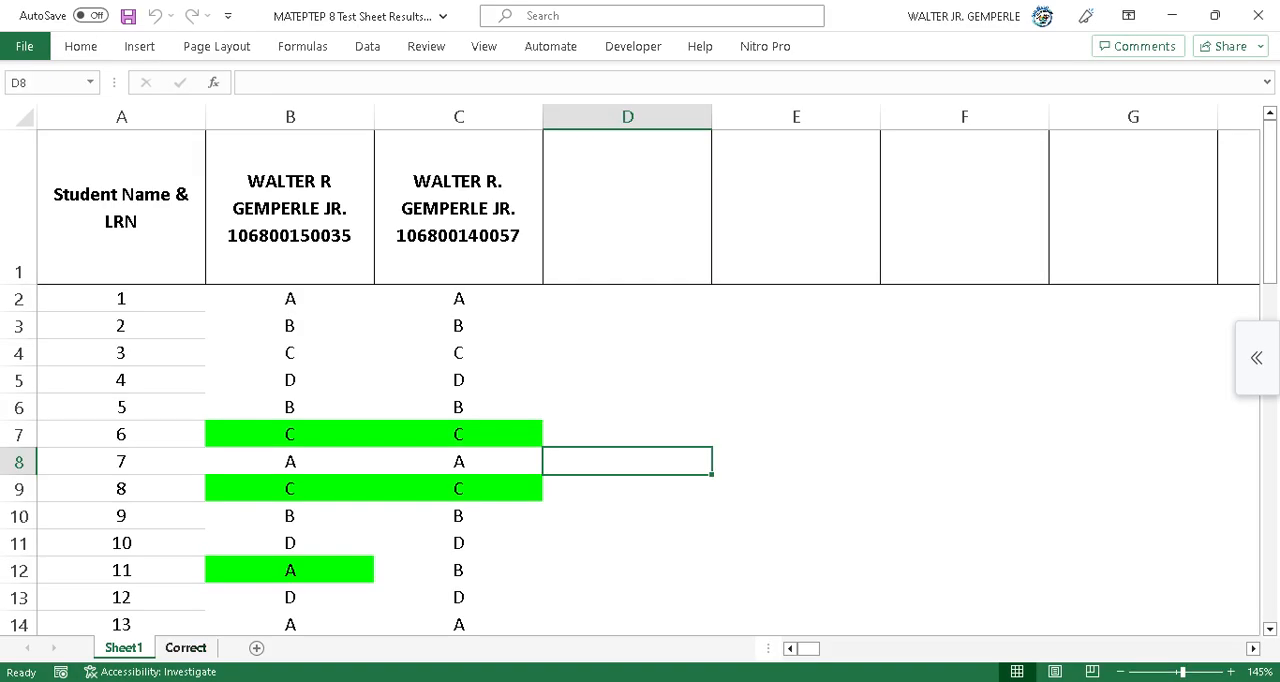
pyautogui.click(185, 648)
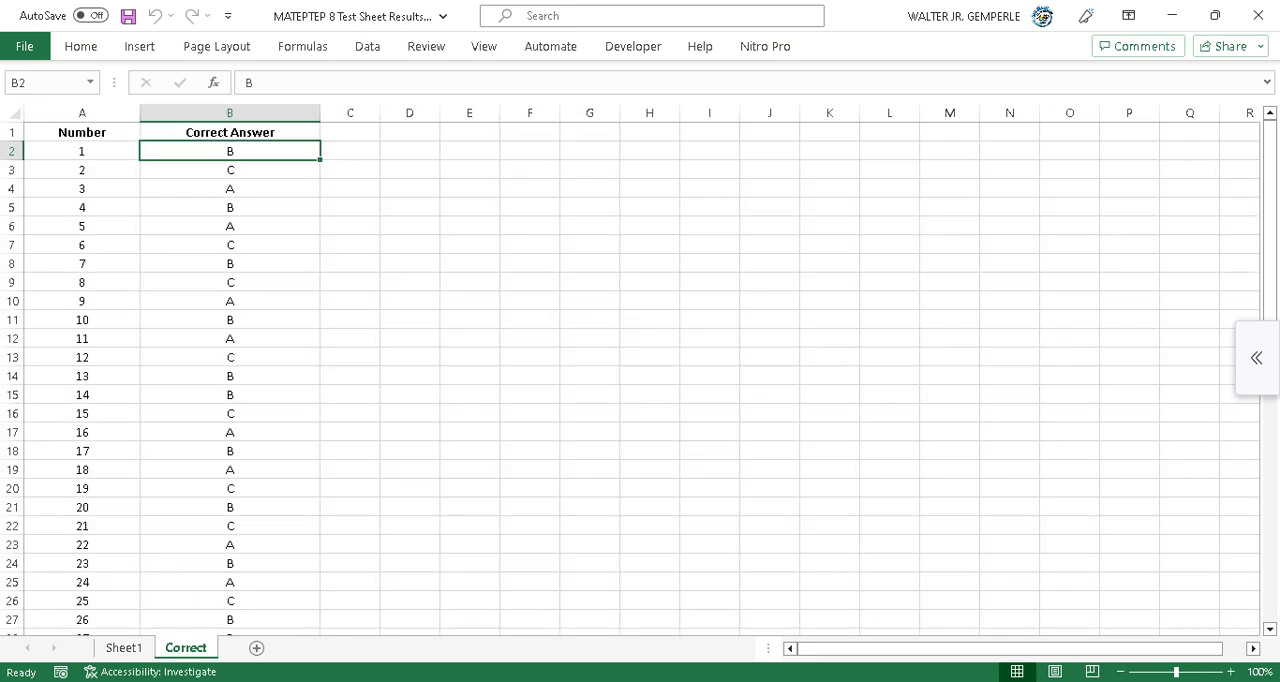
pyautogui.click(124, 648)
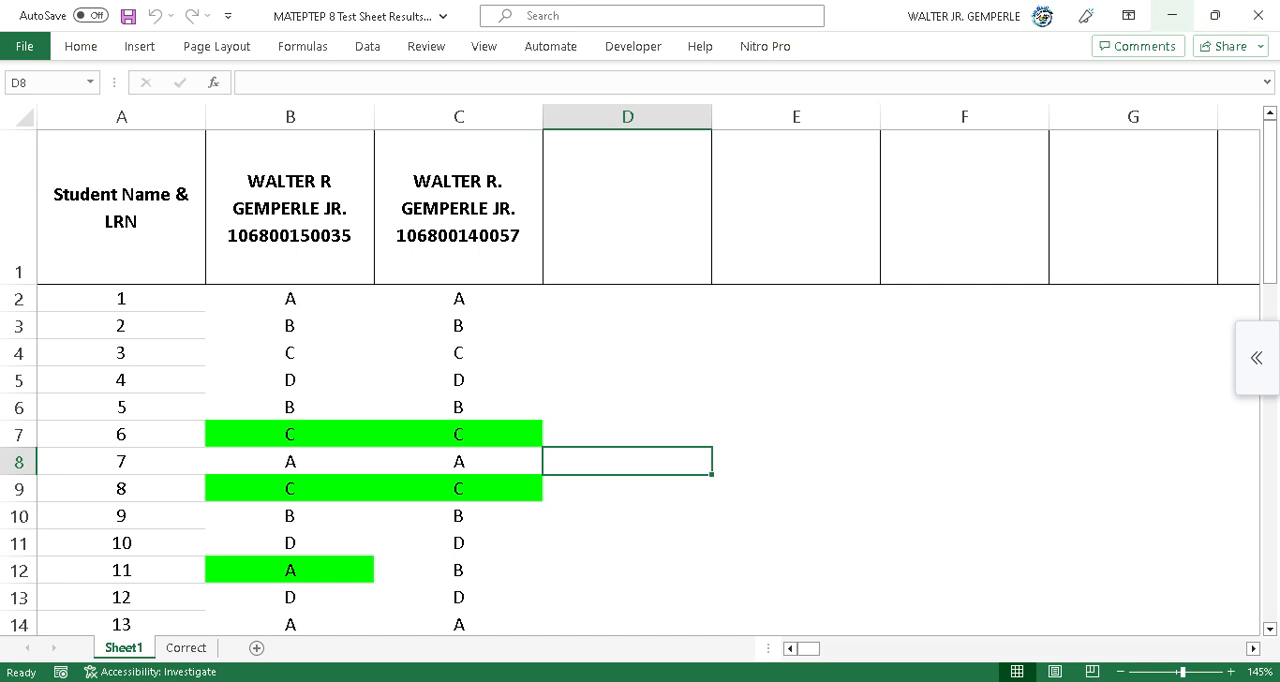
pyautogui.click(1172, 15)
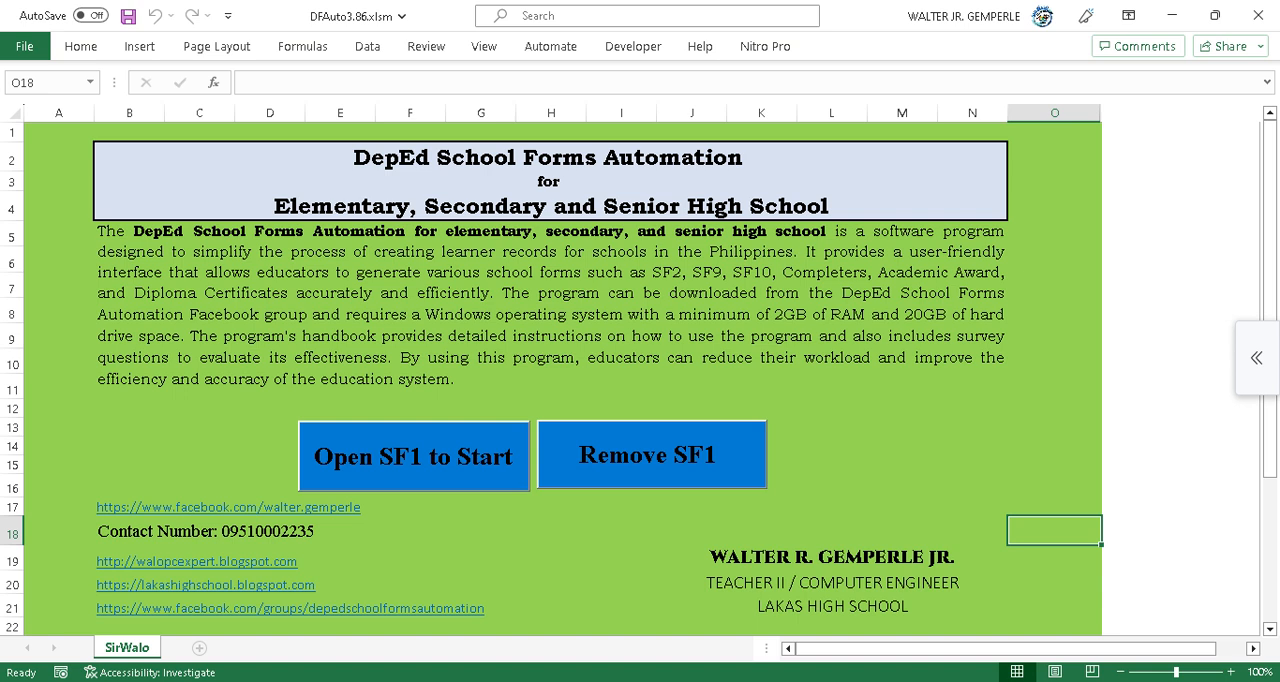
# Return to the Deped School Forms AUtomation folder and switch back to the DFAuto3.86 workbook.
pyautogui.moveTo(752, 680)
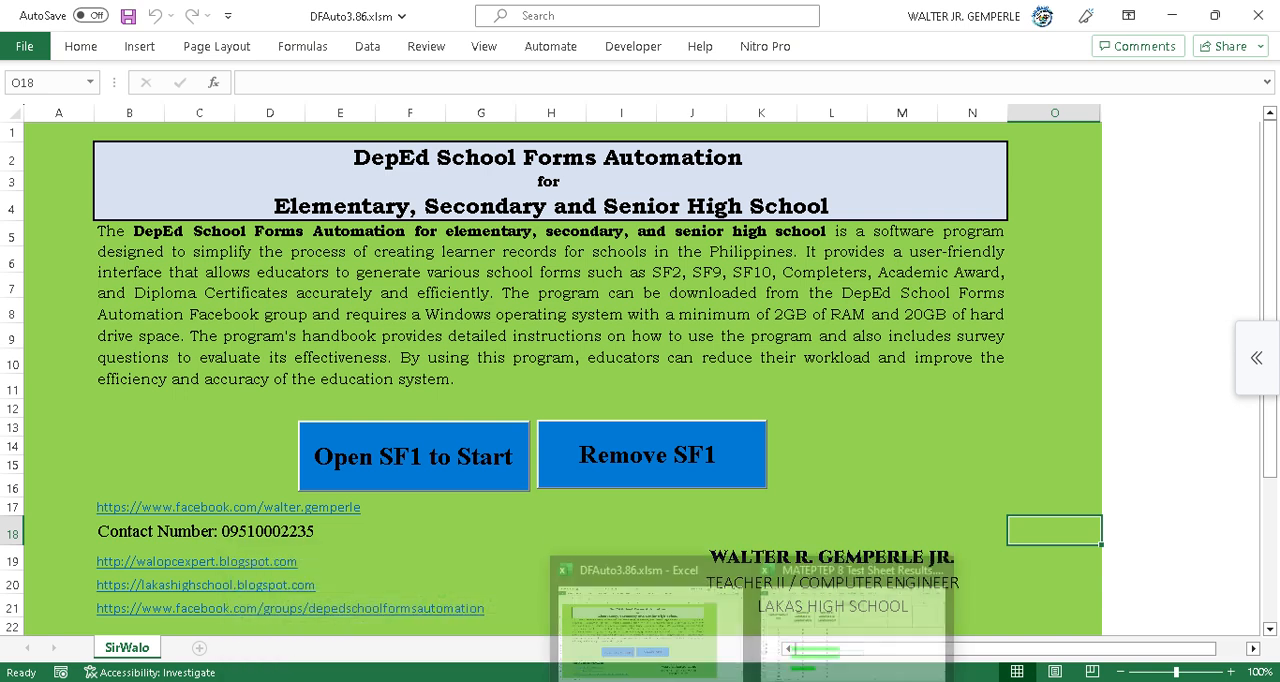
pyautogui.moveTo(436, 680)
pyautogui.click(330, 620)
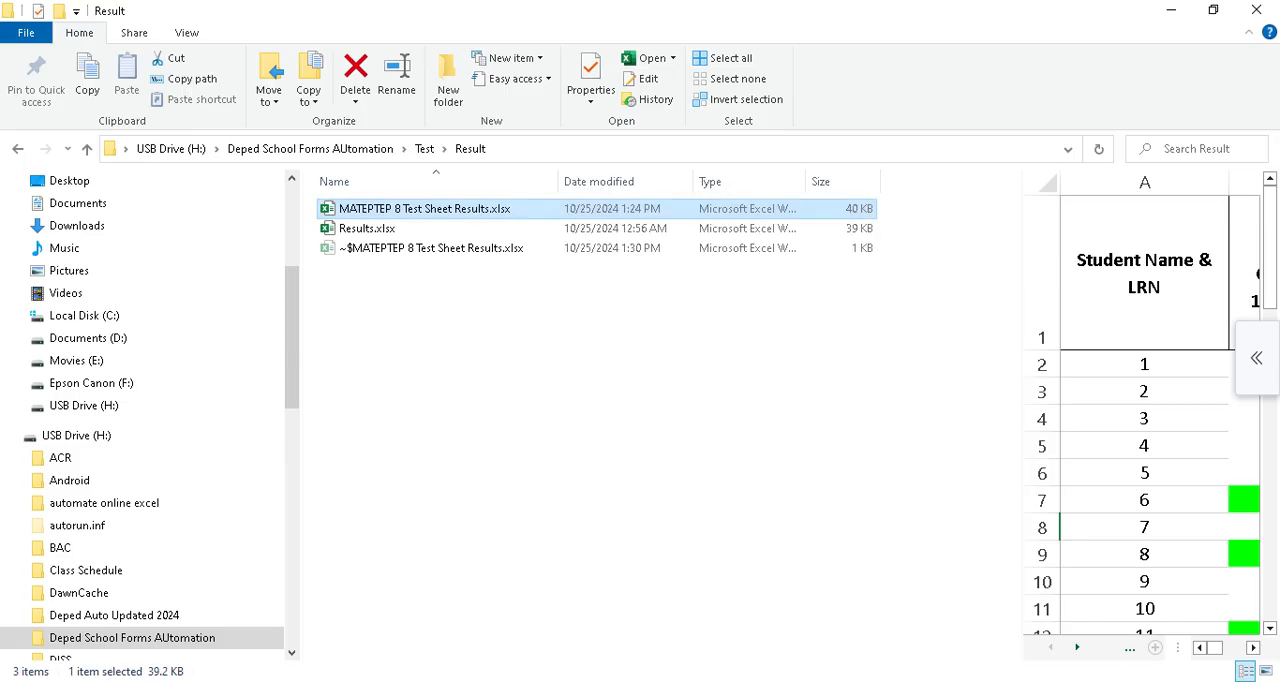
pyautogui.click(310, 148)
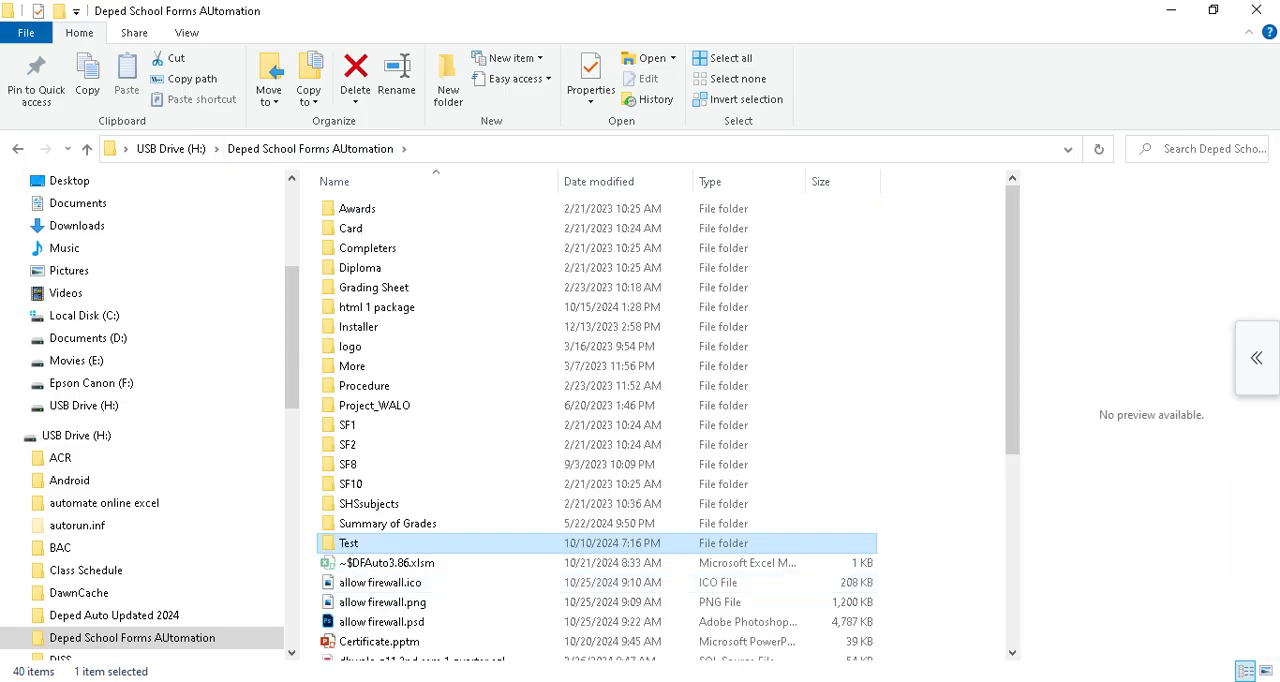
pyautogui.moveTo(752, 680)
pyautogui.moveTo(797, 680)
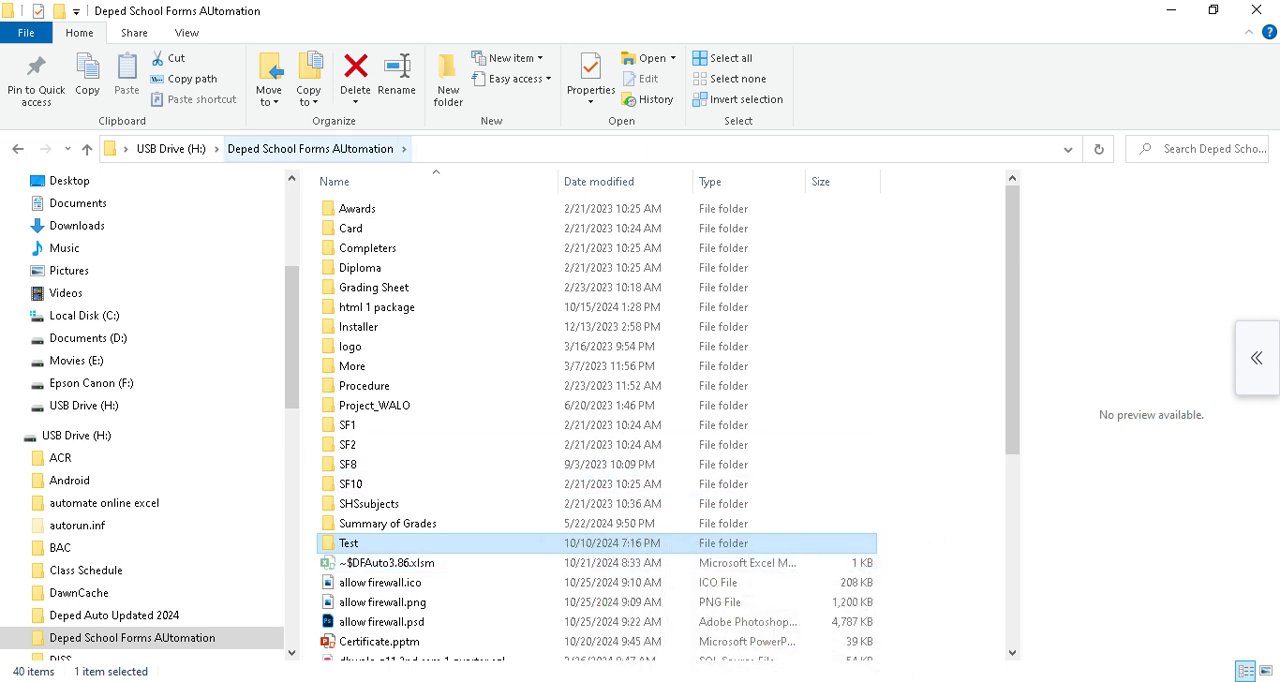
pyautogui.click(310, 149)
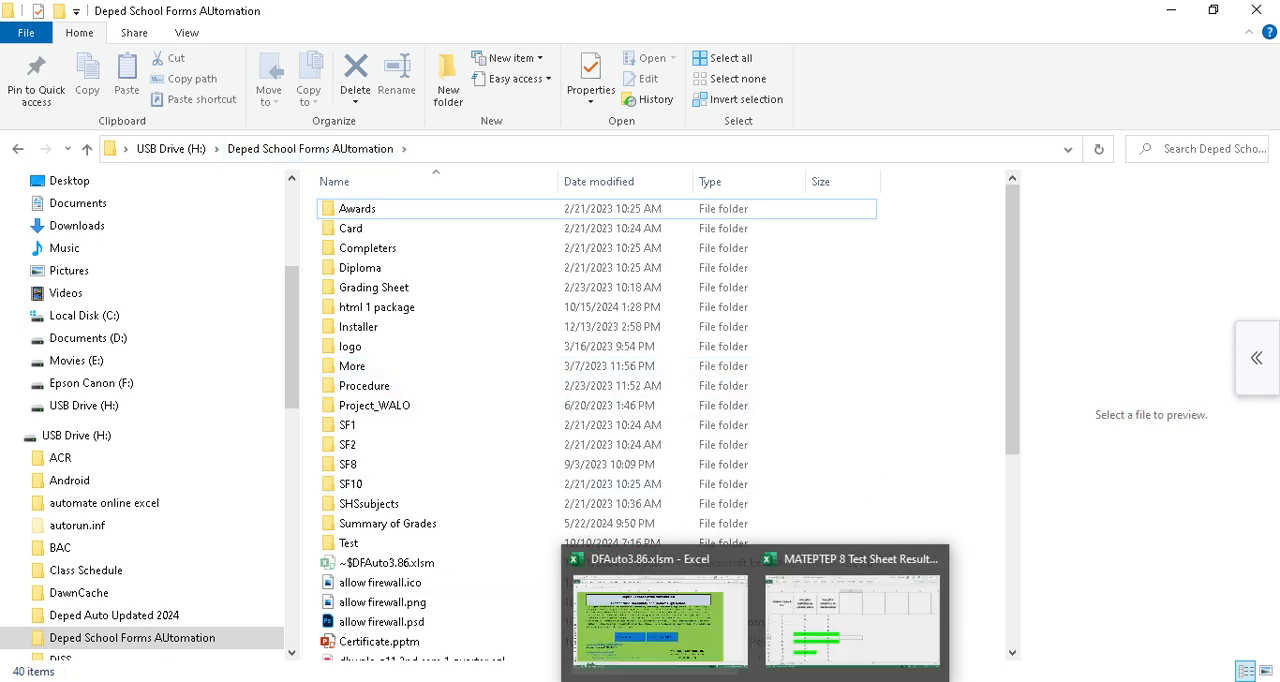
pyautogui.click(637, 614)
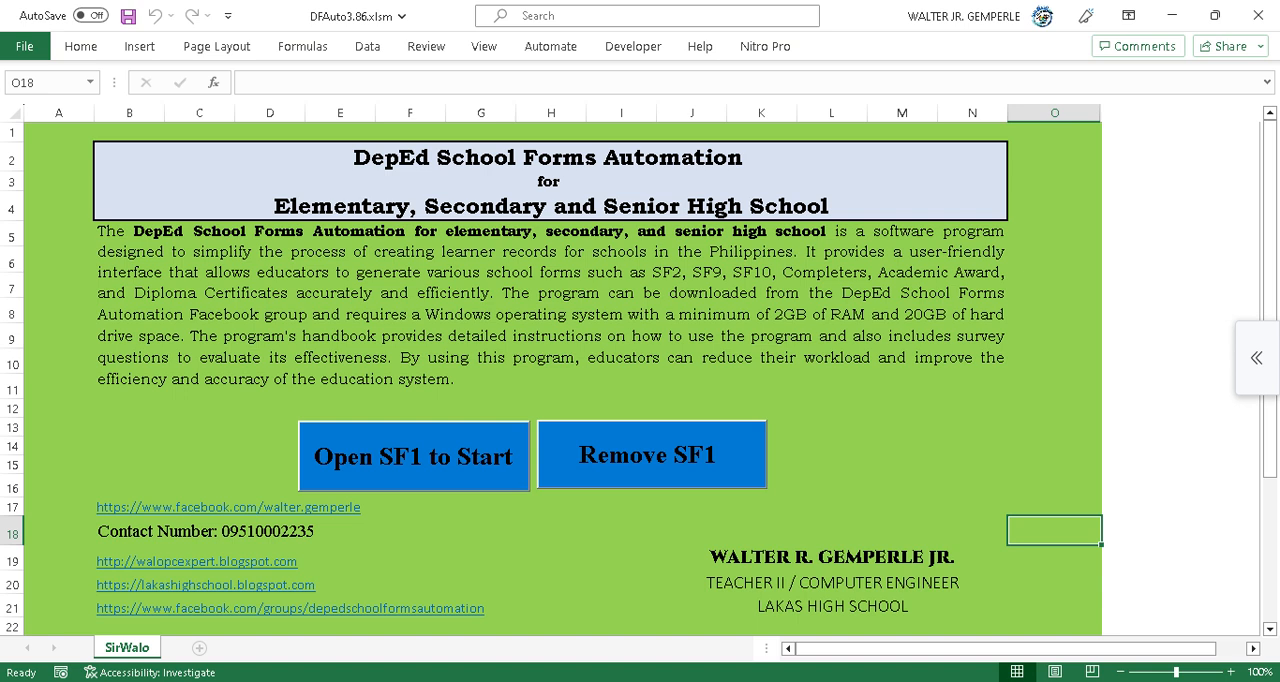
# Open the Deped School Forms Automation menu from the DFAuto3.86 workbook with Open SF1 to Start.
pyautogui.click(414, 456)
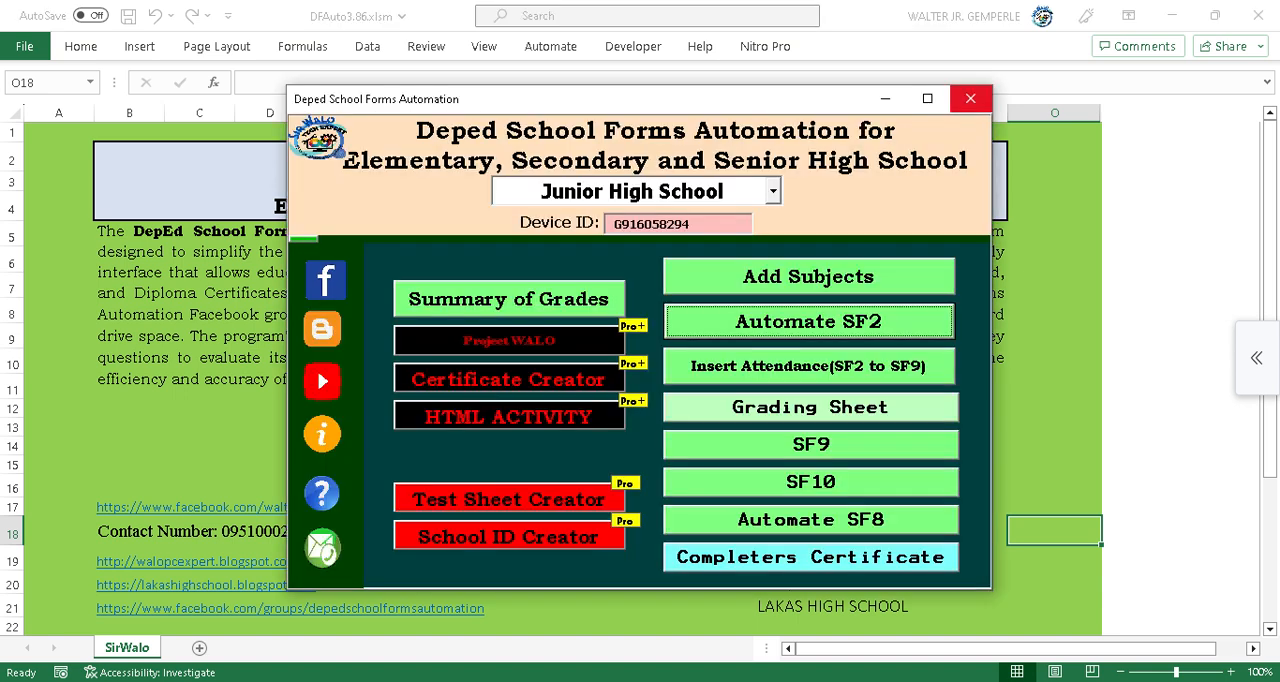
pyautogui.click(972, 99)
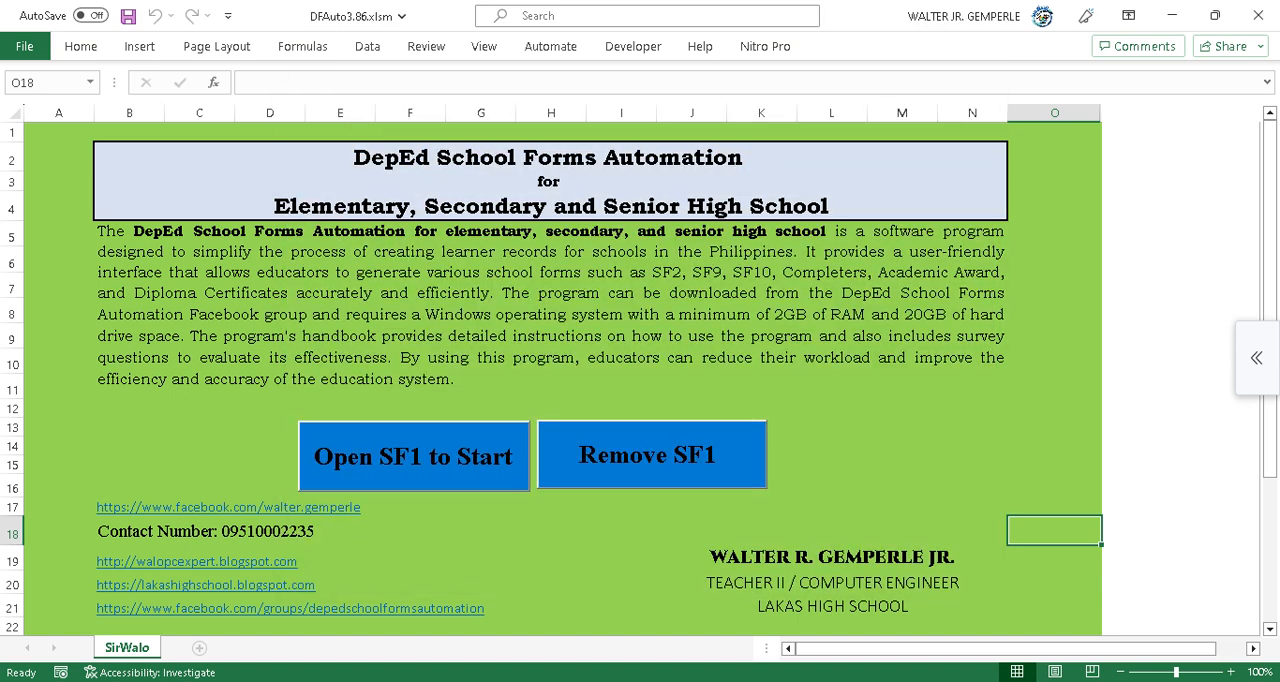
pyautogui.click(652, 455)
pyautogui.click(788, 418)
pyautogui.click(414, 456)
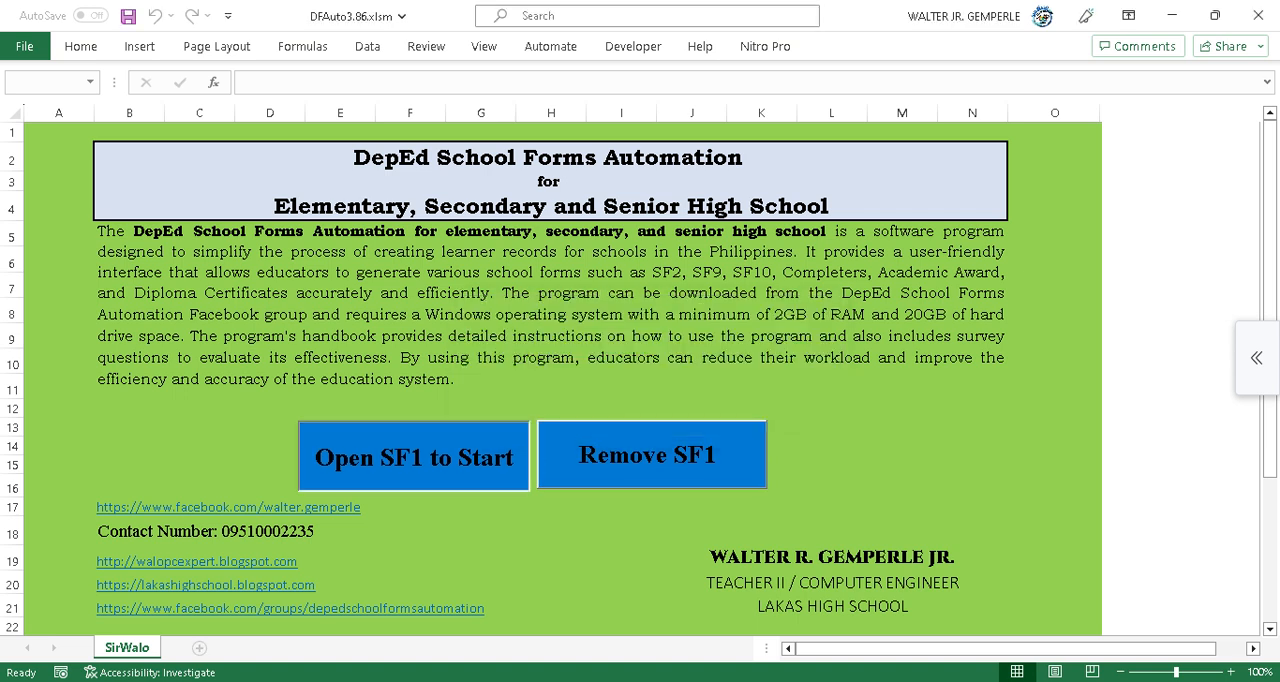
pyautogui.doubleClick(277, 191)
pyautogui.click(313, 191)
pyautogui.click(555, 434)
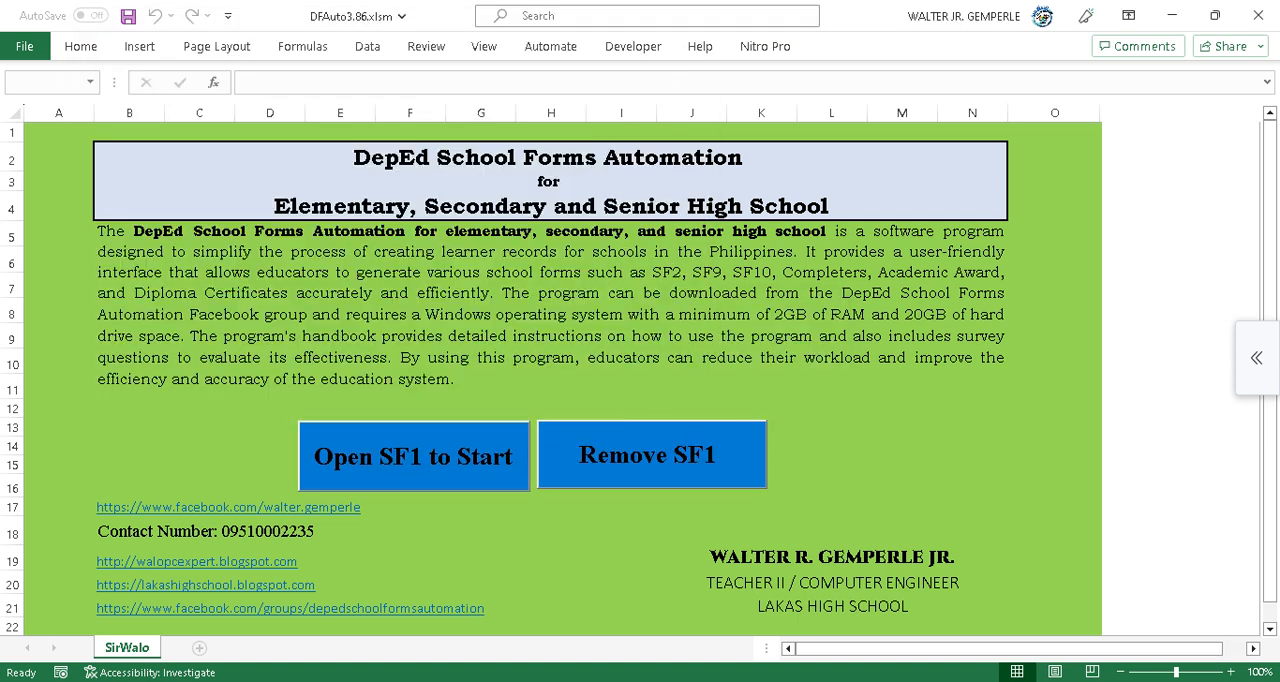
pyautogui.click(772, 414)
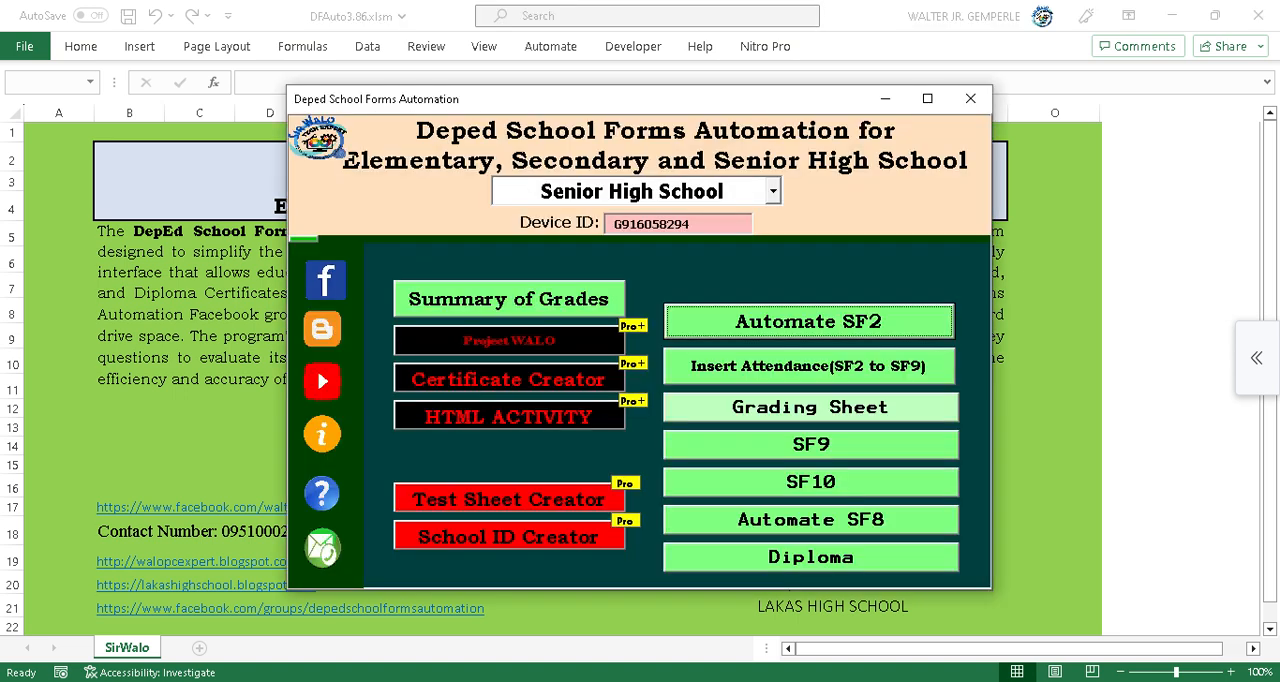
# Launch Project WALO from its installer and open the Exam Creator for grade 12 GAS.
pyautogui.click(509, 341)
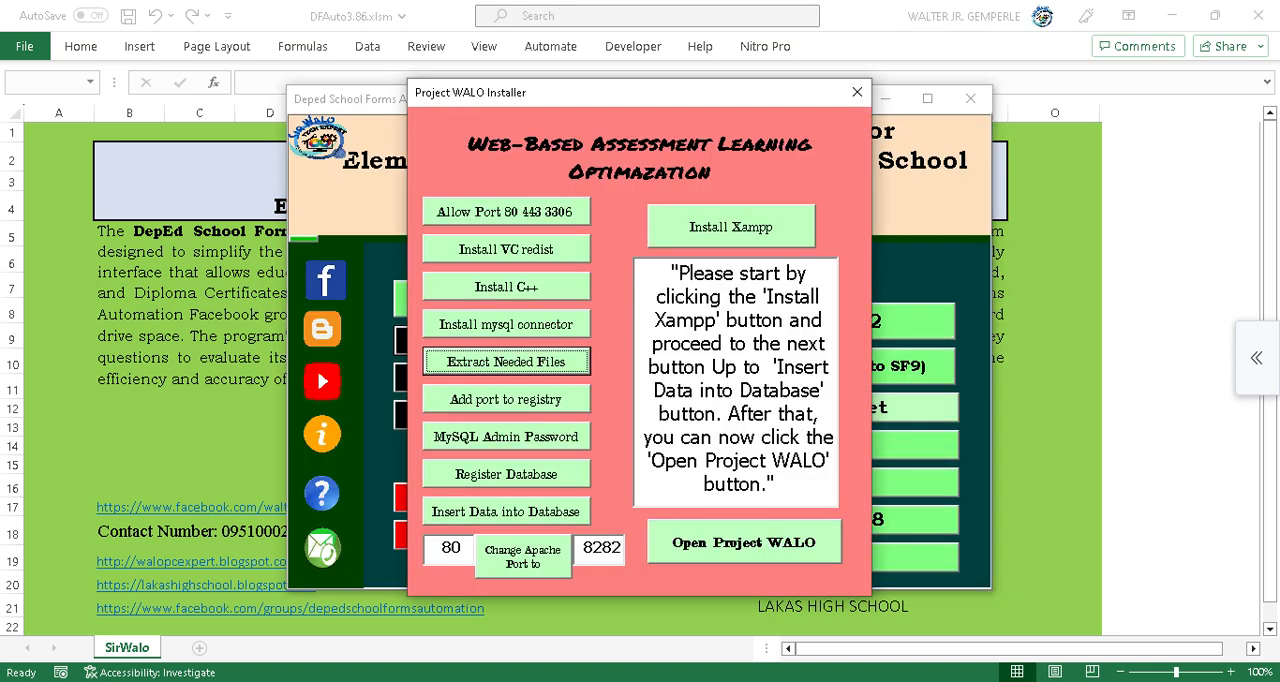
pyautogui.click(744, 541)
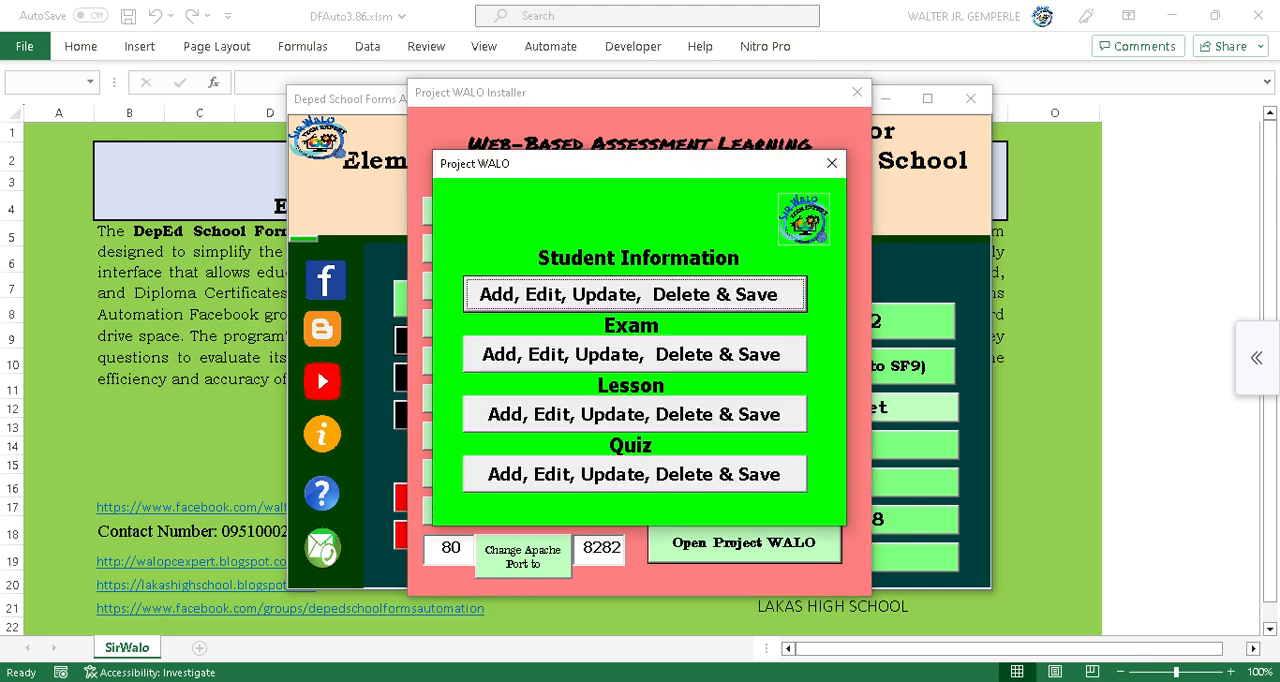
pyautogui.click(634, 474)
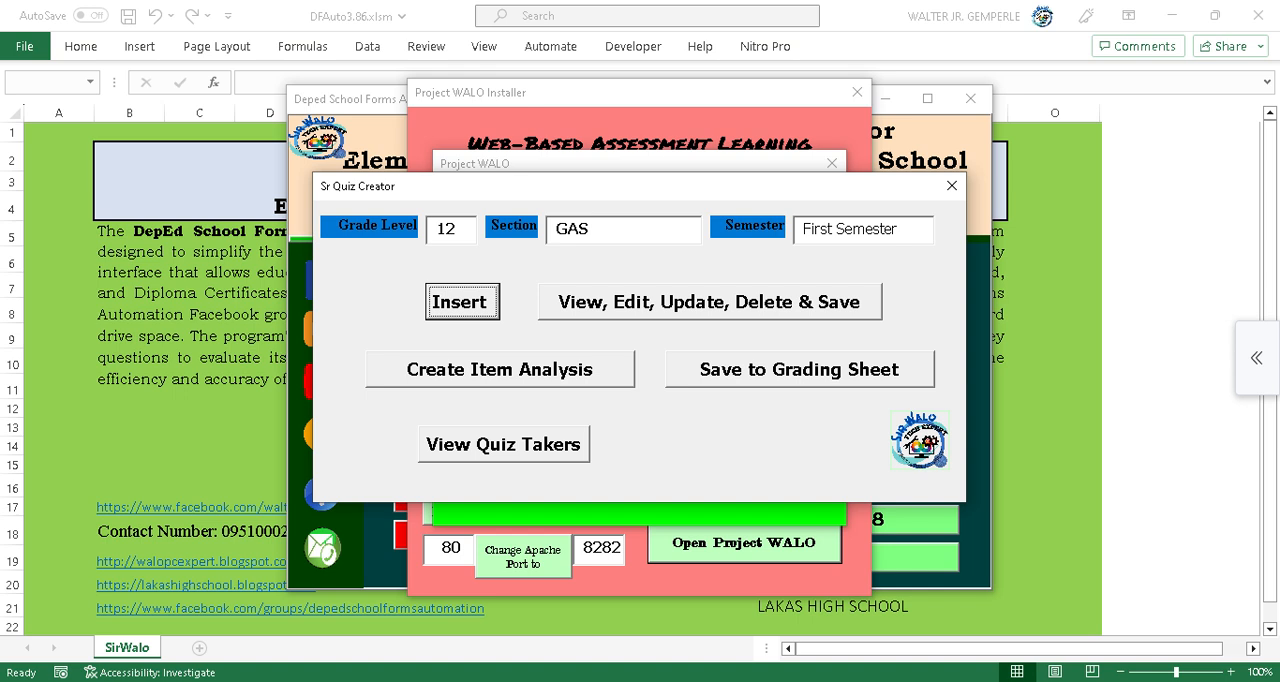
pyautogui.click(952, 185)
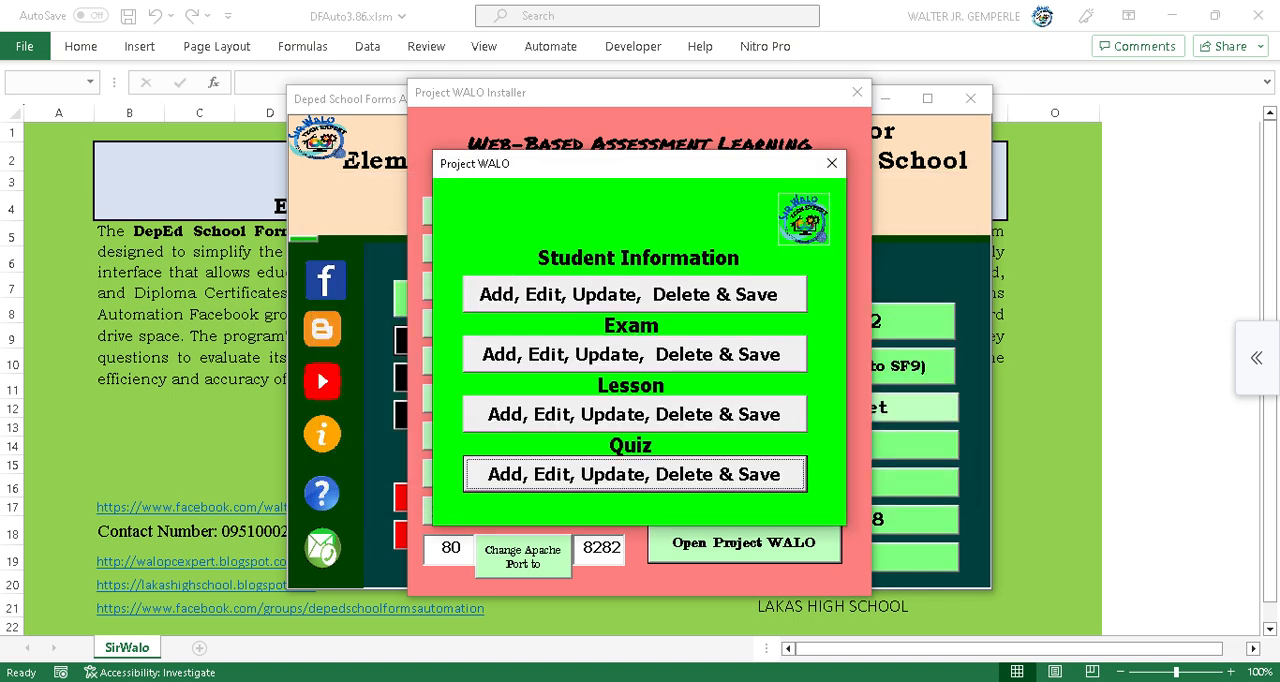
pyautogui.click(634, 354)
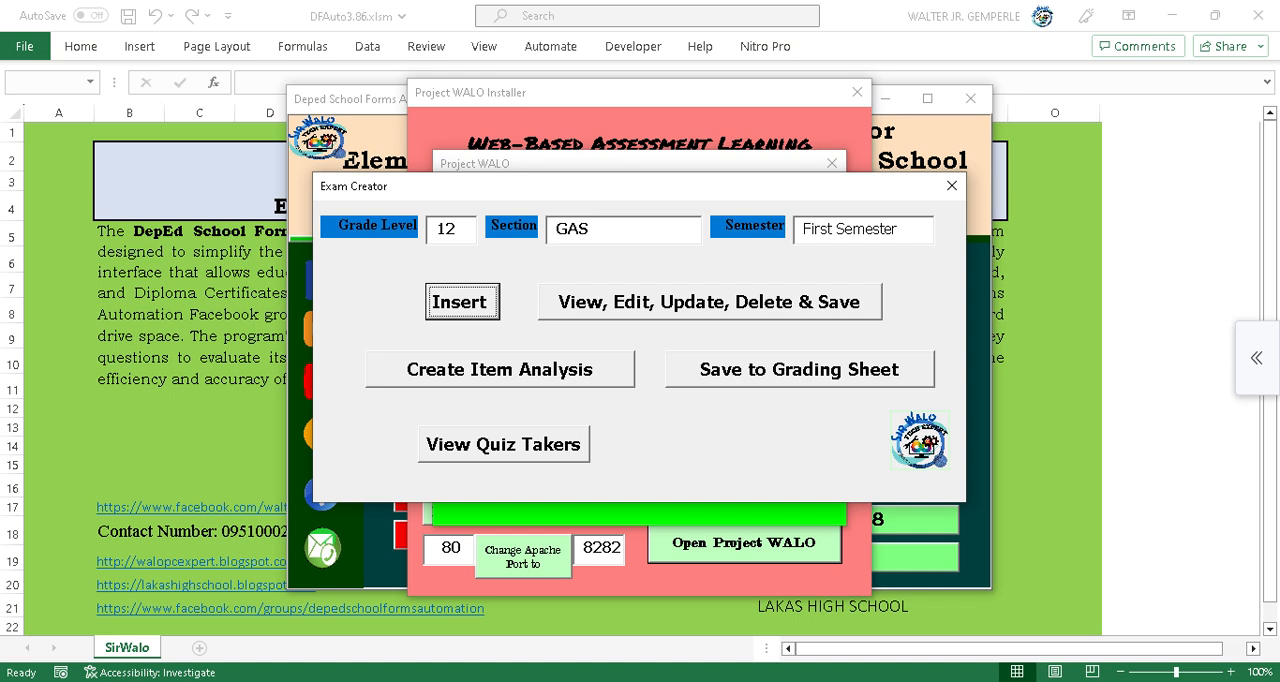
# Draw 50 random Core Media and Information Literacy exam questions for the 1st quarter, section ID 1, then close the exam view.
pyautogui.click(710, 302)
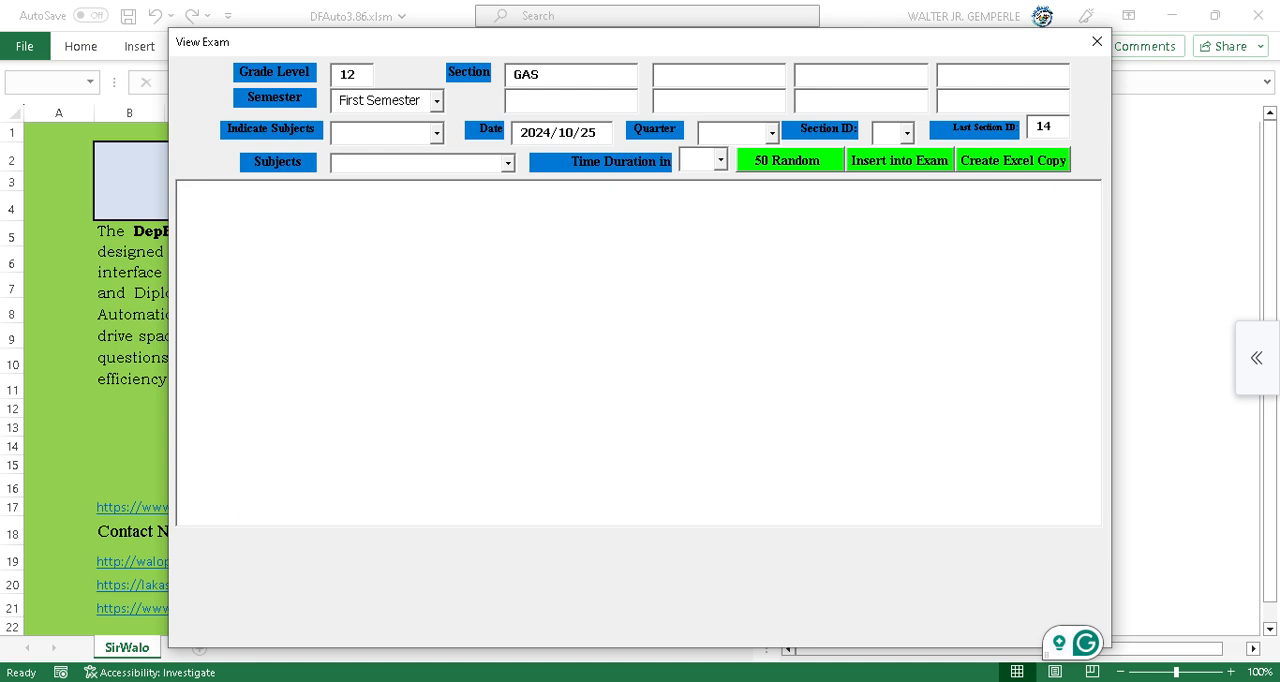
pyautogui.click(376, 133)
pyautogui.click(437, 133)
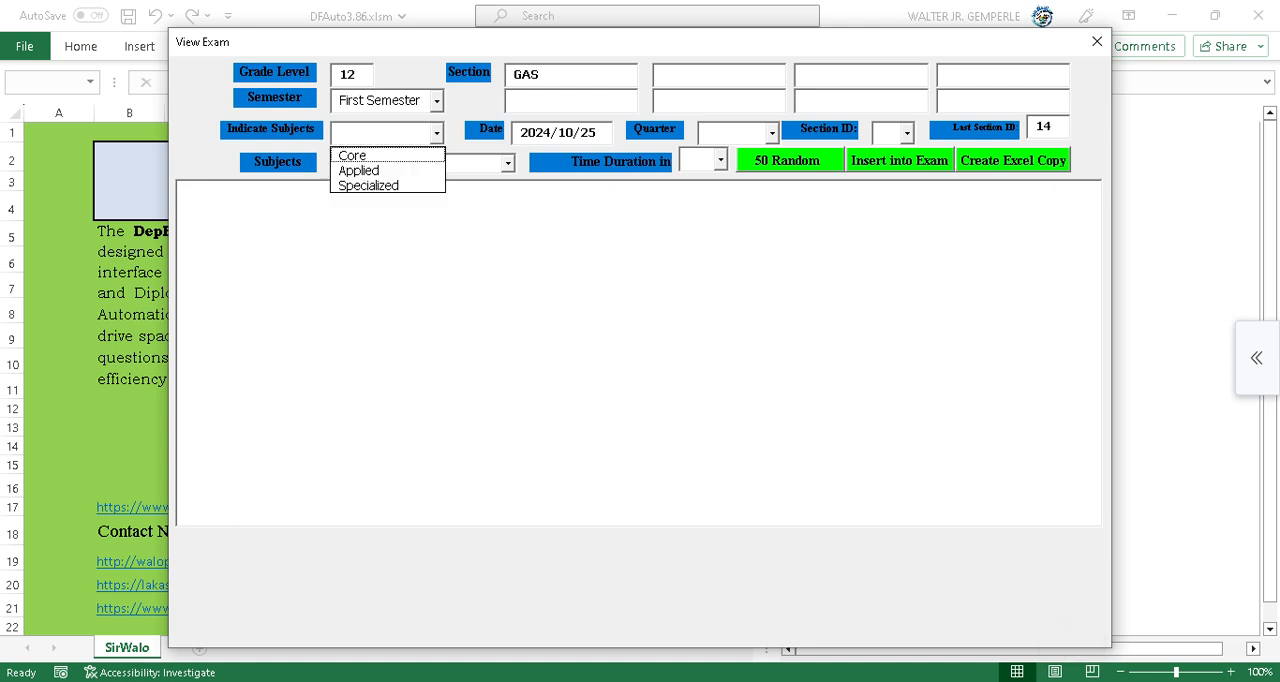
pyautogui.click(362, 155)
pyautogui.click(508, 163)
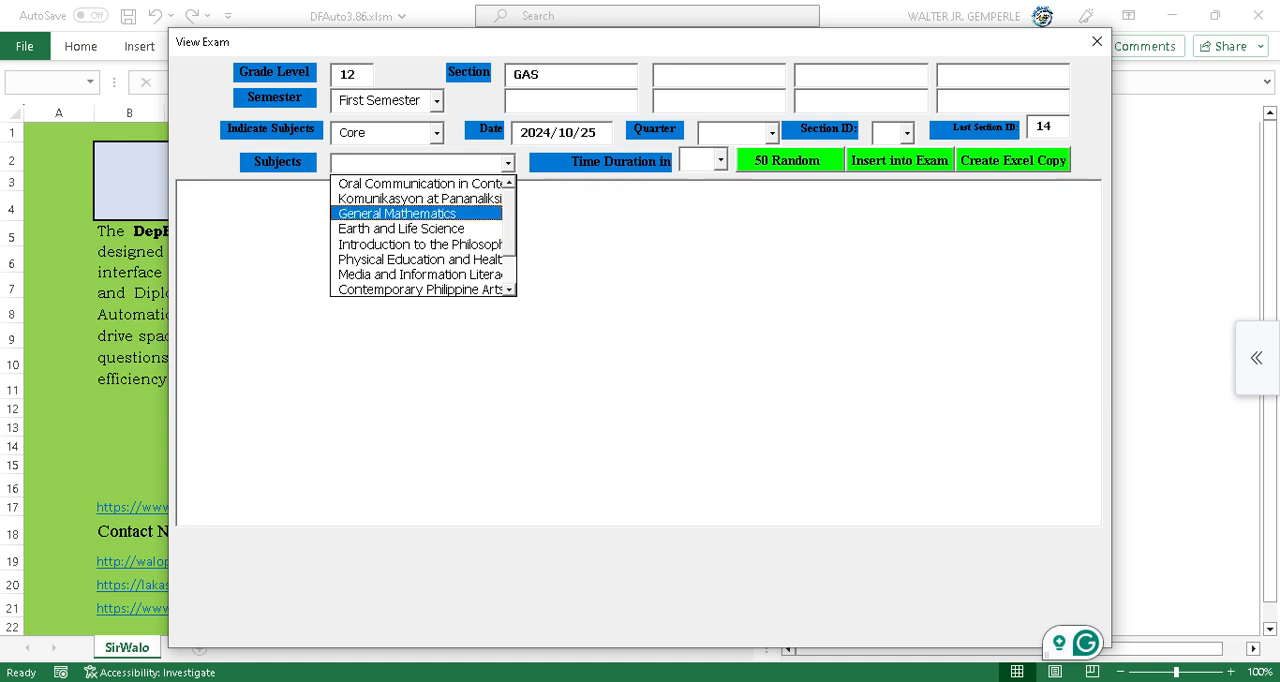
pyautogui.click(420, 274)
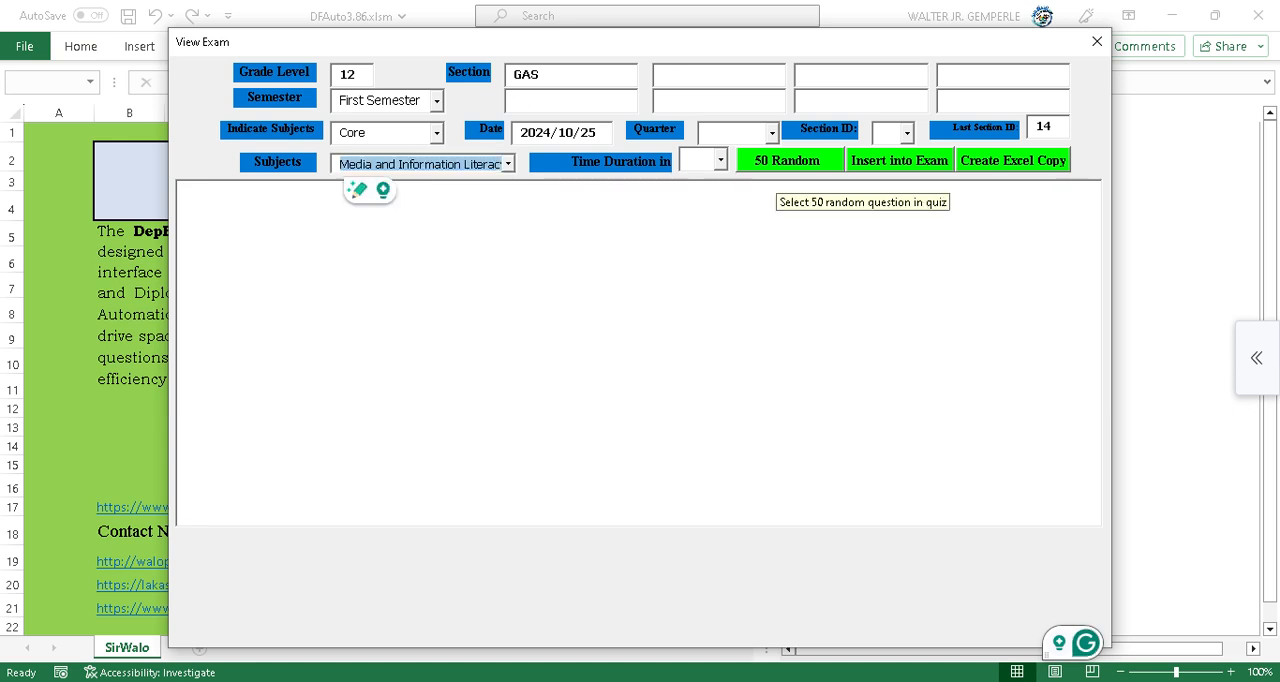
pyautogui.click(771, 132)
pyautogui.click(716, 151)
pyautogui.click(906, 132)
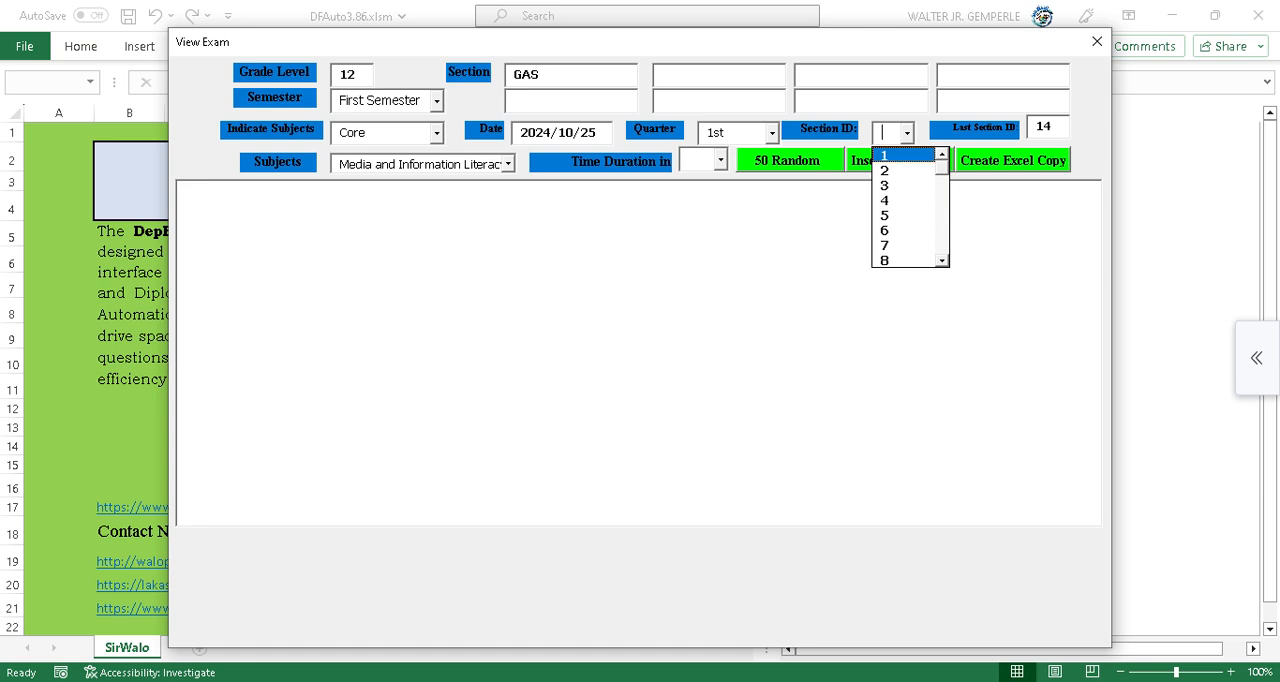
pyautogui.click(900, 155)
pyautogui.click(790, 160)
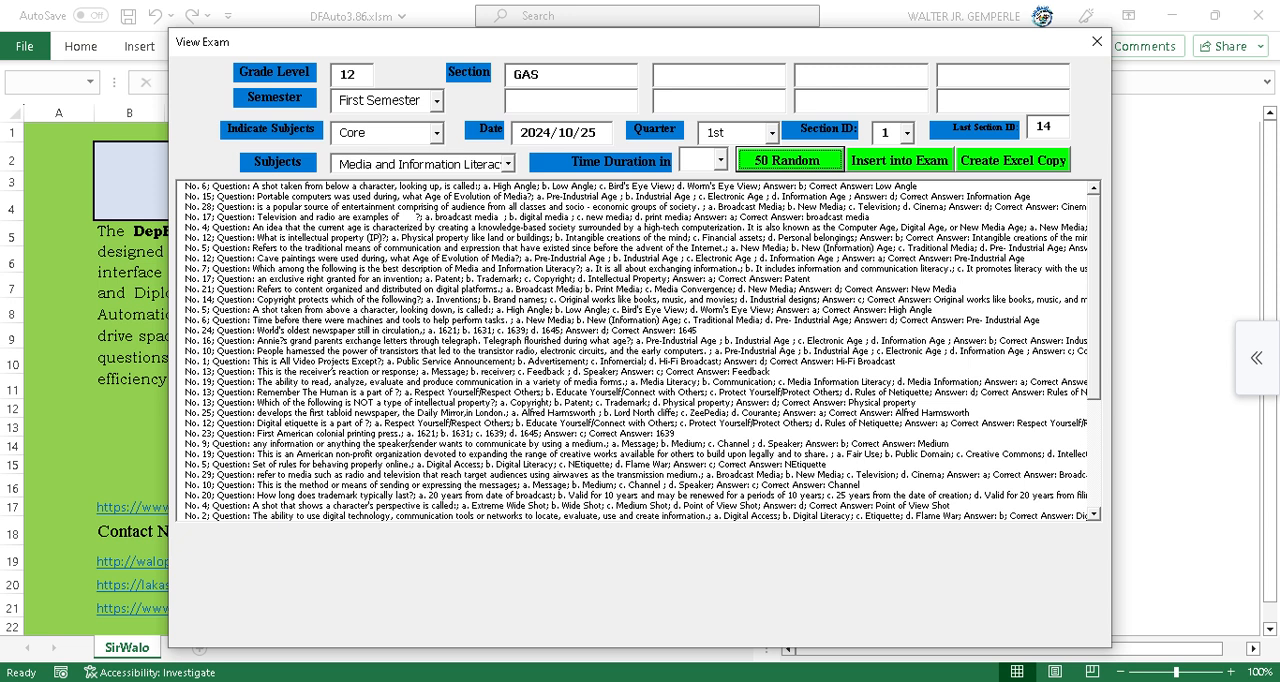
pyautogui.click(1097, 41)
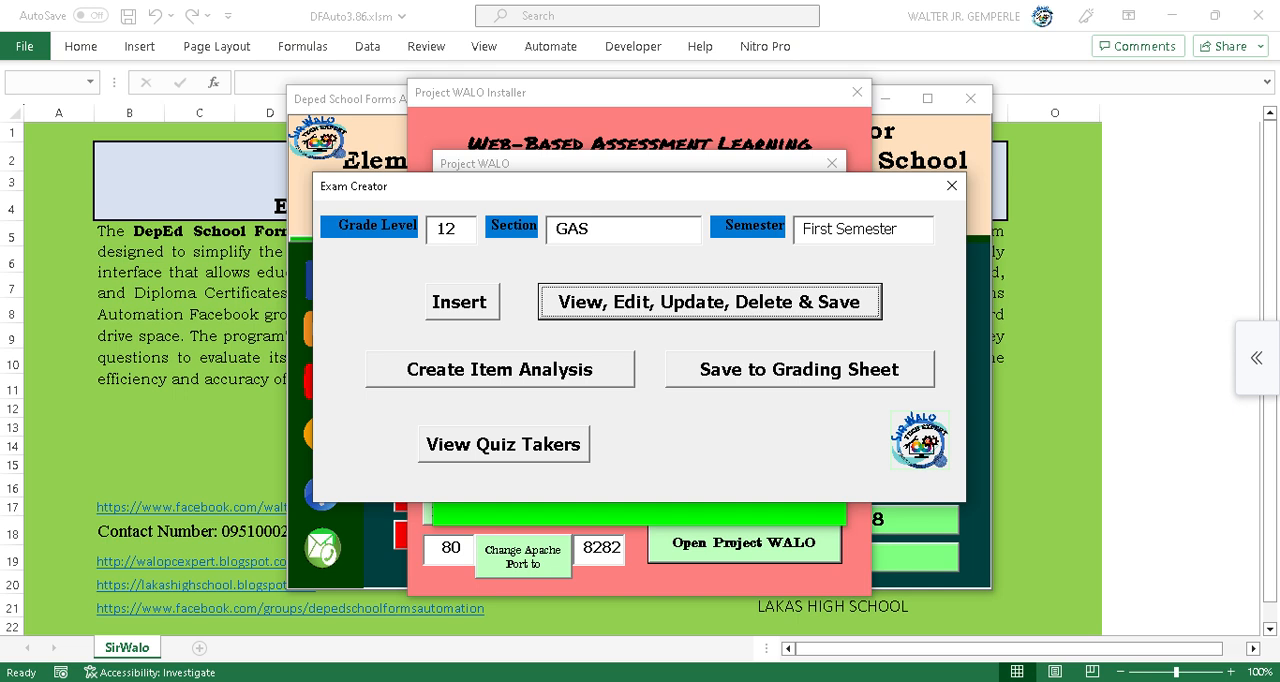
# Open the Save to Grading Sheet exam results window, then close it along with the Project WALO dialogs.
pyautogui.click(800, 369)
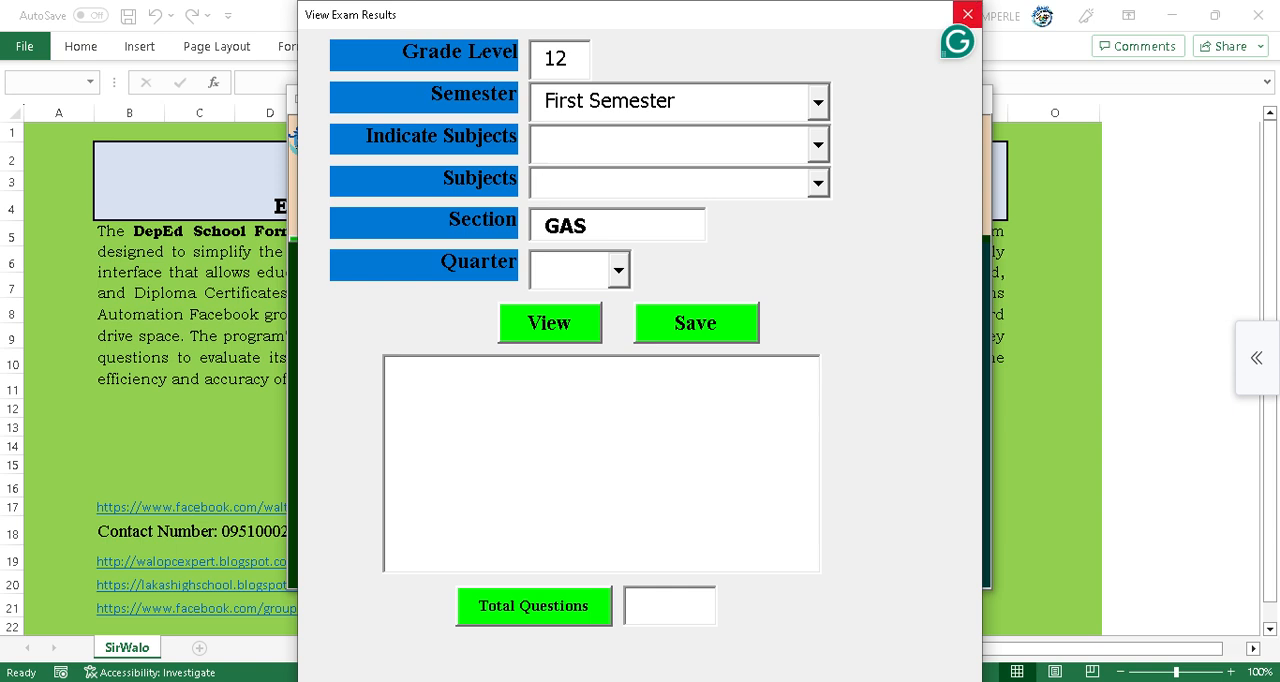
pyautogui.click(967, 14)
pyautogui.click(952, 185)
pyautogui.click(831, 163)
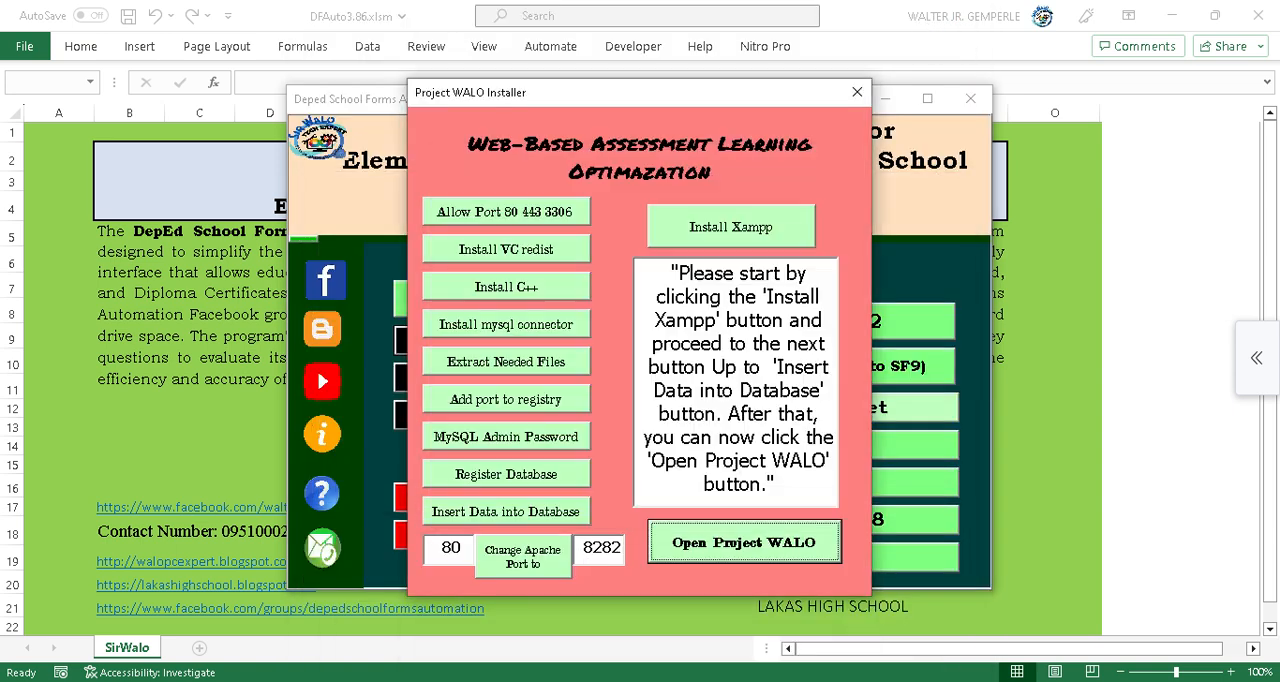
pyautogui.click(857, 92)
# Switch to the Project WALO browser tab and sign in with the saved student account.
pyautogui.click(660, 622)
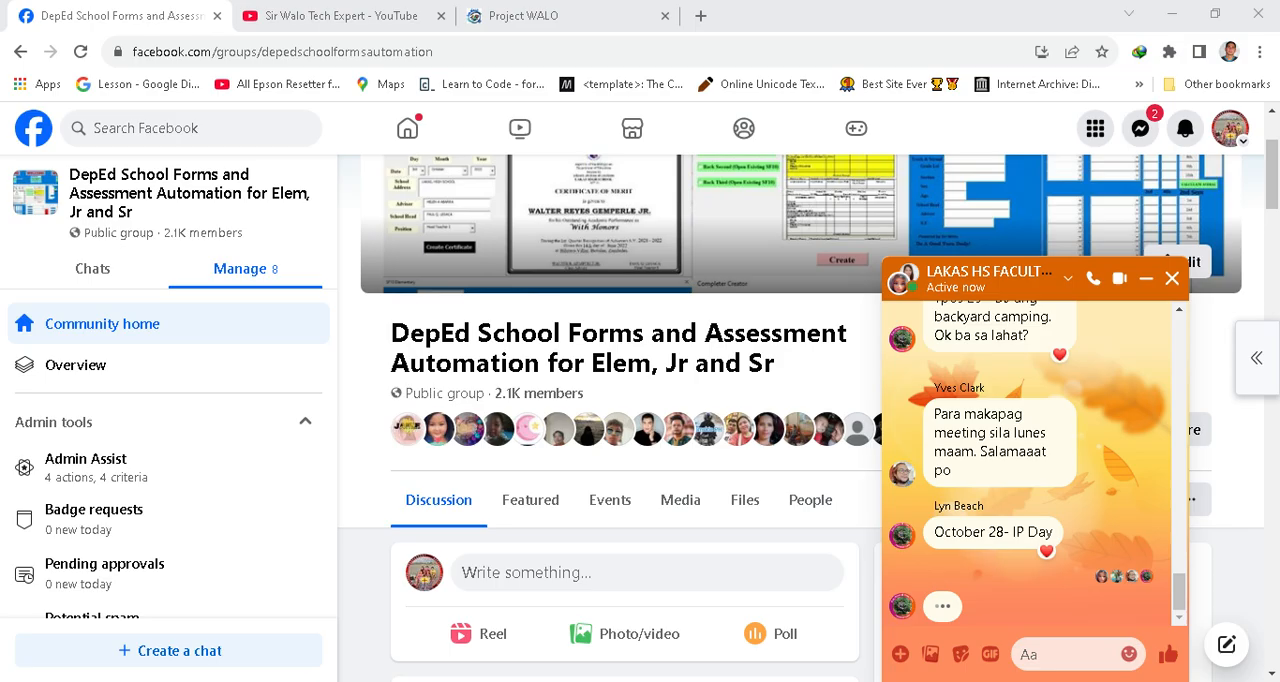
pyautogui.click(560, 16)
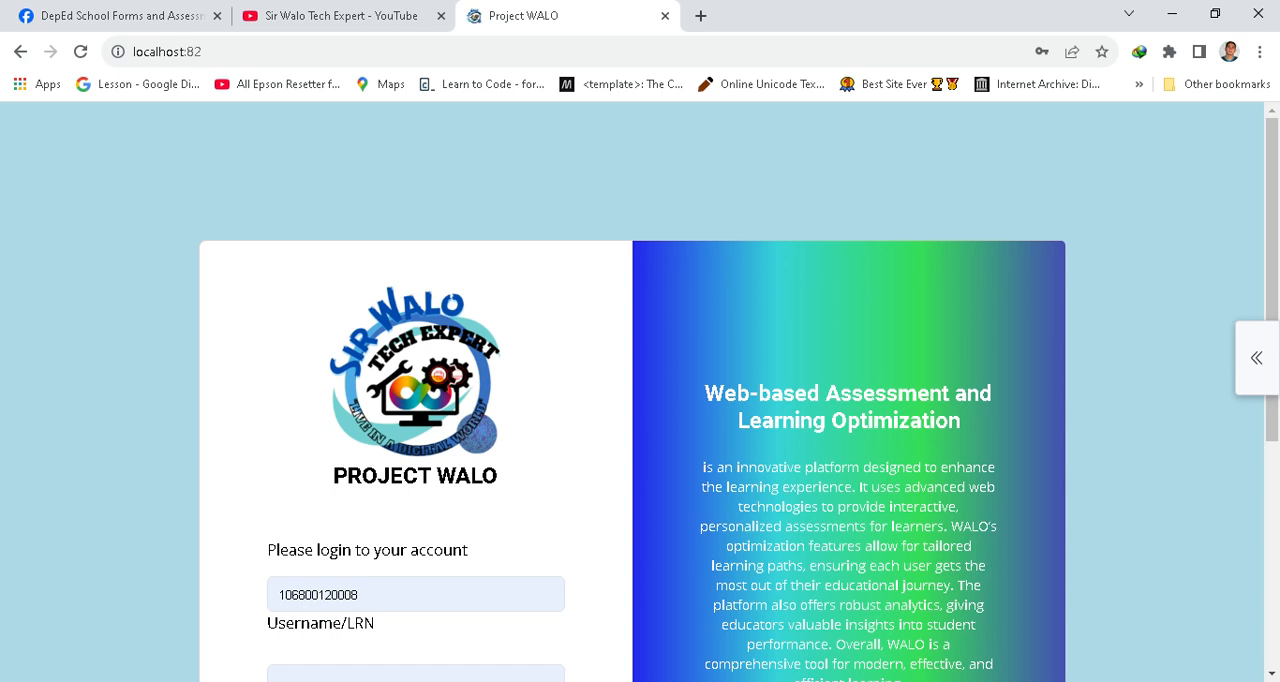
pyautogui.scroll(-4, 640, 400)
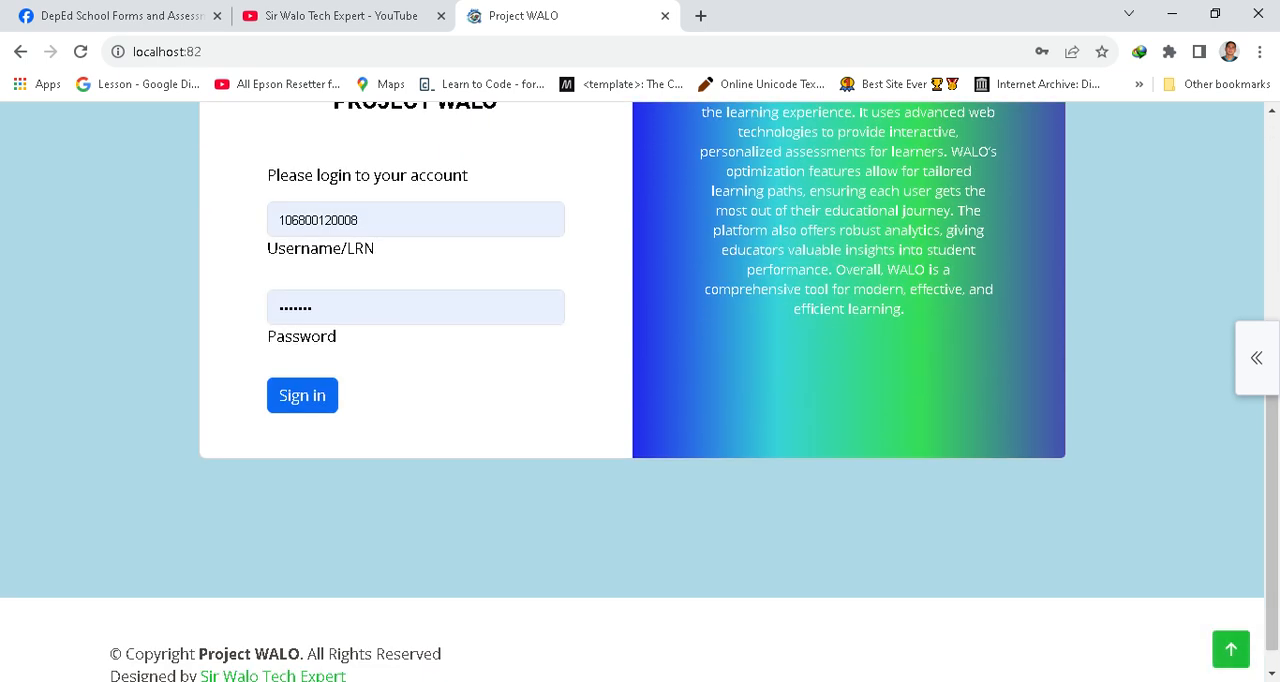
pyautogui.click(302, 395)
pyautogui.moveTo(888, 135)
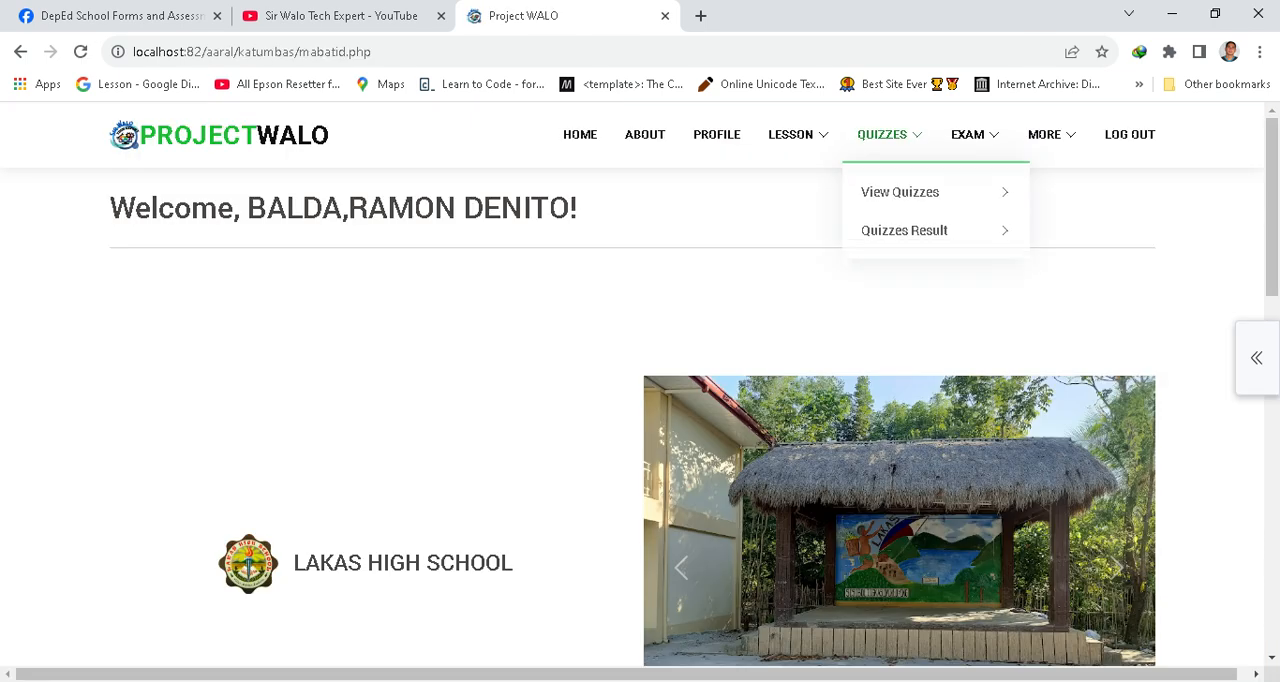
# Open the 1st quarter, week 1 quiz list for the student.
pyautogui.moveTo(900, 184)
pyautogui.moveTo(707, 195)
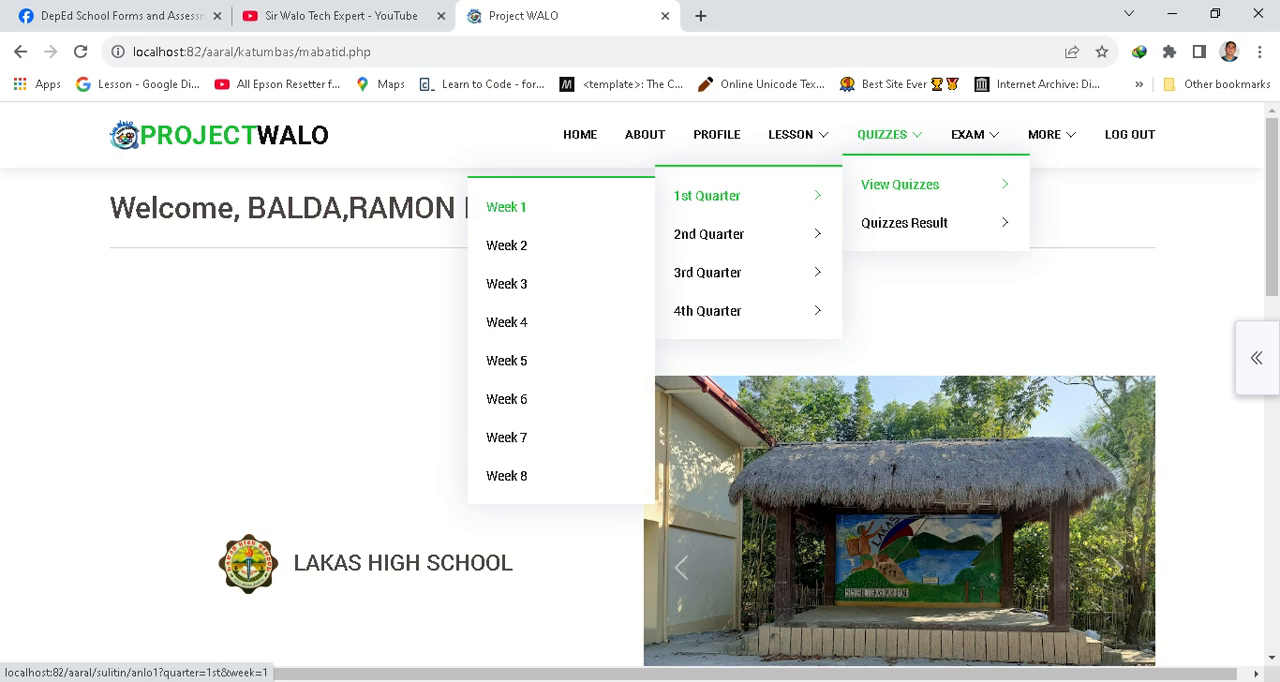
pyautogui.click(506, 206)
pyautogui.scroll(-1, 640, 400)
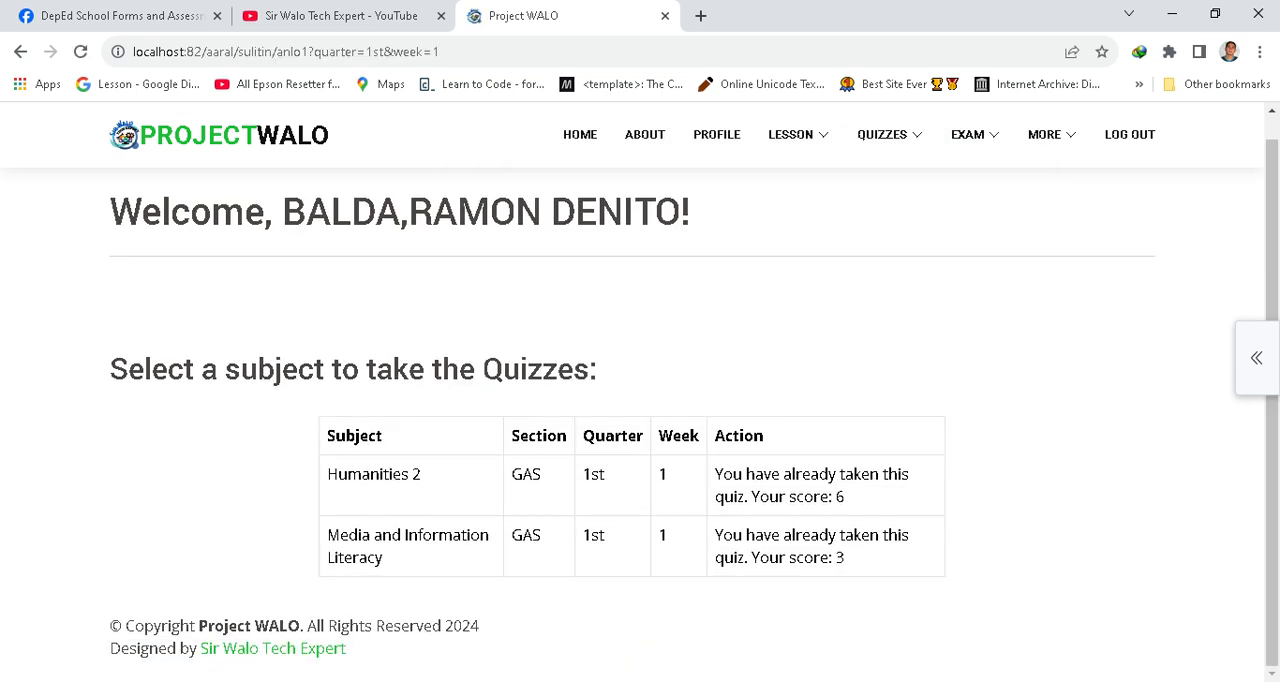
# Open the 1st quarter, week 1 quiz results and review the Humanities 2 result page.
pyautogui.moveTo(882, 134)
pyautogui.moveTo(904, 222)
pyautogui.moveTo(707, 234)
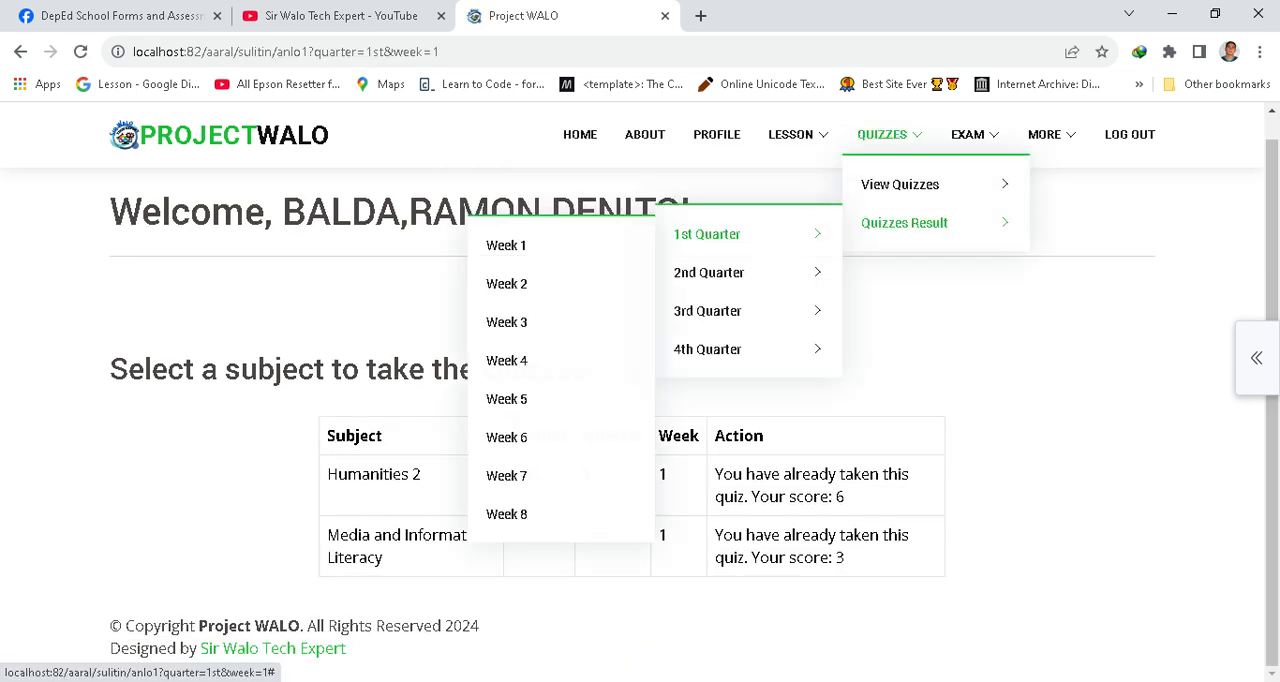
pyautogui.click(506, 245)
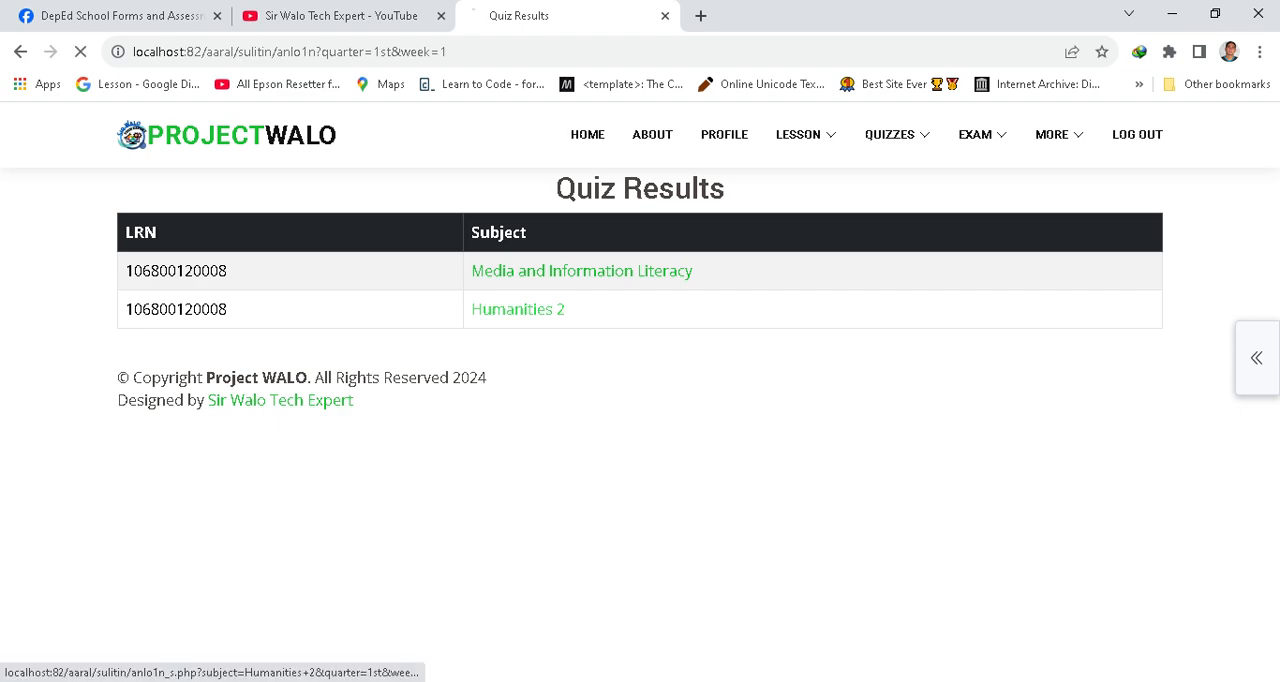
pyautogui.click(502, 309)
pyautogui.scroll(-5, 640, 400)
pyautogui.scroll(5, 640, 400)
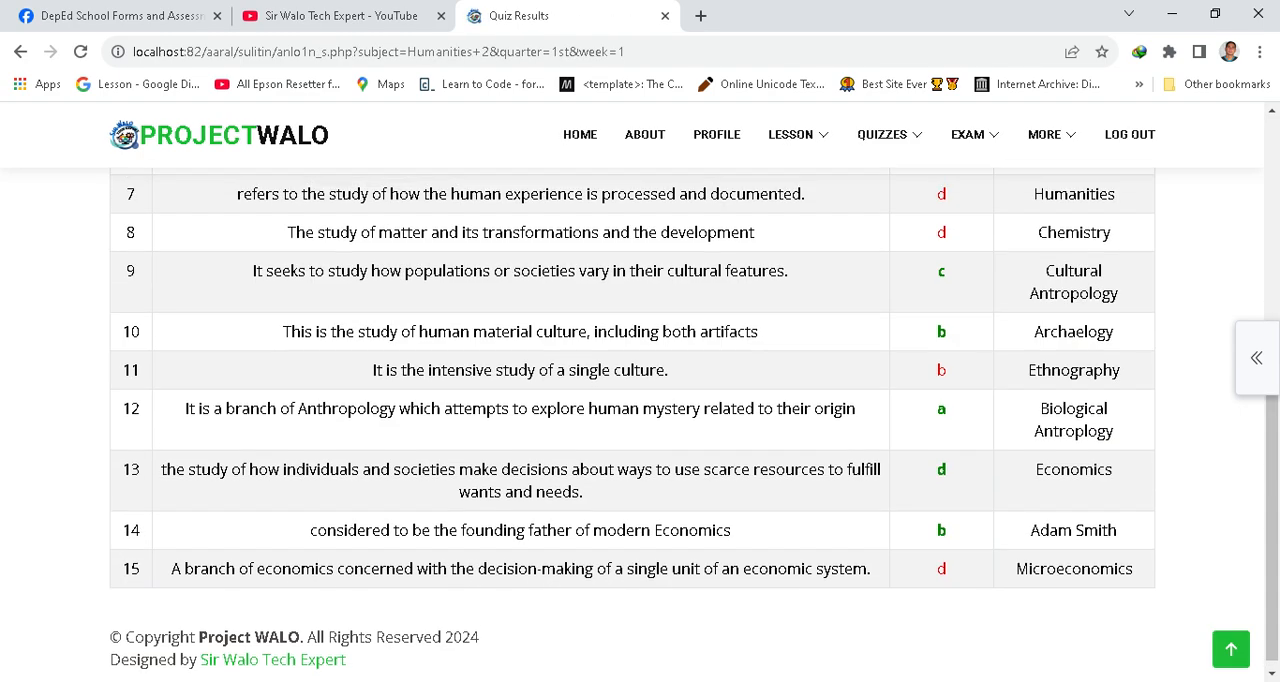
pyautogui.scroll(-4, 640, 400)
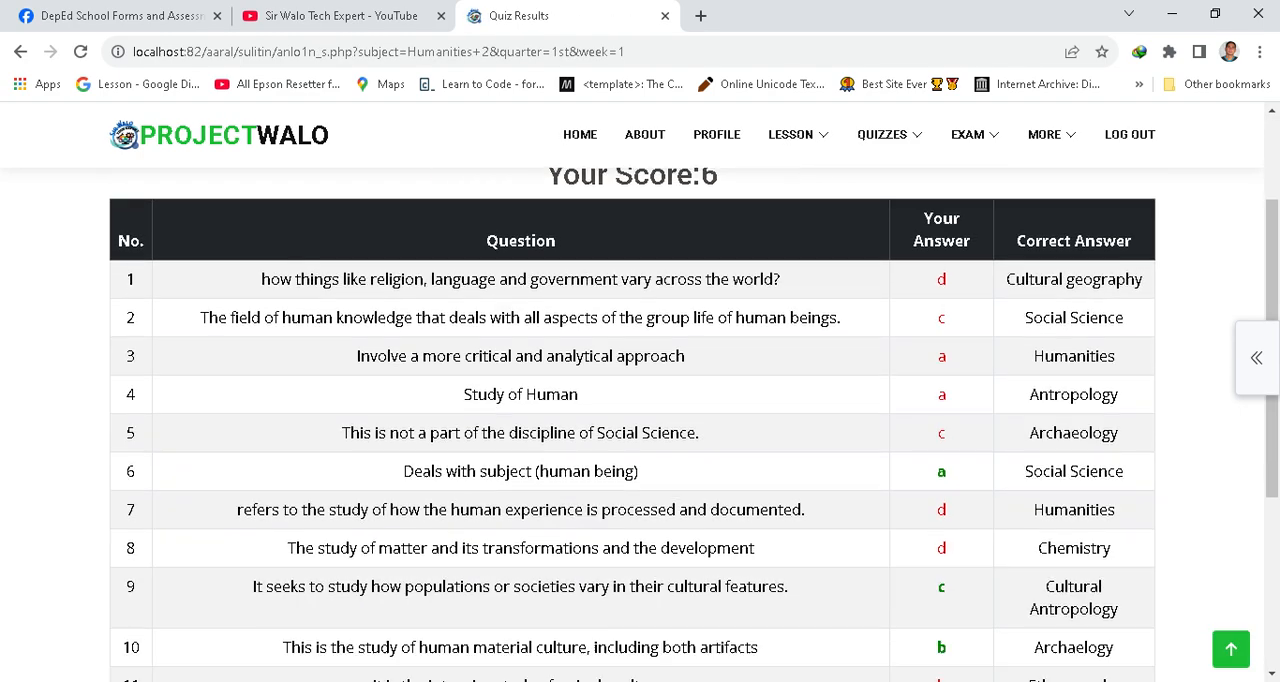
pyautogui.scroll(4, 640, 400)
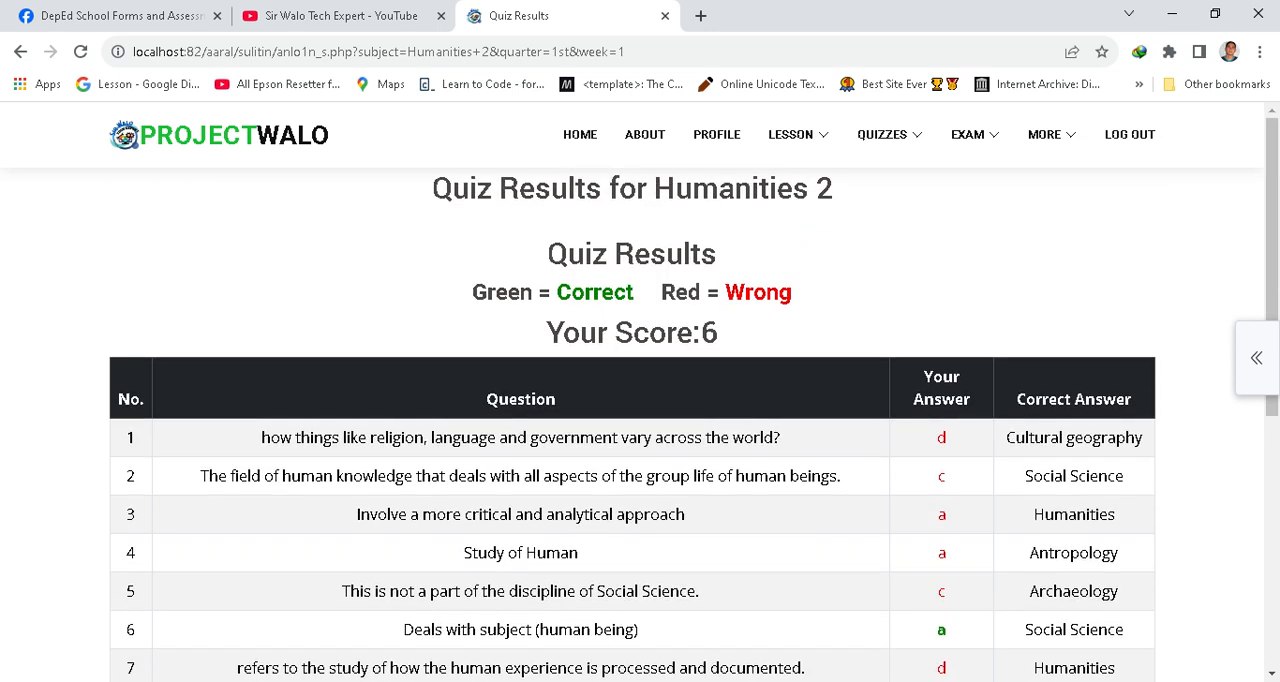
pyautogui.scroll(-5, 640, 400)
pyautogui.scroll(5, 640, 400)
# Open the 1st quarter exam results page.
pyautogui.moveTo(967, 134)
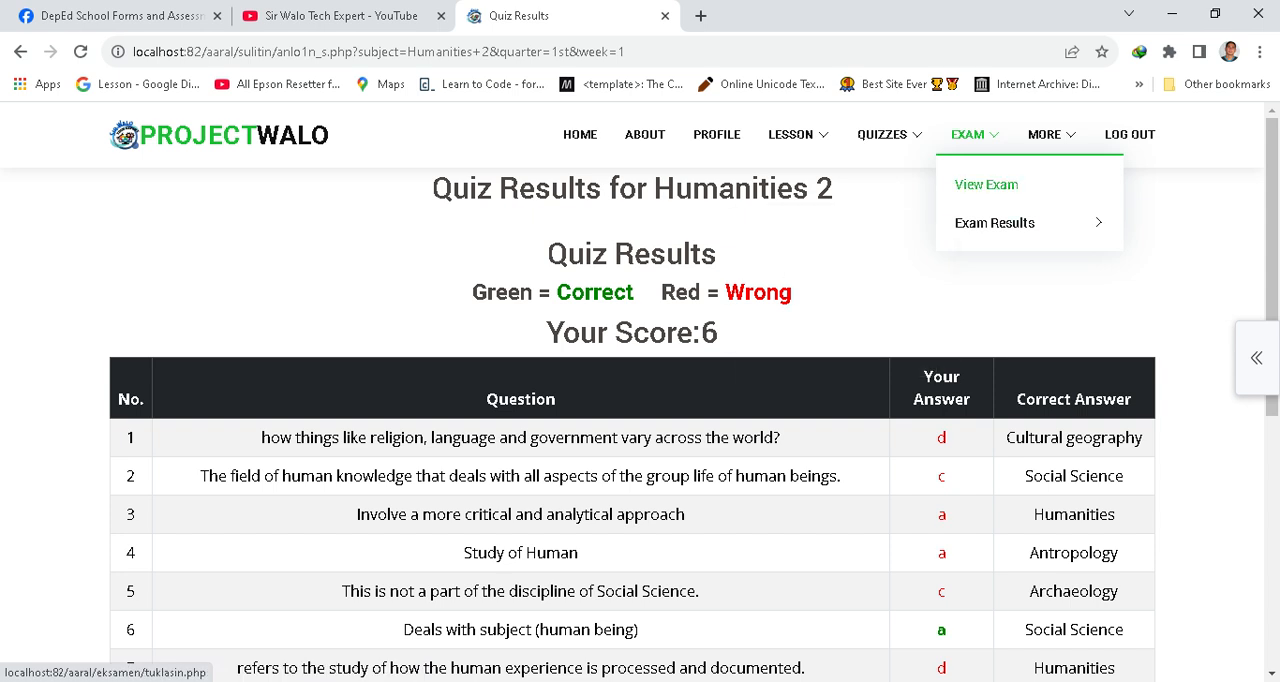
pyautogui.moveTo(995, 222)
pyautogui.click(800, 234)
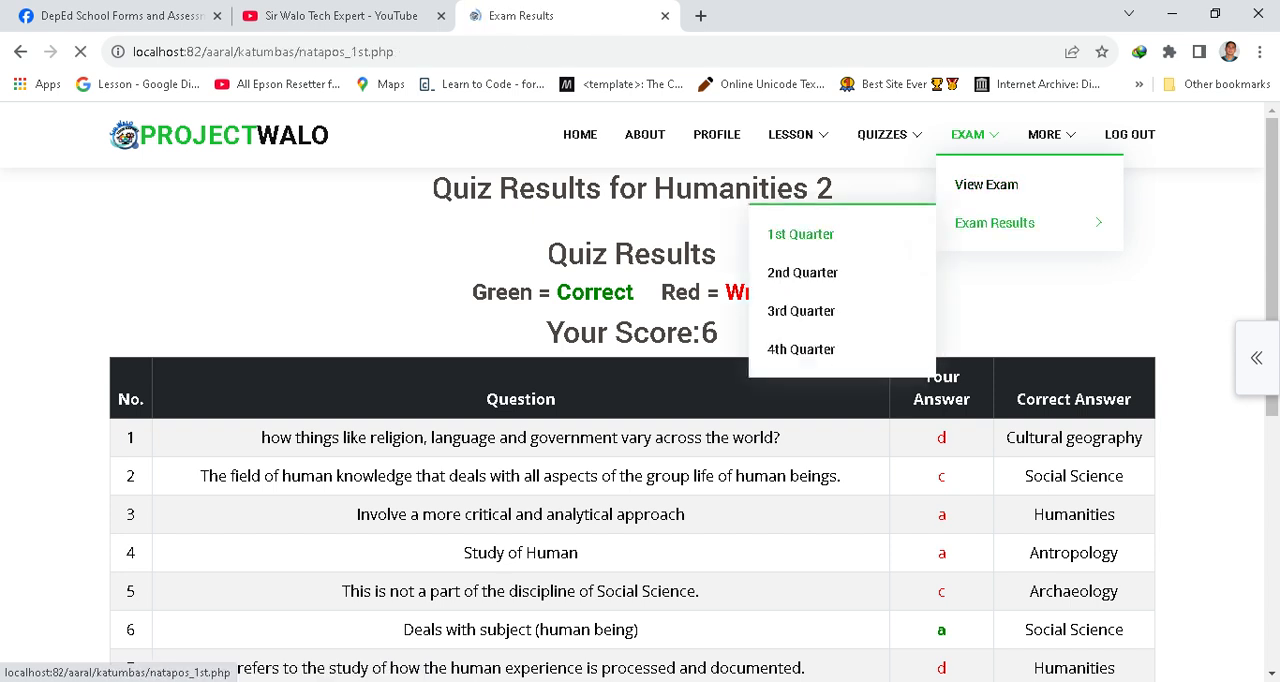
pyautogui.scroll(-1, 640, 420)
pyautogui.scroll(6, 632, 424)
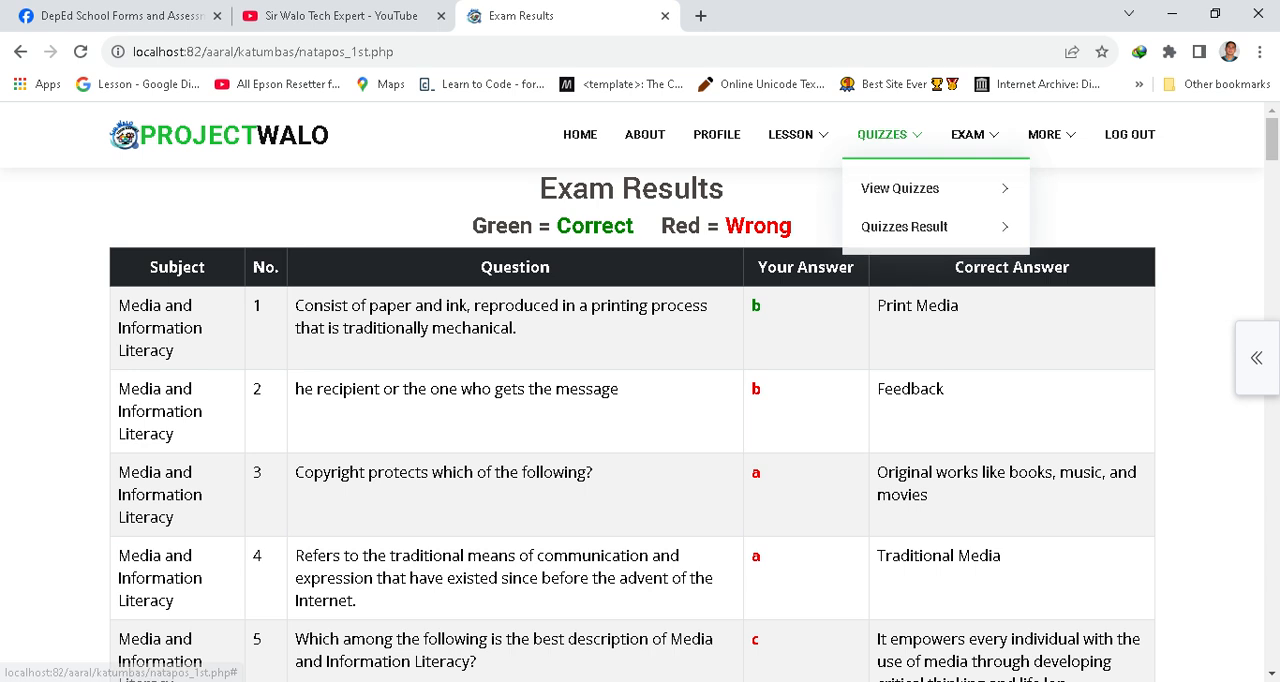
# Try to open the 1st quarter, week 1 lesson, then go back to the exam results.
pyautogui.moveTo(1046, 135)
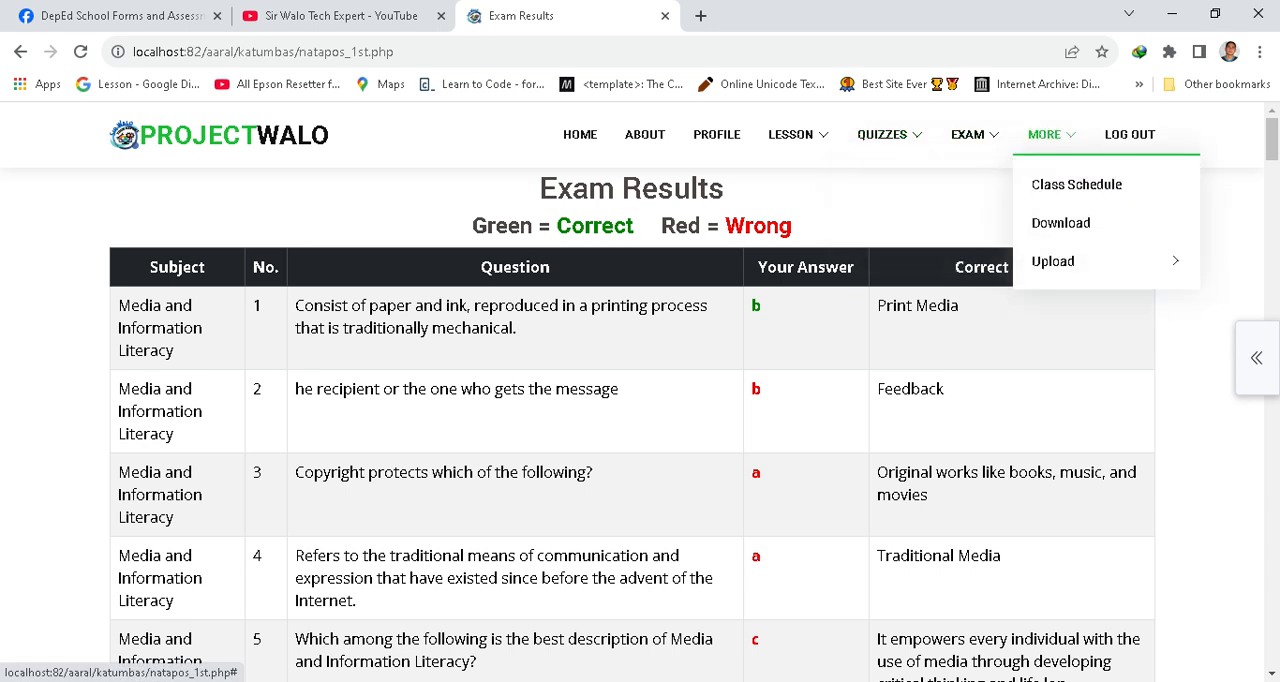
pyautogui.moveTo(790, 134)
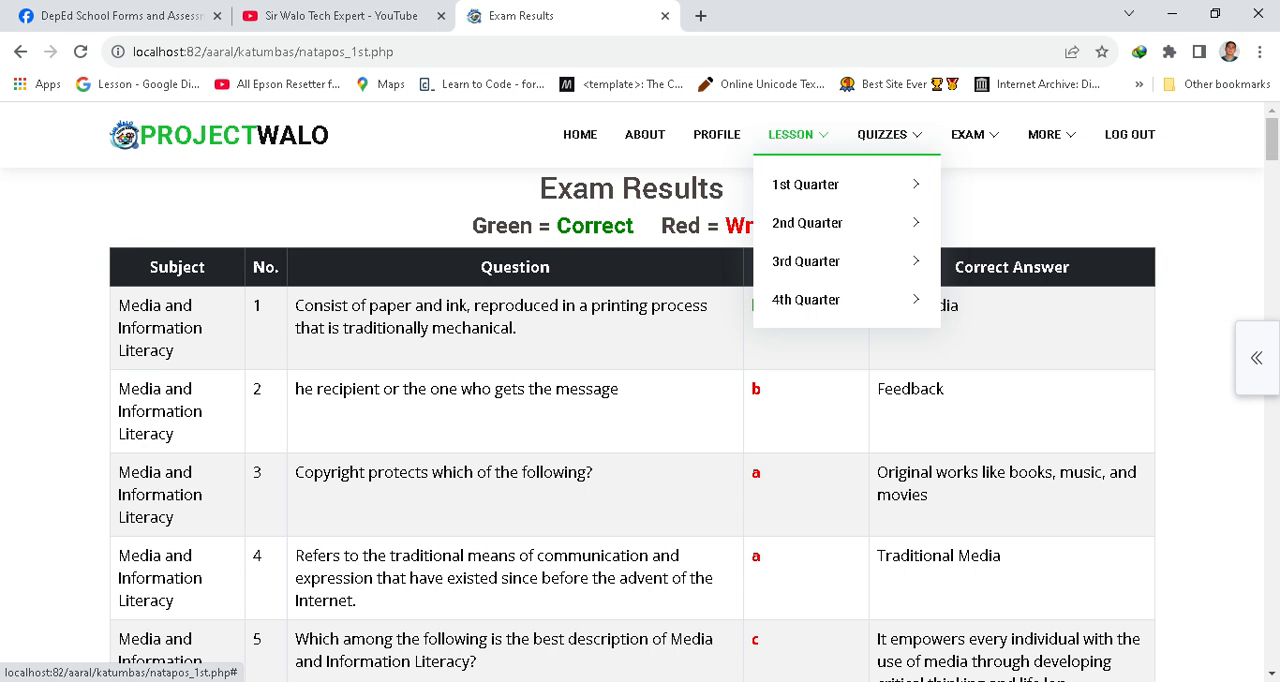
pyautogui.moveTo(805, 184)
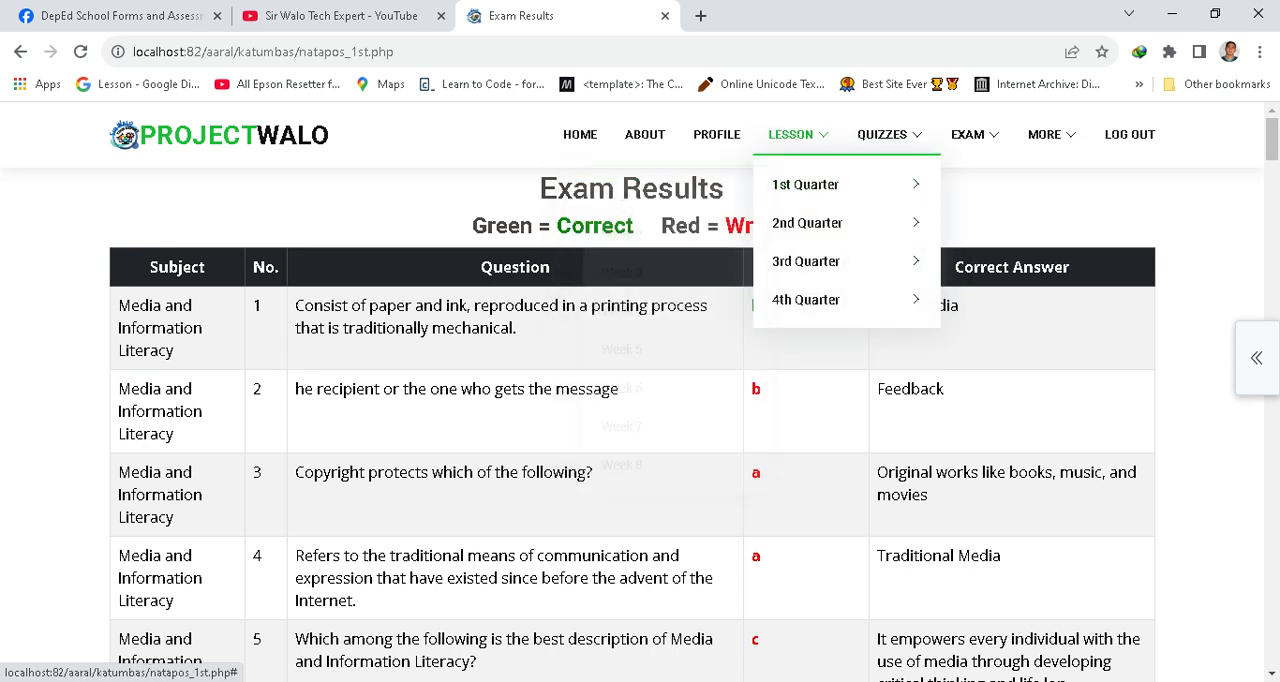
pyautogui.click(604, 196)
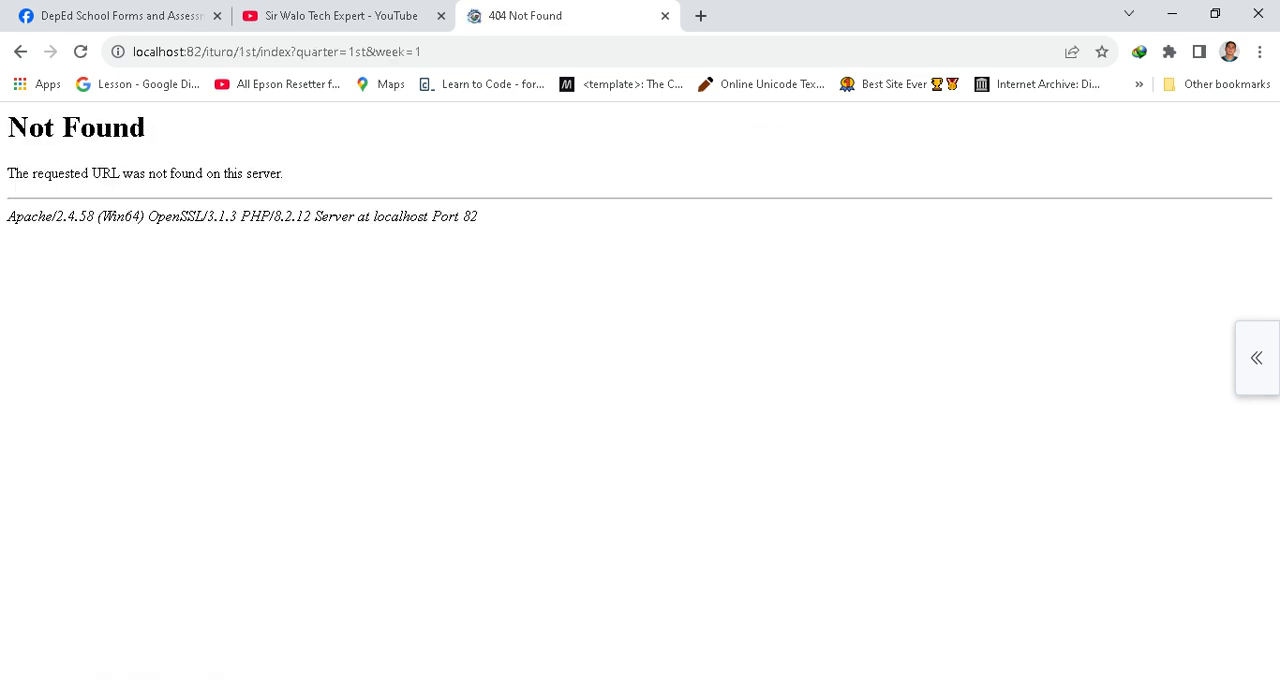
pyautogui.hotkey('alt', 'Left')
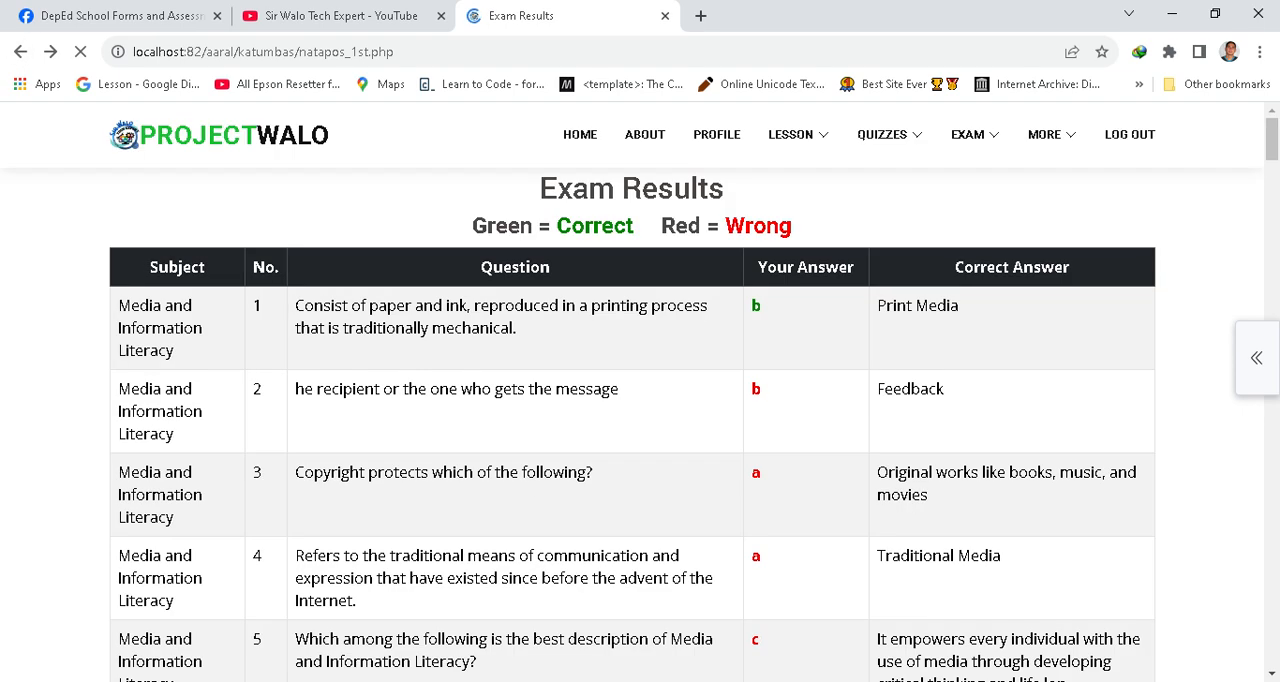
# Scroll through the 1st quarter exam results.
pyautogui.moveTo(882, 134)
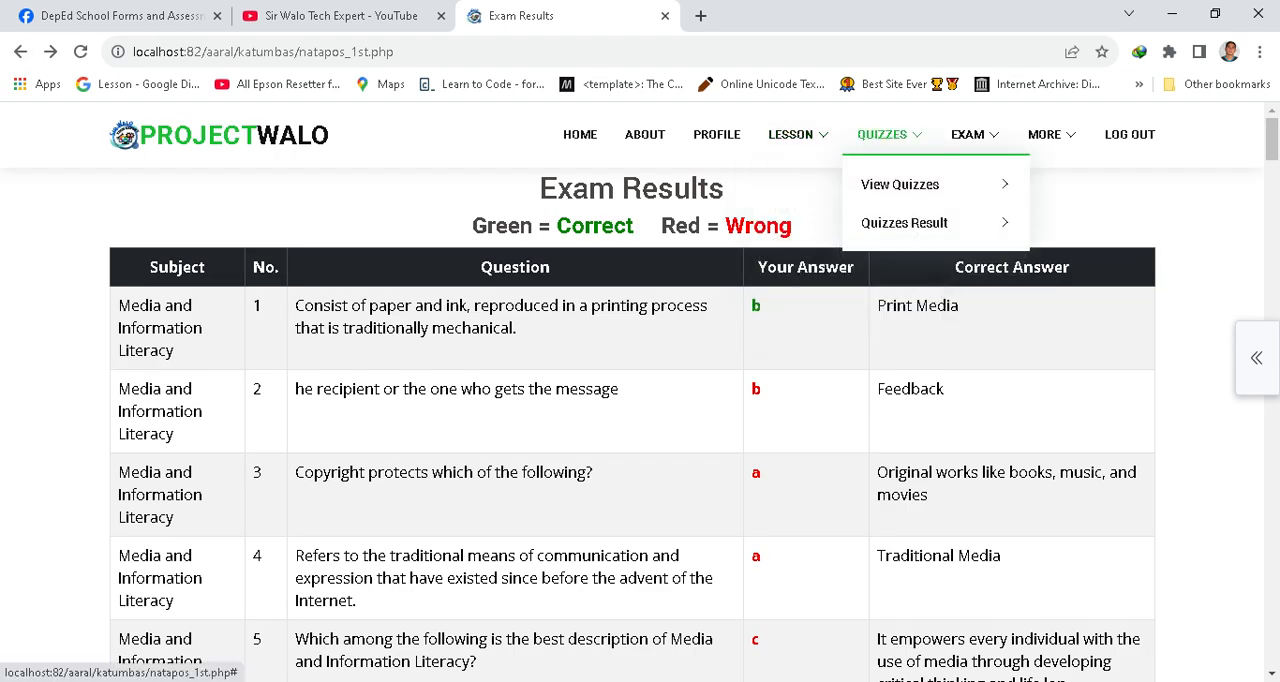
pyautogui.moveTo(792, 134)
pyautogui.moveTo(808, 223)
pyautogui.moveTo(1053, 261)
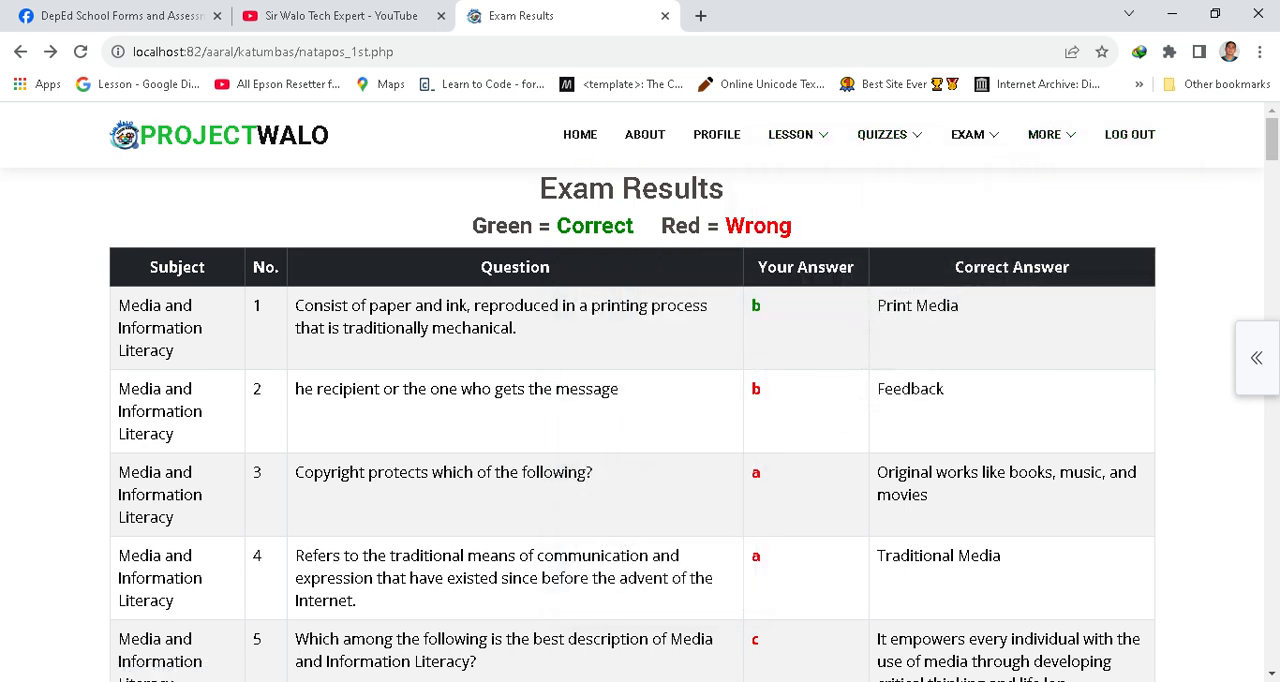
pyautogui.scroll(-8, 640, 420)
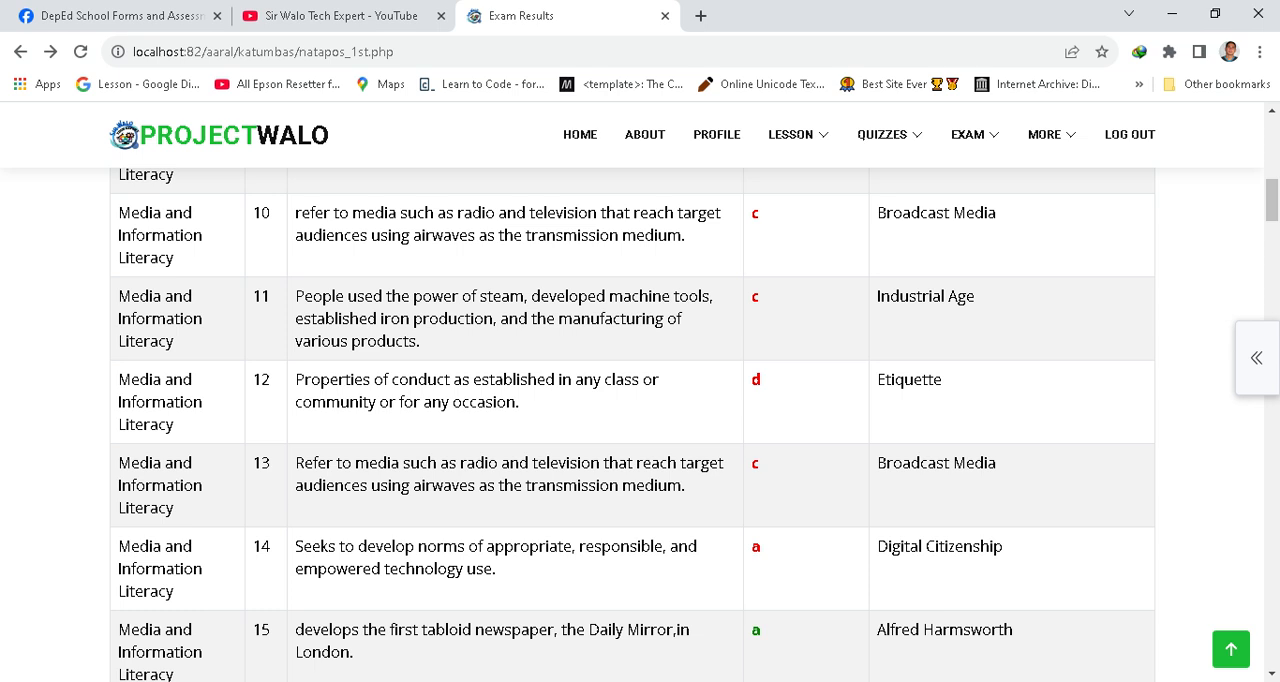
# Open a new tab, run ipconfig in Command Prompt, and copy the computer's IPv4 address.
pyautogui.click(700, 15)
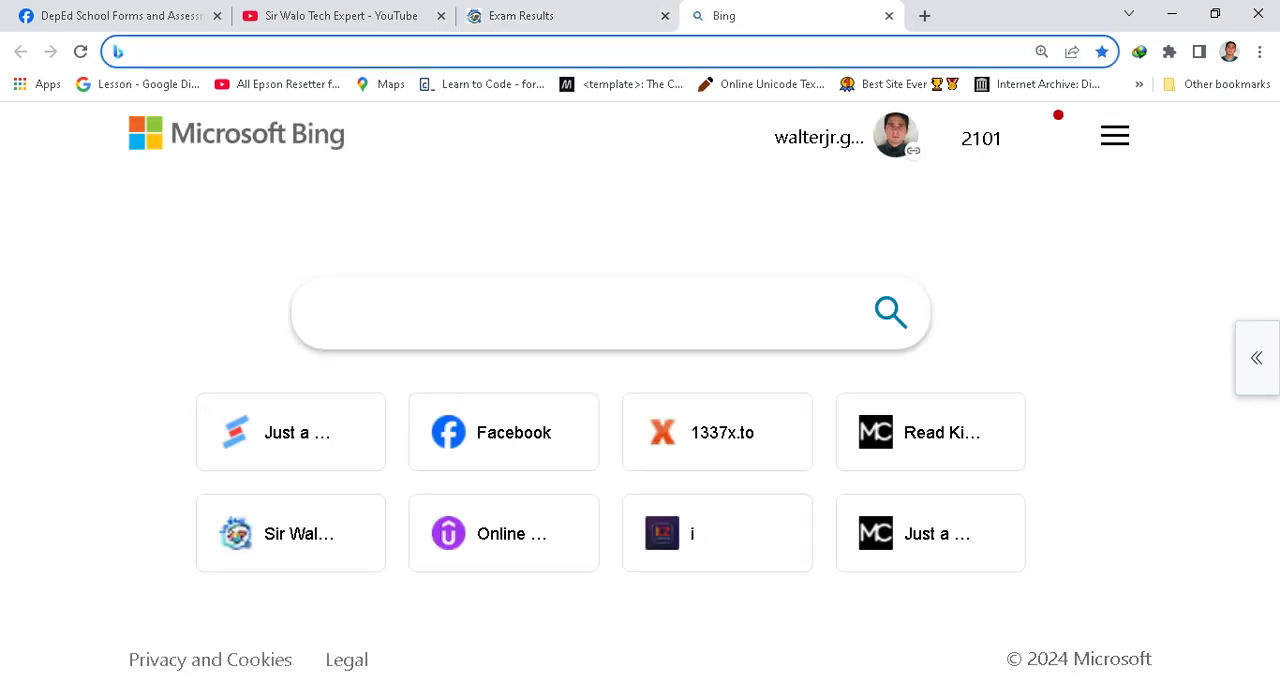
pyautogui.press('super+r')
pyautogui.write('cmd')
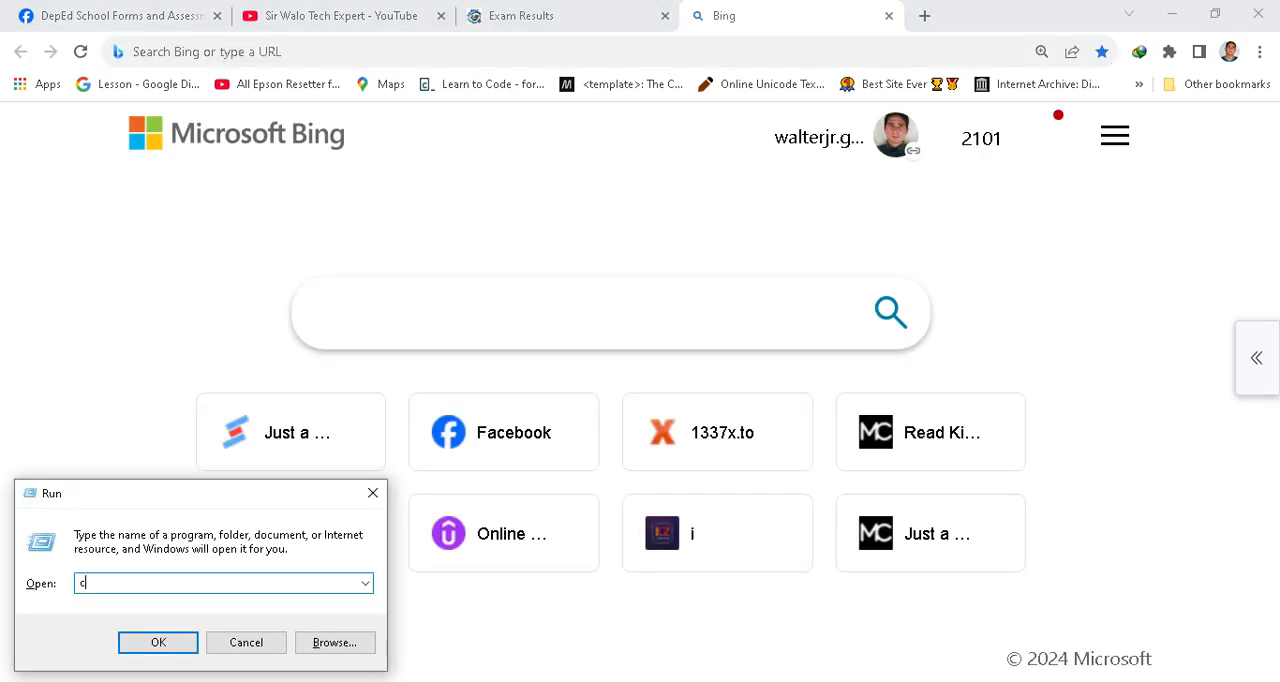
pyautogui.press('Return')
pyautogui.write('ipconfig')
pyautogui.press('Return')
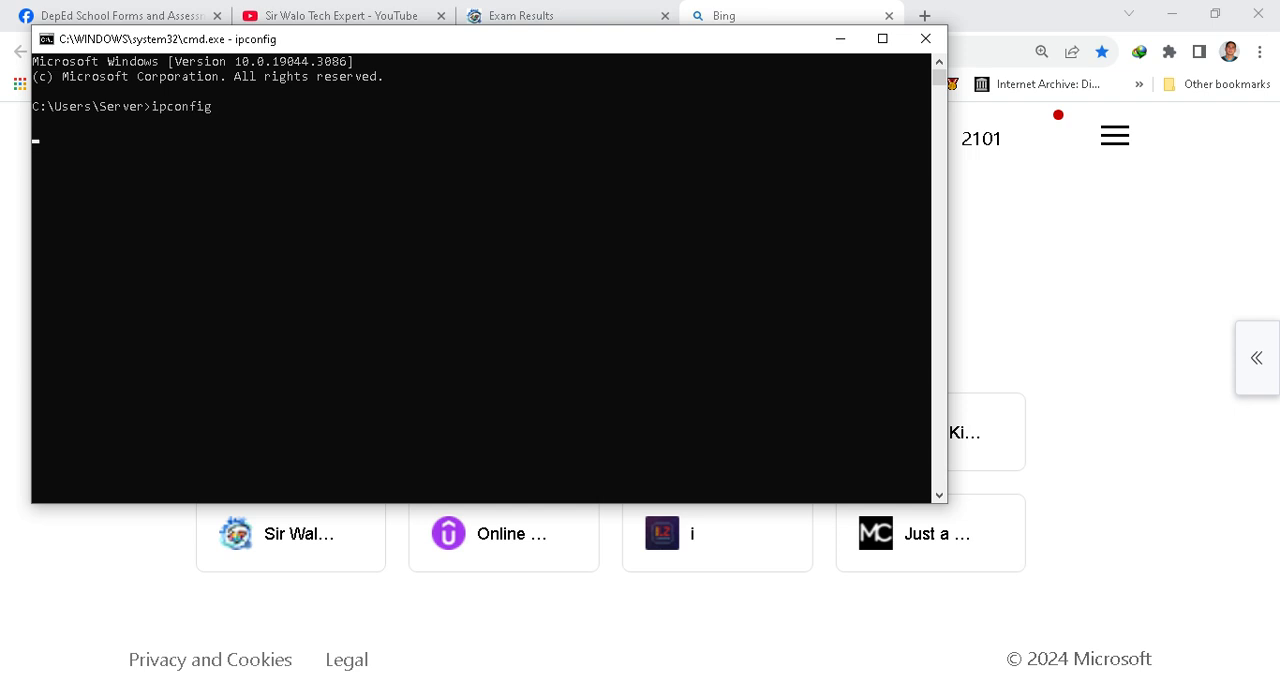
pyautogui.moveTo(451, 241); pyautogui.dragTo(324, 241)
pyautogui.hotkey('ctrl', 'c')
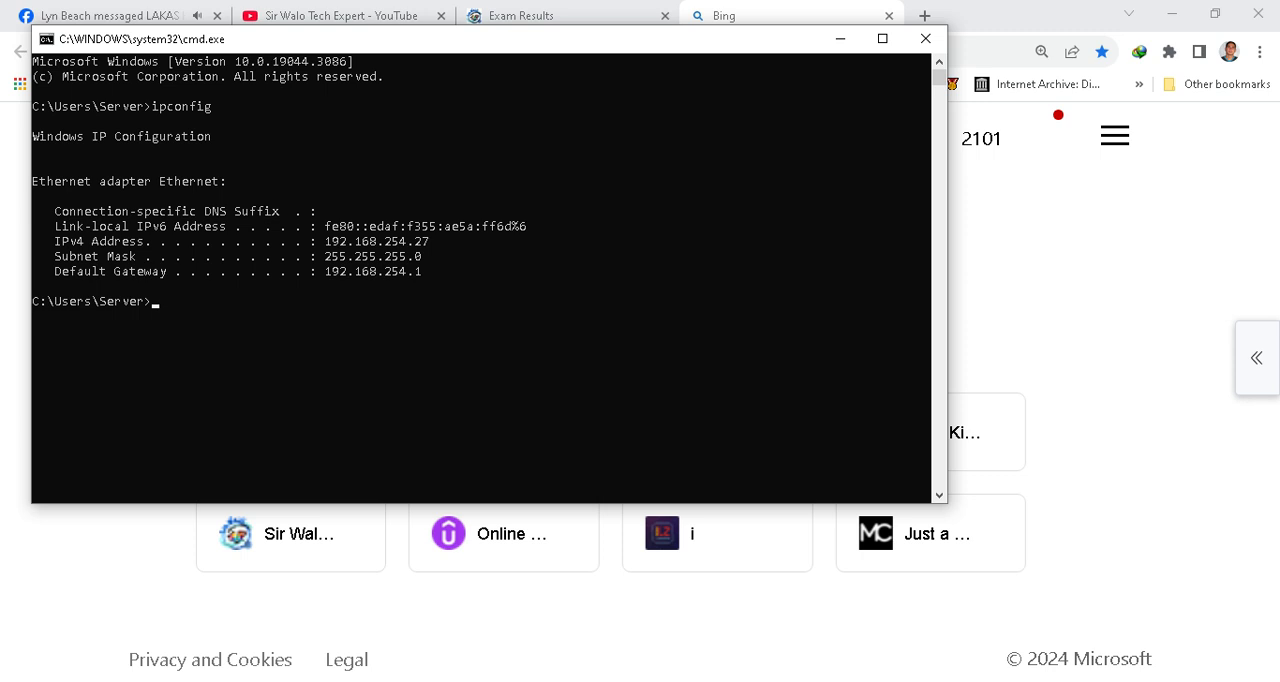
# Open the copied address with port 82 (192.168.254.27:82) in a new tab to reach the Project WALO login.
pyautogui.click(925, 16)
pyautogui.hotkey('ctrl', 'v')
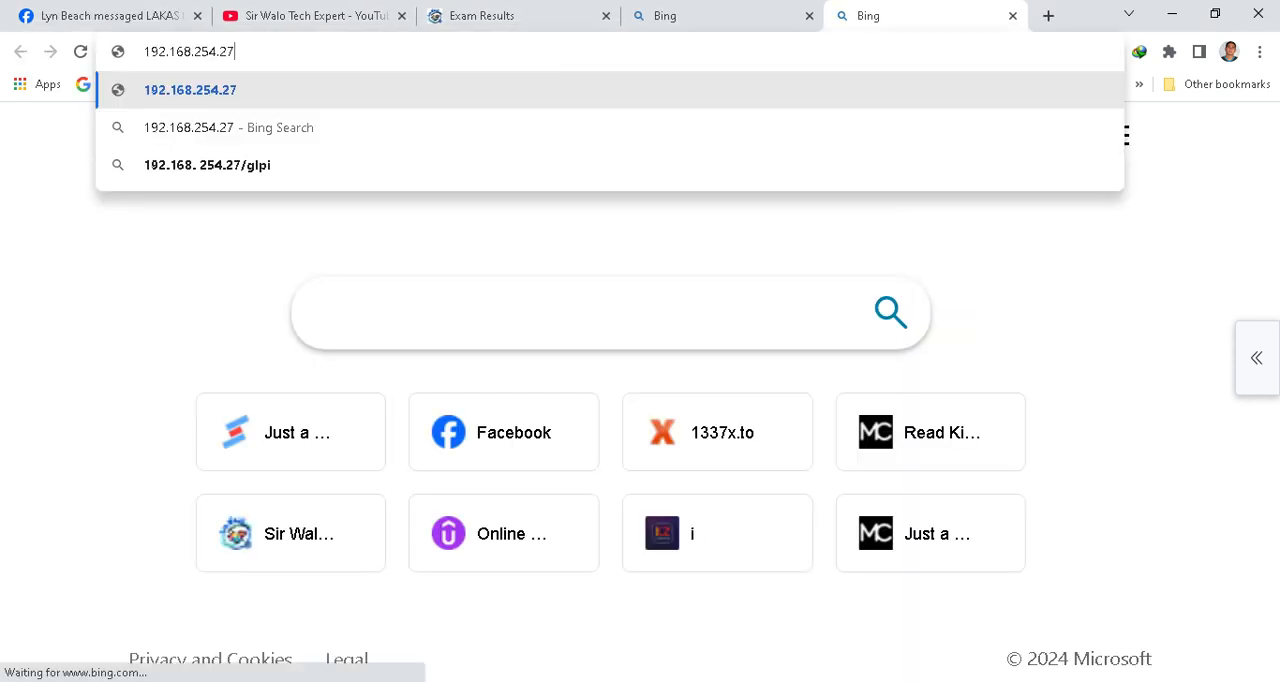
pyautogui.press('Return')
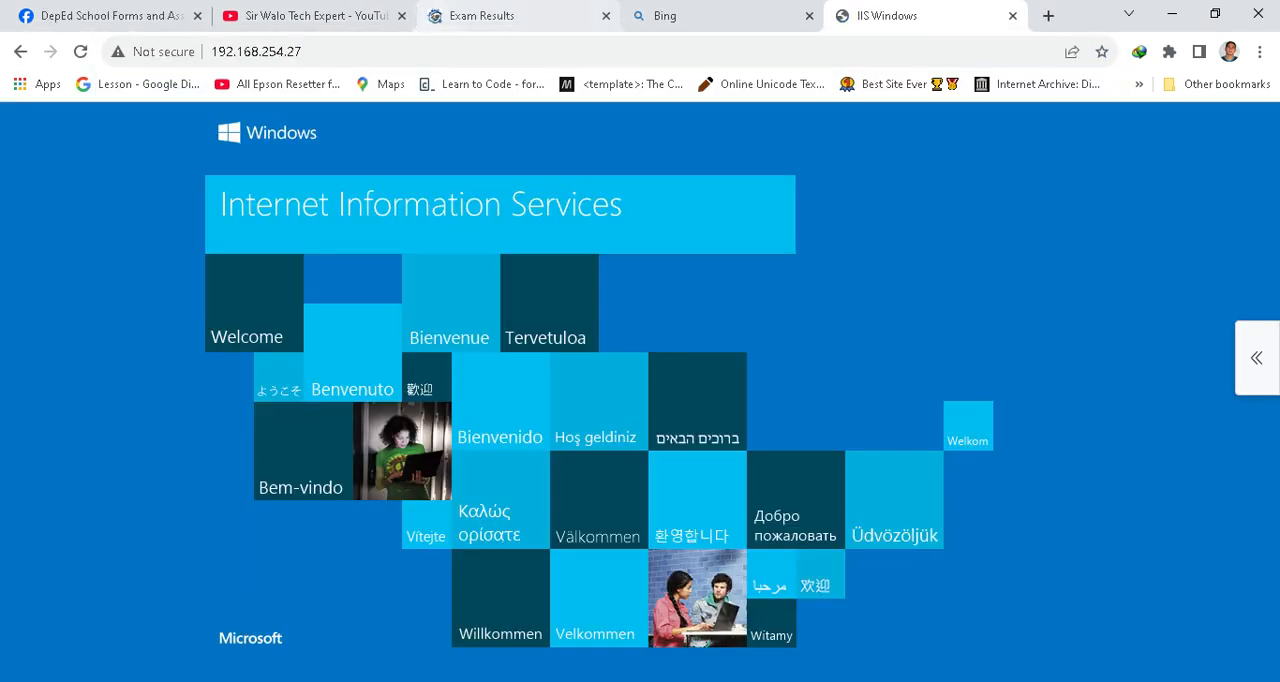
pyautogui.click(480, 51)
pyautogui.click(480, 51)
pyautogui.write(':82')
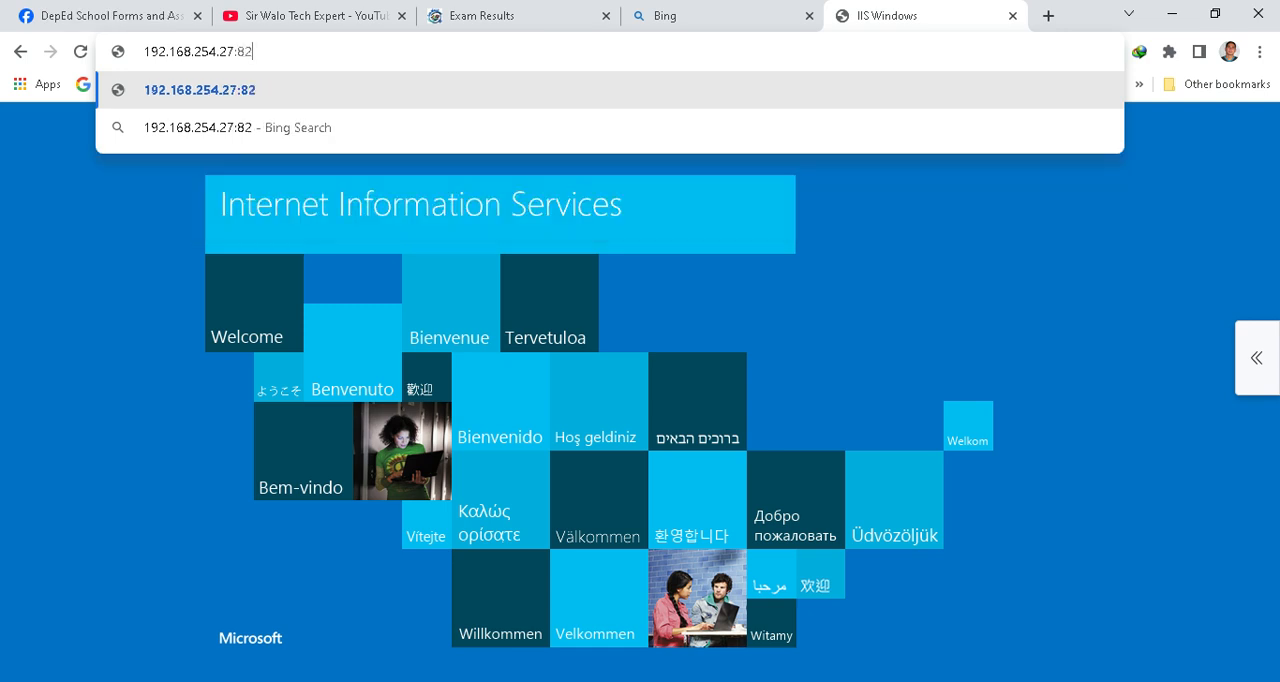
pyautogui.press('Return')
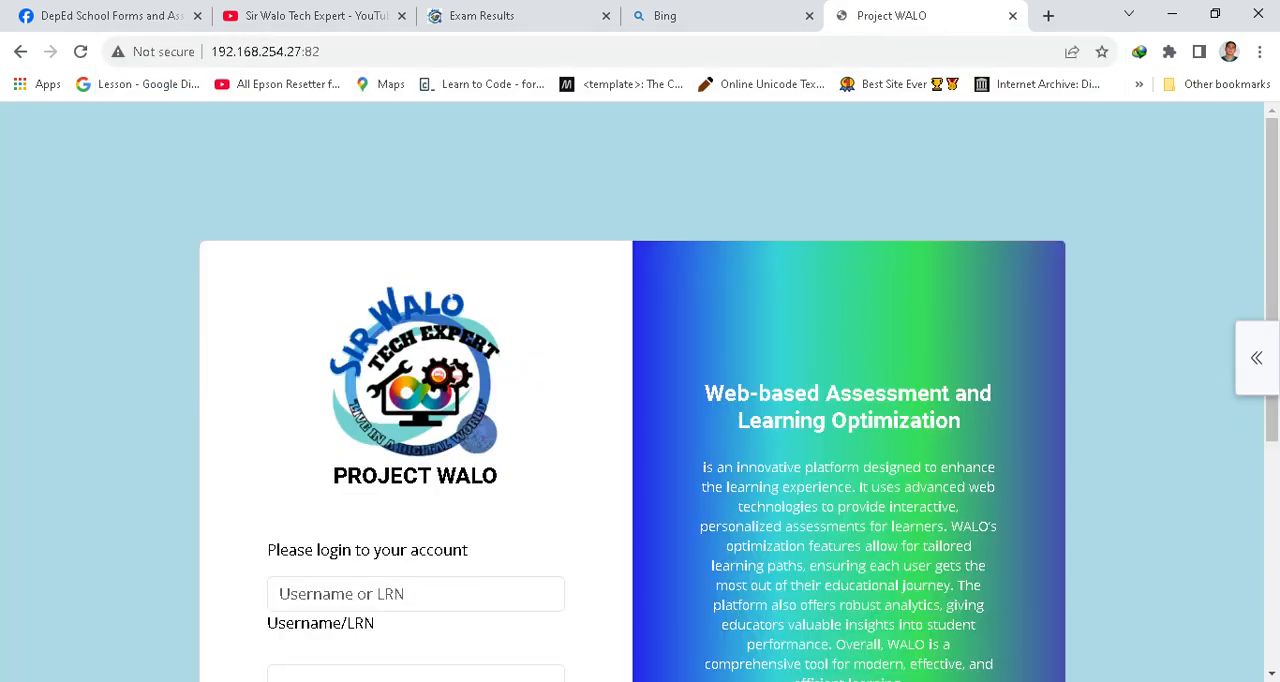
# Select the server address and scroll through the login page.
pyautogui.click(480, 51)
pyautogui.hotkey('ctrl', 'a')
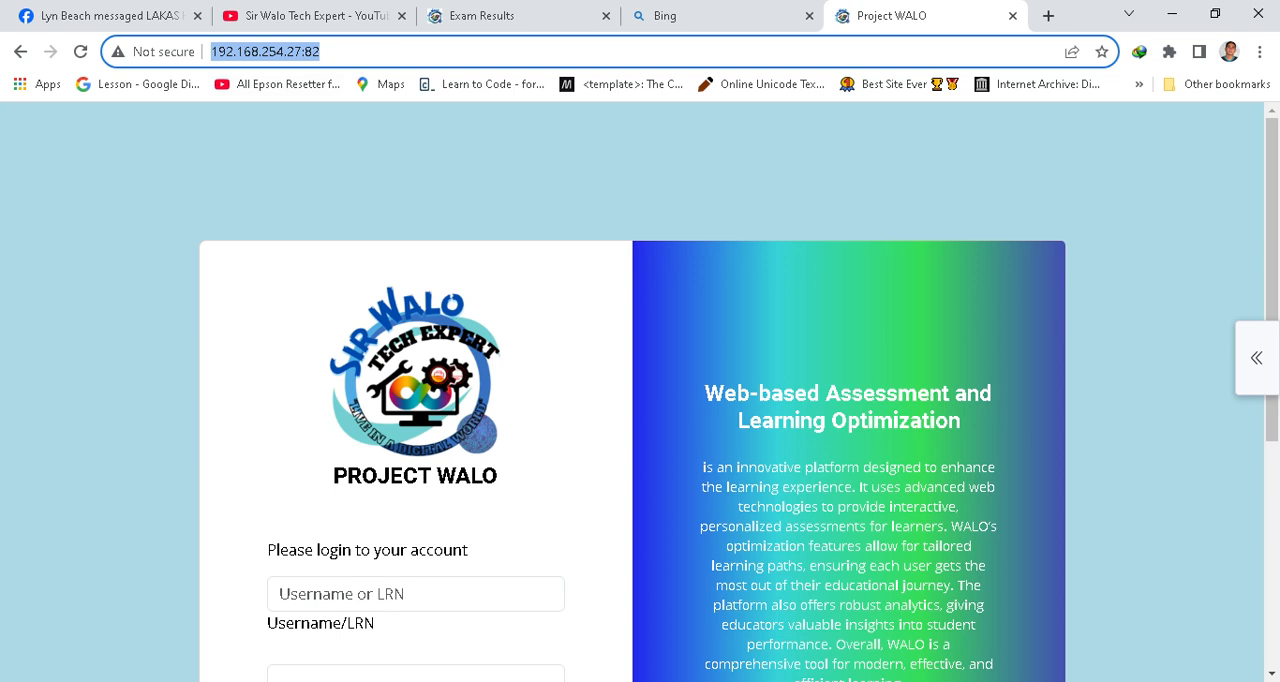
pyautogui.scroll(-4, 640, 400)
pyautogui.scroll(4, 640, 400)
pyautogui.scroll(-3, 640, 400)
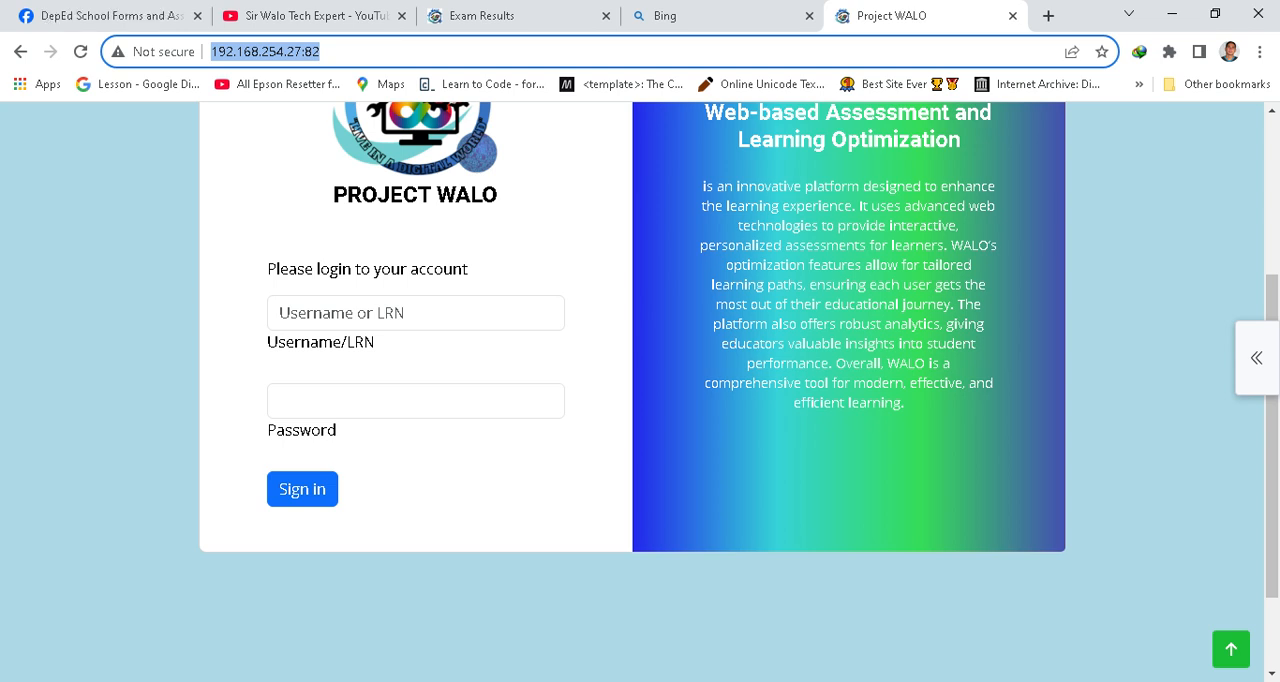
# Switch to the Deped School Forms AUtomation folder in File Explorer.
pyautogui.click(753, 681)
pyautogui.click(652, 618)
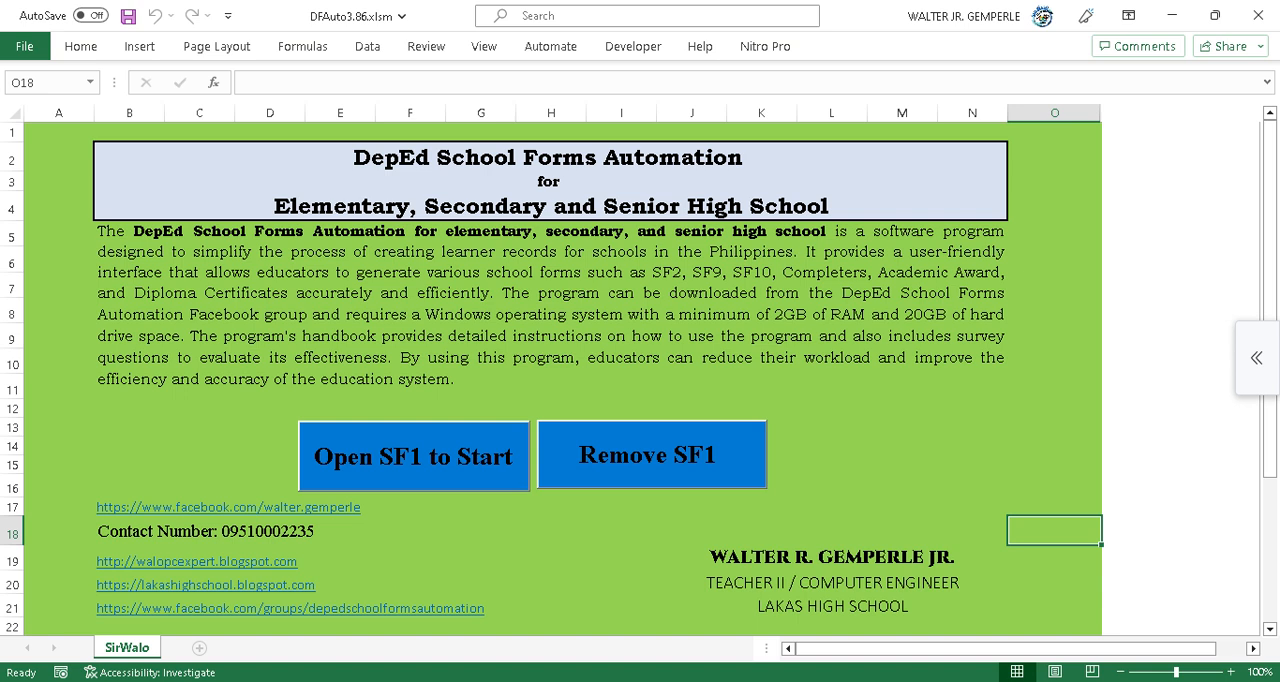
pyautogui.moveTo(431, 681)
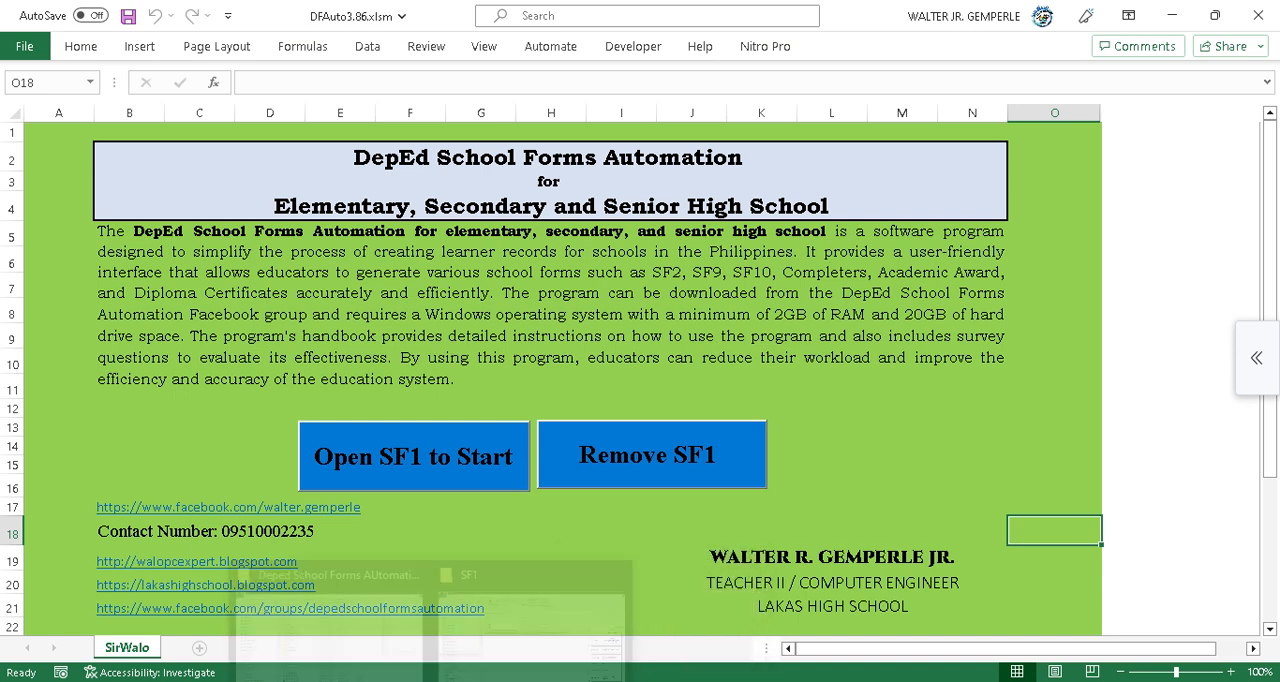
pyautogui.click(330, 605)
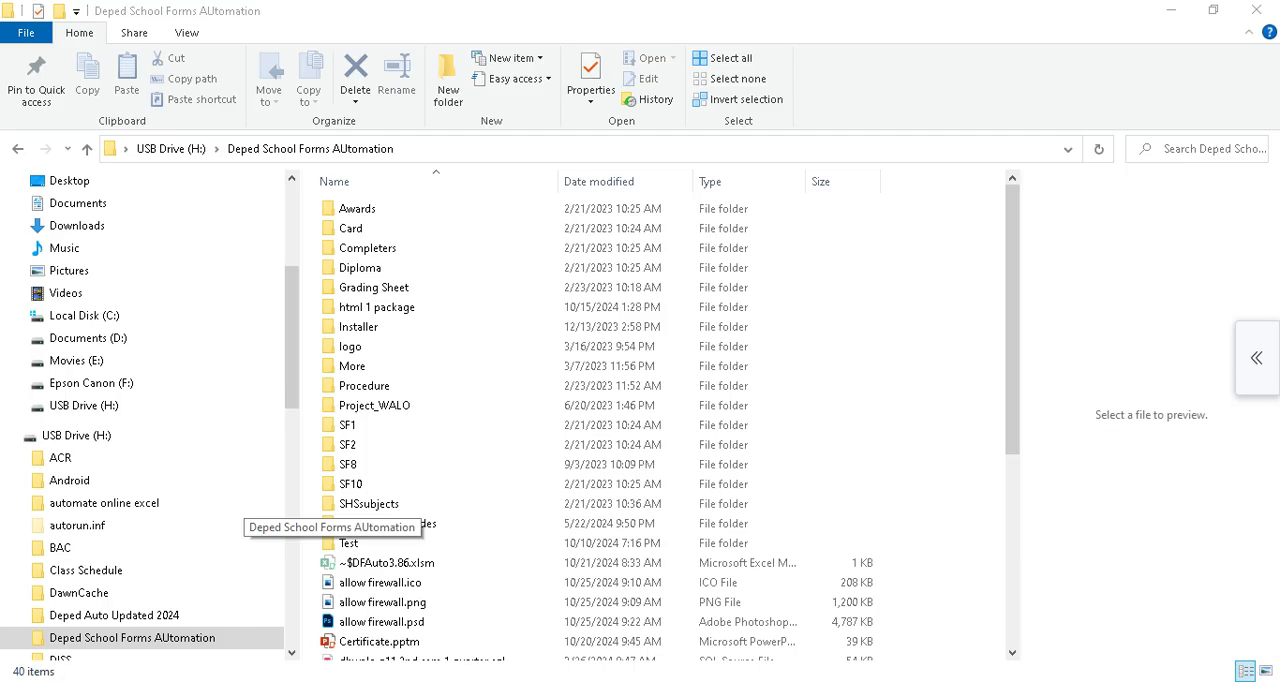
# Open the html 1 package folder and view Makabansa.html in the browser, then close it.
pyautogui.doubleClick(375, 240)
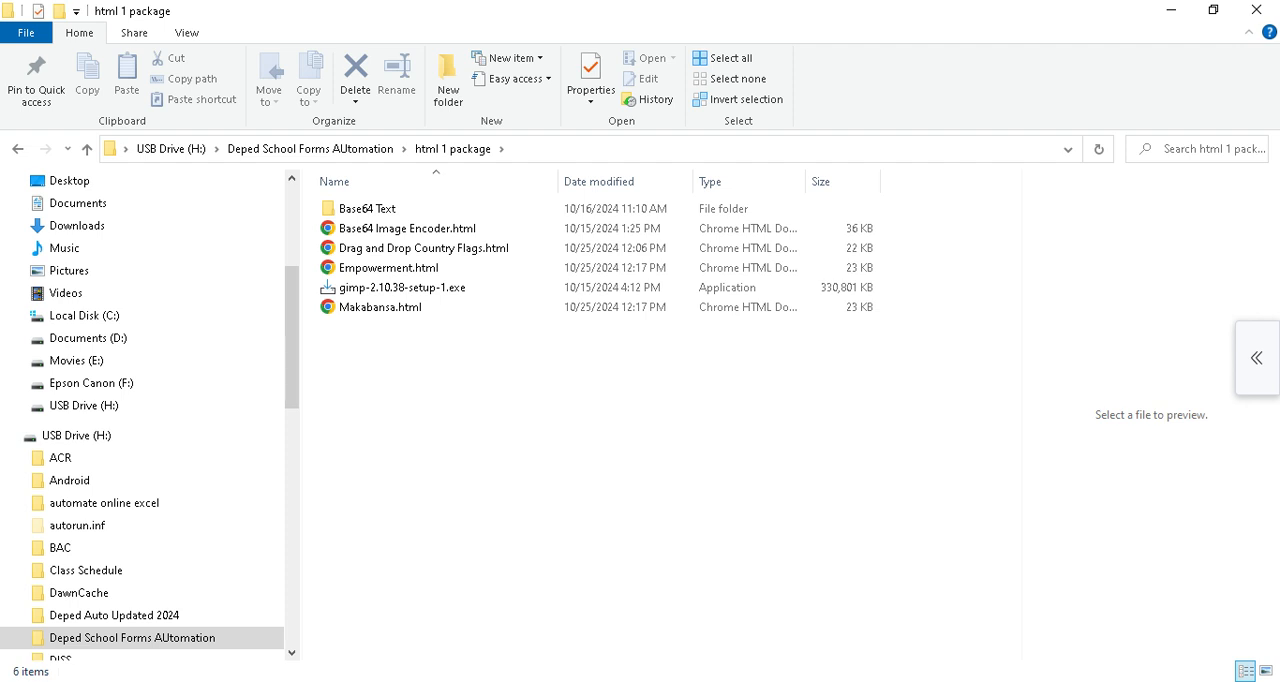
pyautogui.click(381, 307)
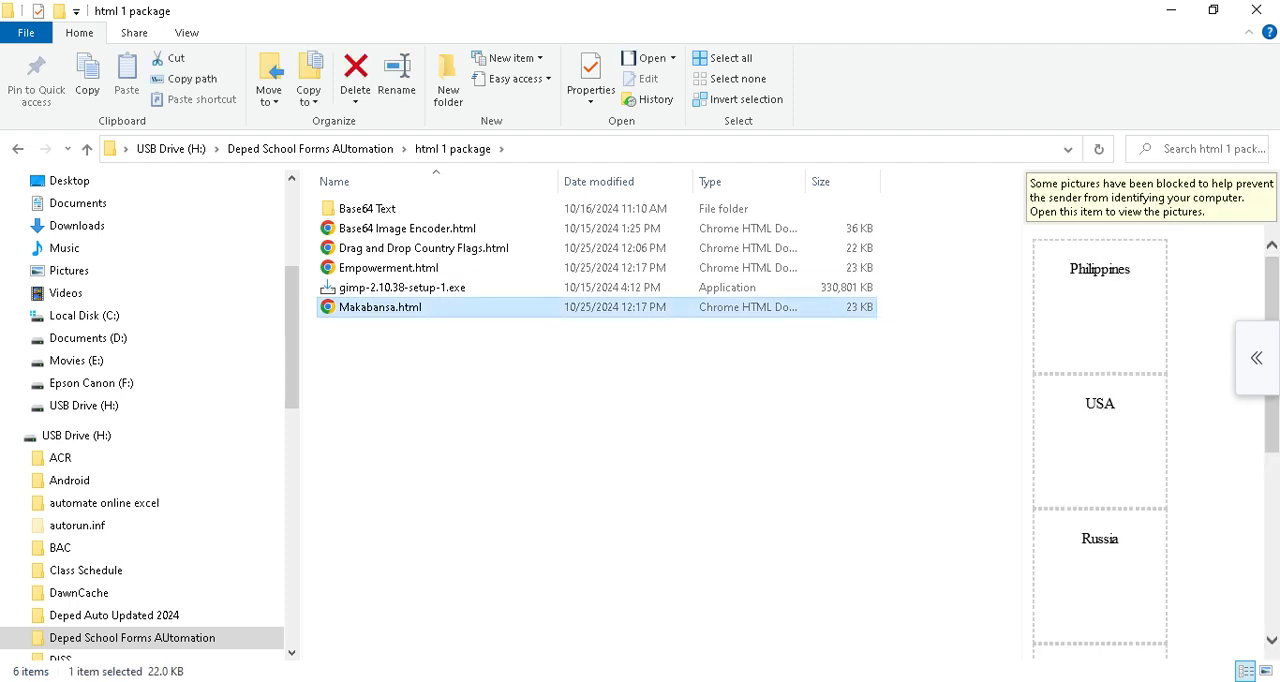
pyautogui.press('Return')
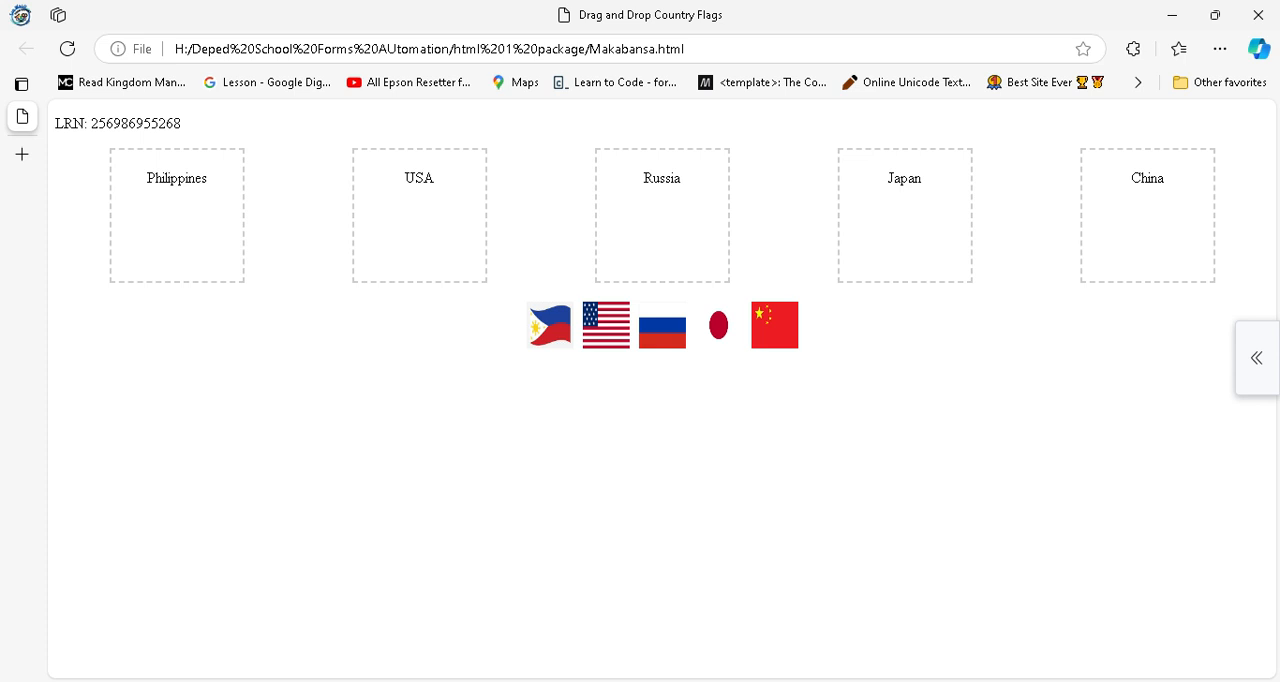
pyautogui.click(1258, 15)
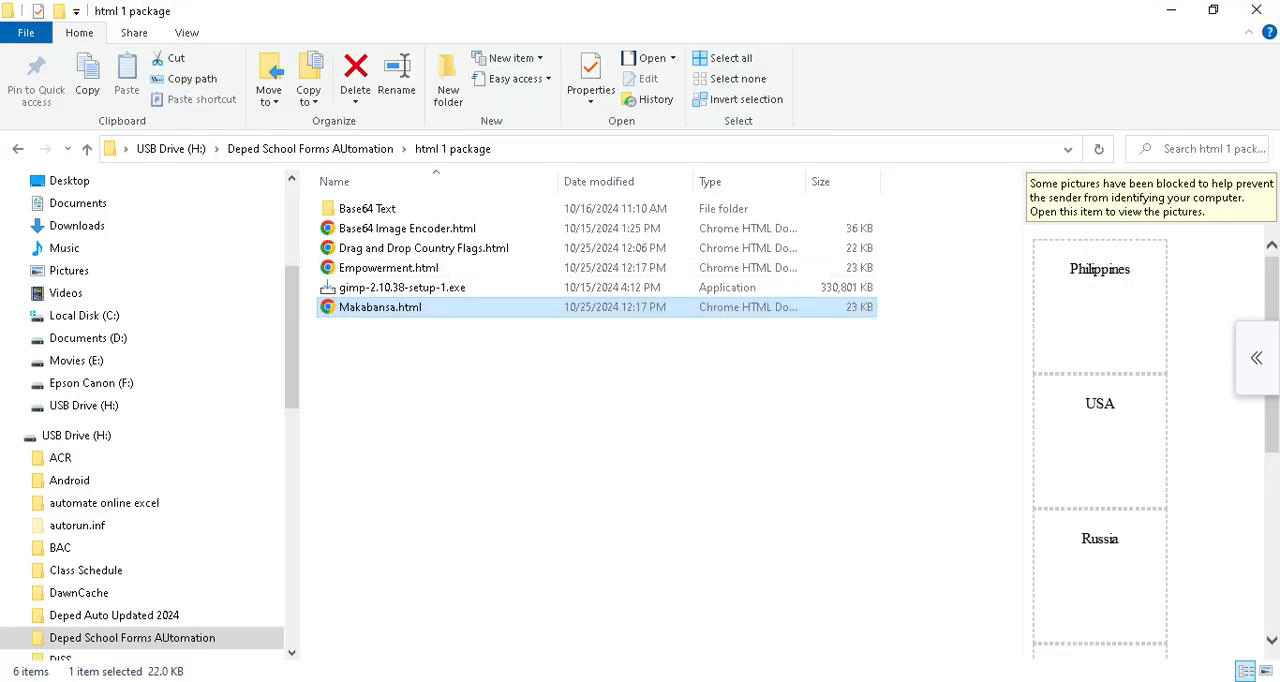
# Select Empowerment.html and switch back to the DFAuto3.86 workbook.
pyautogui.click(597, 410)
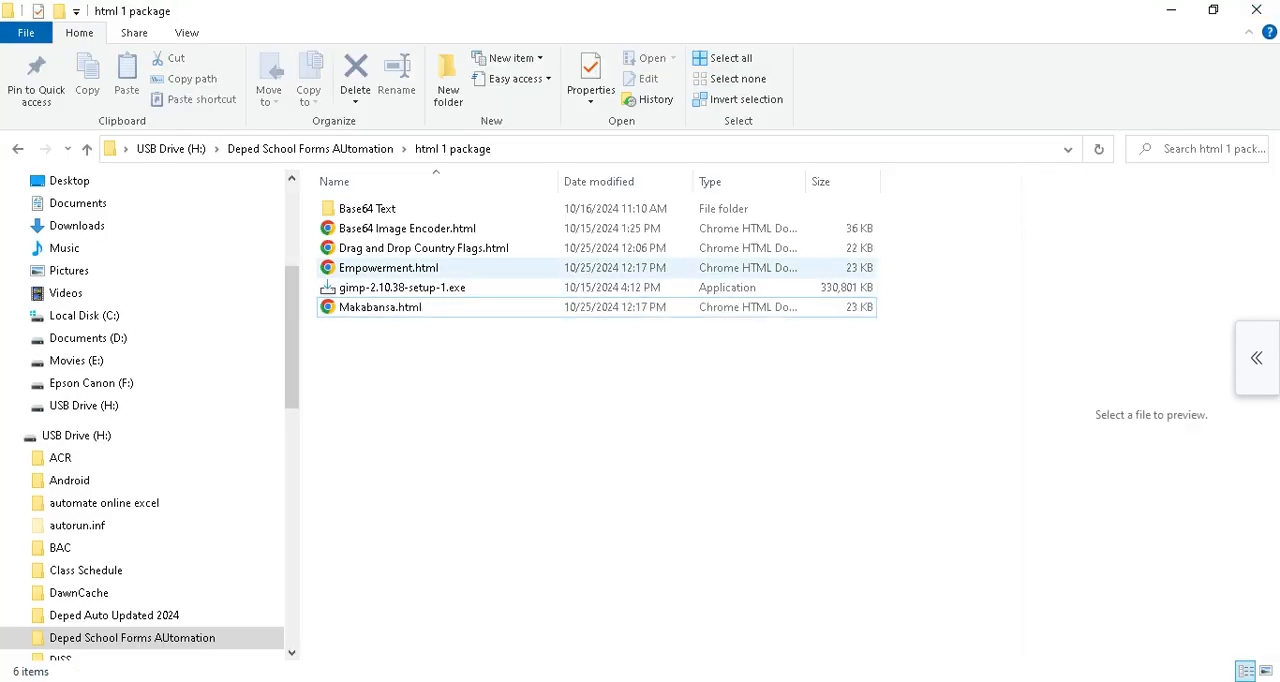
pyautogui.click(388, 268)
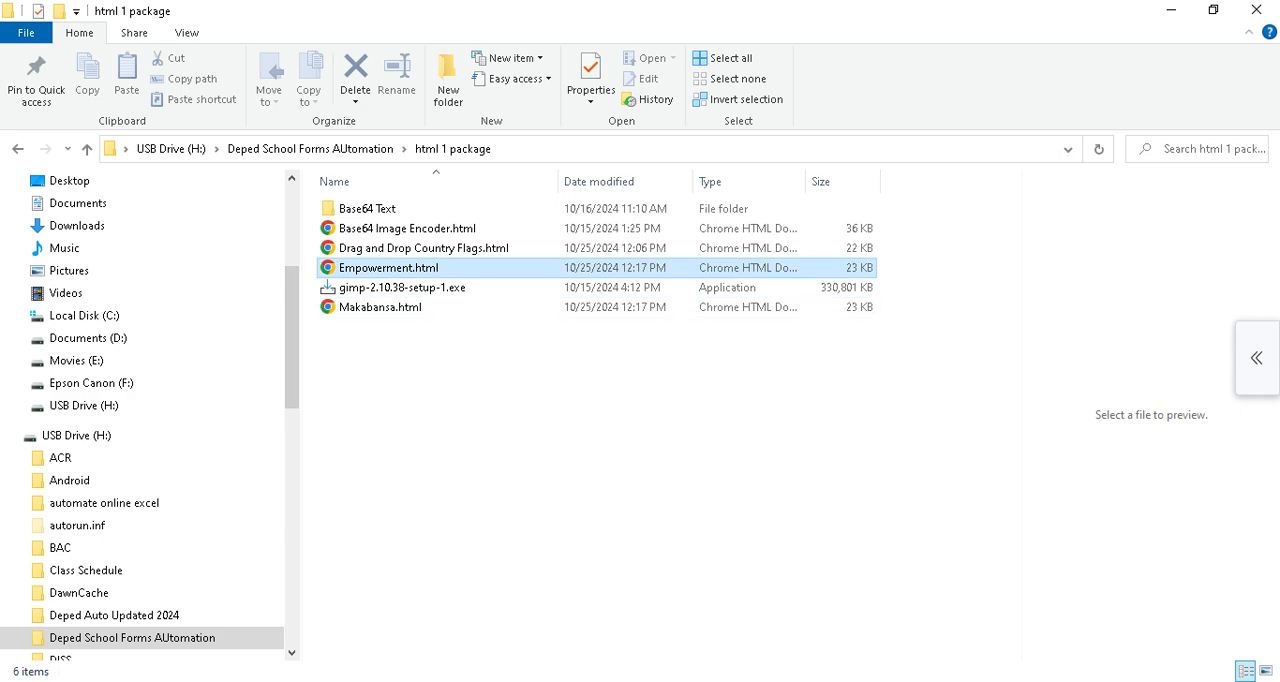
pyautogui.moveTo(752, 680)
pyautogui.click(650, 615)
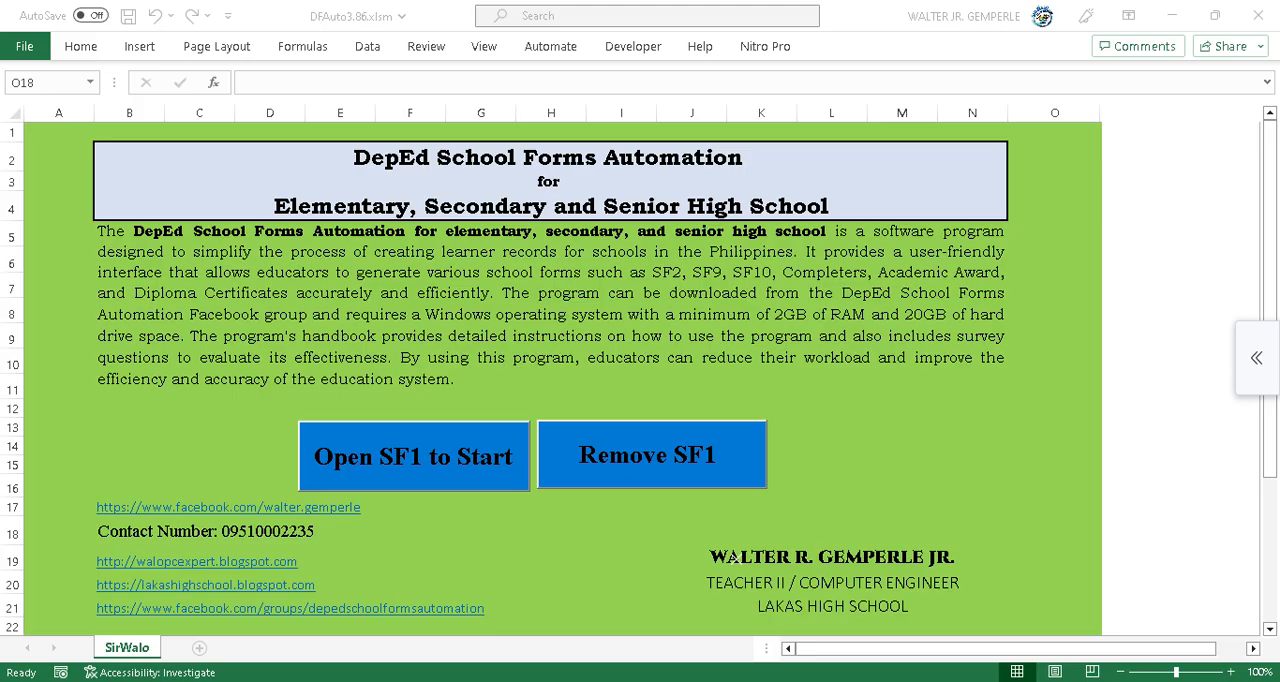